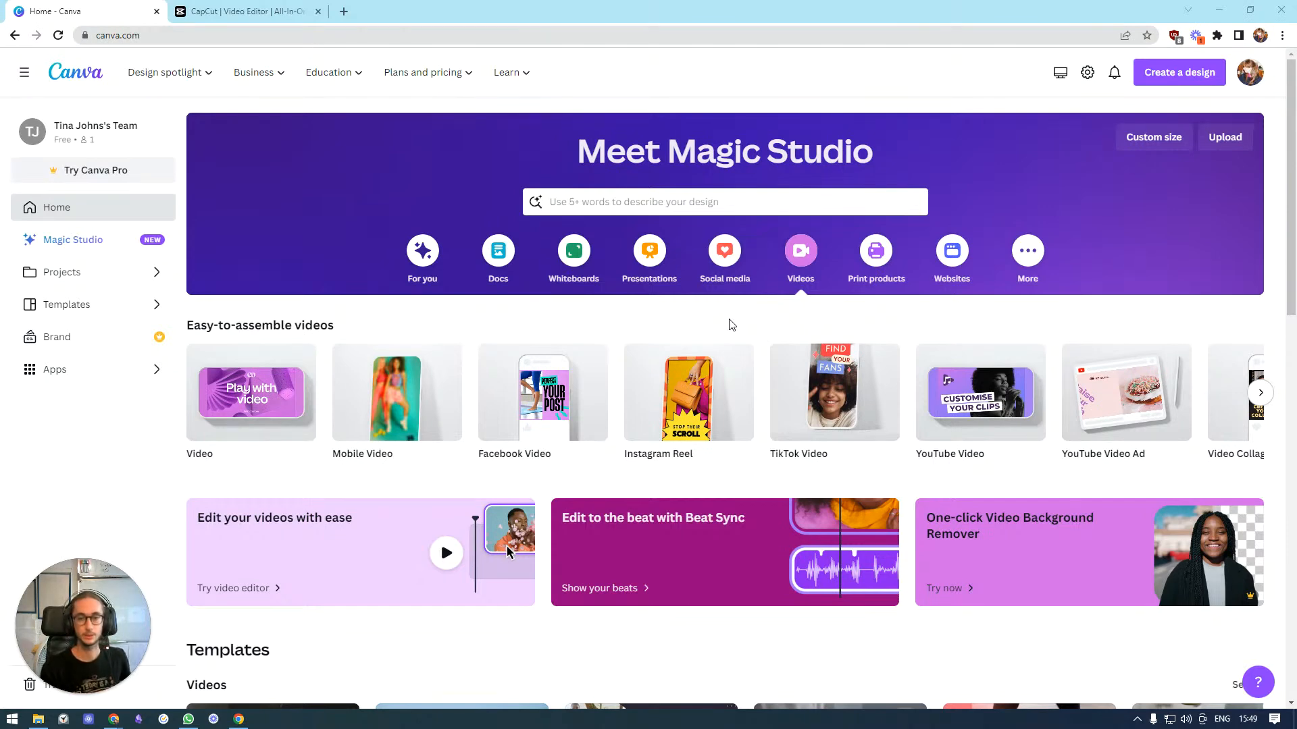
Start a new Mobile Video design
click(385, 398)
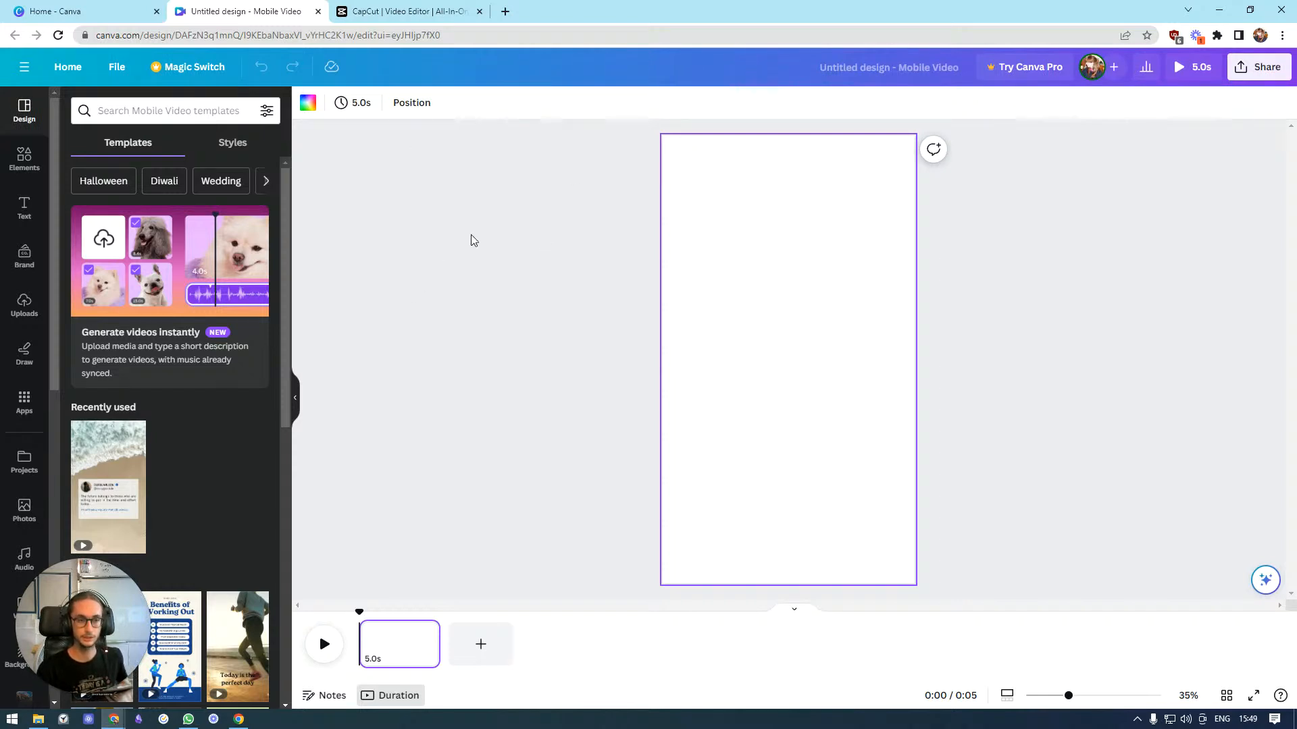
click(269, 263)
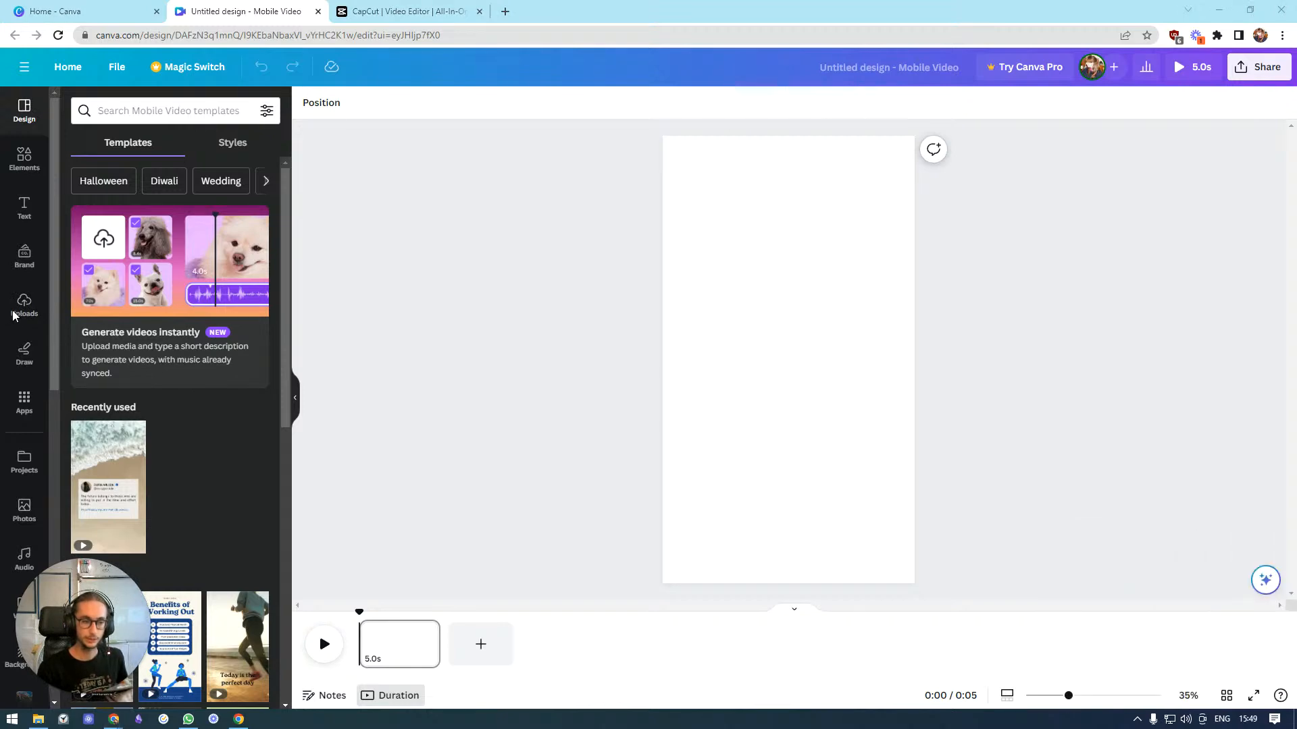
Add the uploaded park video clip of the man to the page from the uploaded videos
click(24, 256)
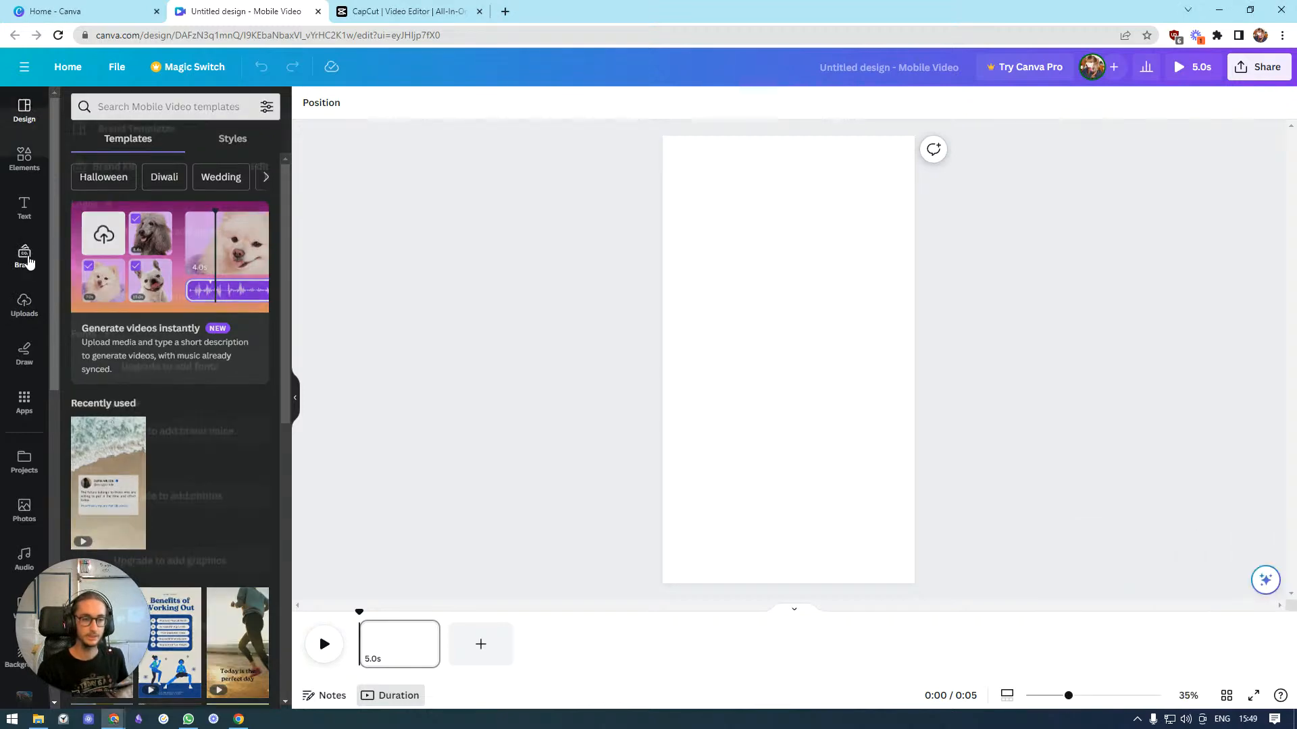
click(25, 302)
click(177, 242)
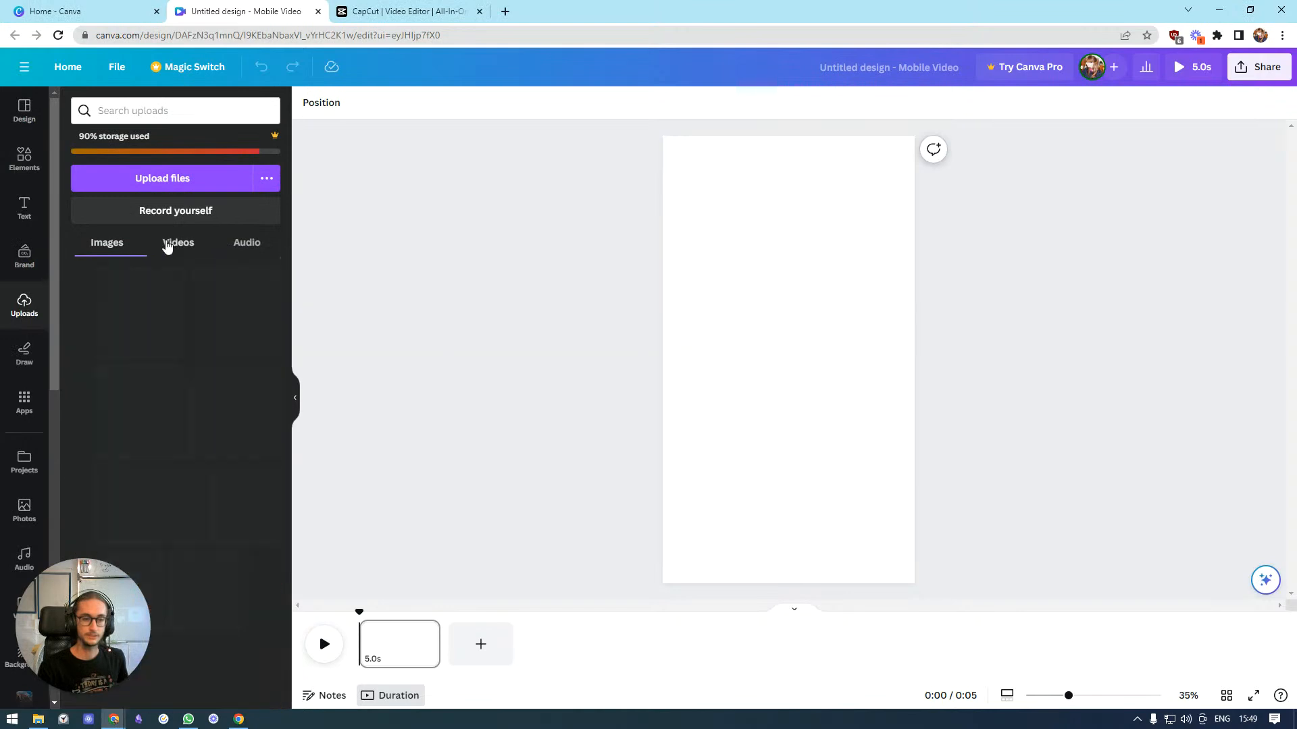
drag(94, 298, 669, 270)
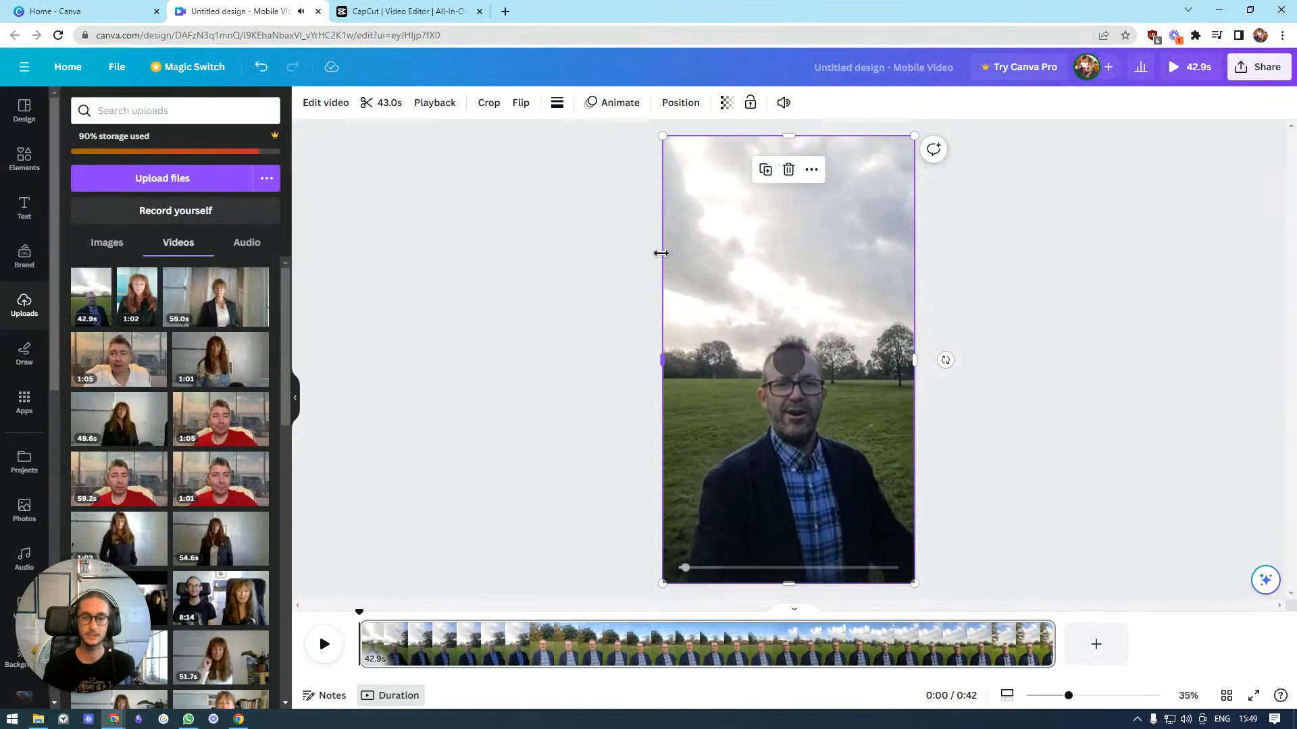
click(652, 274)
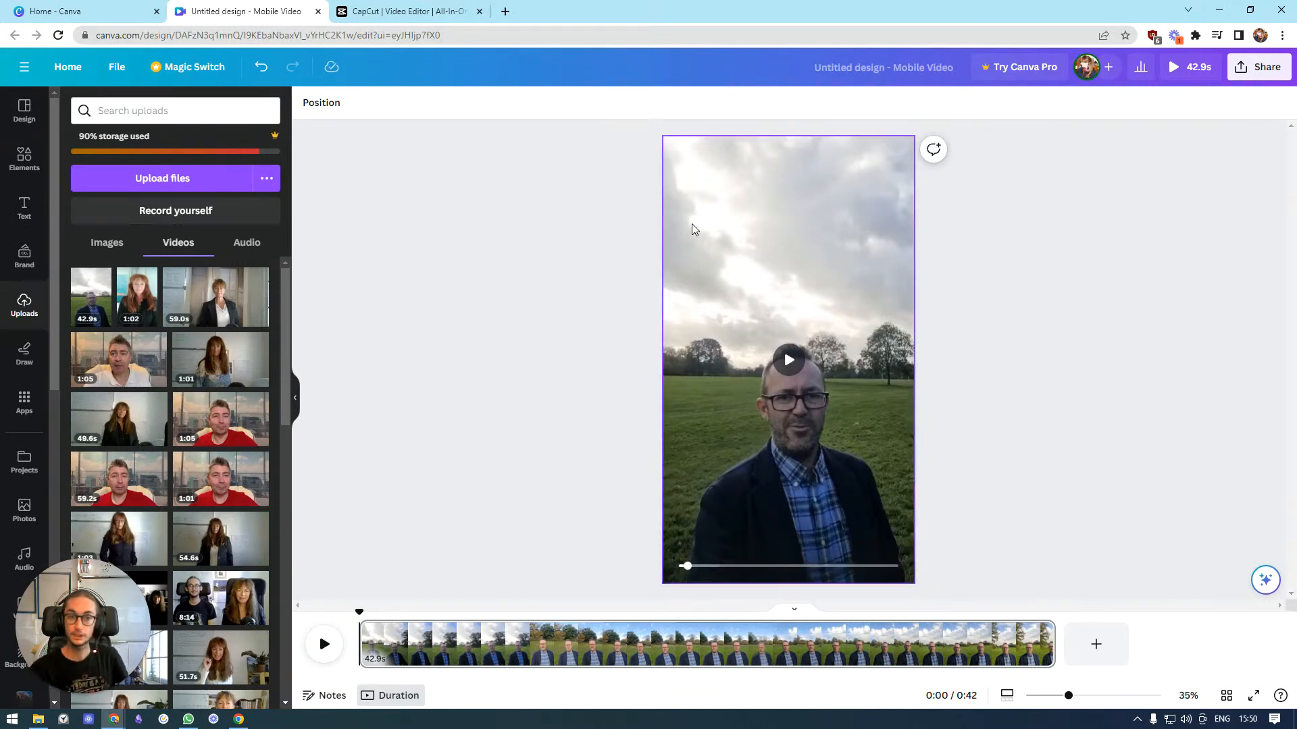
Switch through the browser tabs to CapCut and open its Captions panel
click(38, 8)
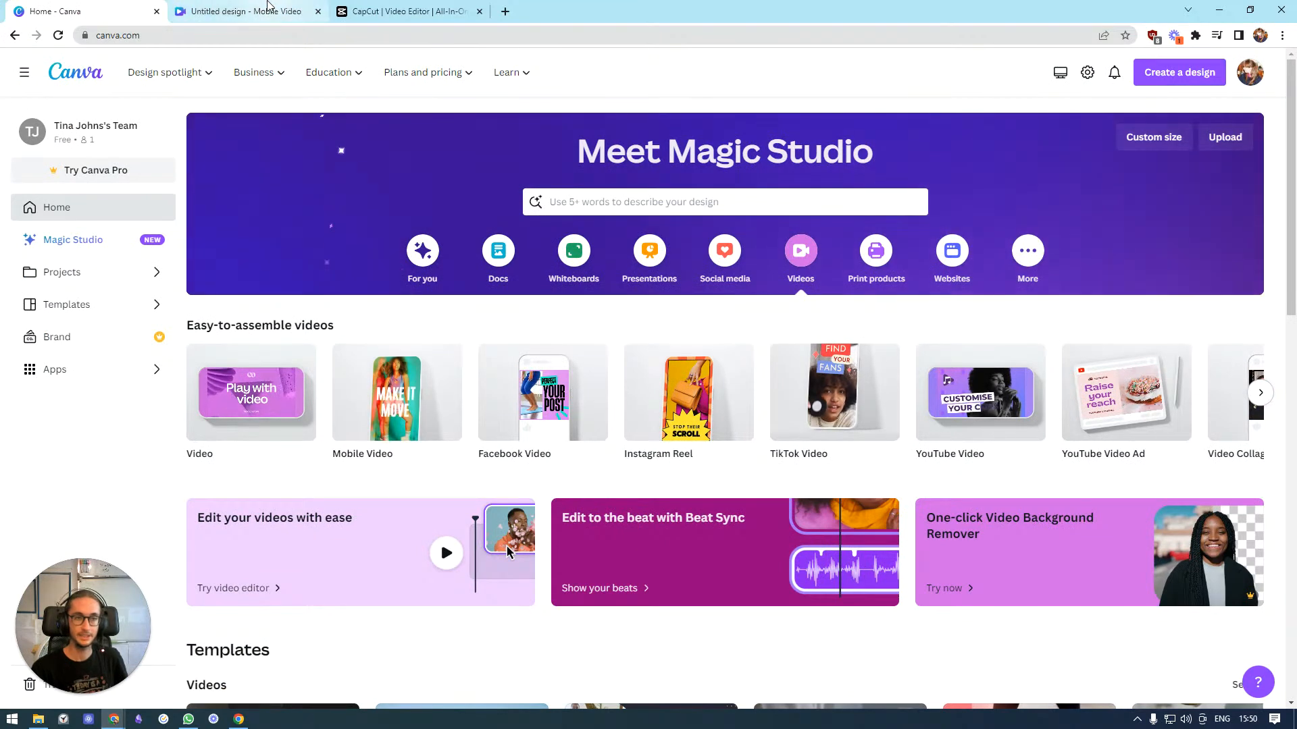
click(269, 10)
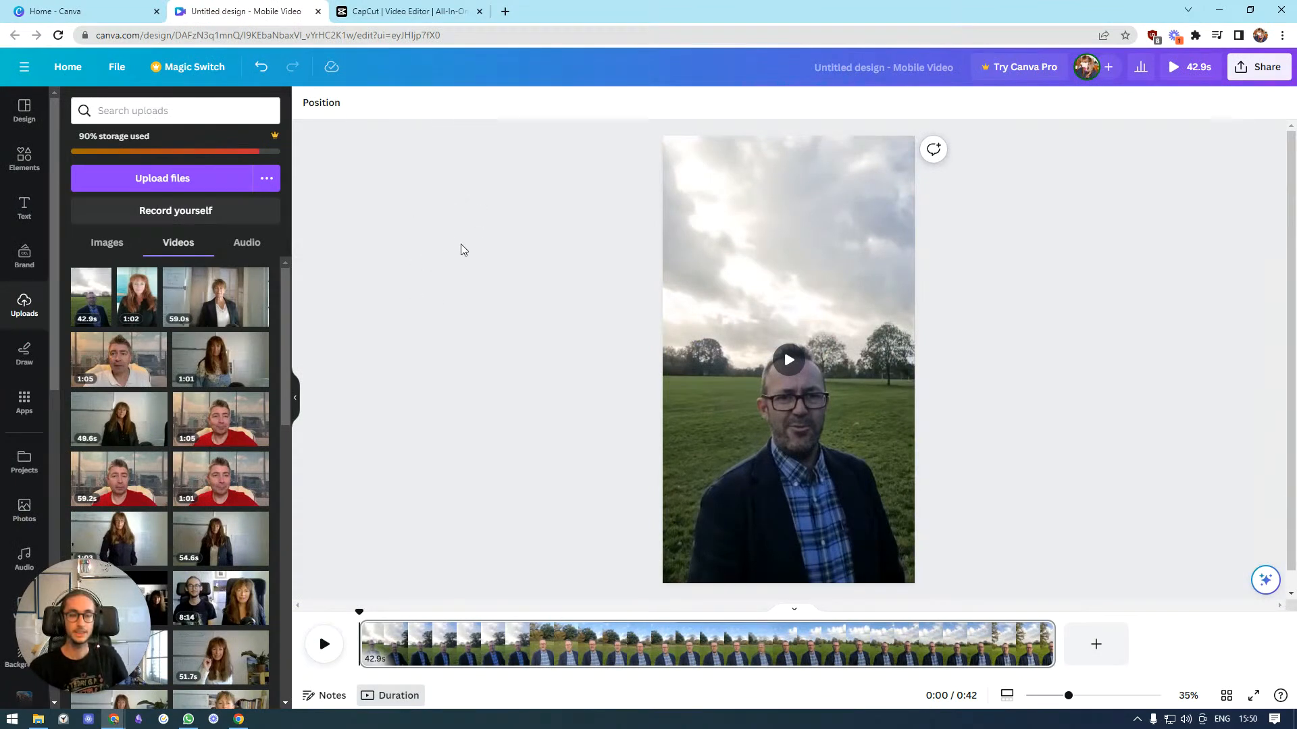
click(397, 10)
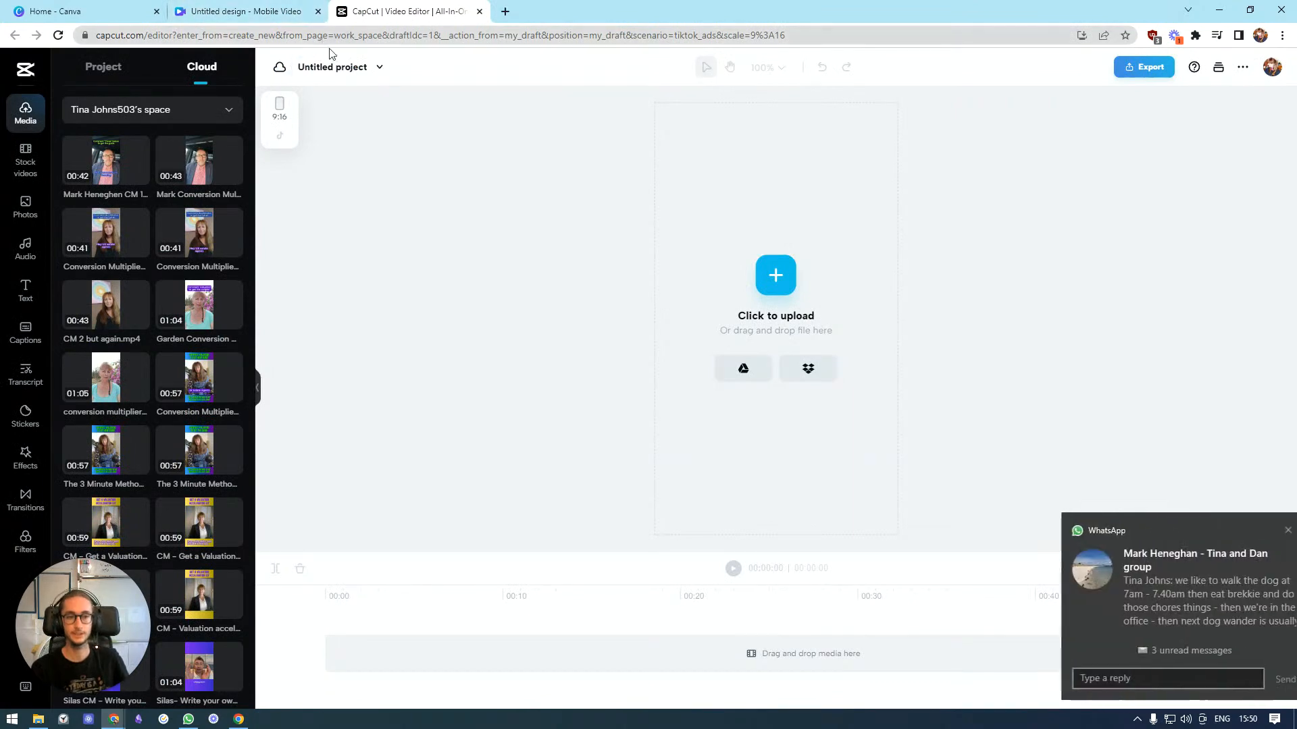
click(25, 336)
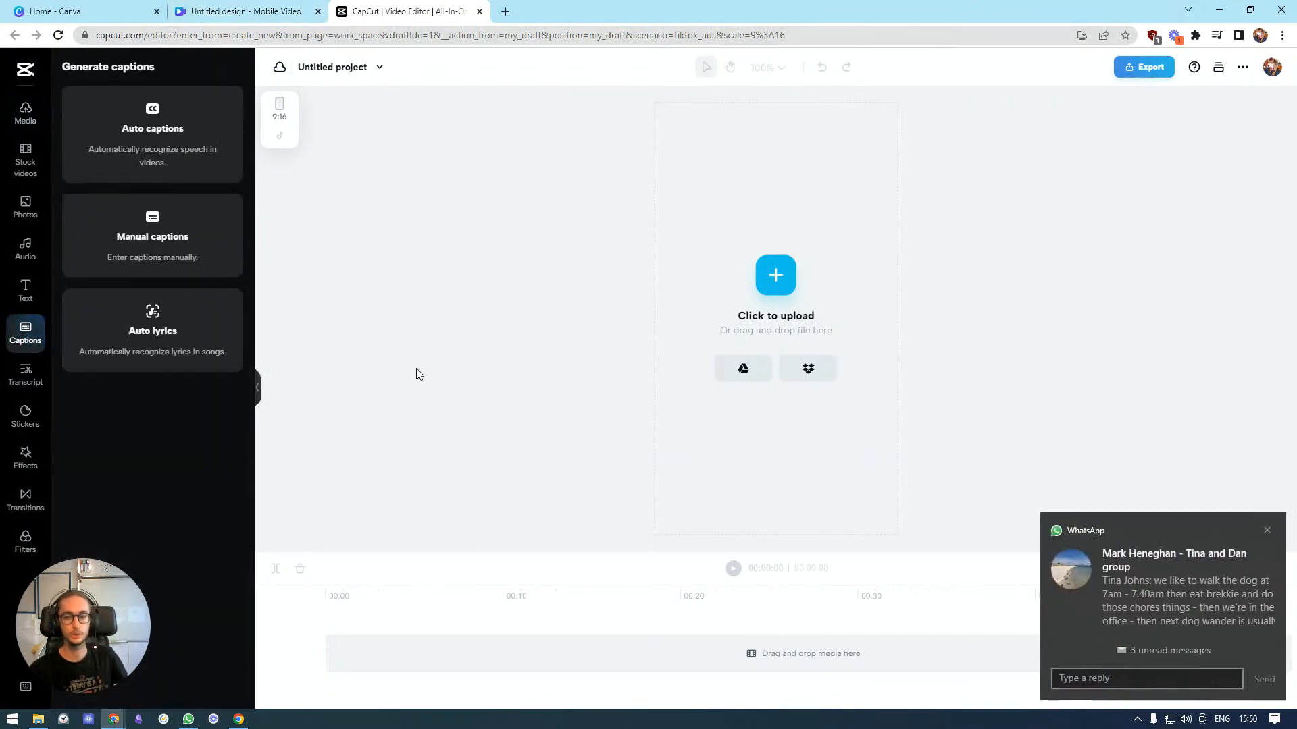
click(1267, 531)
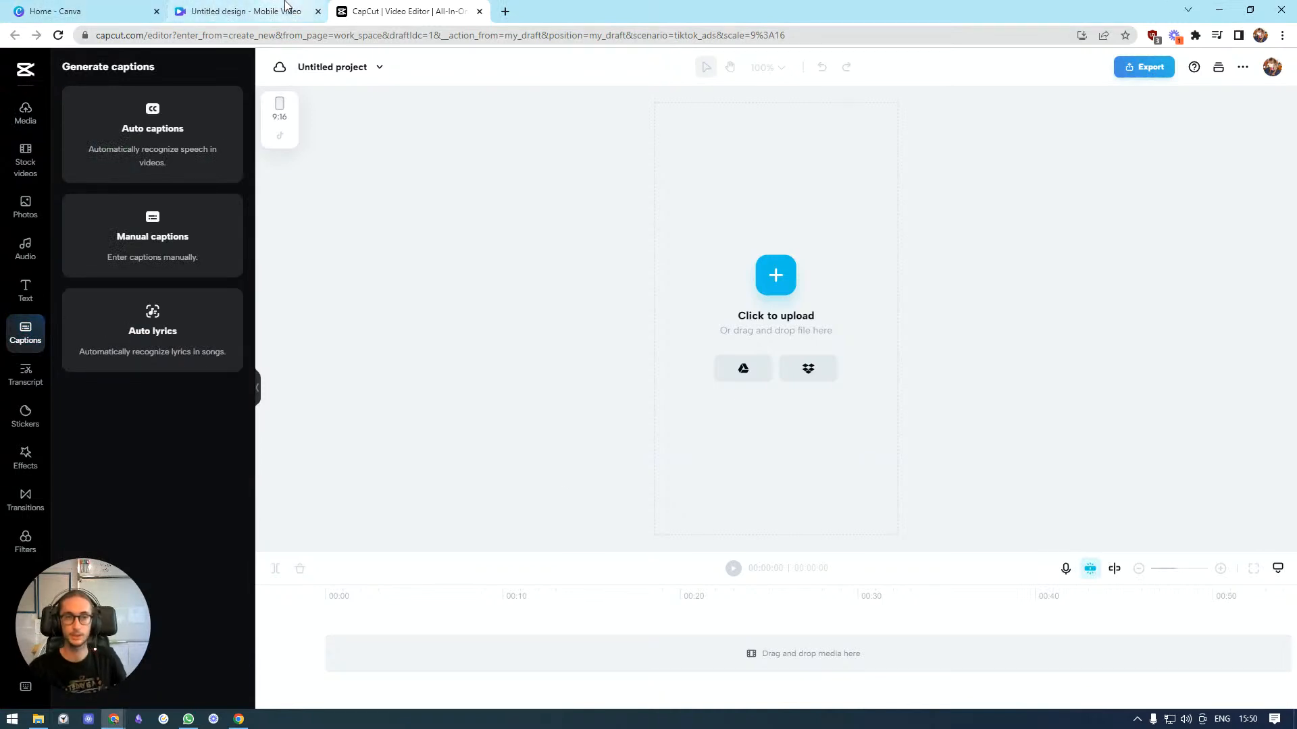
right_click(189, 720)
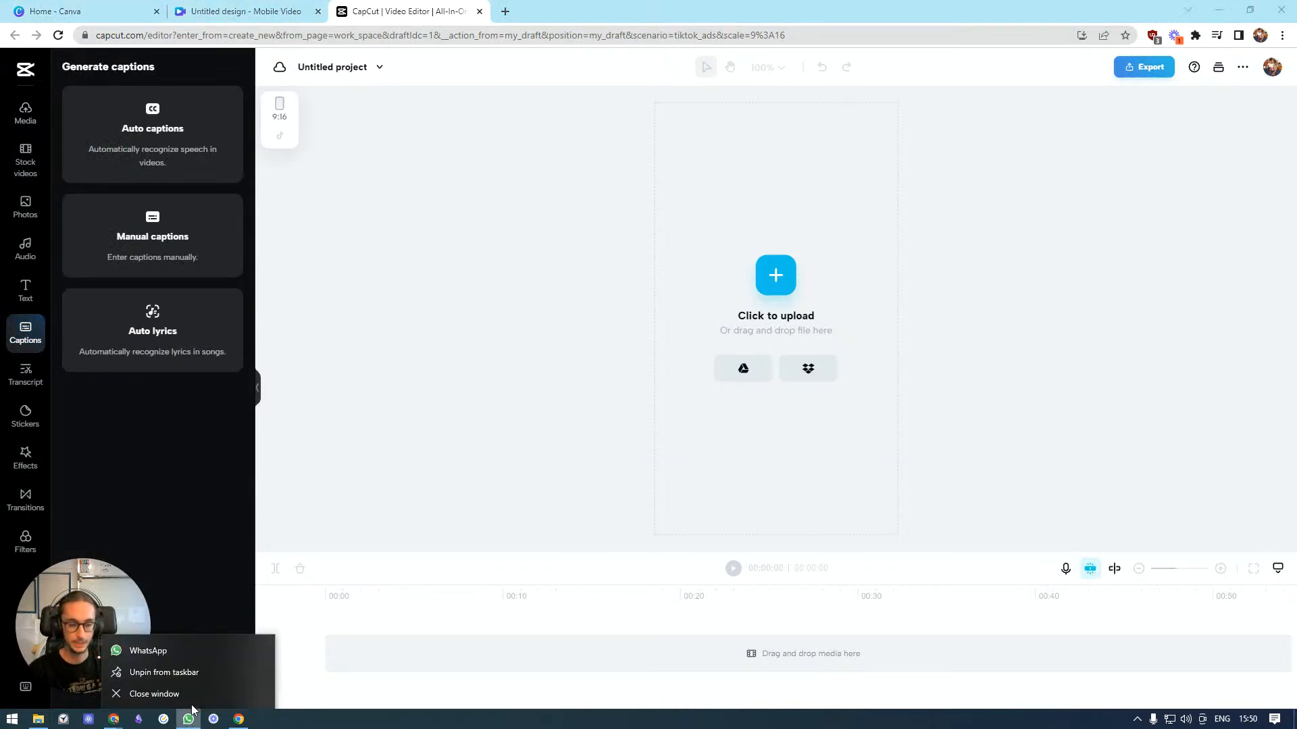
click(1293, 720)
right_click(1273, 721)
click(125, 720)
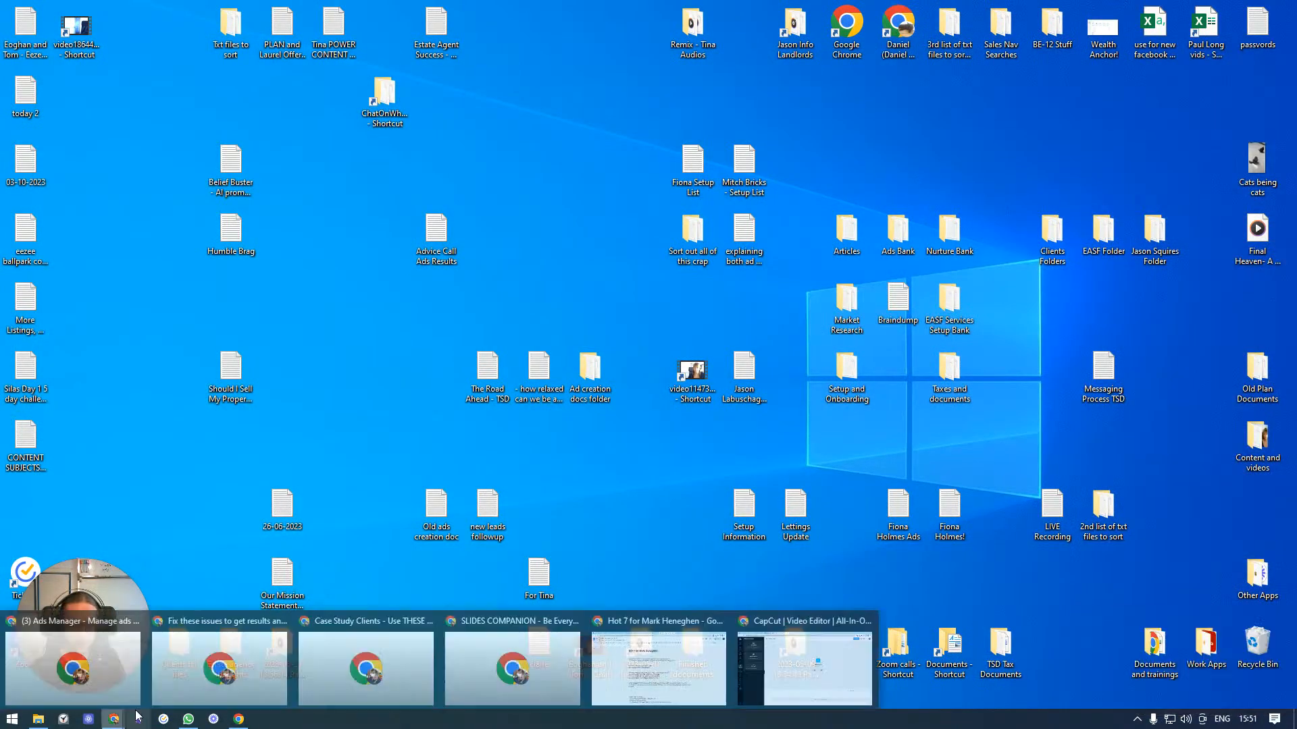
click(776, 658)
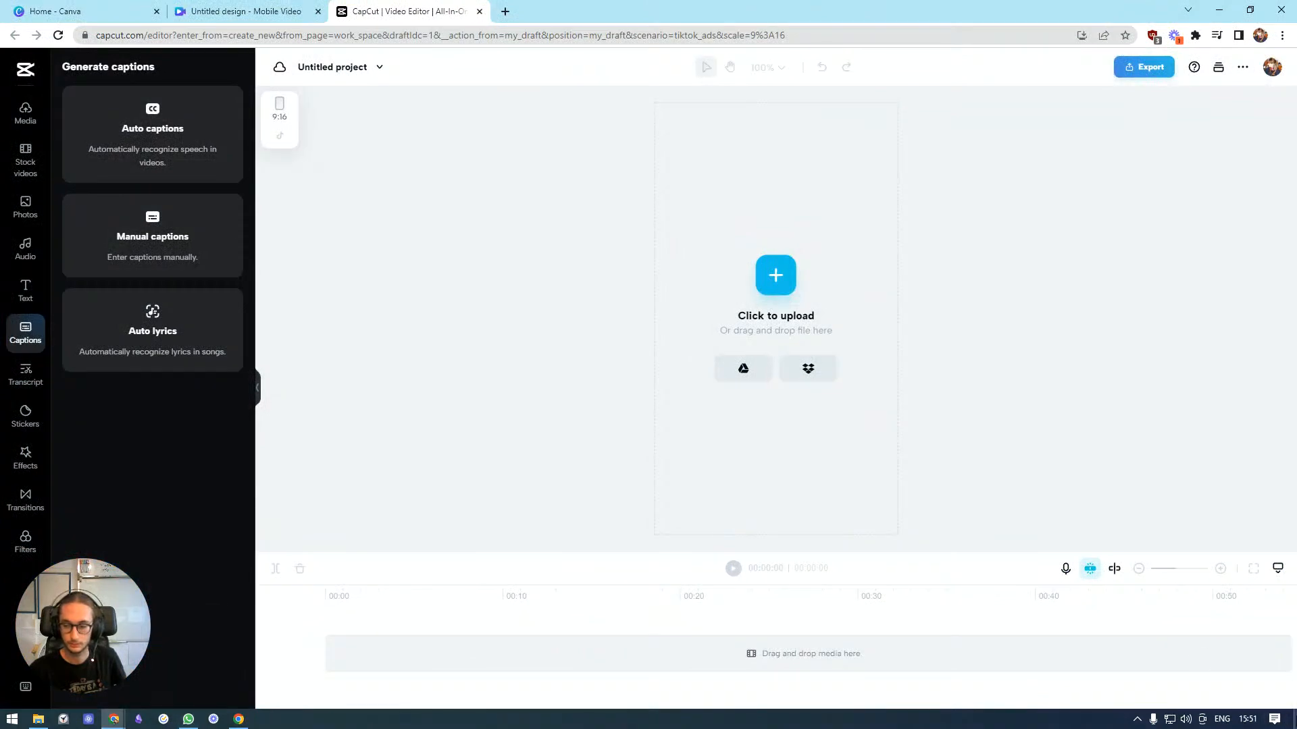
Mute the WhatsApp group chat notifications for 8 hours
click(1274, 720)
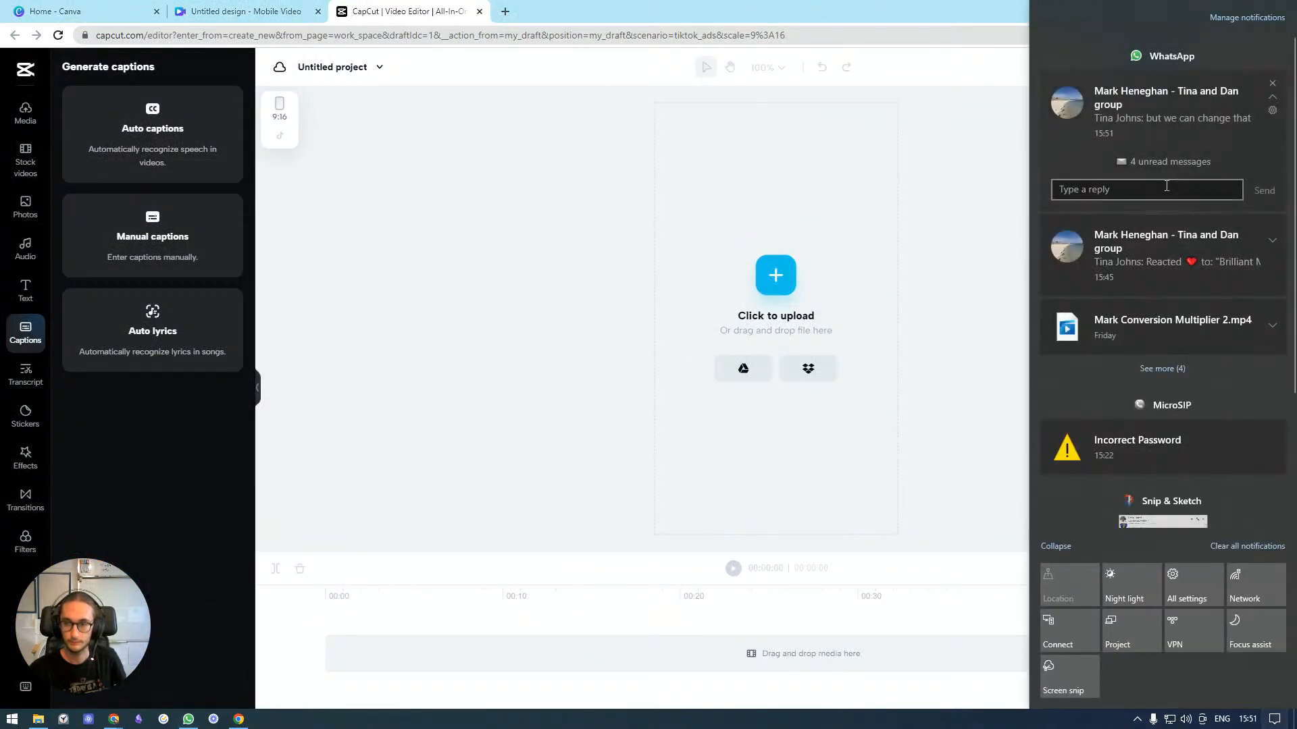
click(1272, 110)
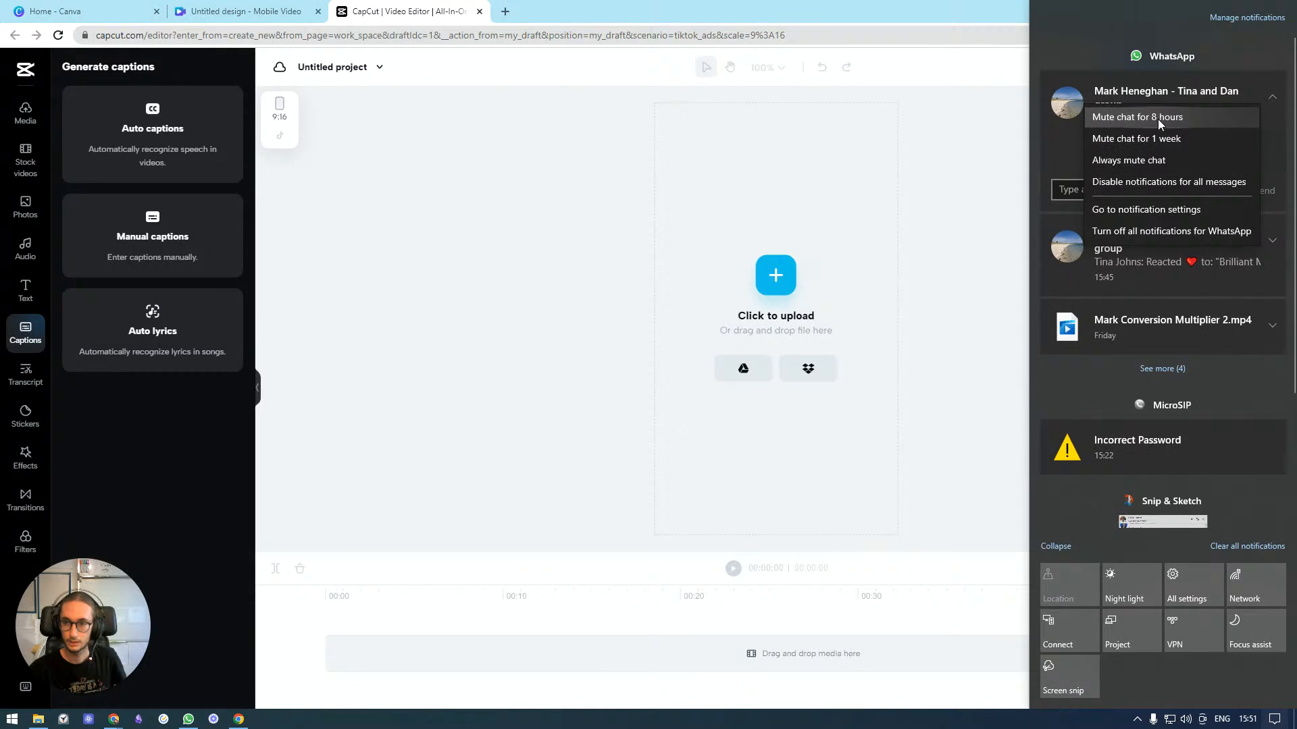
click(1158, 118)
click(854, 232)
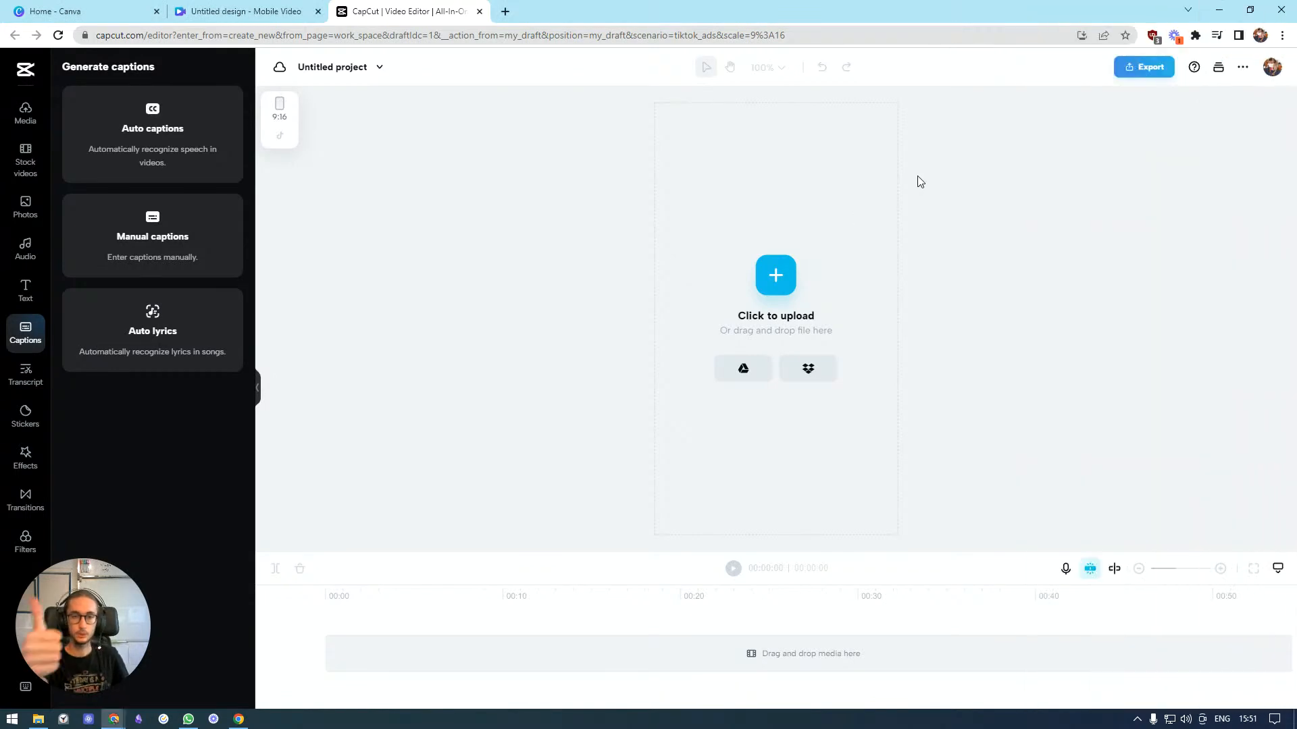
click(19, 168)
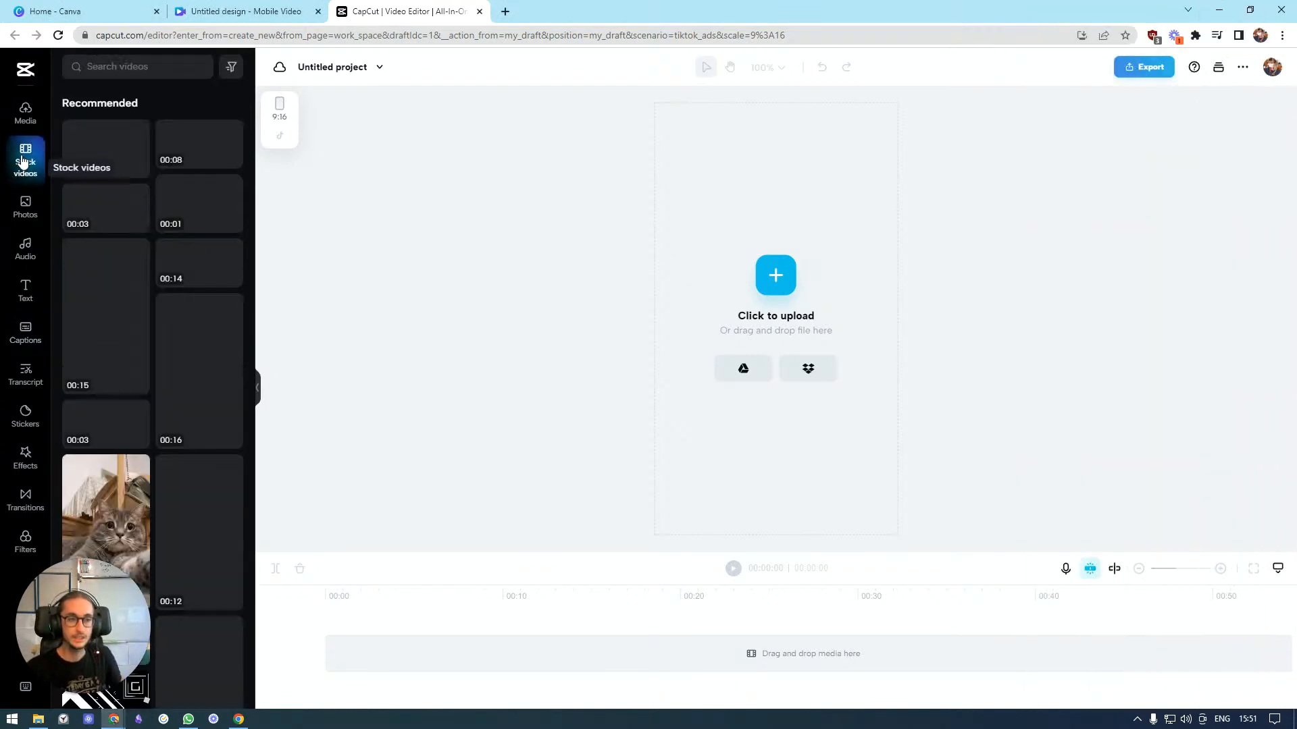
click(25, 127)
Back in the Canva design, add a rounded rectangle shape and stretch it into a wide bar across the video's top
click(213, 12)
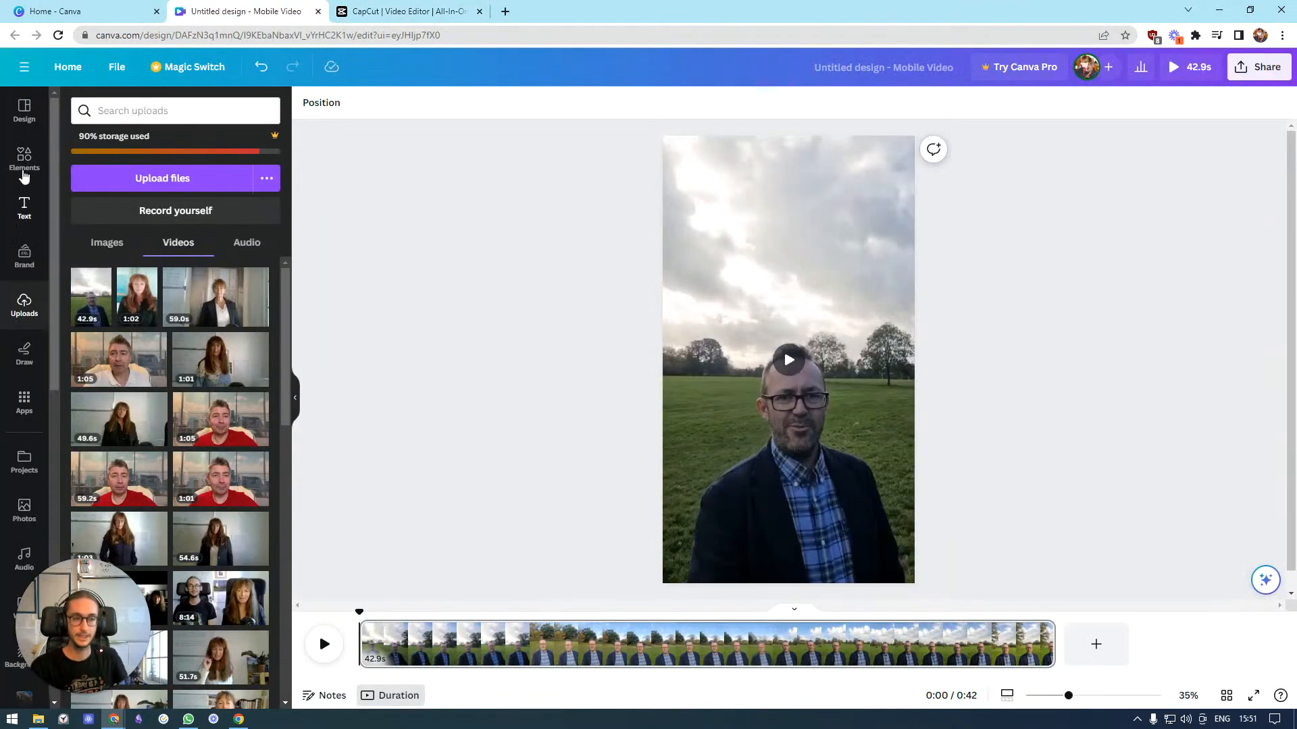
click(24, 168)
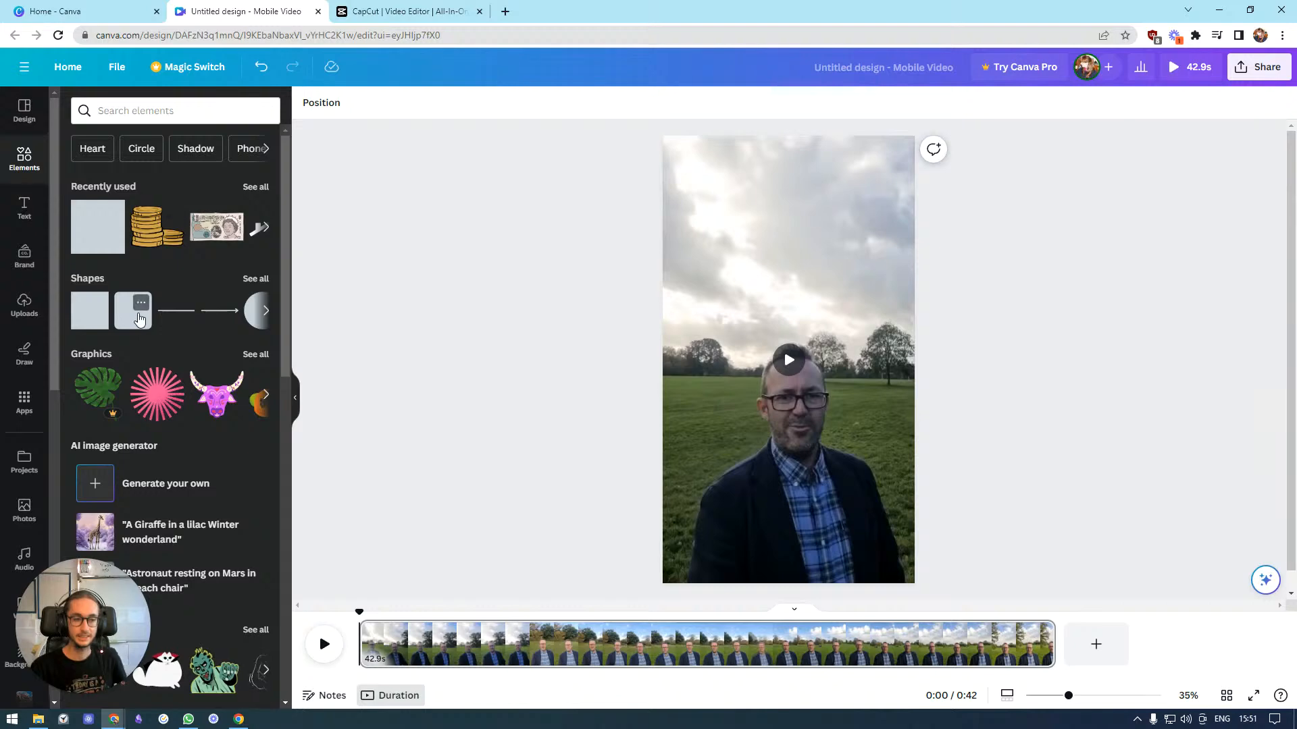
click(138, 312)
drag(779, 349, 697, 185)
drag(747, 233, 906, 208)
Set the bar's font size to 36
click(573, 102)
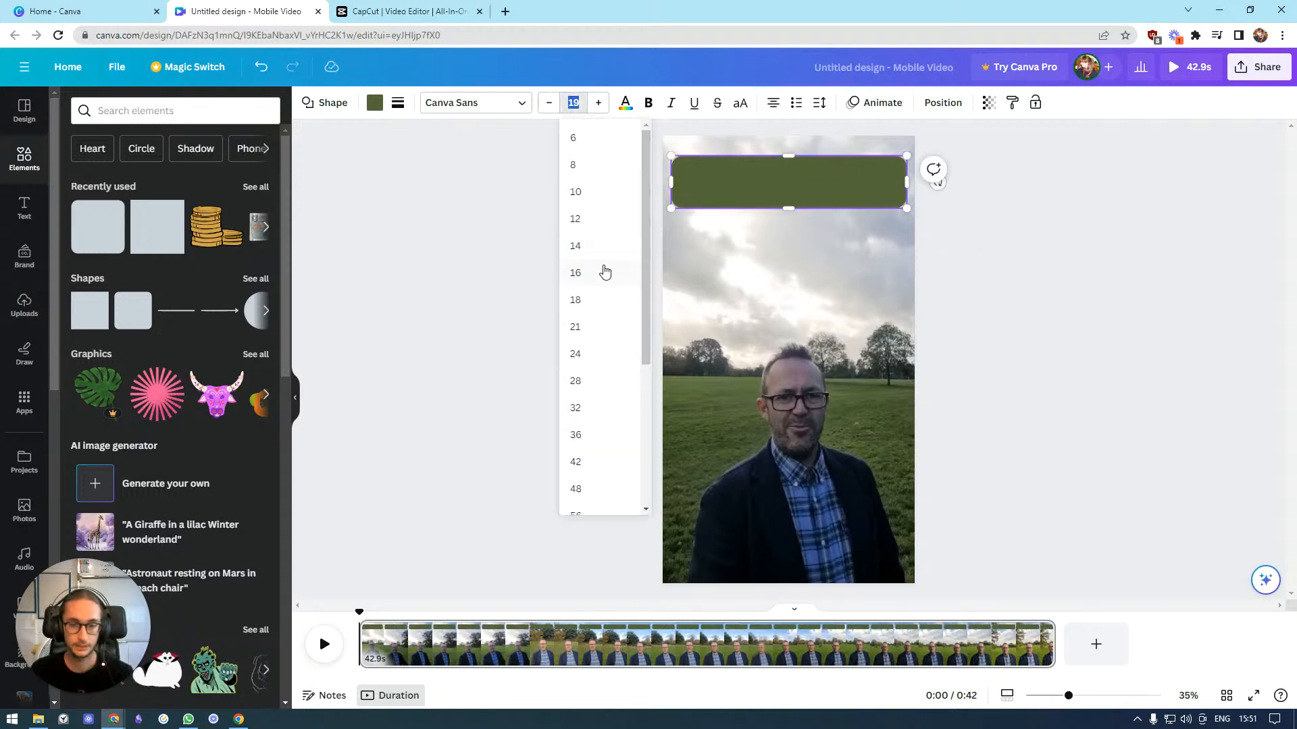
click(589, 343)
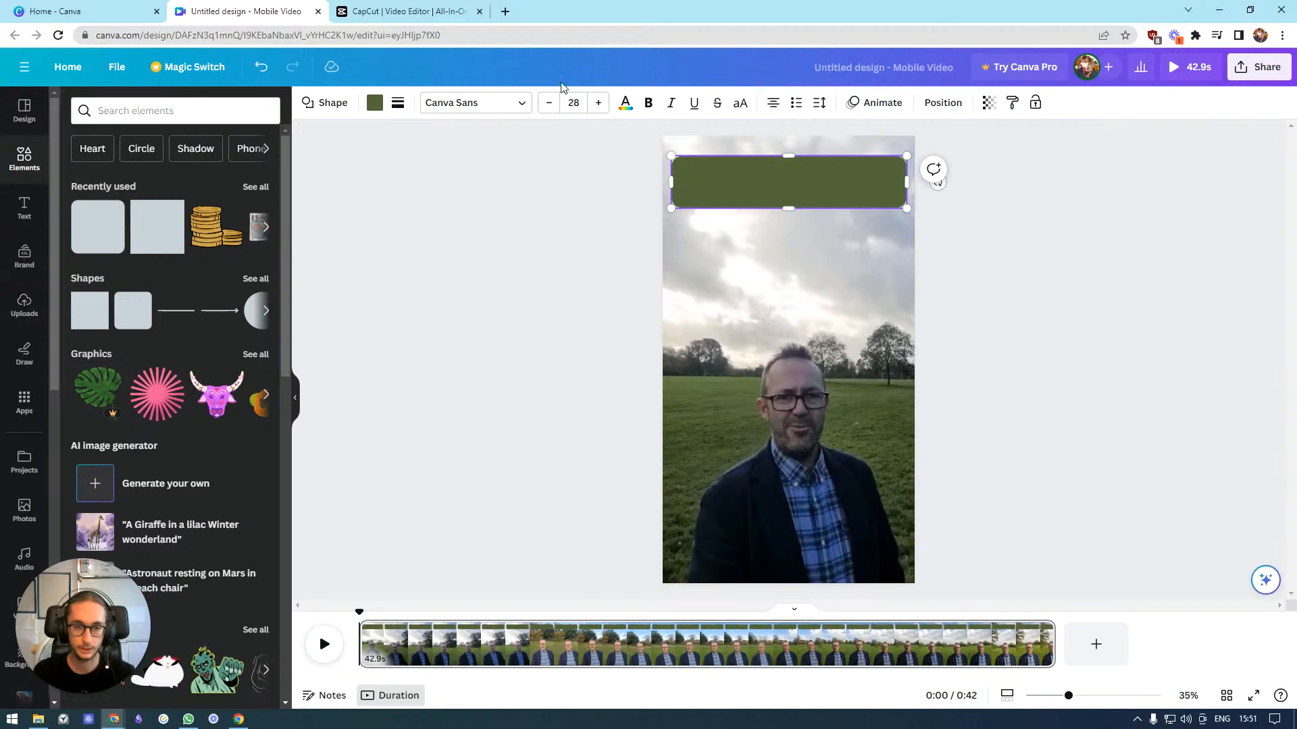
click(585, 102)
click(589, 371)
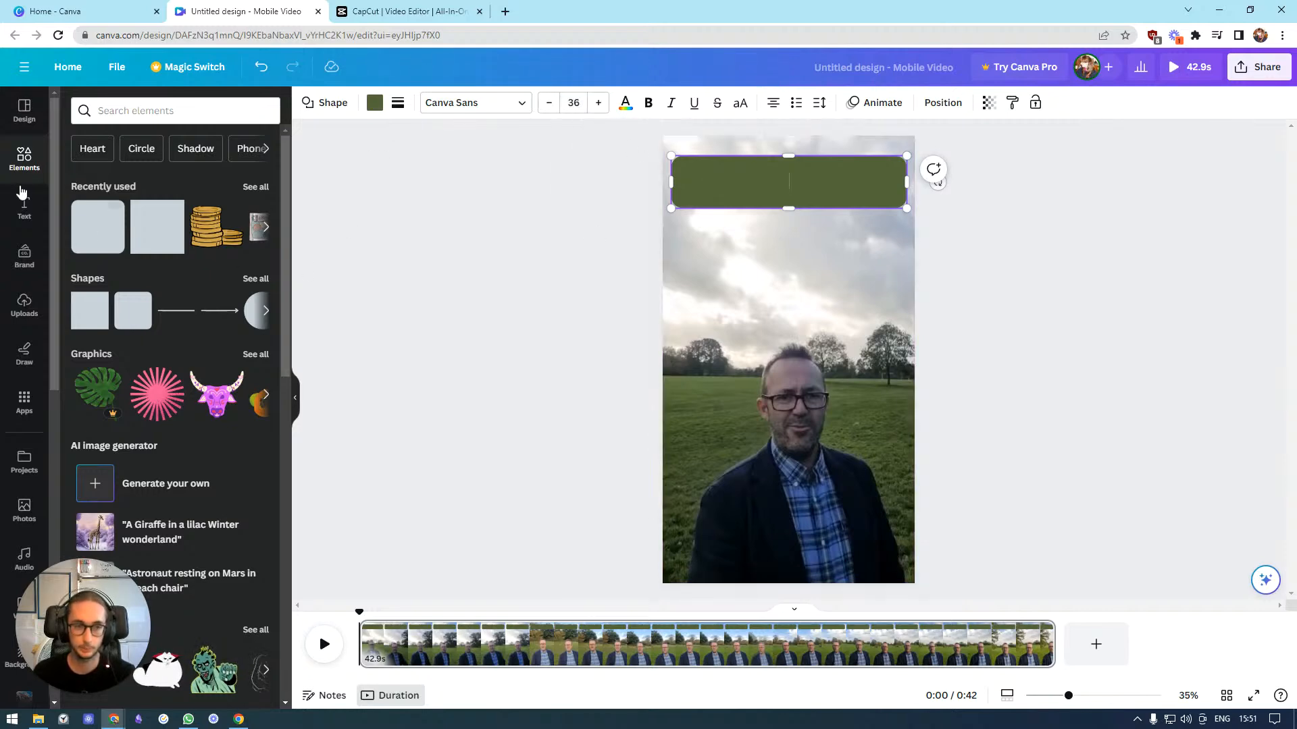
Change the top bar's fill colour to black
click(813, 356)
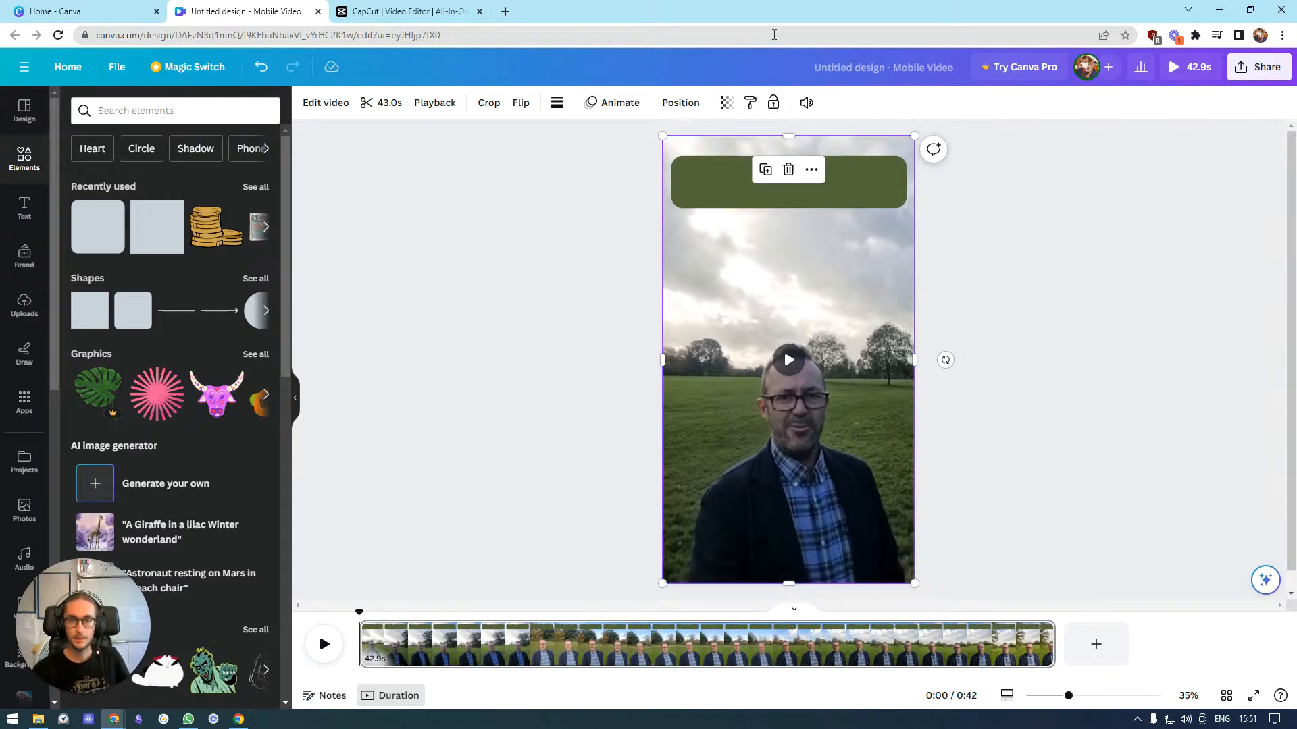
click(597, 239)
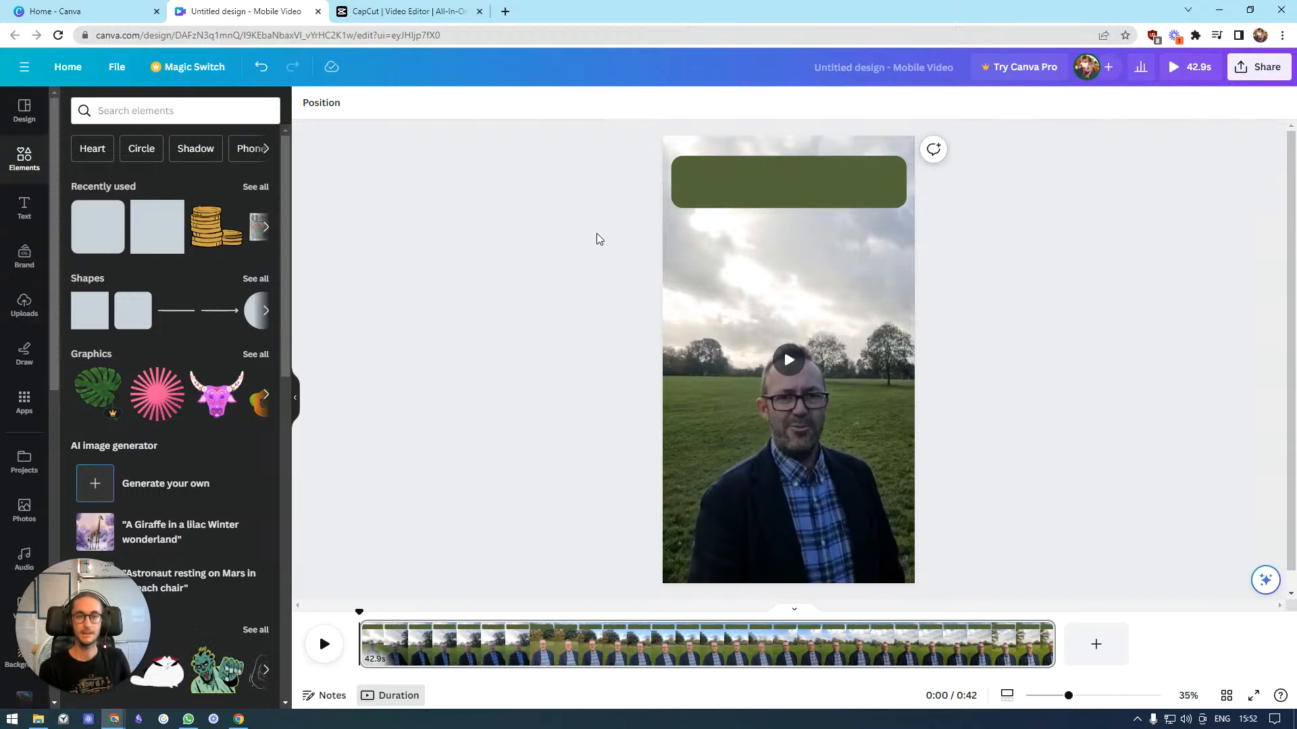
click(789, 182)
click(296, 397)
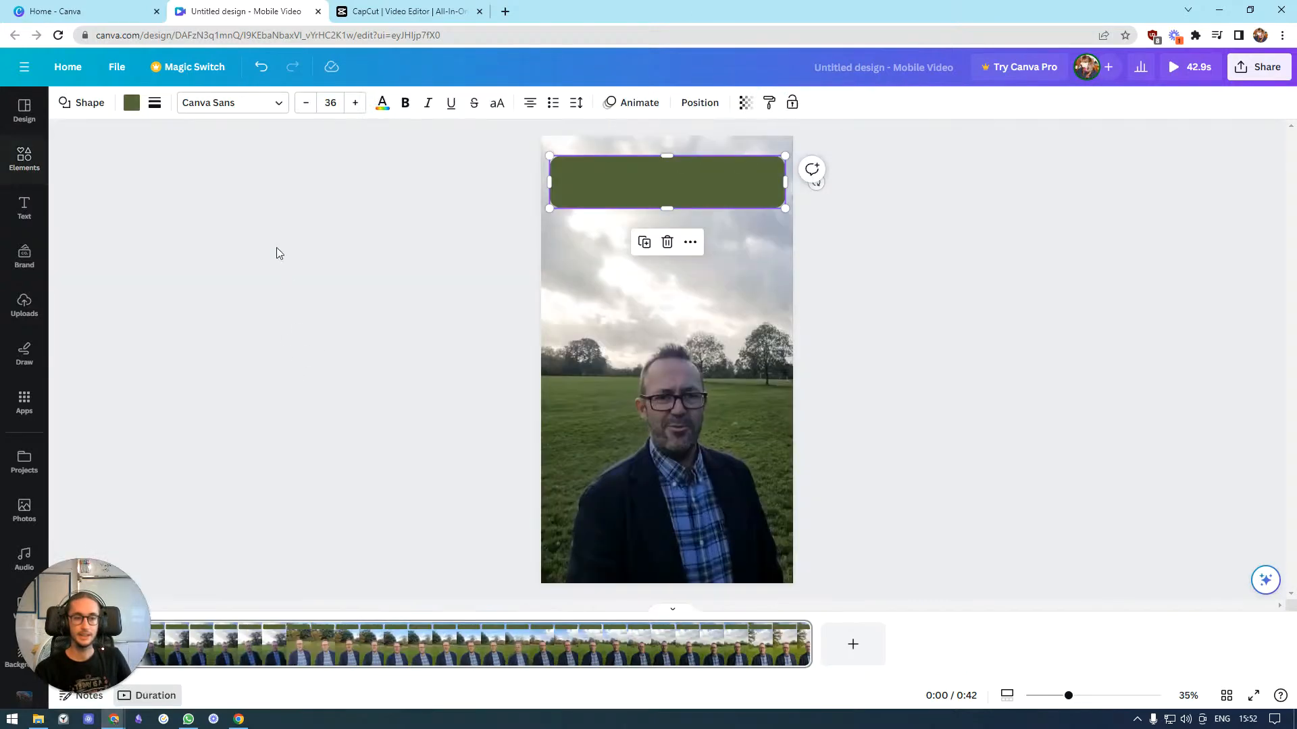
click(132, 102)
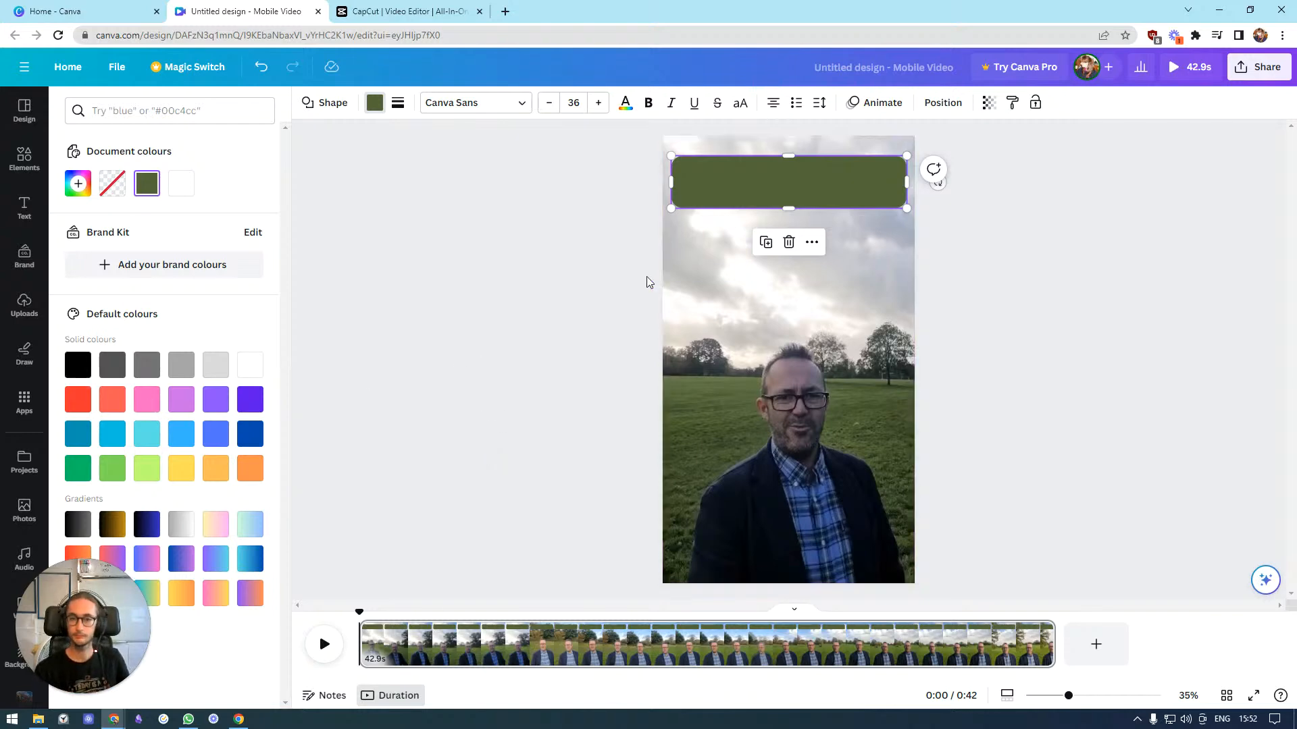
click(455, 266)
double_click(555, 200)
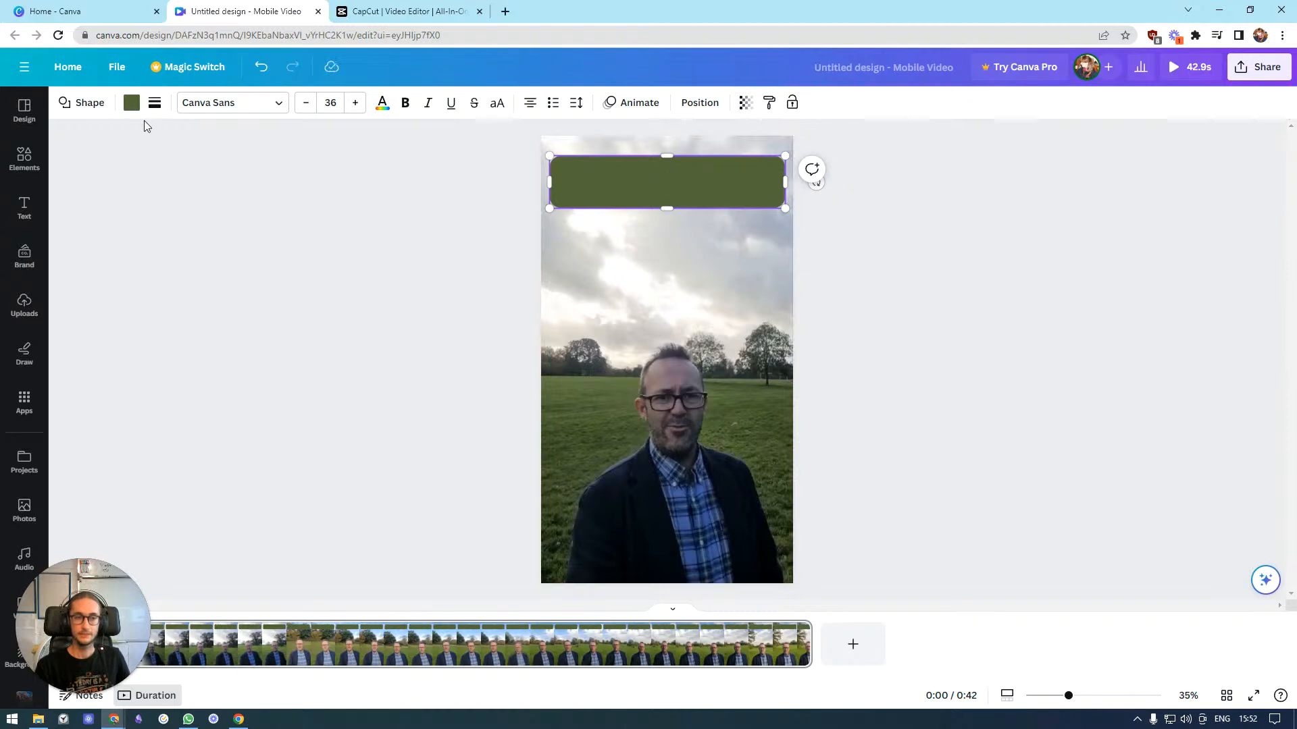
click(131, 103)
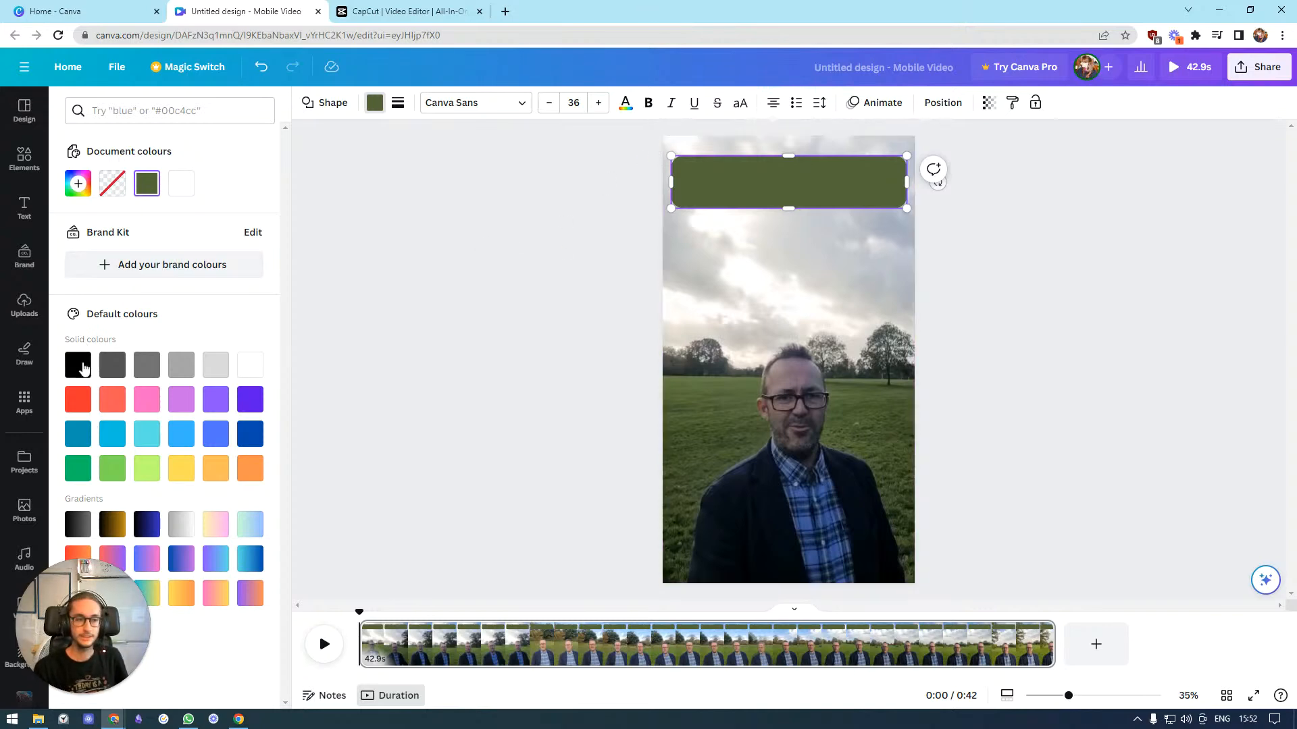
click(80, 365)
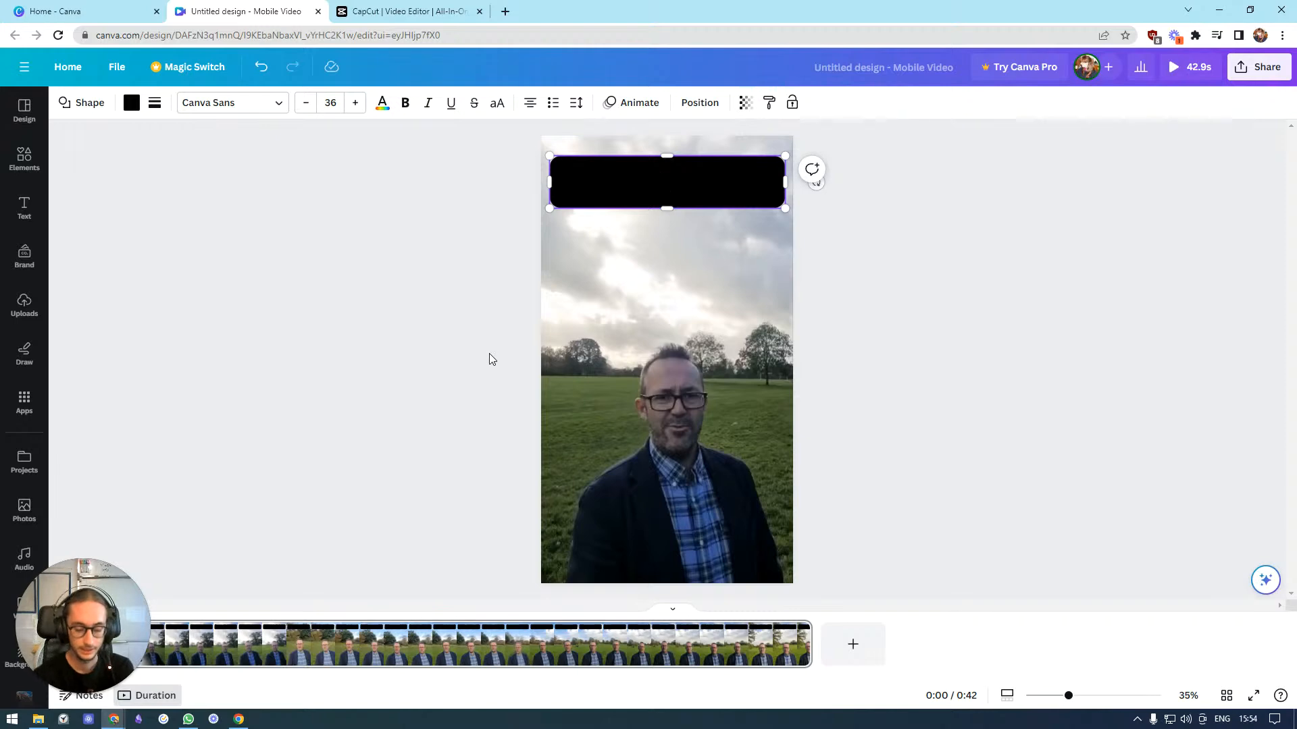
Enter the text "Call to Action" in the bar and make it bold
text(Call to Action)
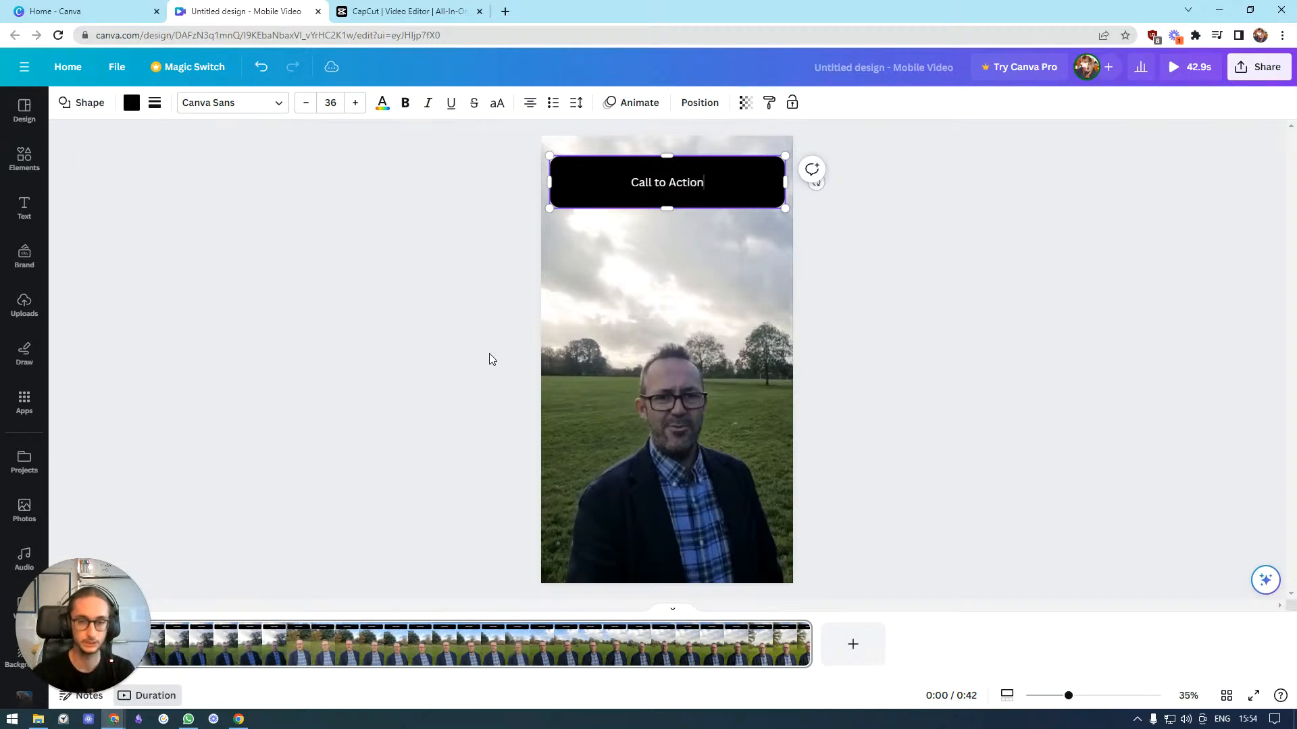
click(989, 205)
click(701, 186)
key(ctrl+b)
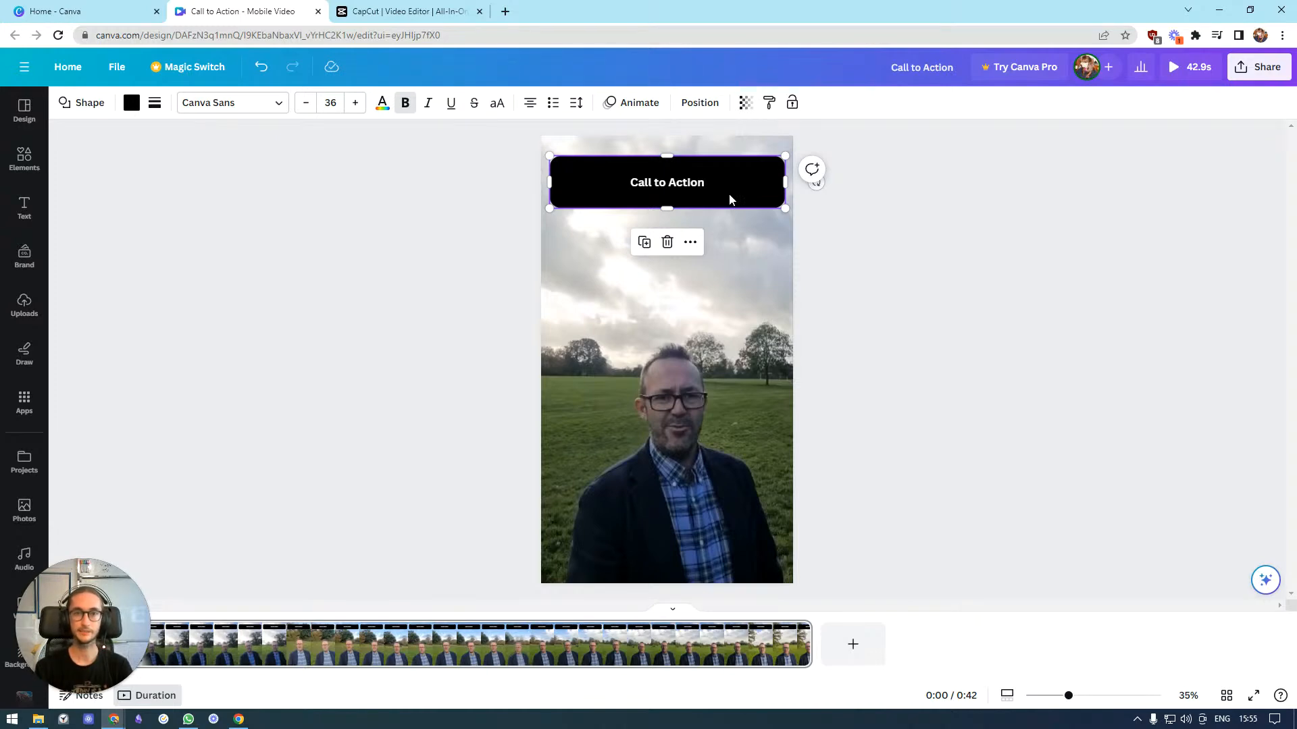
Play the video preview with the Call to Action bar and reselect the bar
click(671, 363)
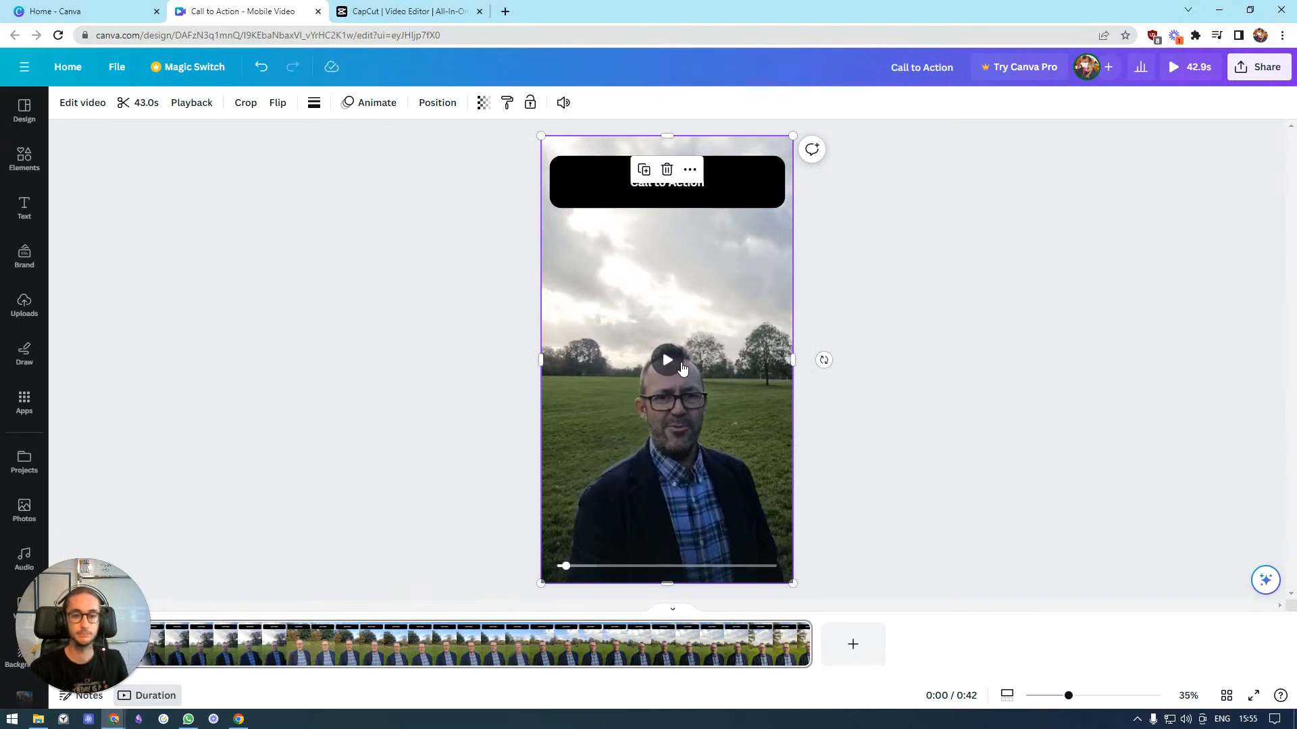
click(432, 252)
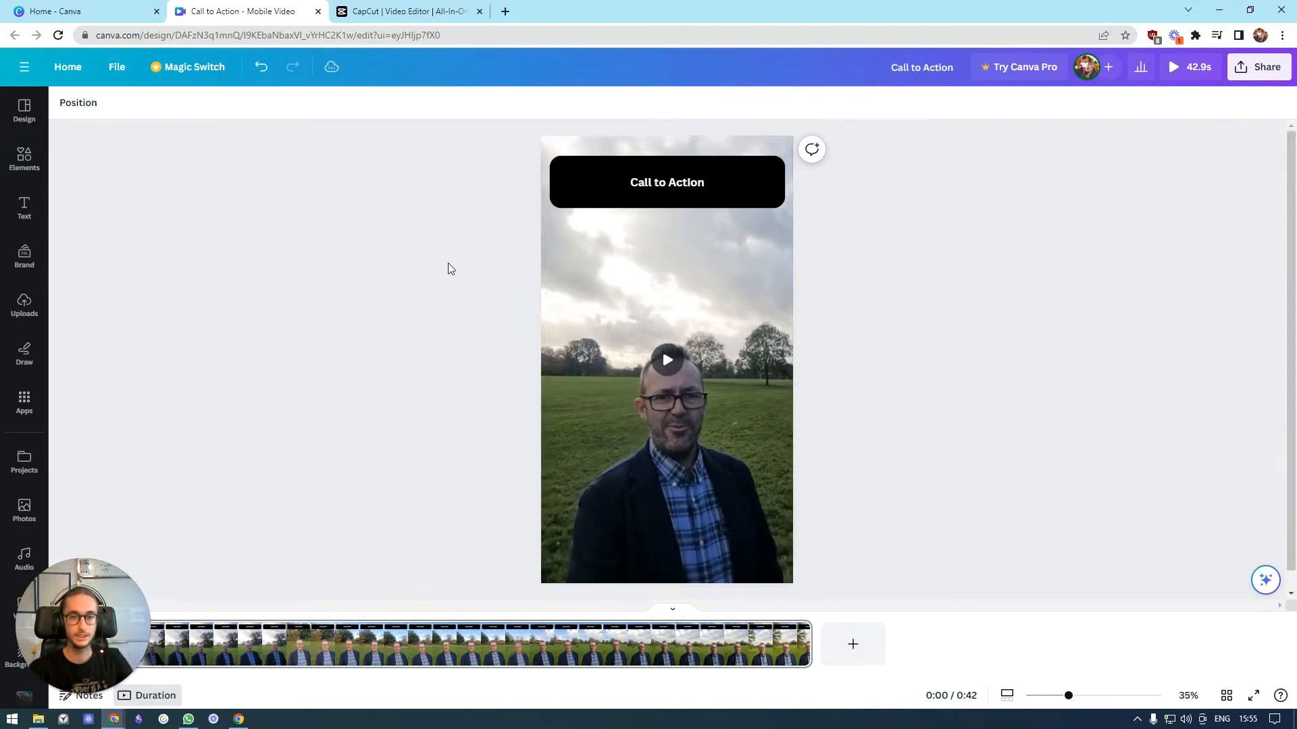
click(666, 354)
click(665, 187)
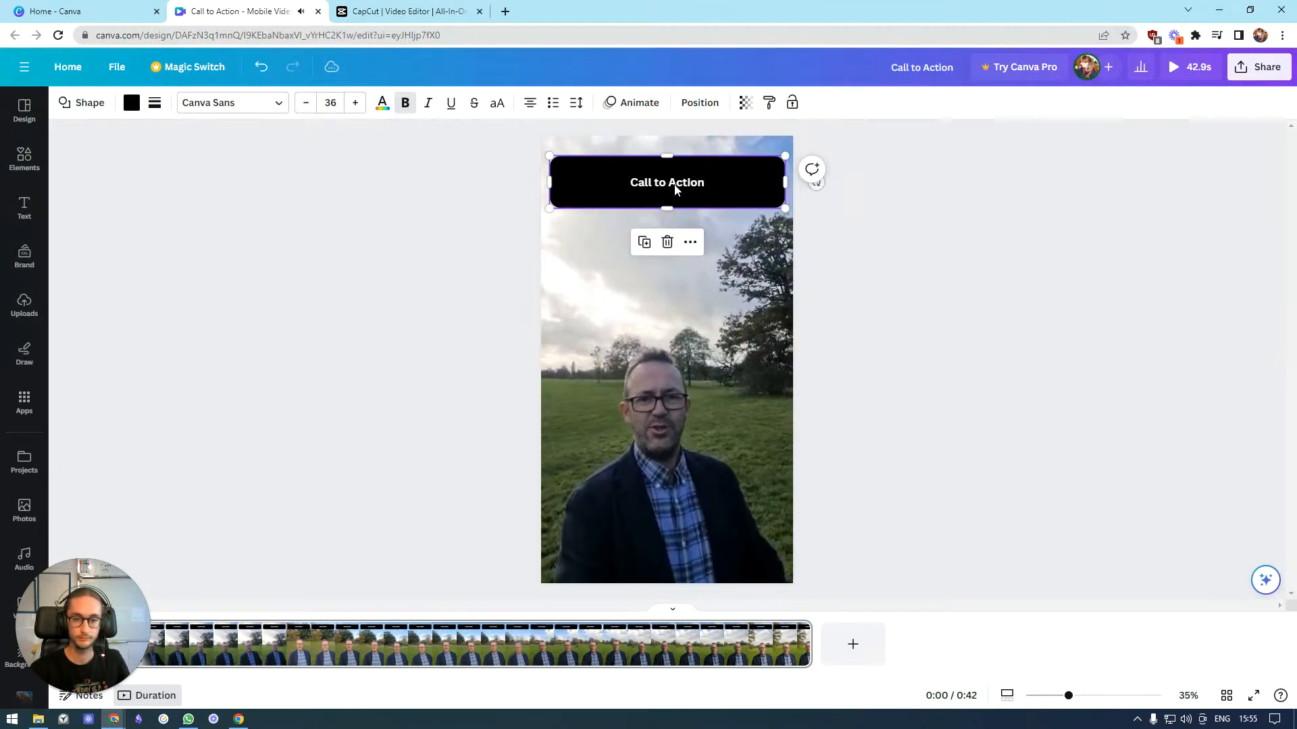
Replace the bar's text with Comment "Three"
click(669, 186)
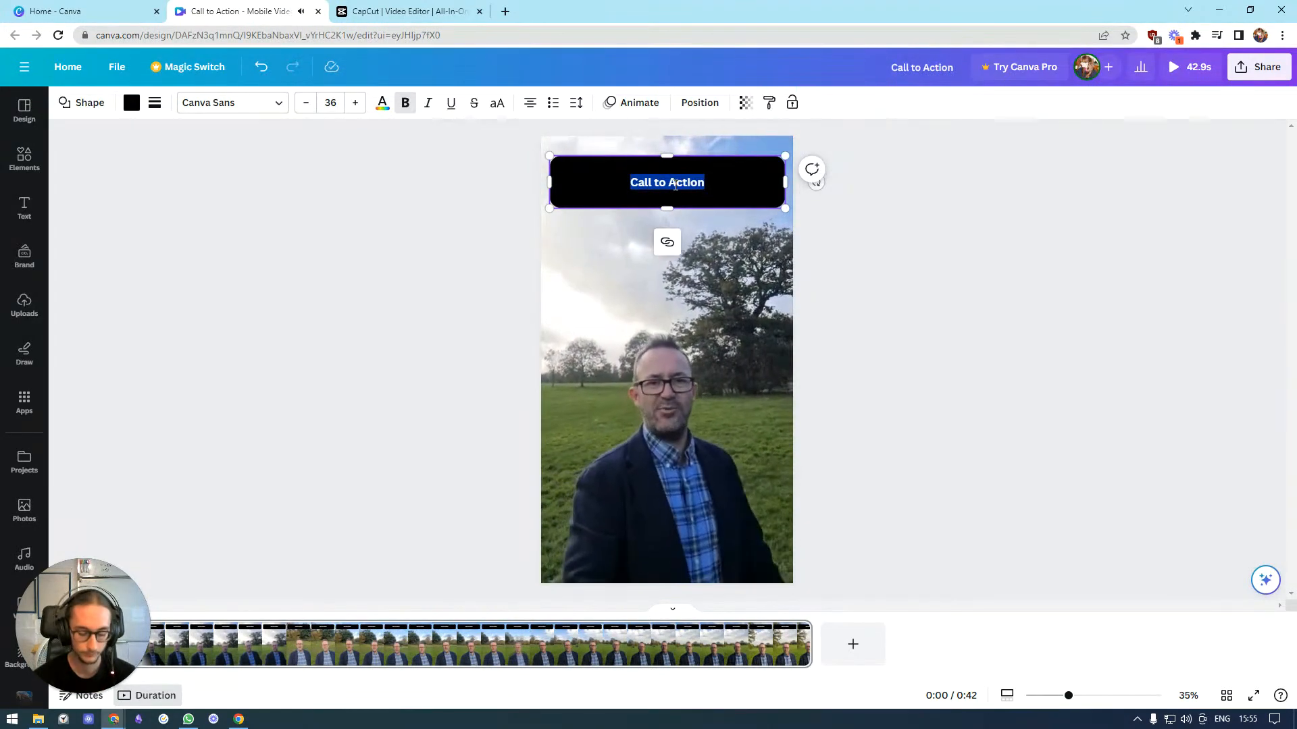
text(Comment)
text("")
text(Three”)
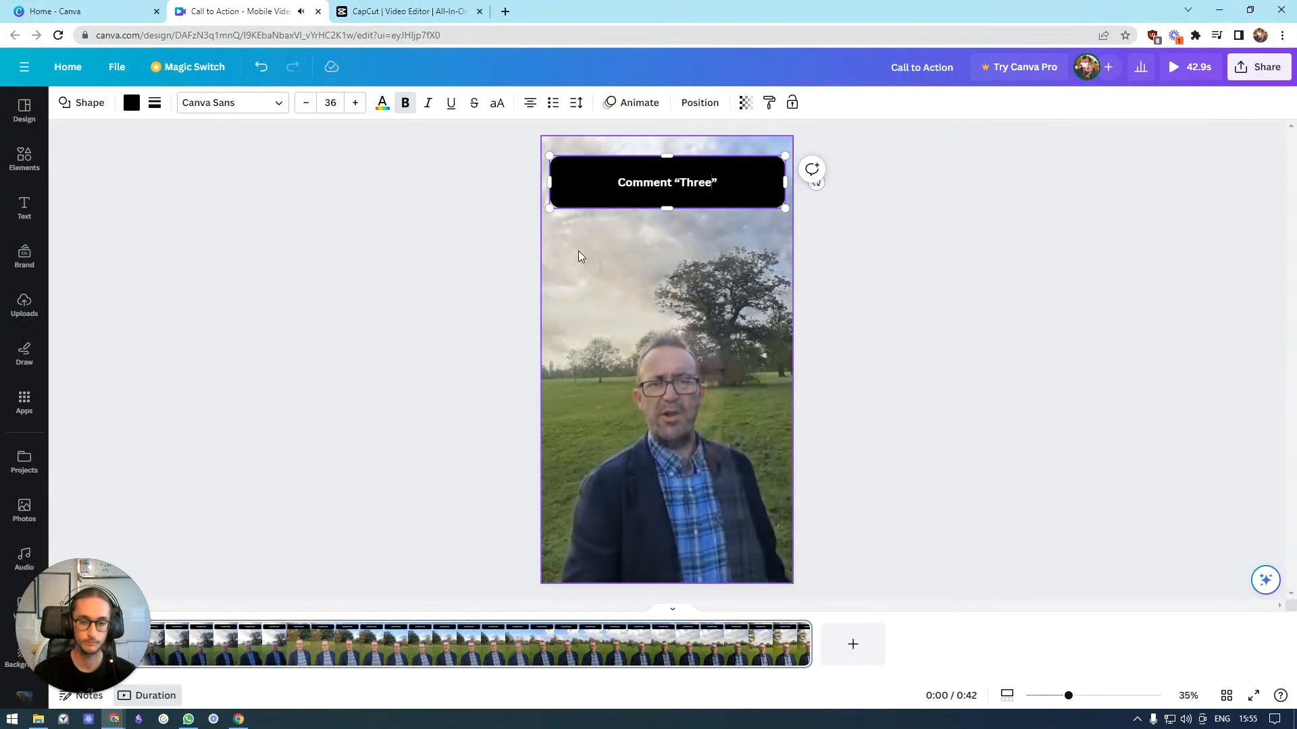
Play the video preview to check the new call-to-action text and reselect the bar
click(668, 367)
click(732, 182)
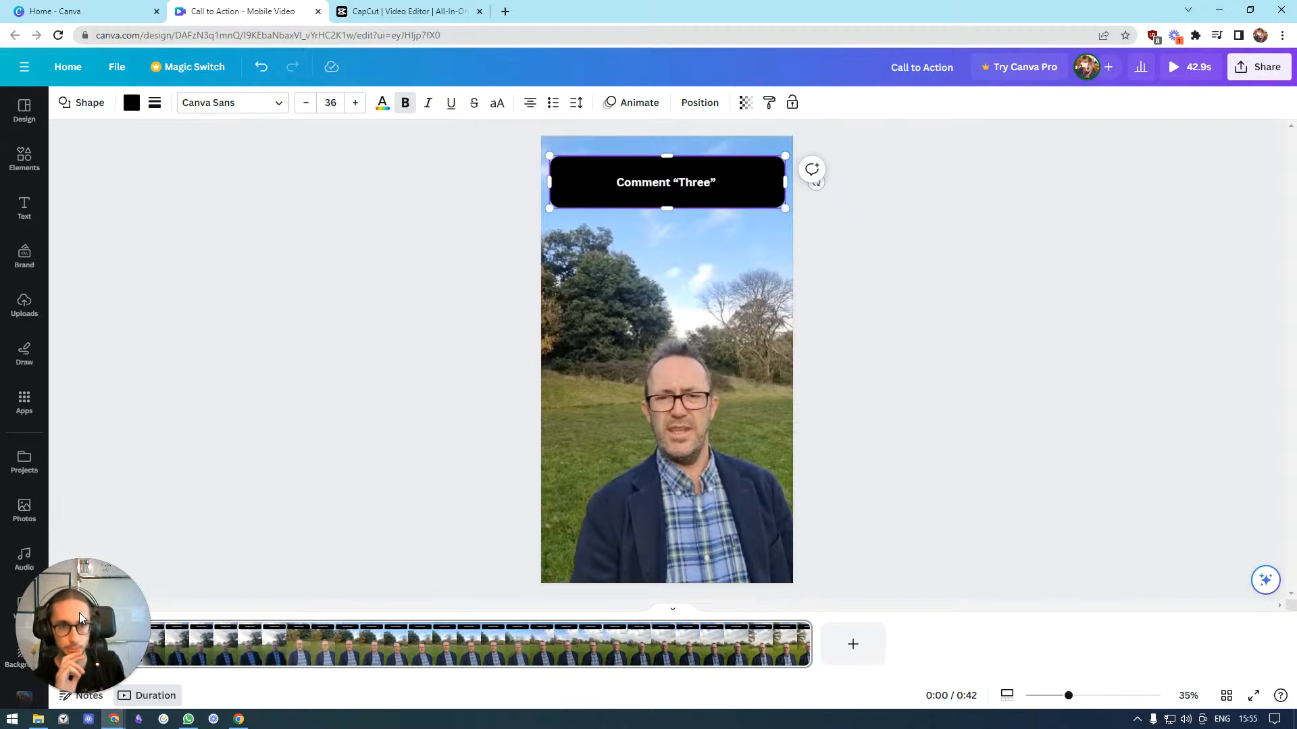
click(651, 370)
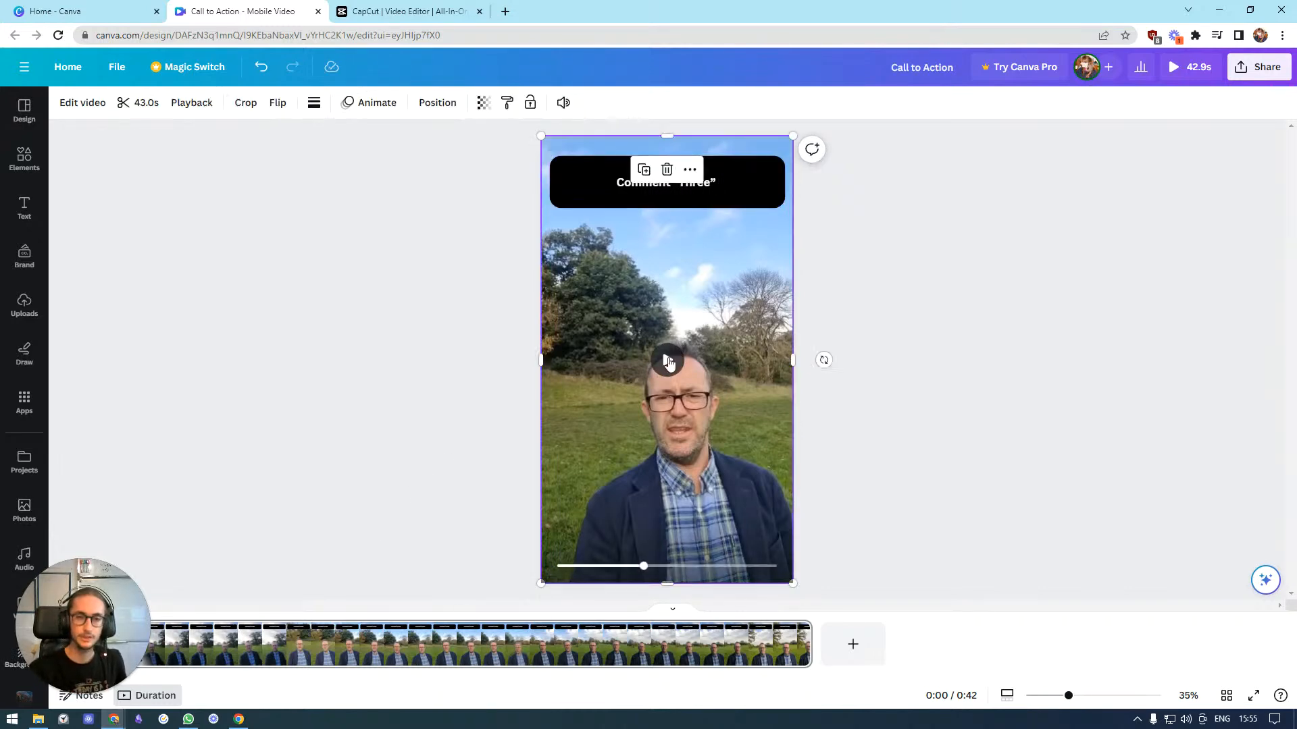
click(668, 360)
click(739, 180)
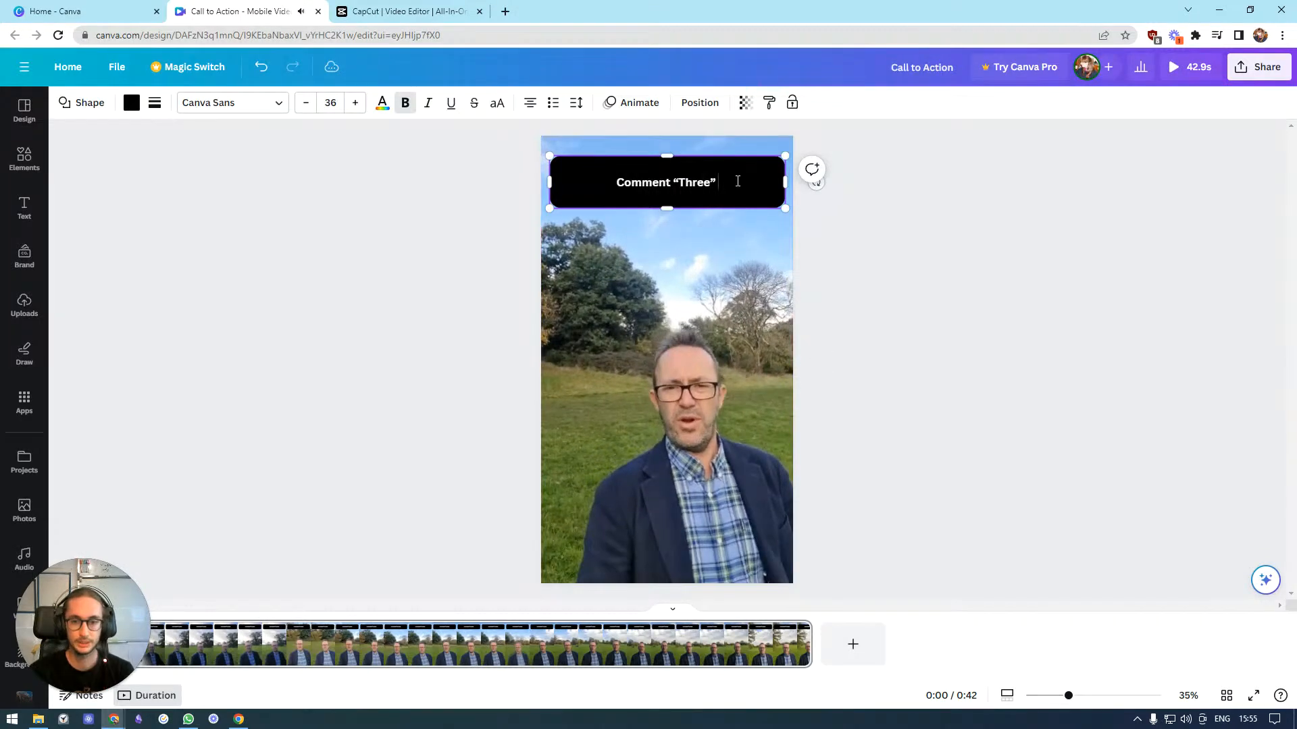
click(723, 219)
click(740, 183)
click(661, 347)
click(678, 363)
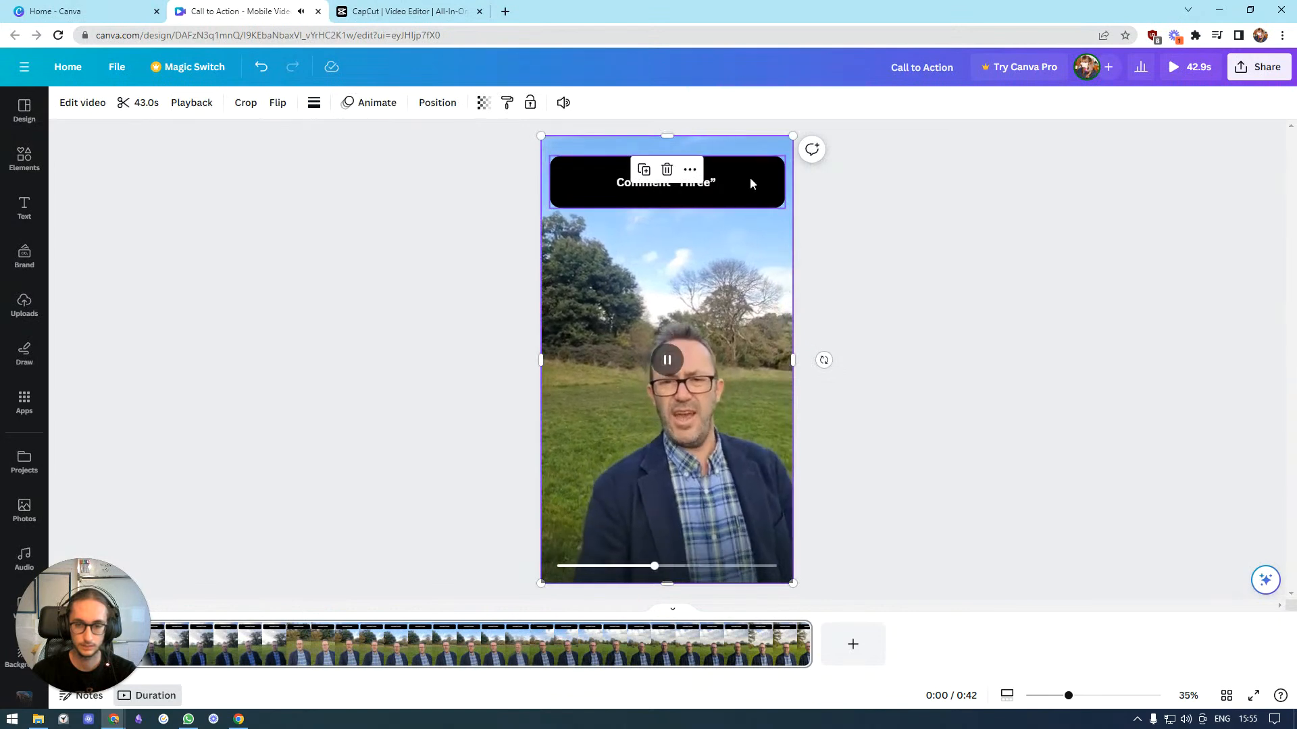
click(751, 176)
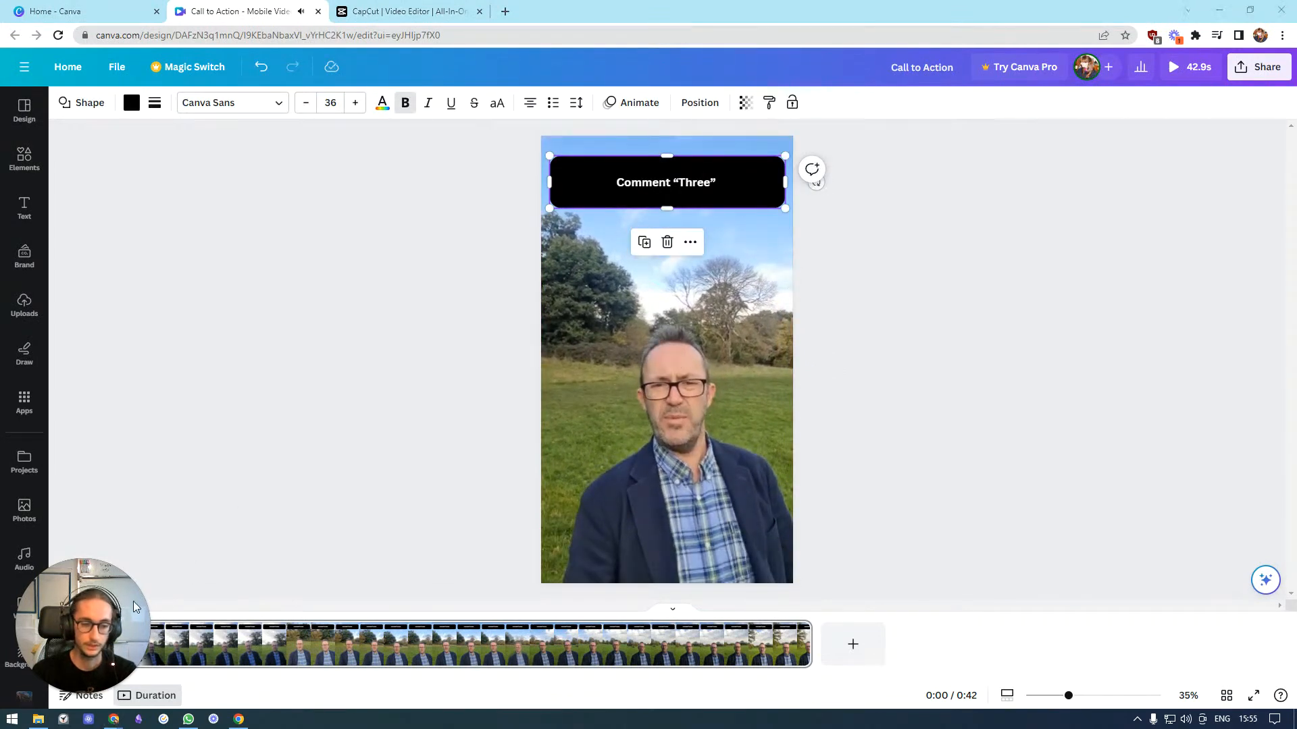
drag(116, 596, 130, 204)
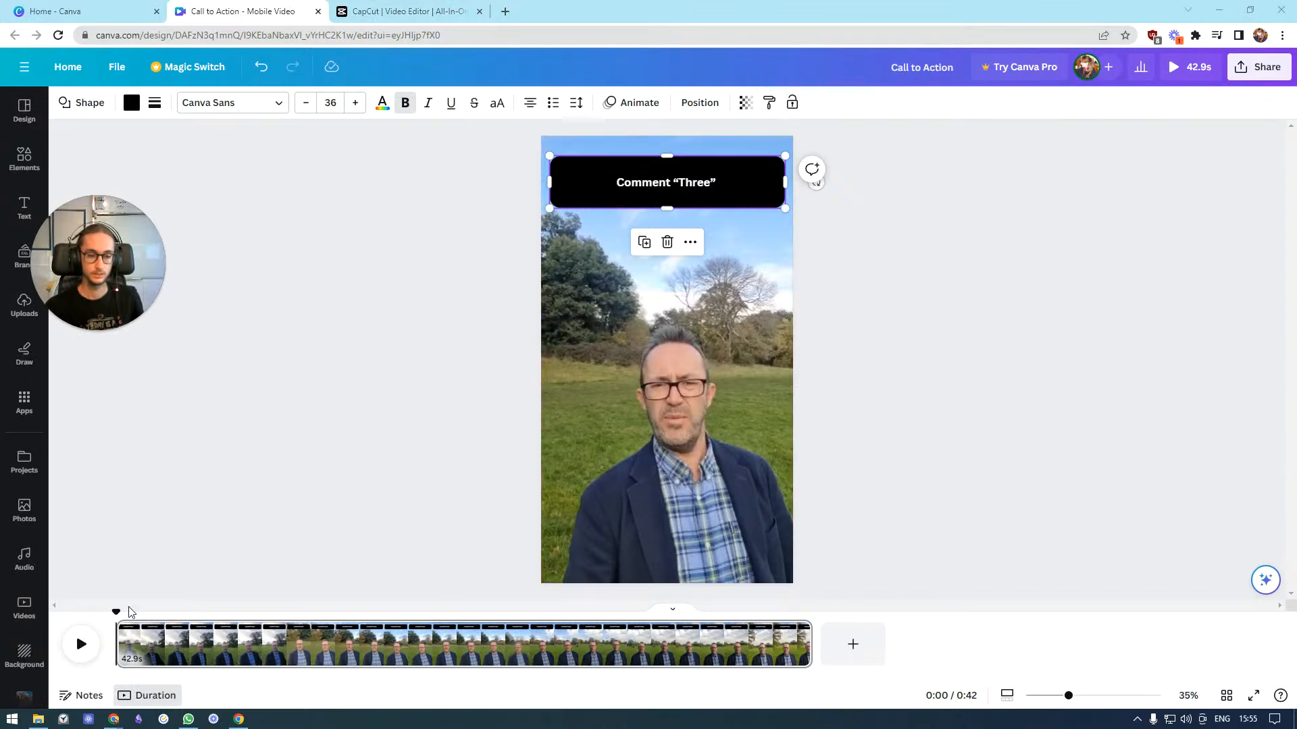
click(501, 367)
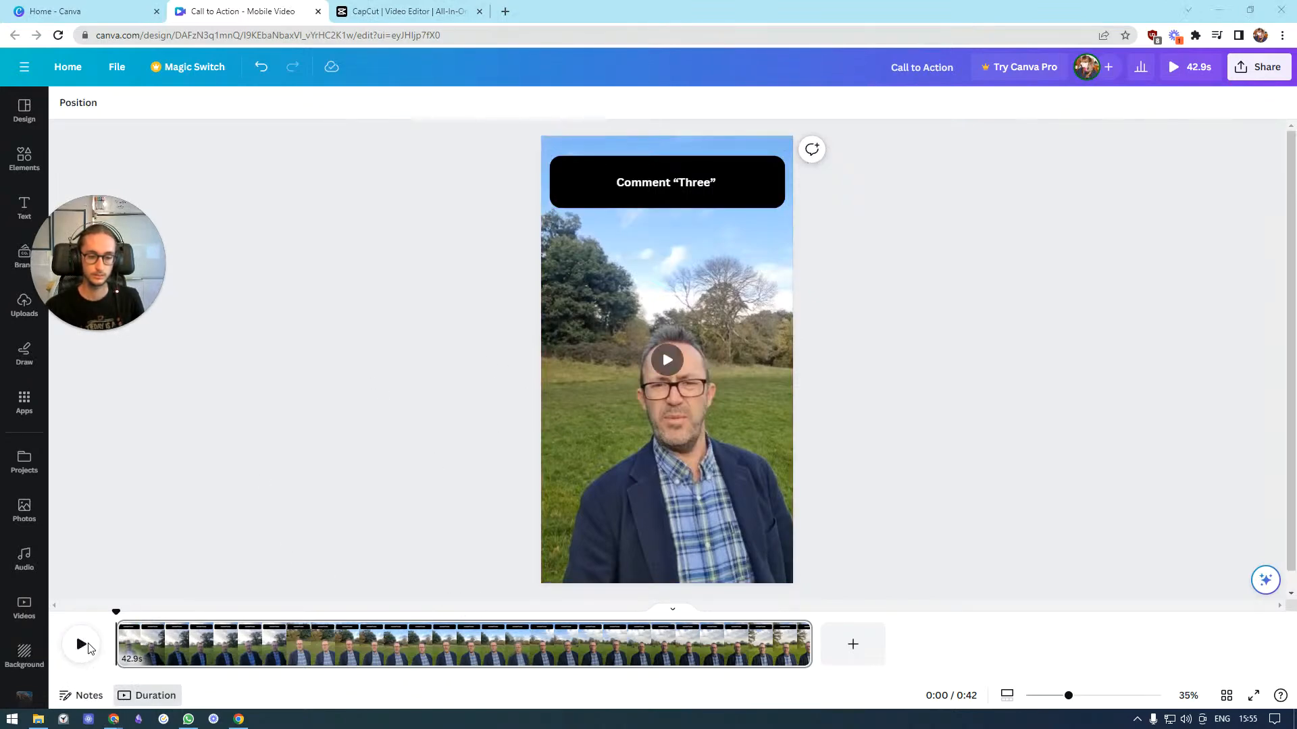
mouse_move(98, 281)
drag(98, 281, 83, 625)
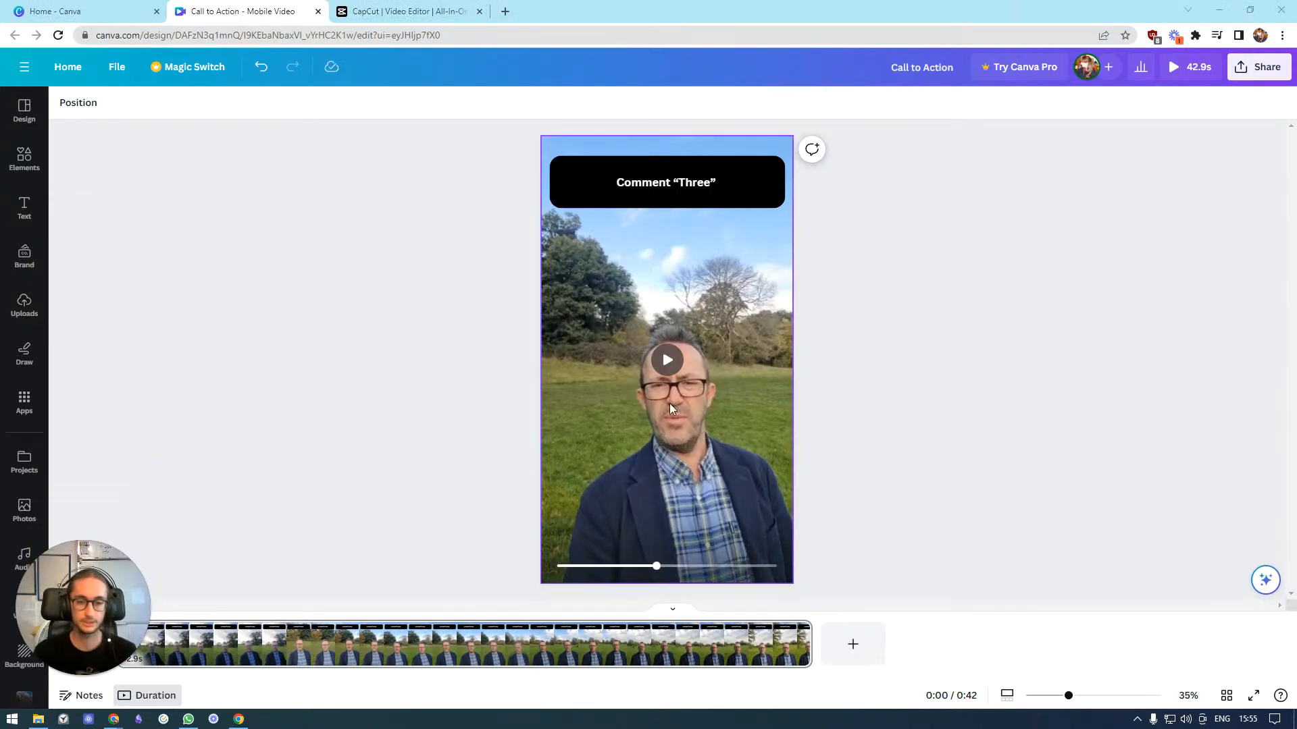
Extend the bar text to read Comment "Three" to get your / Three P's to Property Guide, breaking the line after "your"
click(733, 176)
click(732, 180)
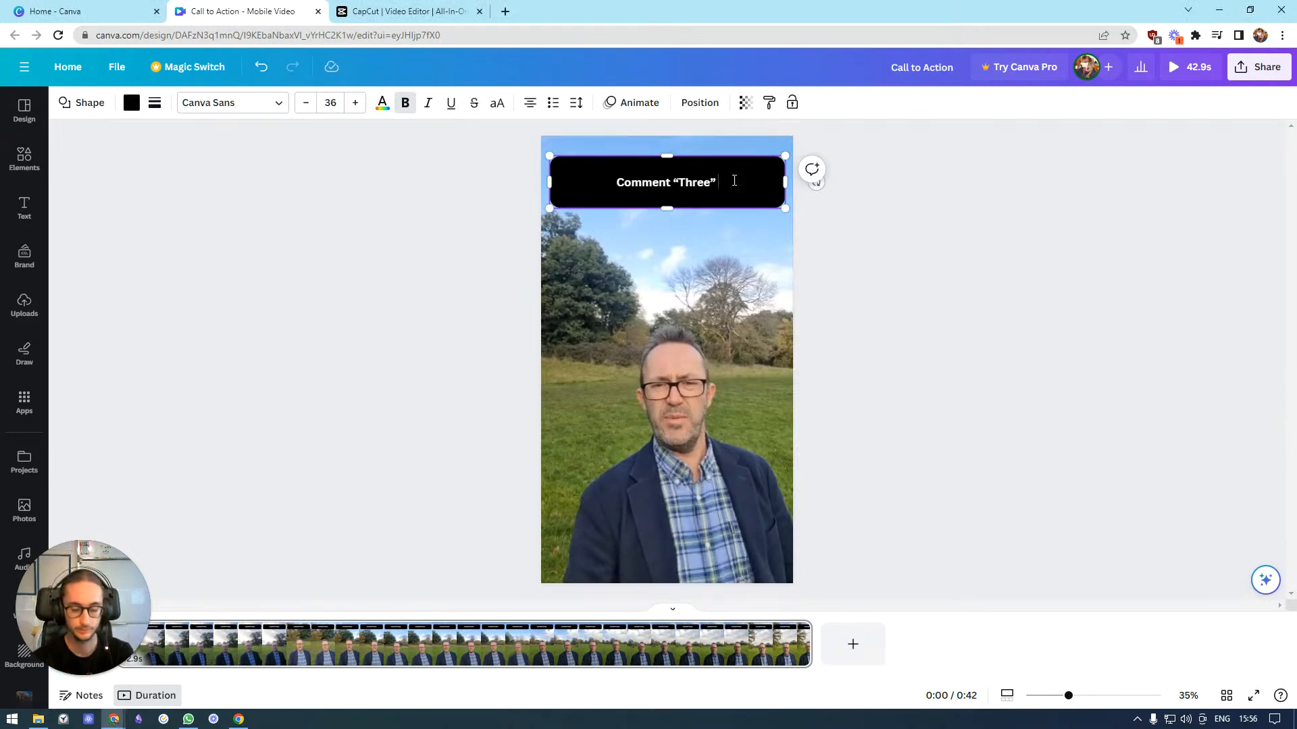
text(to get your)
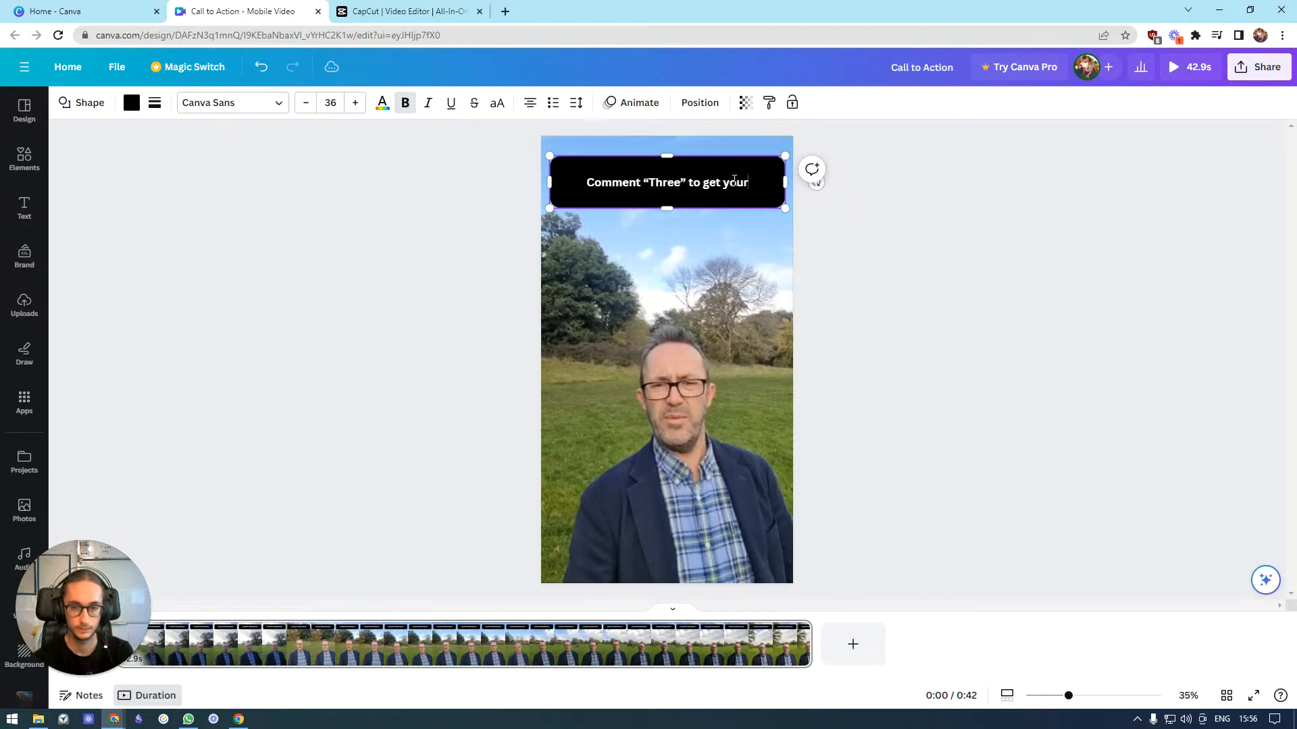
key(BackSpace)
key(BackSpace)
key(BackSpace)
key(BackSpace)
key(BackSpace)
key(BackSpace)
key(BackSpace)
key(BackSpace)
key(BackSpace)
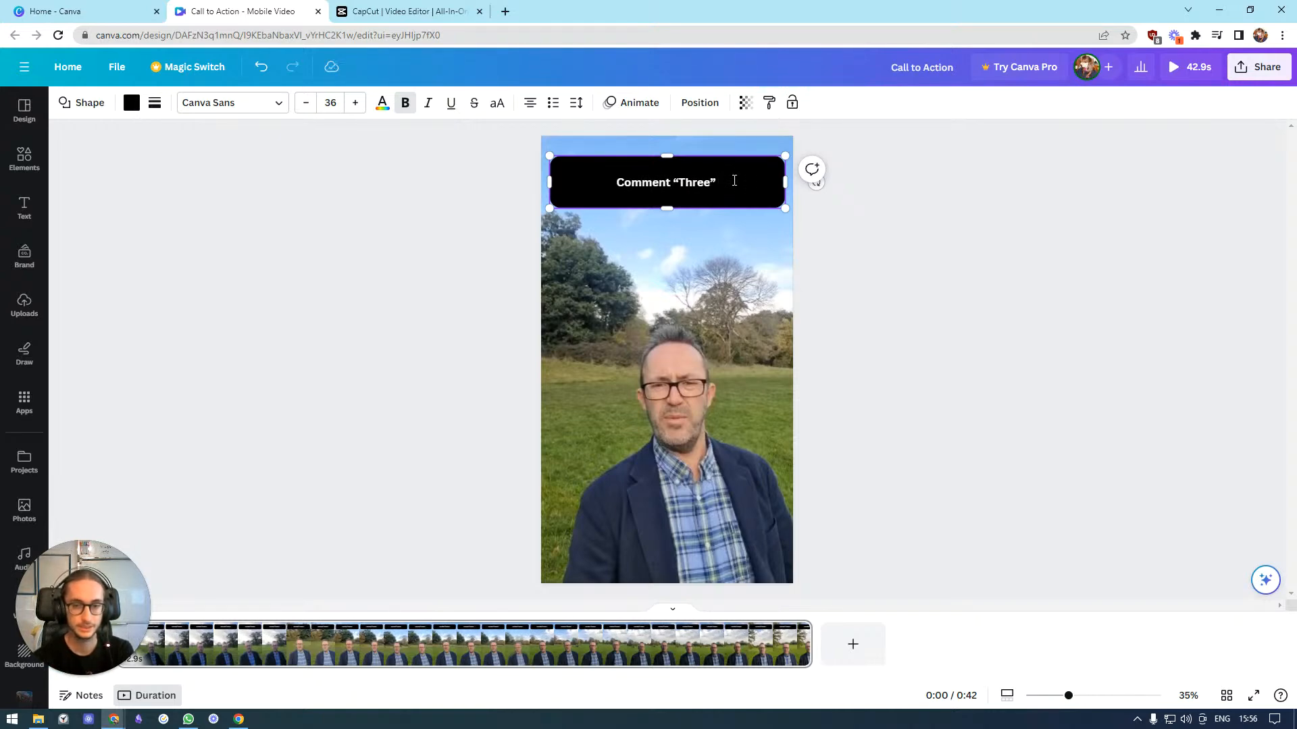
text(to)
key(BackSpace)
key(BackSpace)
text(to get your guide)
key(BackSpace)
key(BackSpace)
key(BackSpace)
key(BackSpace)
key(BackSpace)
text(Three P's to)
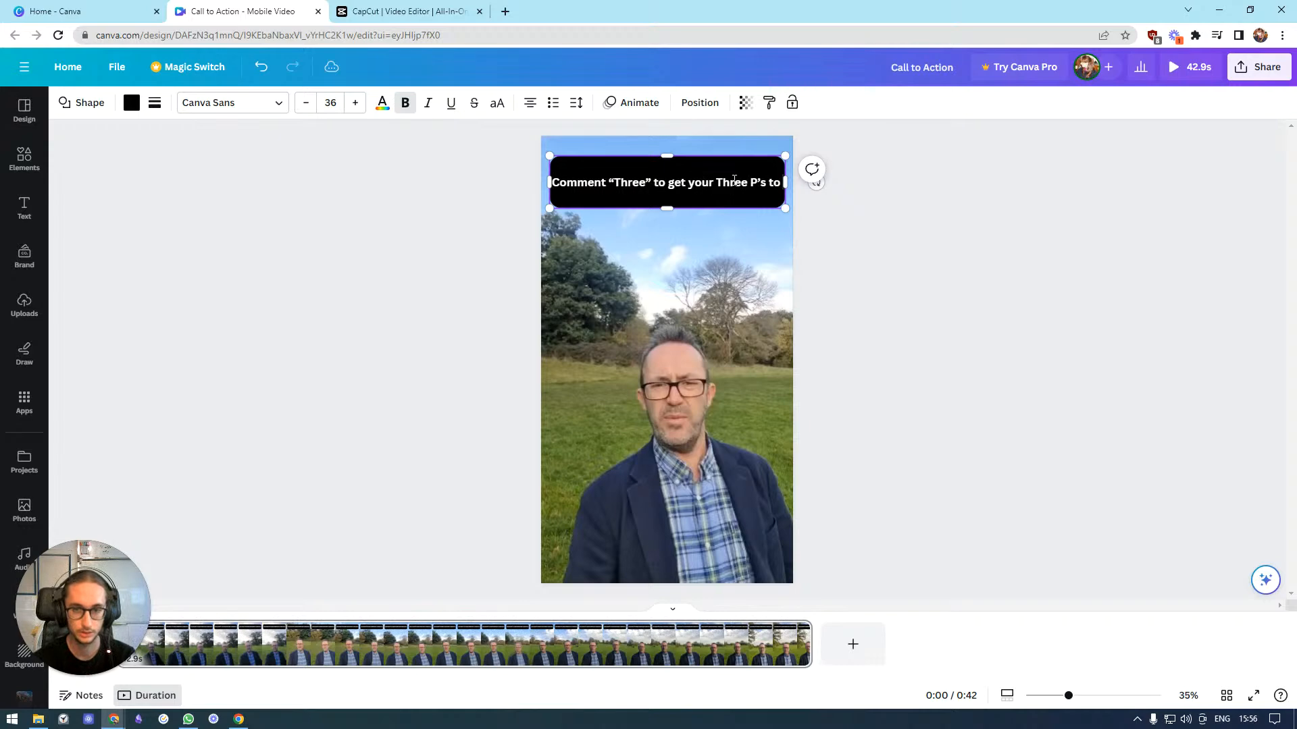
text( Property)
key(BackSpace)
key(BackSpace)
key(BackSpace)
text(rty guide)
key(BackSpace)
key(BackSpace)
key(BackSpace)
key(BackSpace)
key(BackSpace)
text(Guide)
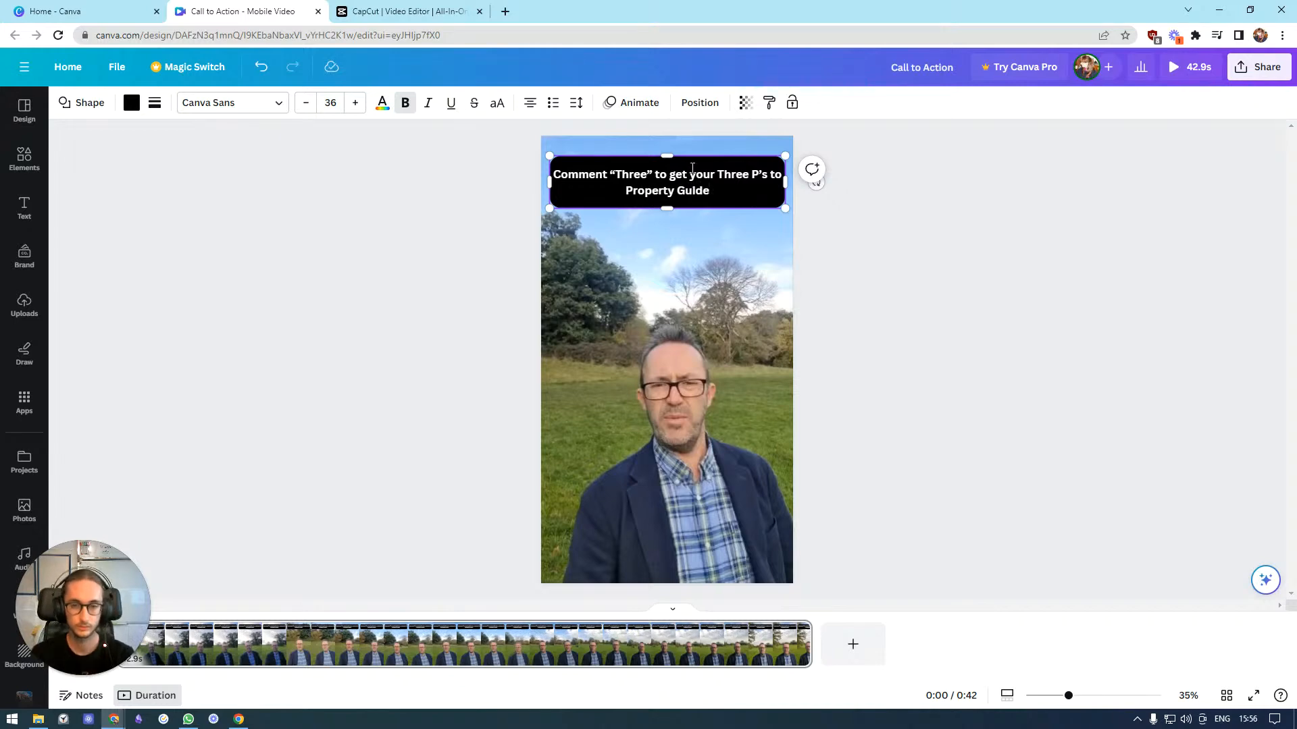
click(716, 174)
key(BackSpace)
key(Return)
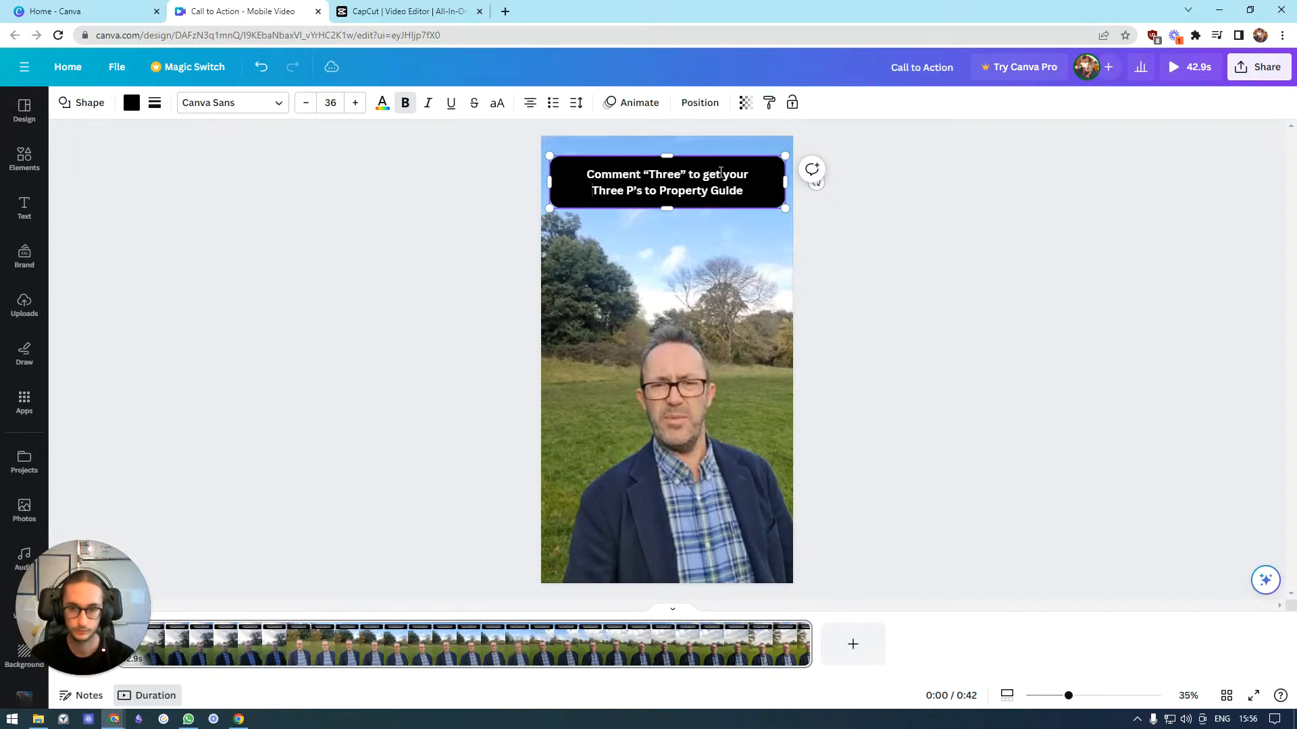
Set the bar text's font size to 46
click(355, 102)
click(355, 103)
click(356, 103)
click(355, 103)
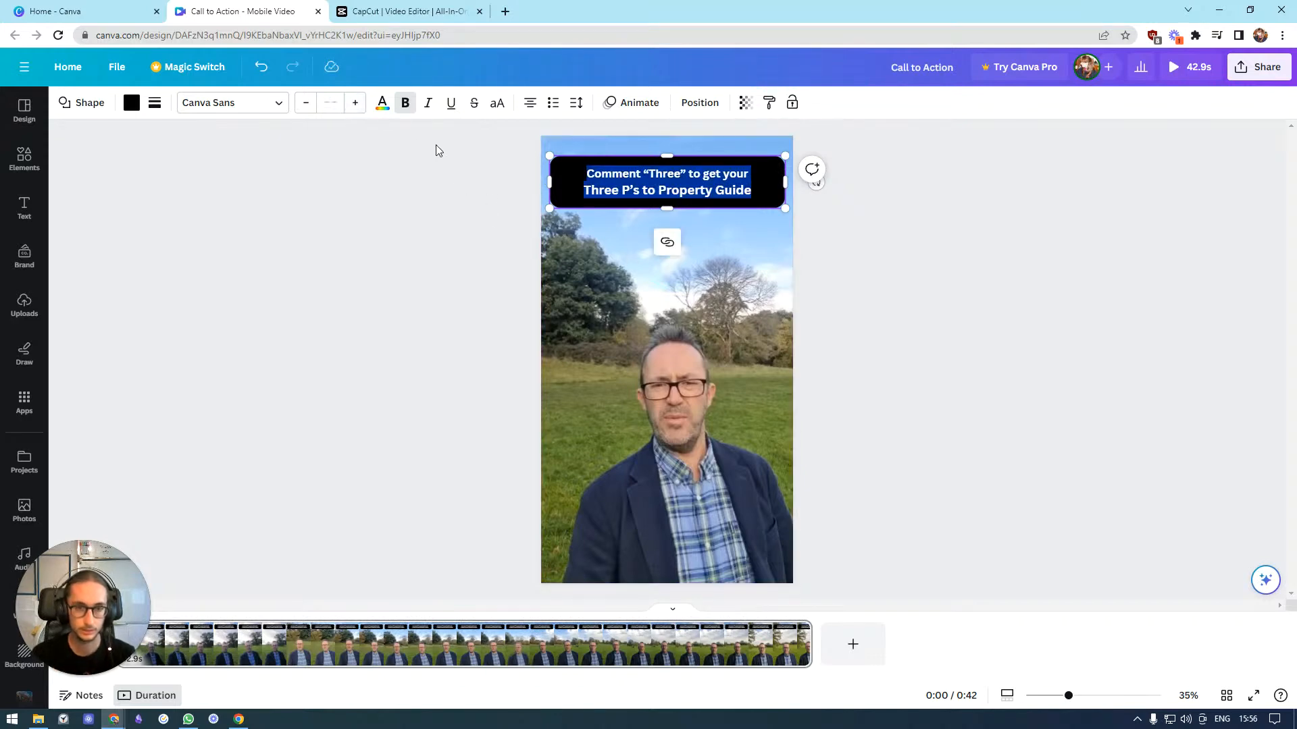
click(341, 101)
text(42)
key(Return)
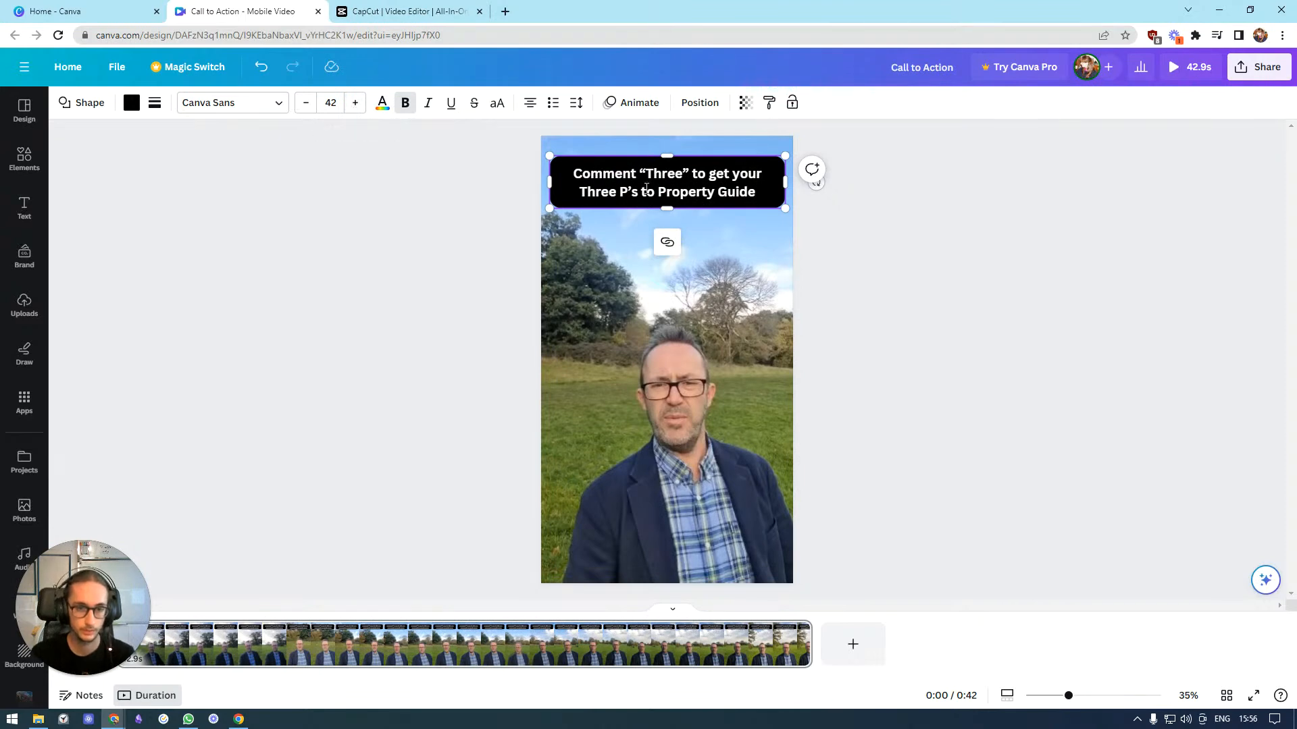
click(355, 102)
click(355, 103)
click(355, 102)
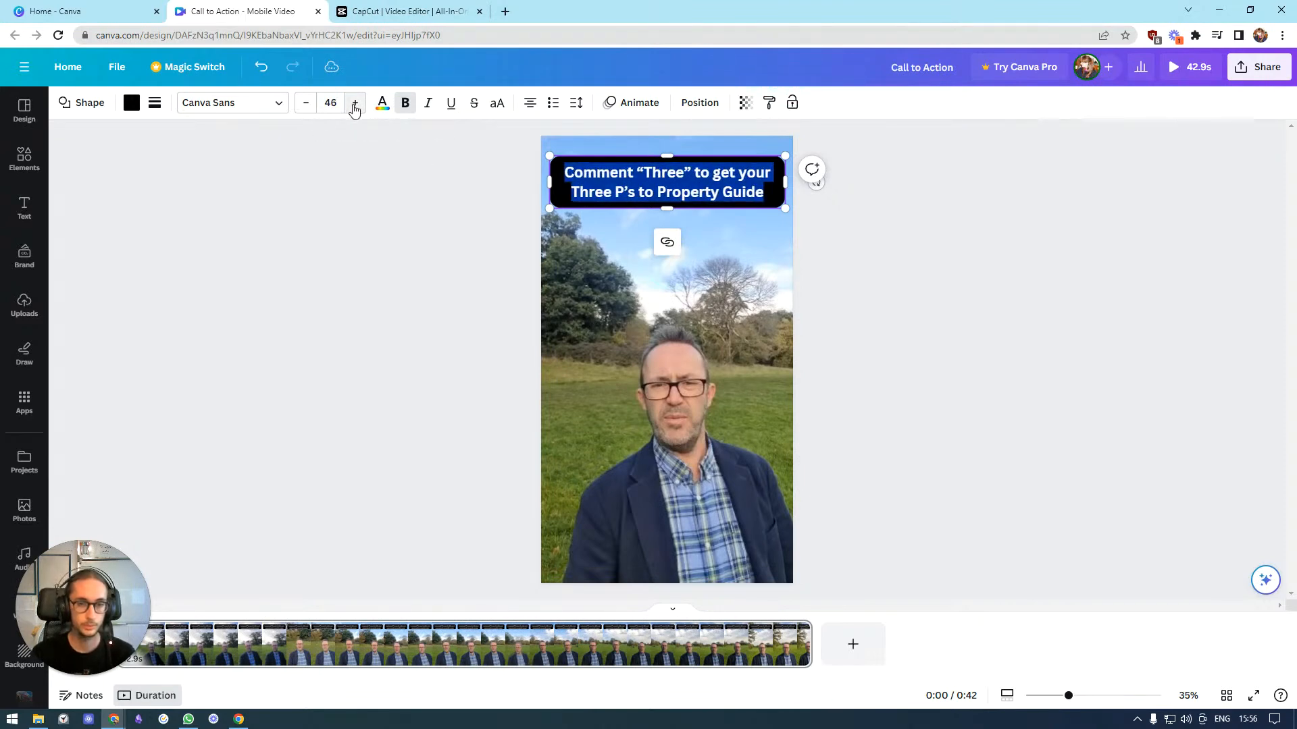
Move the call-to-action bar slightly down on the video
click(897, 209)
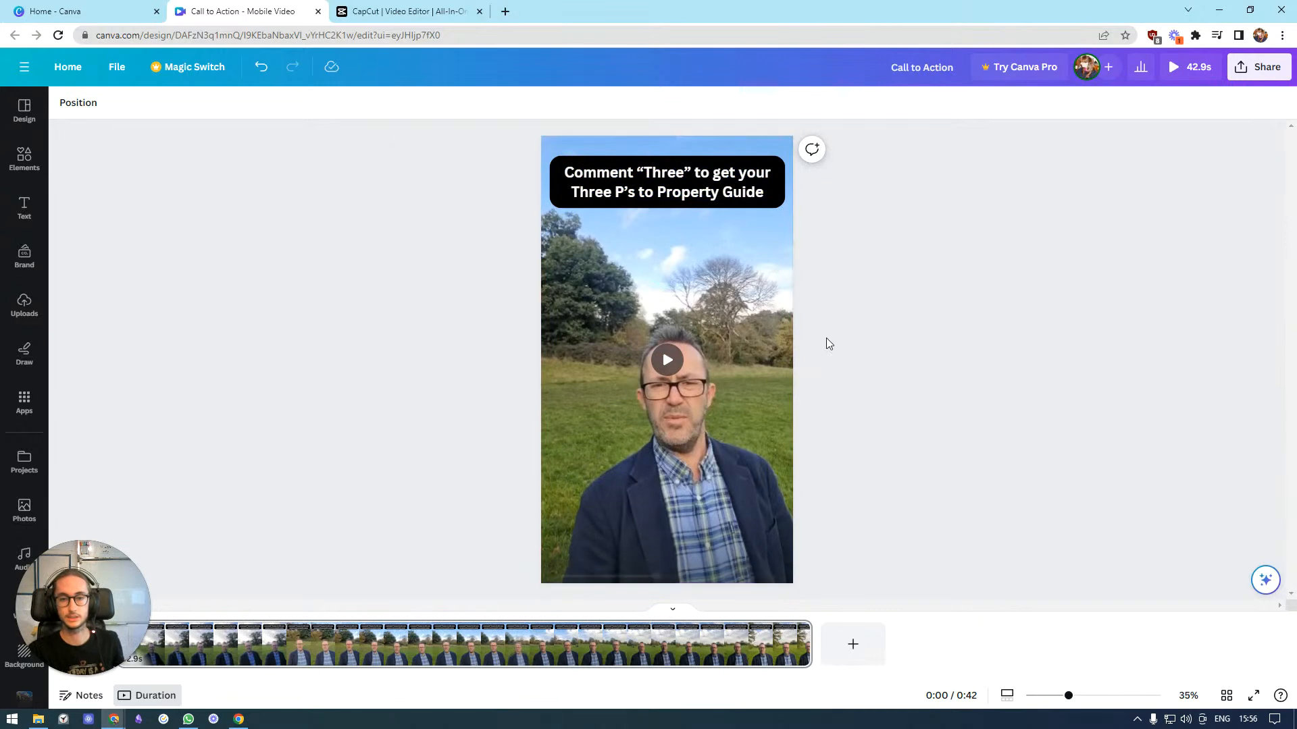
drag(664, 177, 663, 197)
click(928, 236)
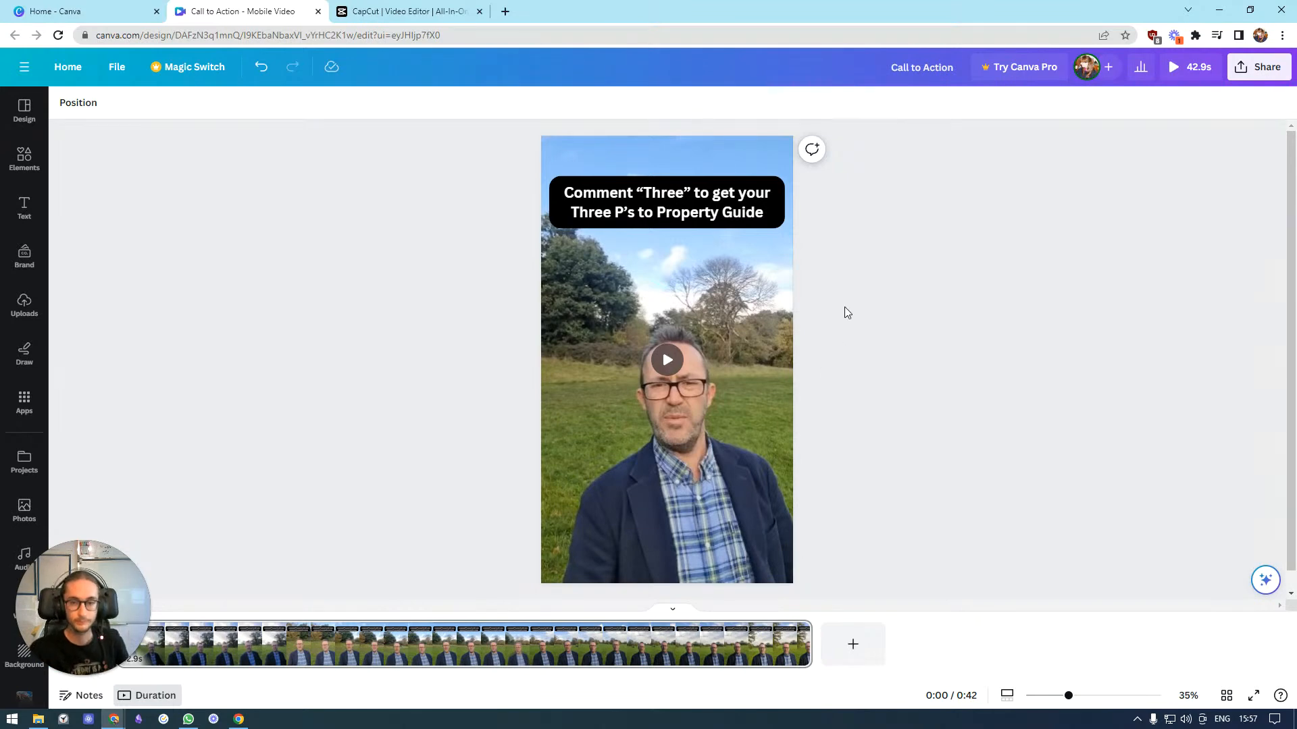
scroll(962, 290, down, 1)
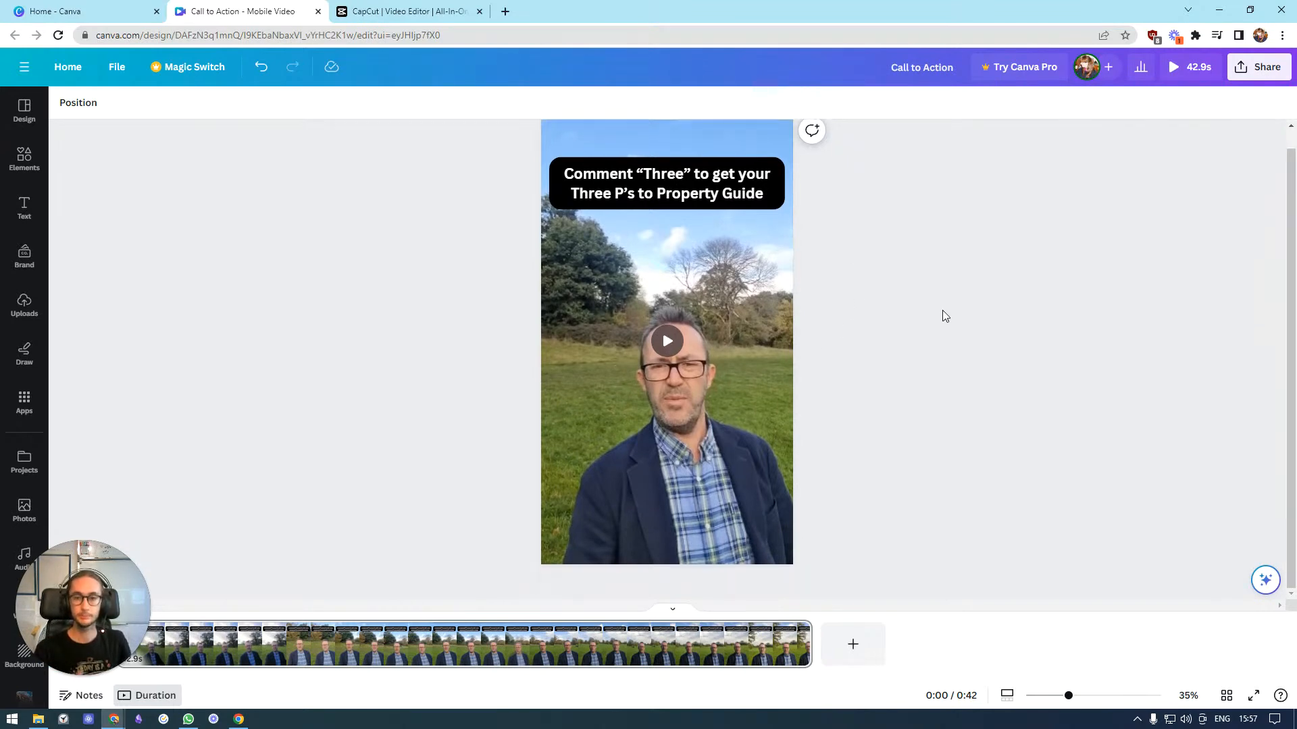
scroll(941, 314, up, 1)
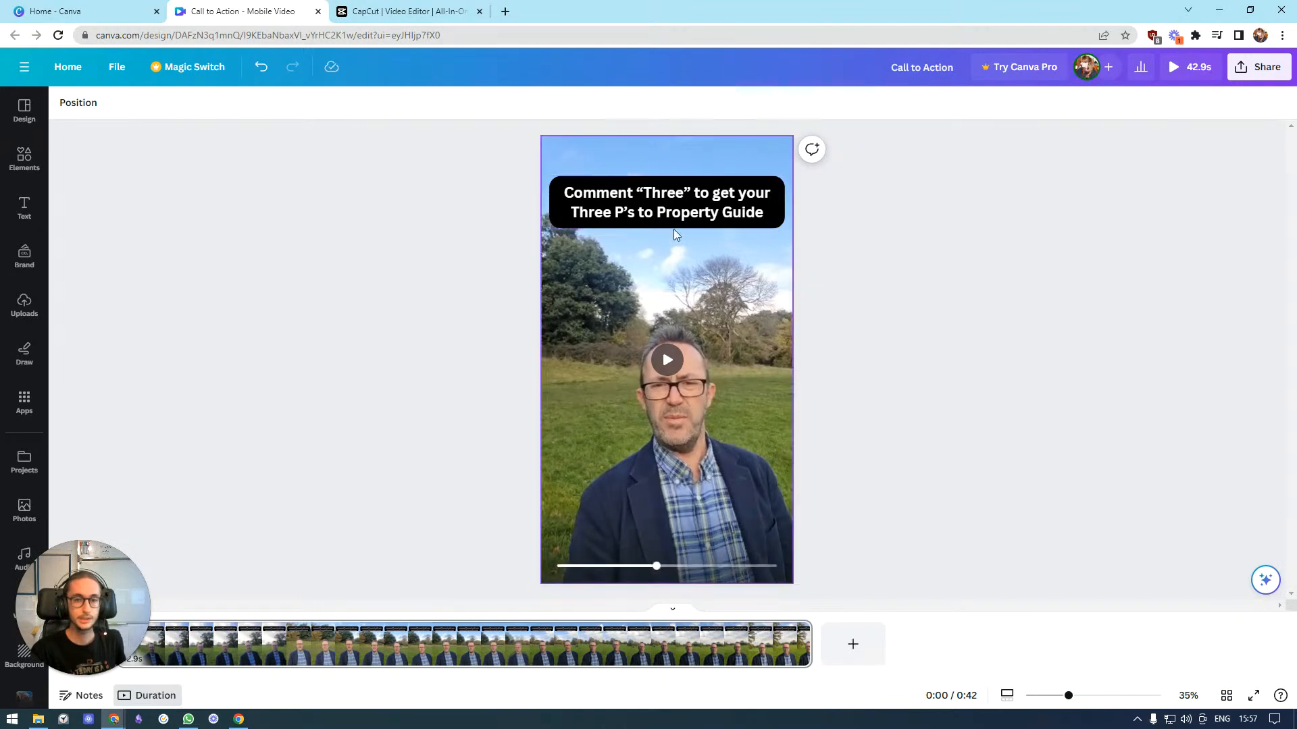
click(741, 210)
click(1033, 242)
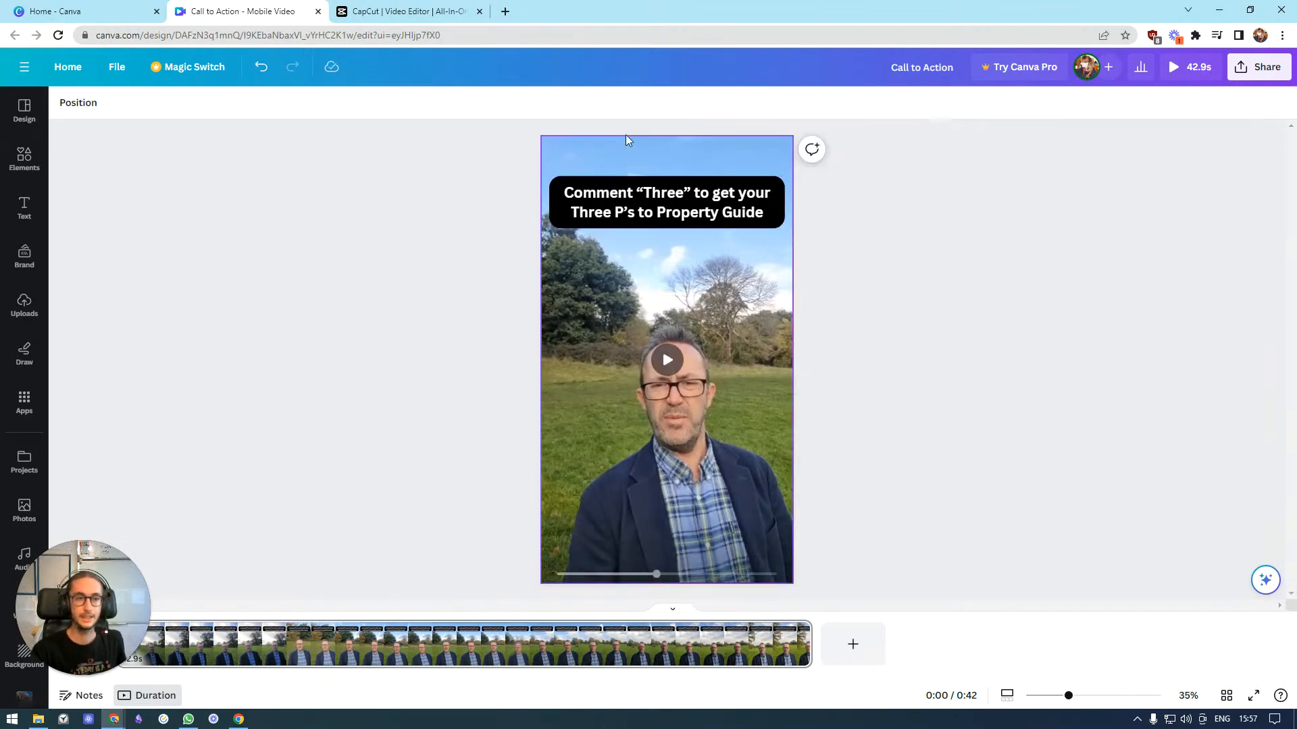
Rename the design to "Conversion Multiplier 1 - for" followed by the client's first name
click(905, 68)
text(Conversion Multiplier)
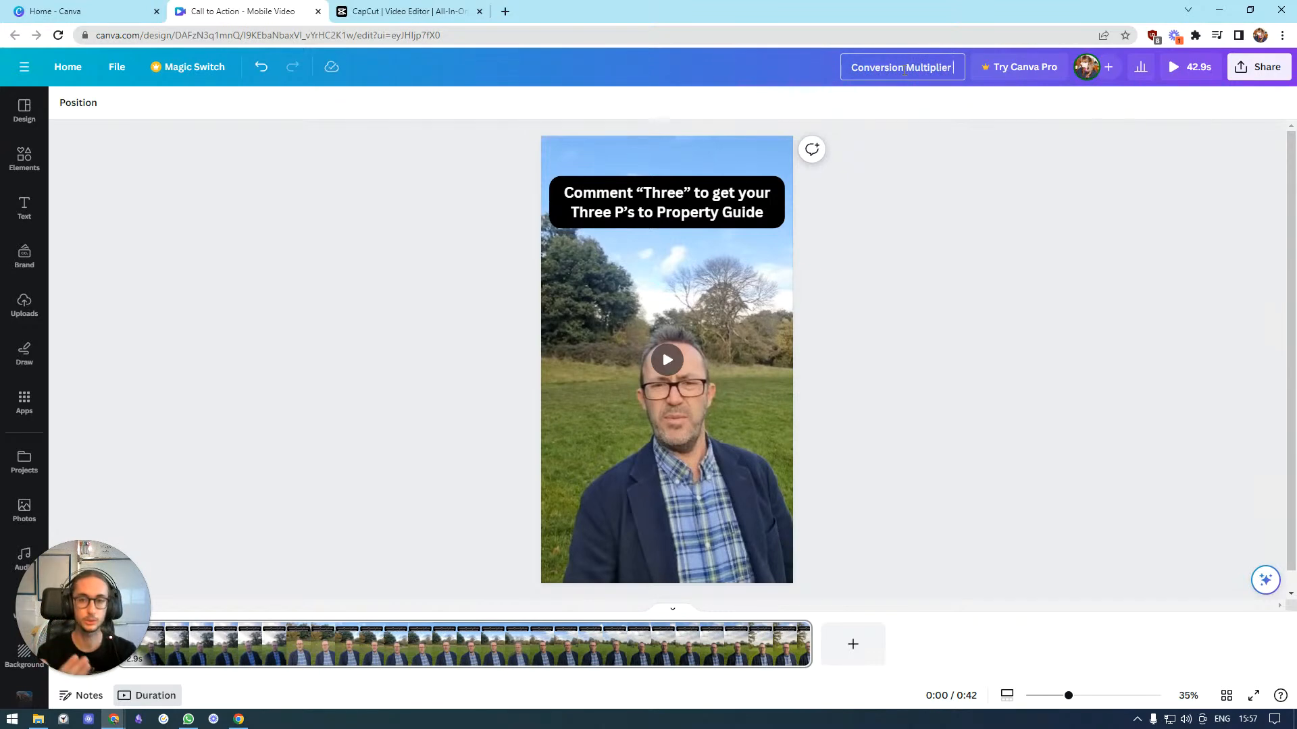
text(1 - Mark)
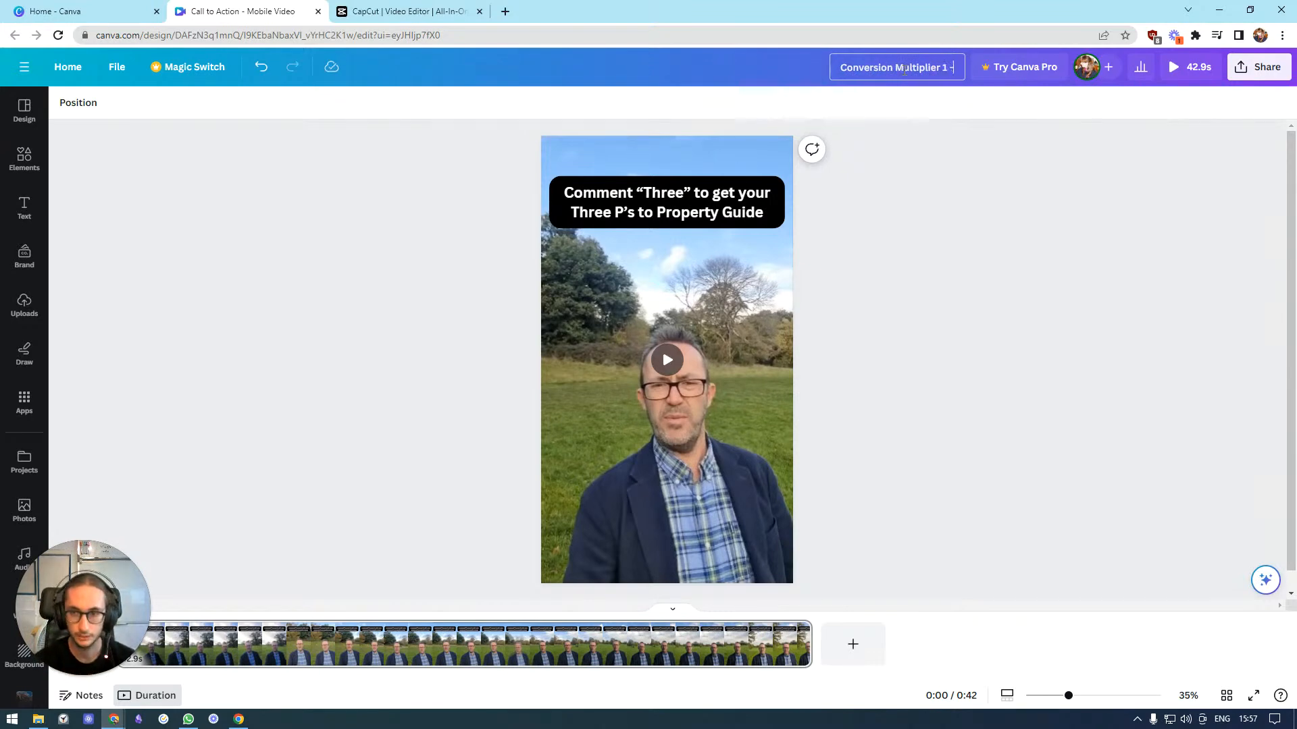
key(BackSpace)
key(BackSpace)
key(BackSpace)
key(BackSpace)
text(for Mark)
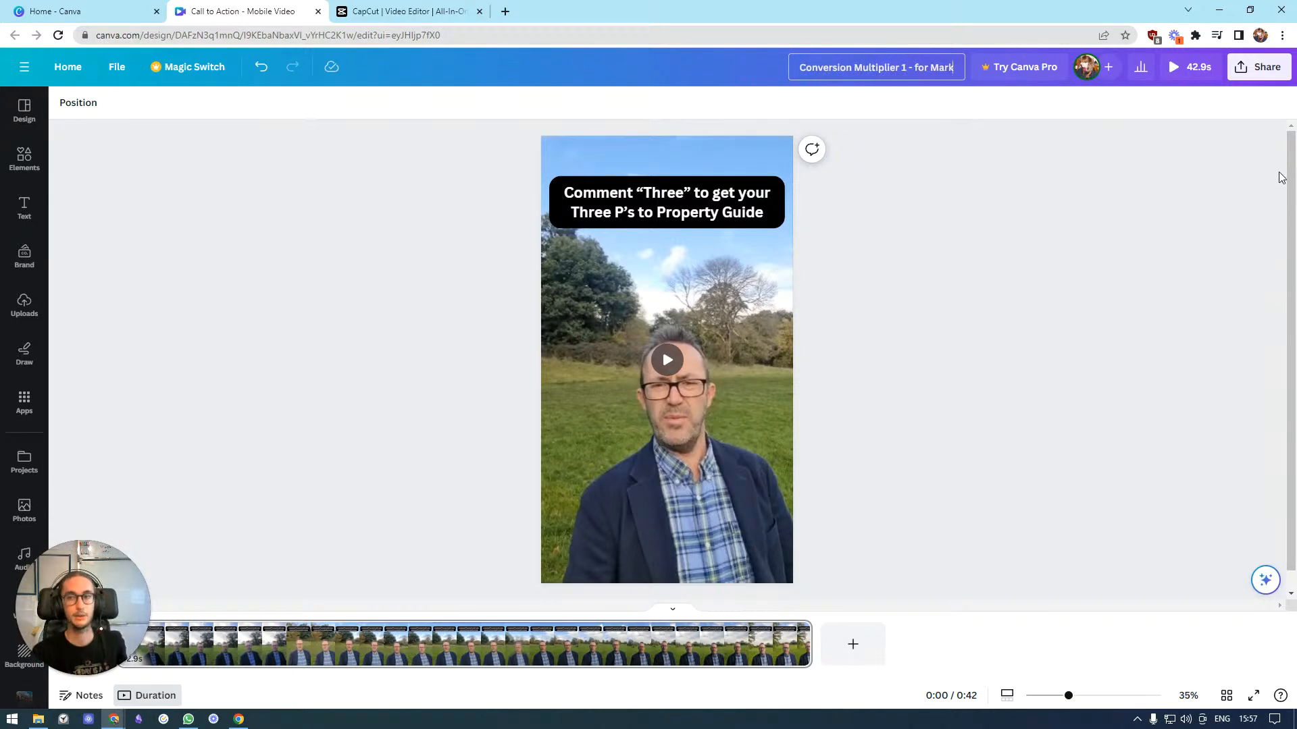
Download the design as a 1080p MP4 video
click(1246, 66)
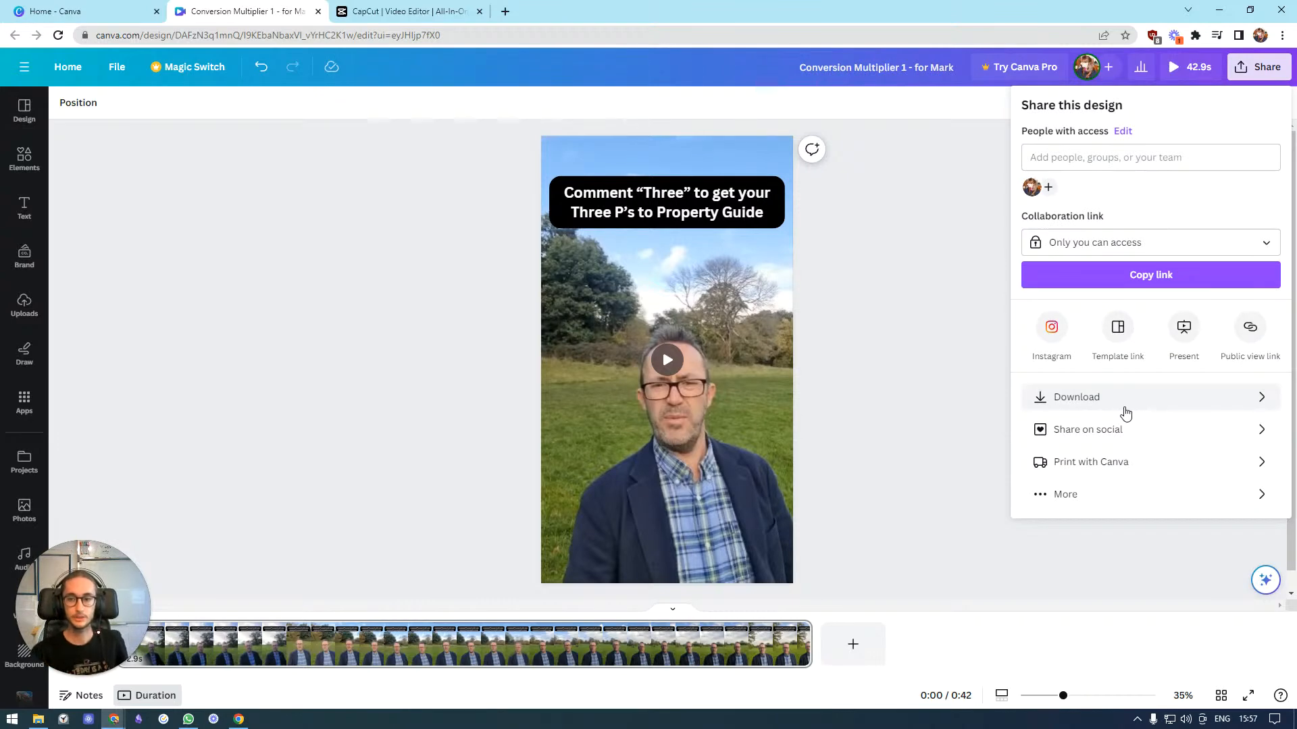
click(1123, 409)
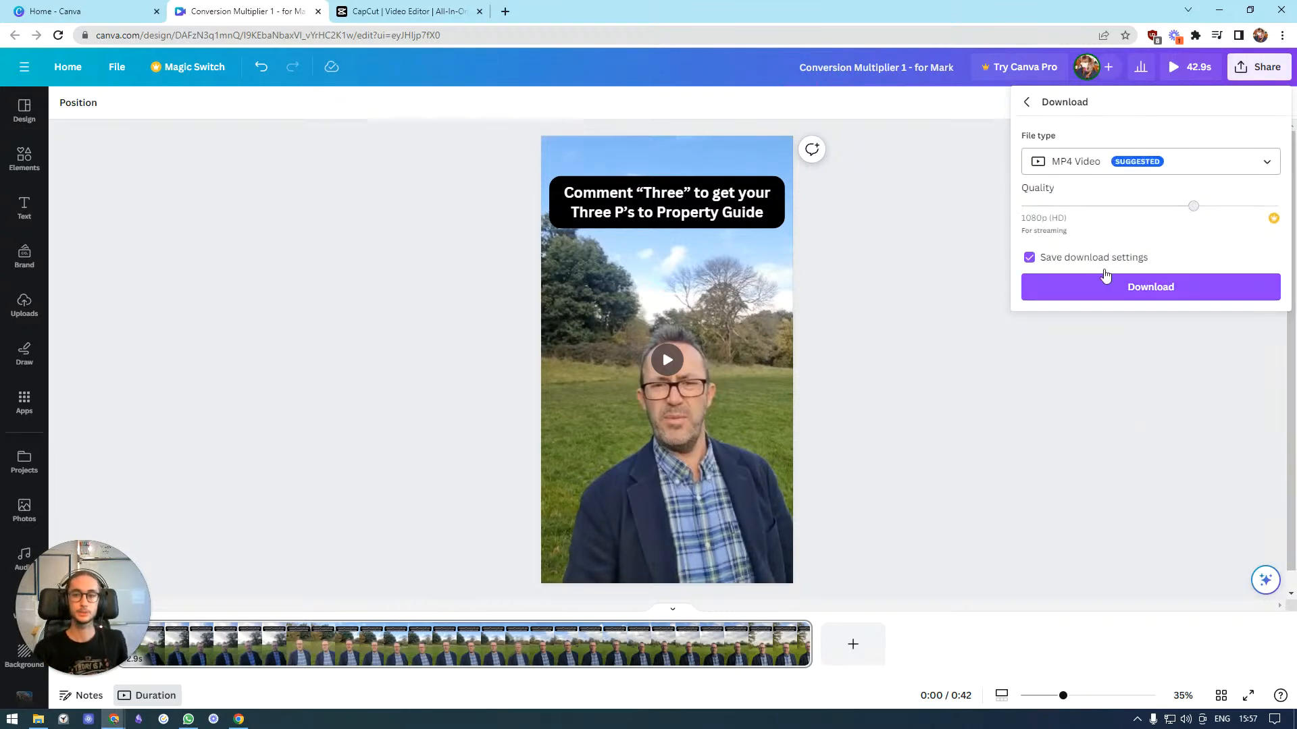
click(1103, 287)
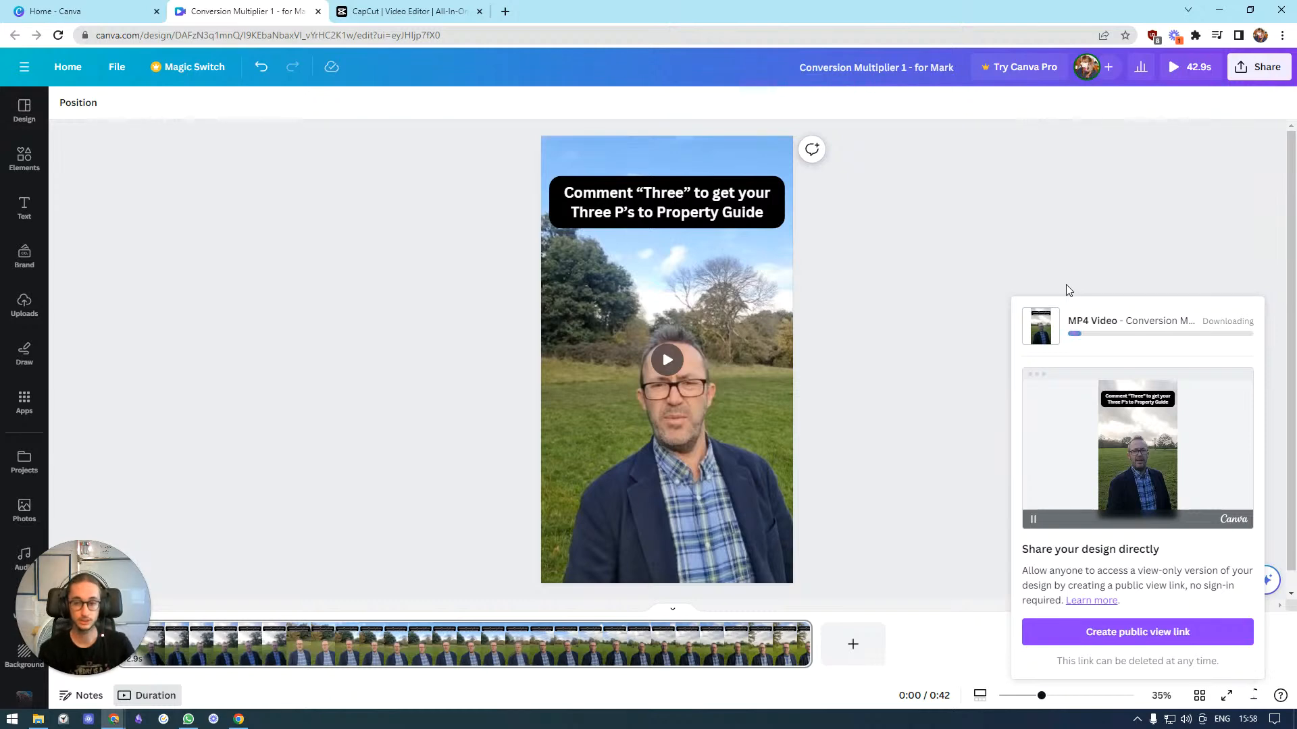
click(436, 10)
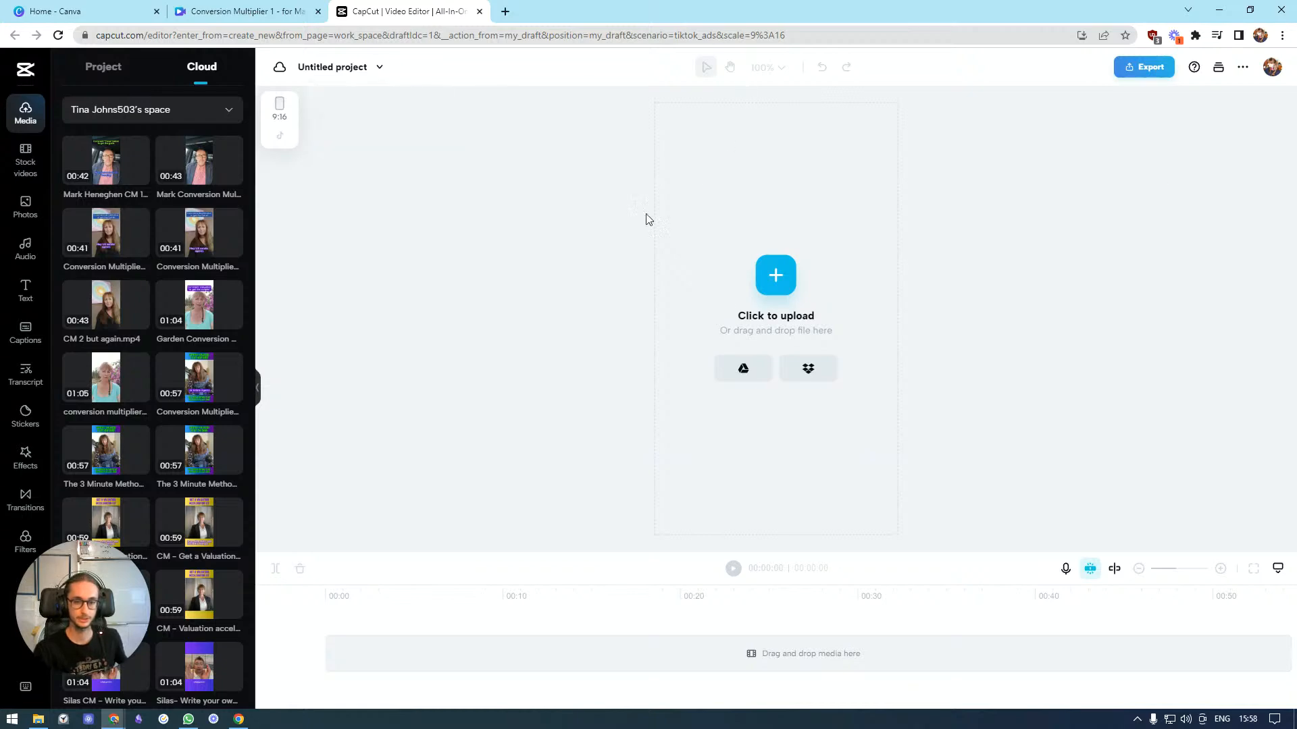
click(269, 8)
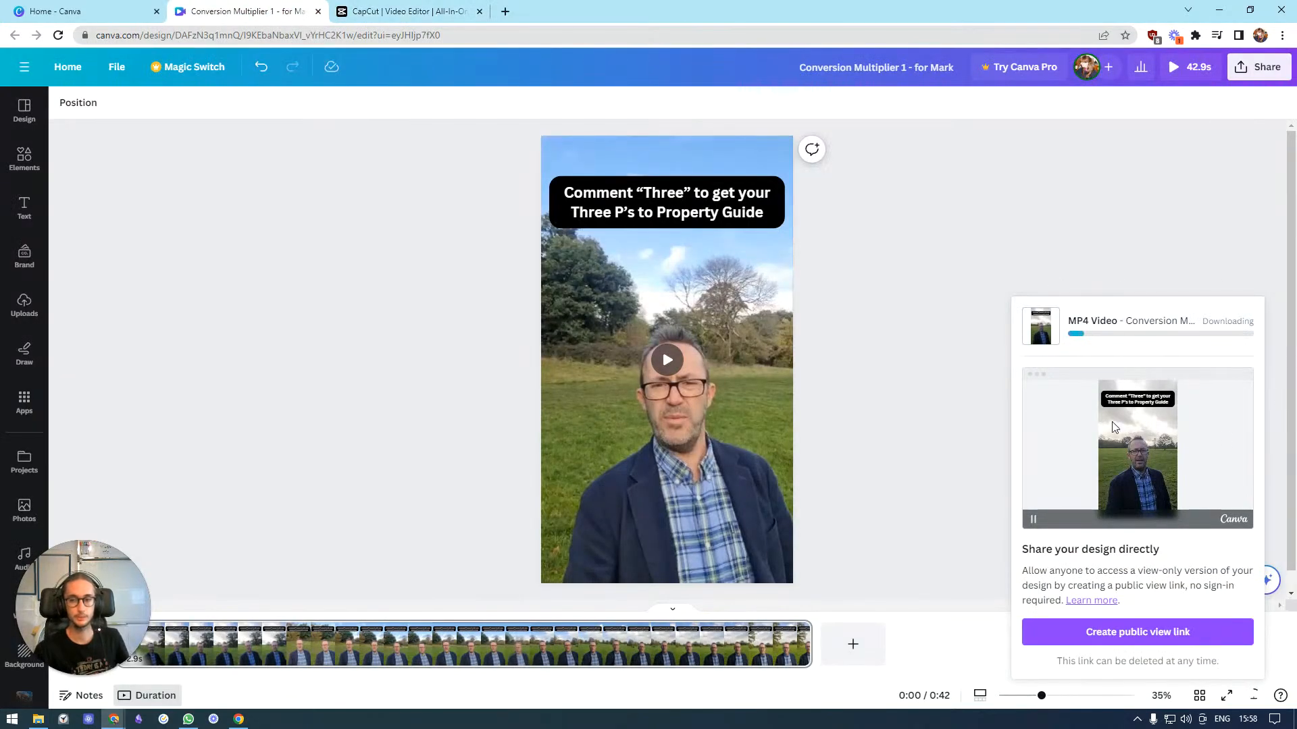
click(389, 7)
click(305, 8)
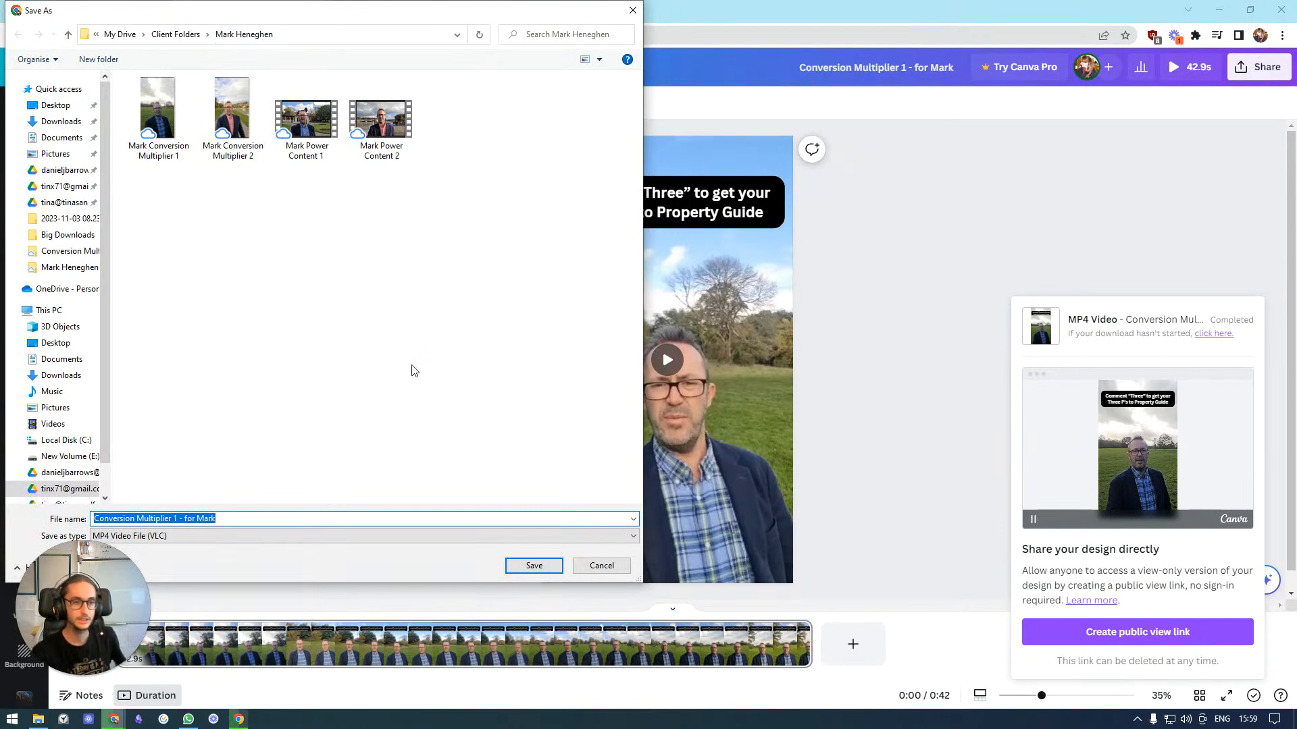
Save the MP4 into the client's folder under its default name and open the browser's download history
click(513, 574)
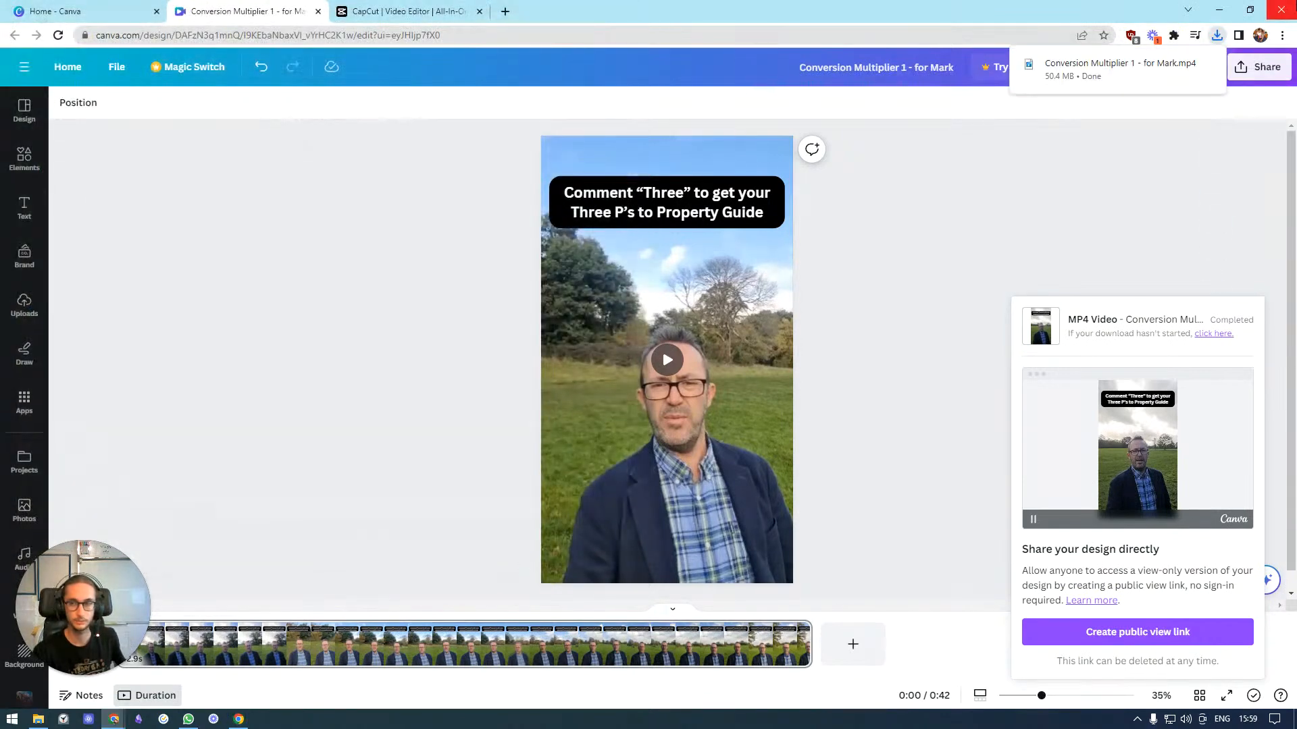
click(1217, 36)
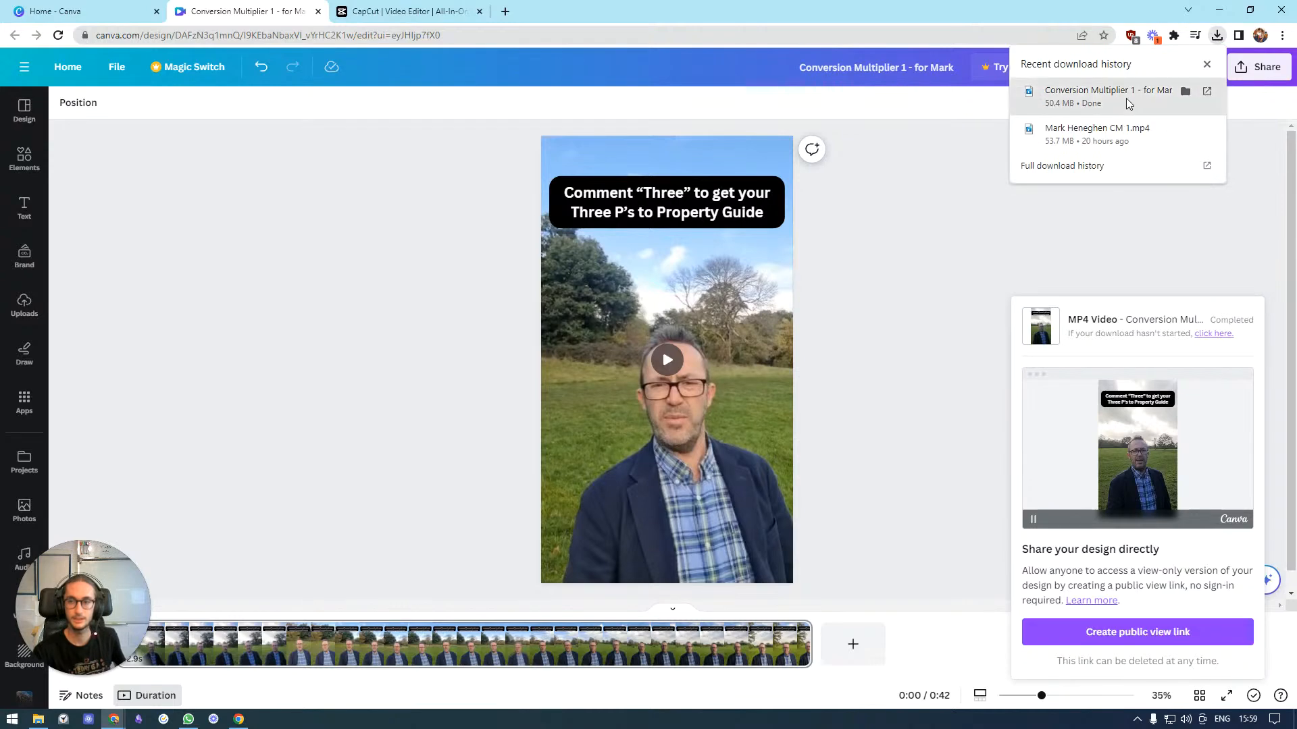
Open the exported MP4's folder and upload the video into a new CapCut project
click(1185, 92)
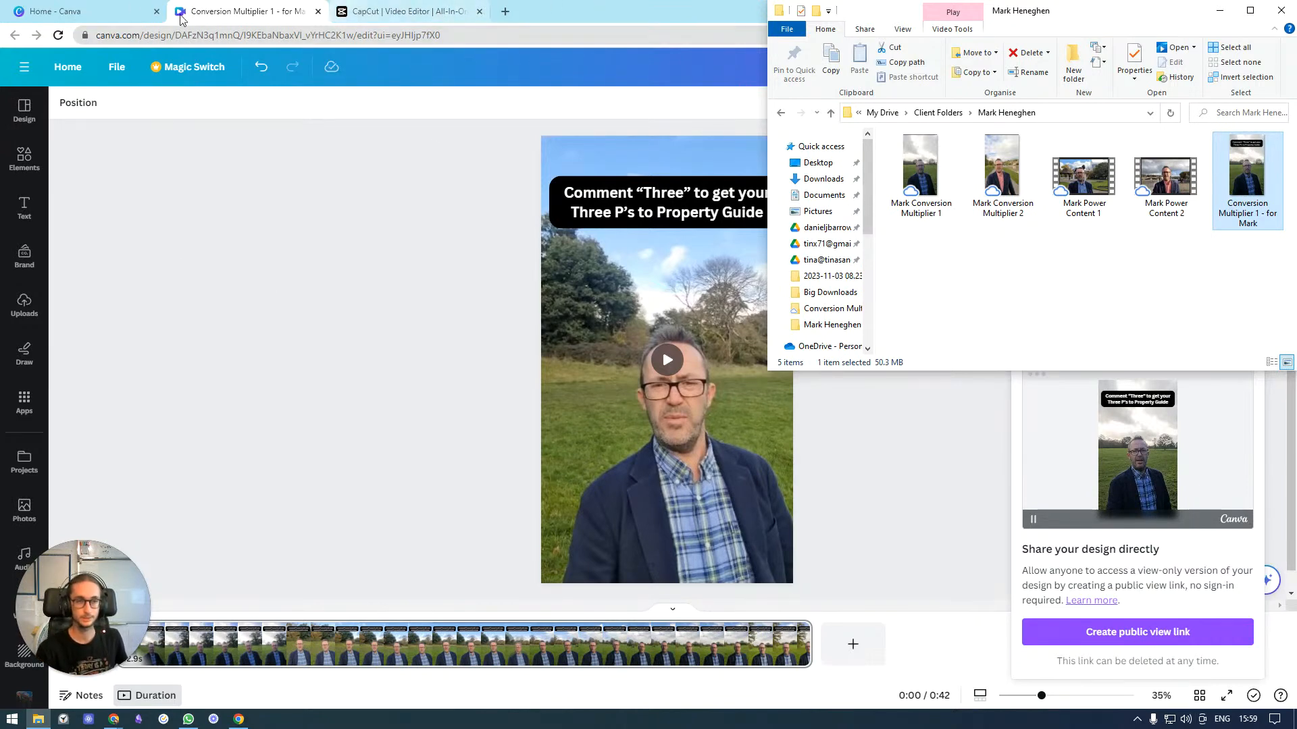
click(156, 11)
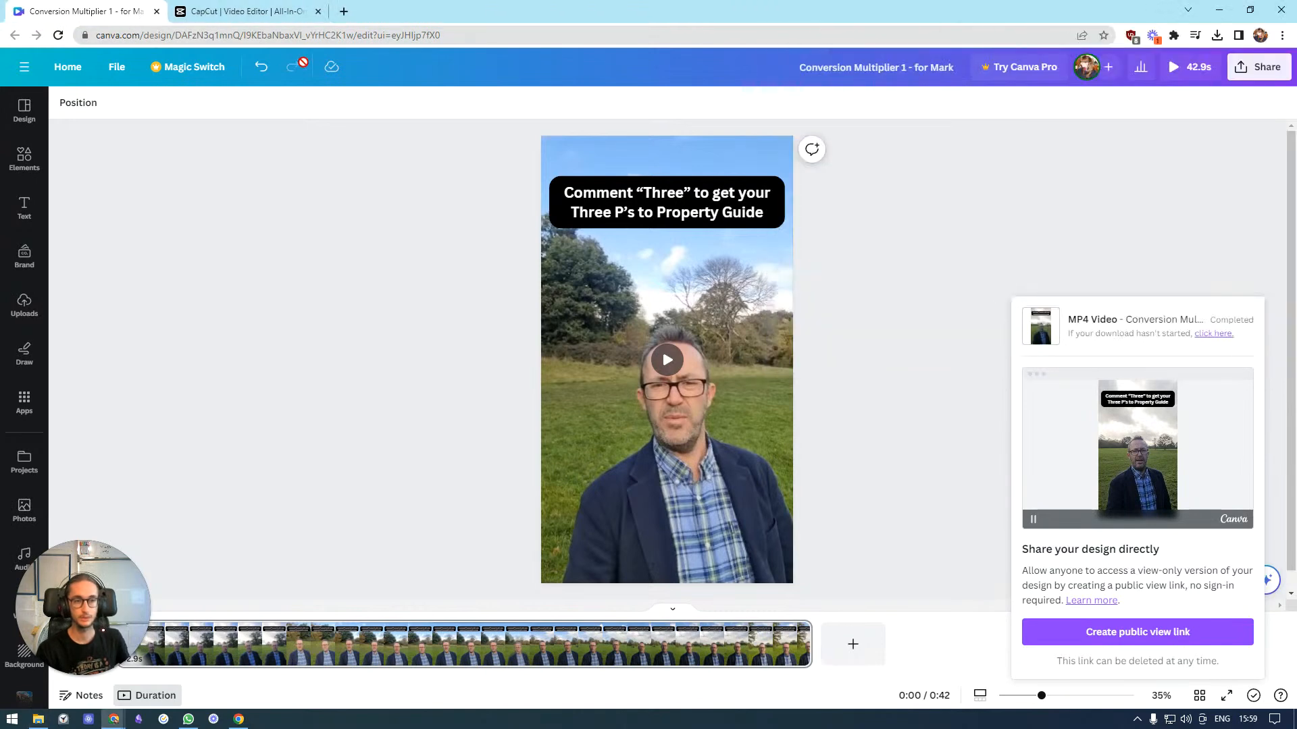
click(274, 9)
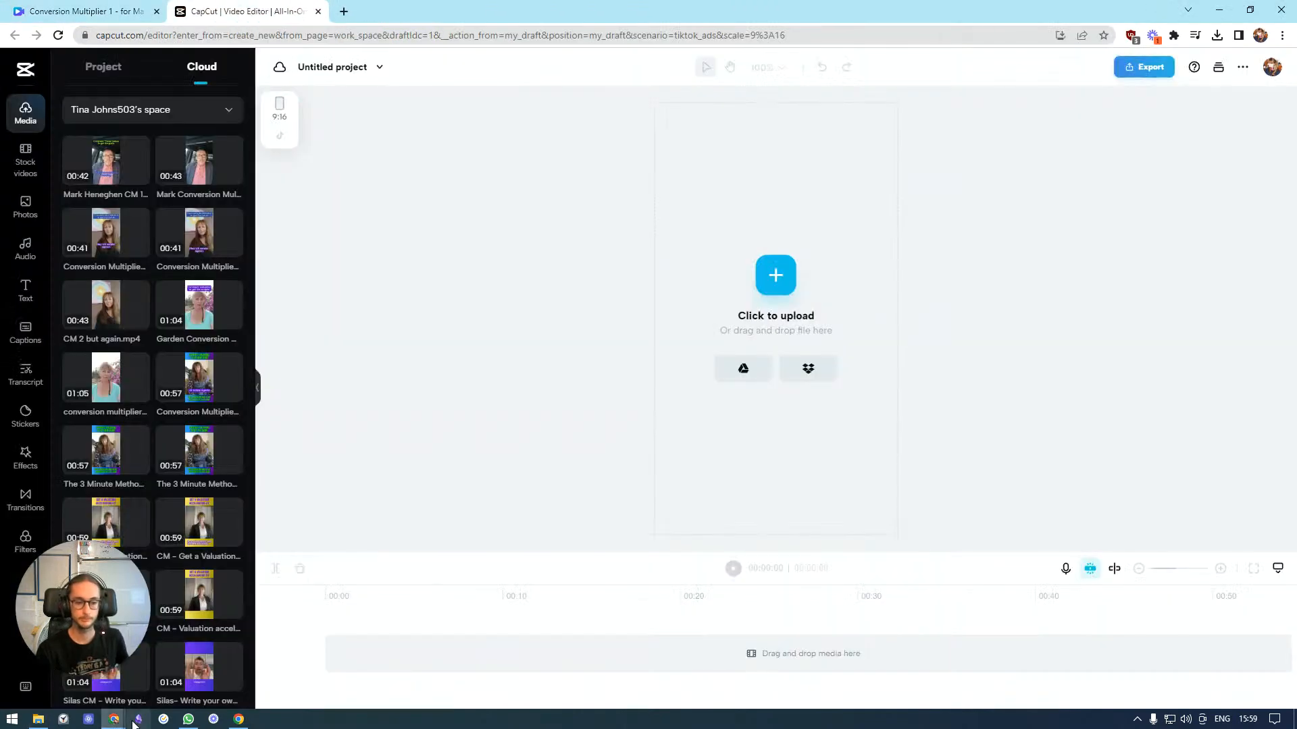
click(38, 719)
drag(1250, 194, 716, 222)
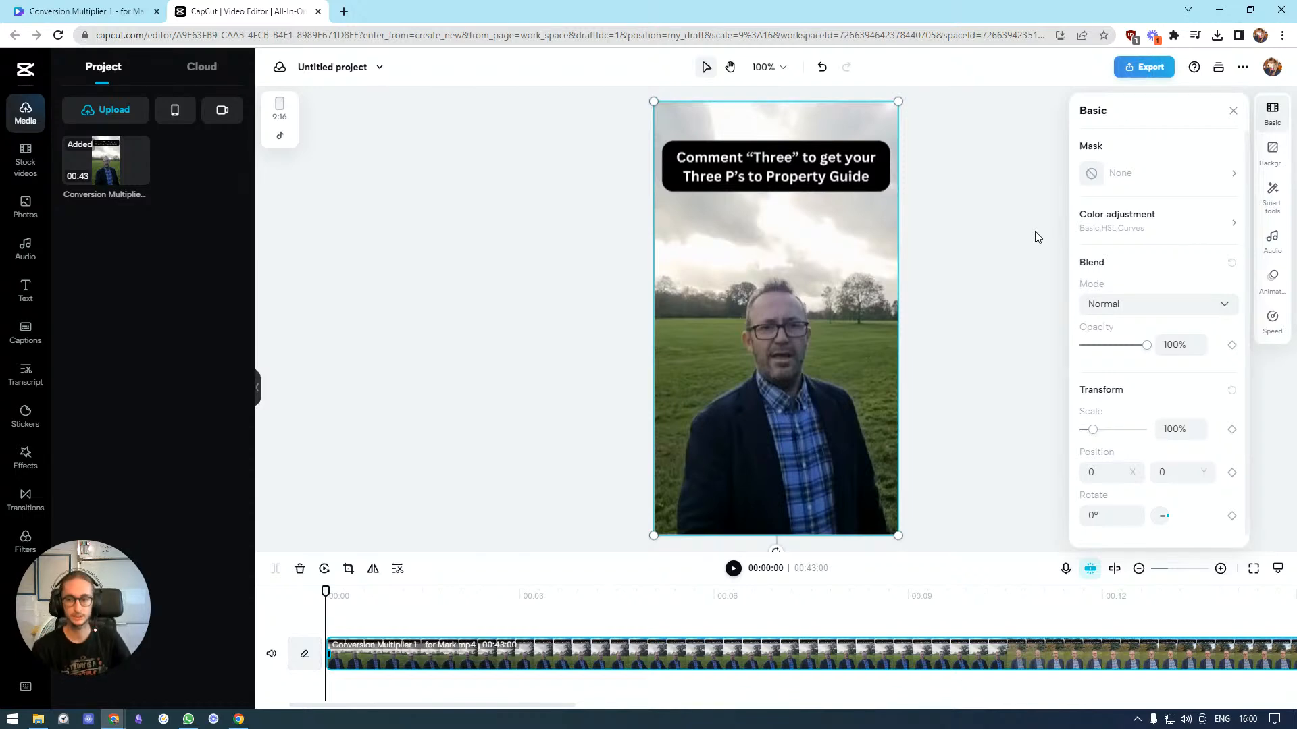
Generate auto captions for the video with the language set to English (UK)
click(1233, 111)
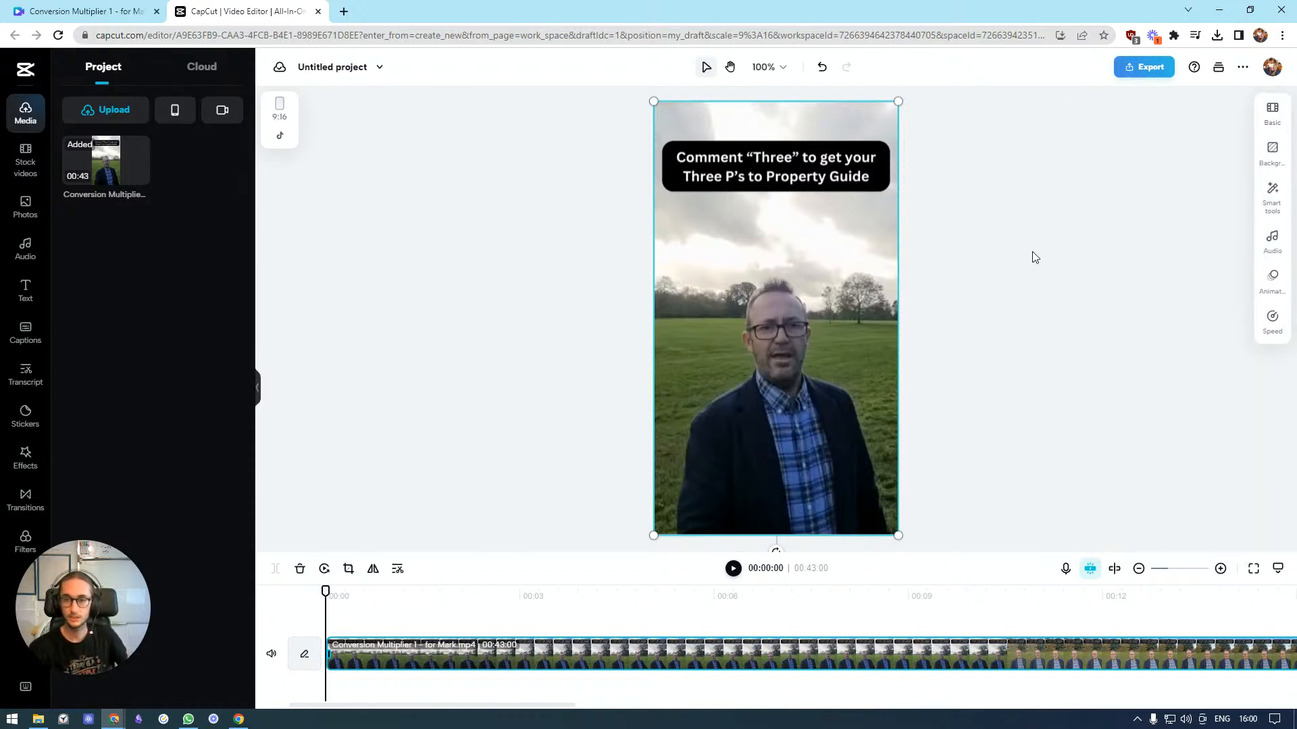
click(1034, 265)
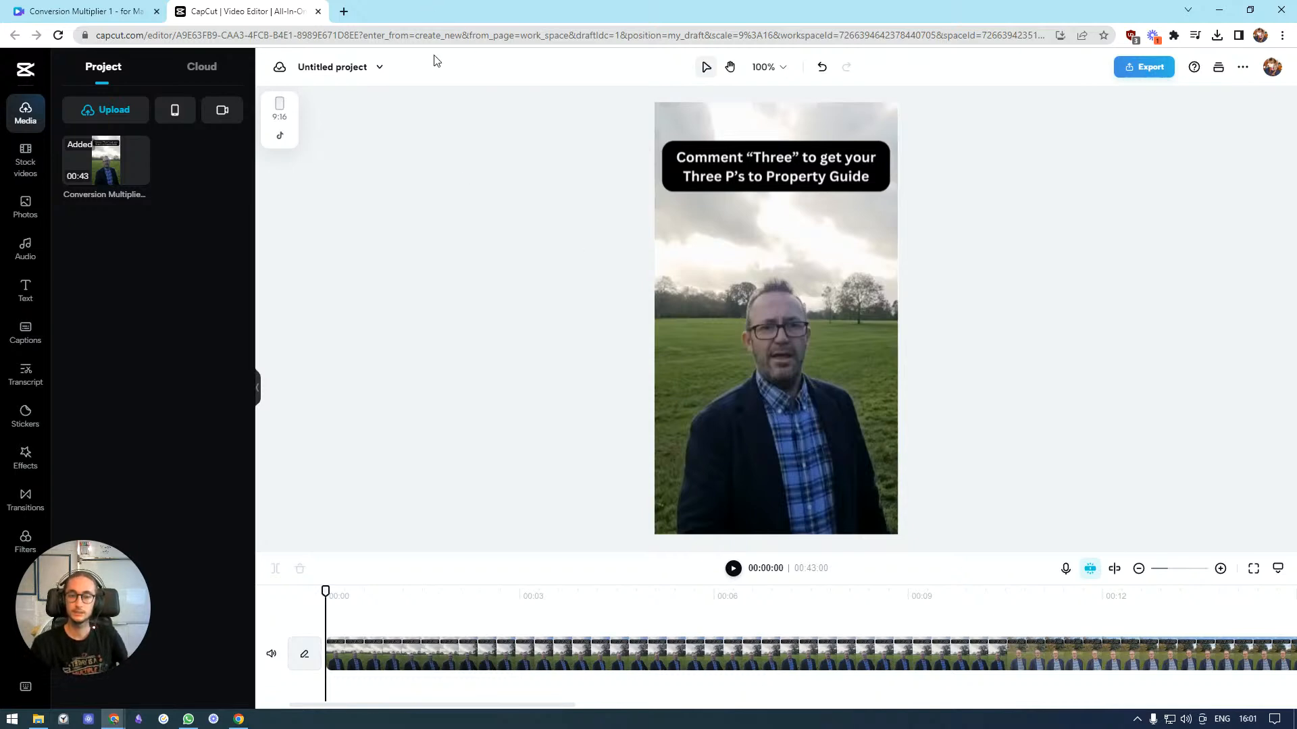
click(26, 210)
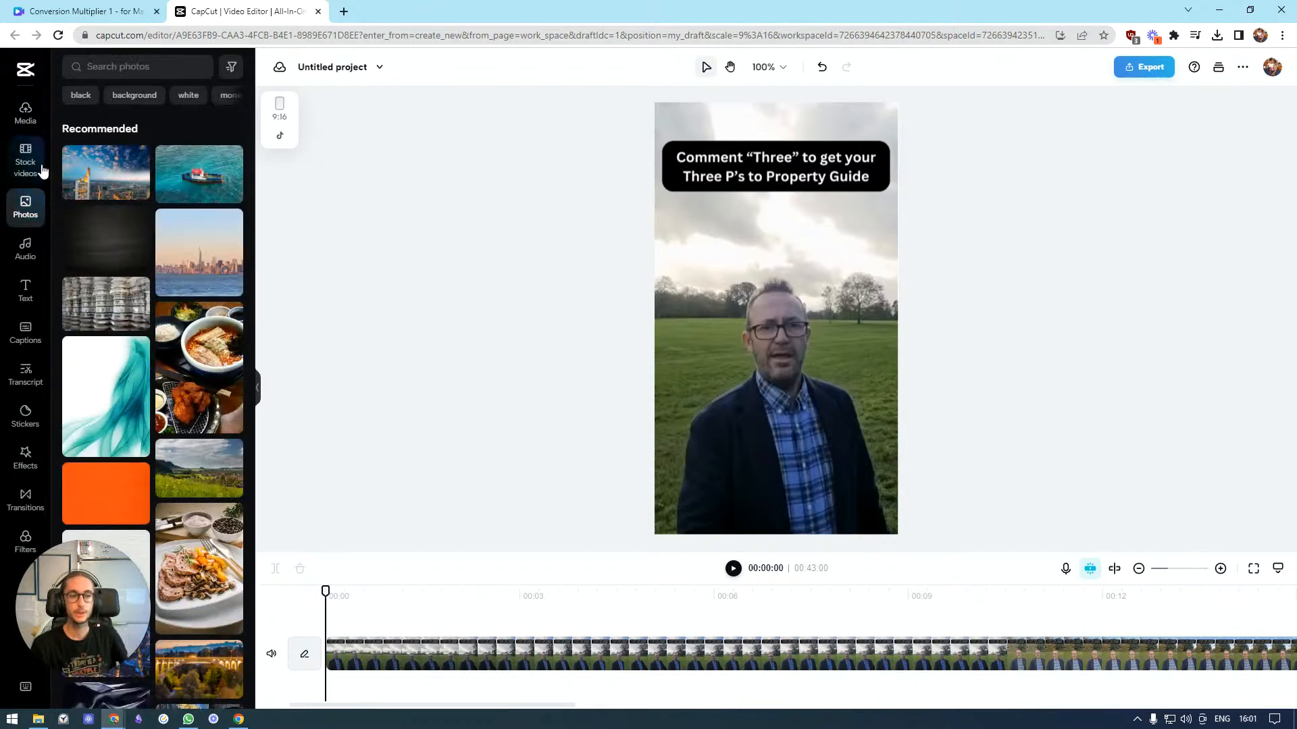
click(25, 114)
click(26, 331)
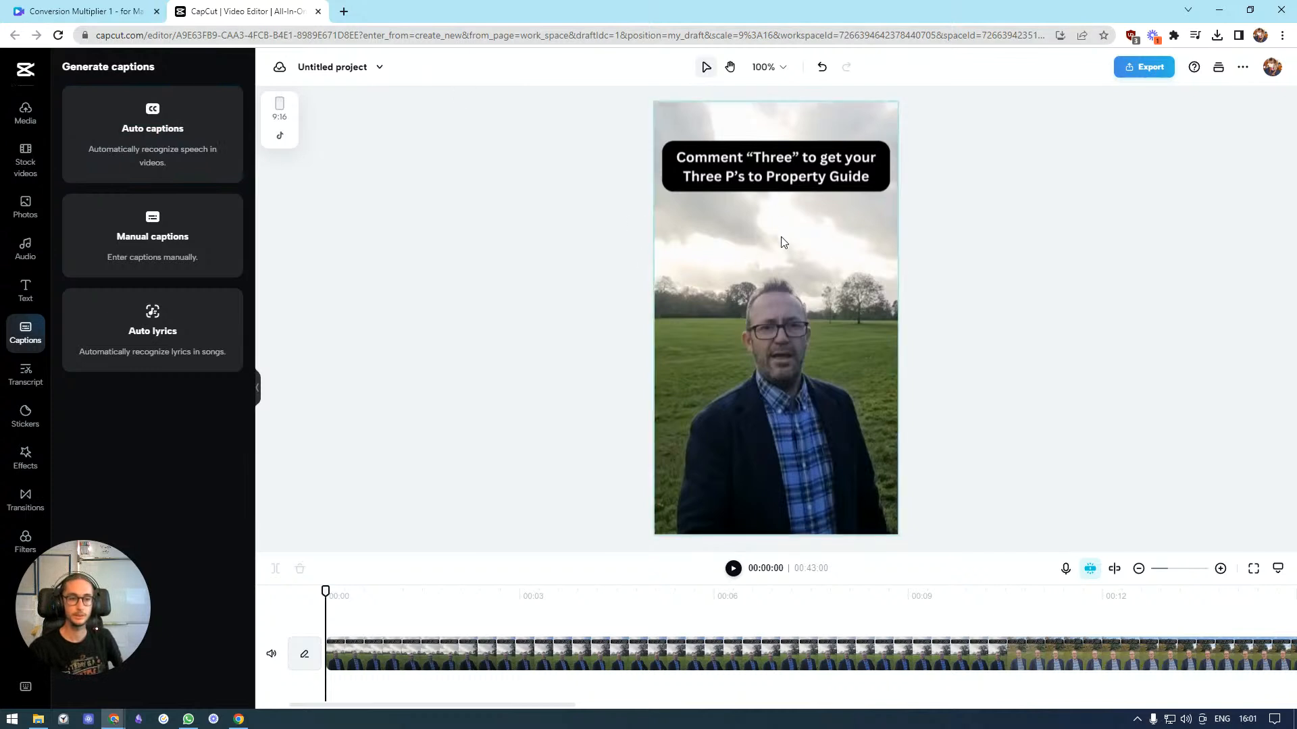
click(179, 142)
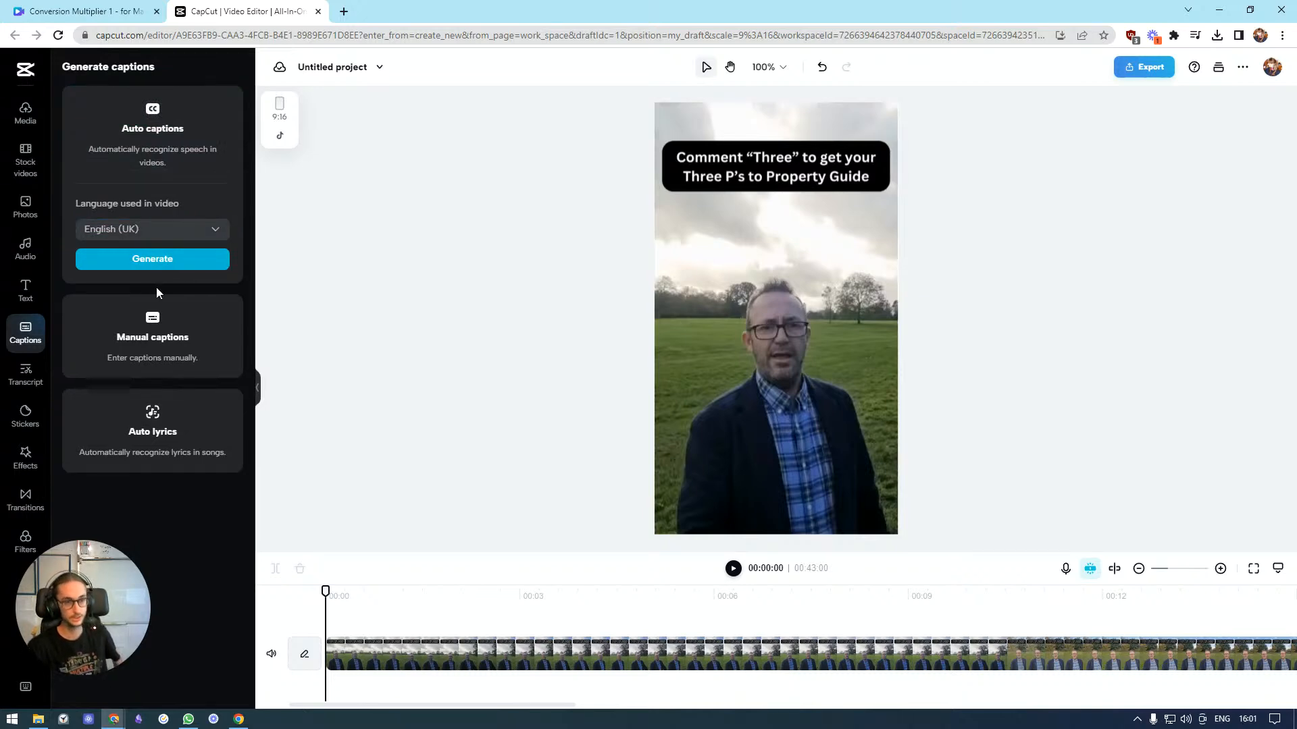
click(165, 262)
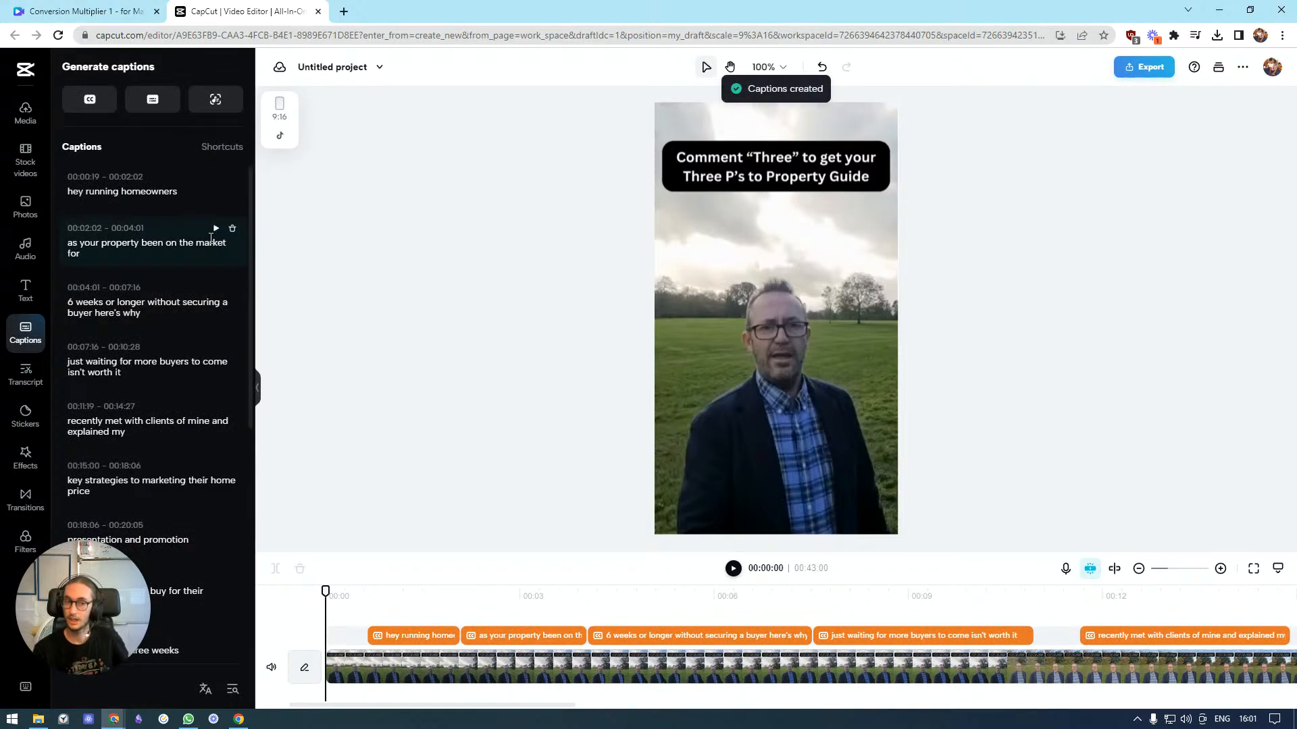
Correct the first caption to read "Hey Reading homeowners"
click(112, 193)
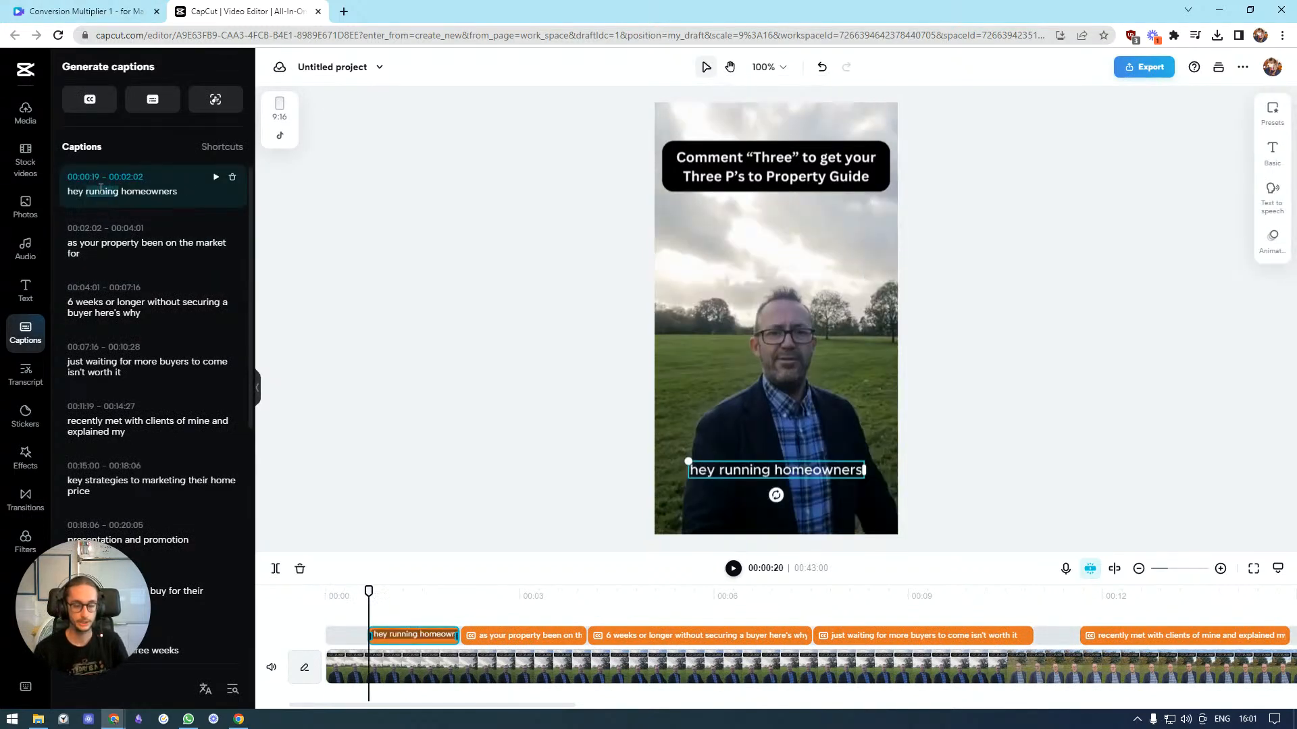
double_click(101, 191)
text(Reading)
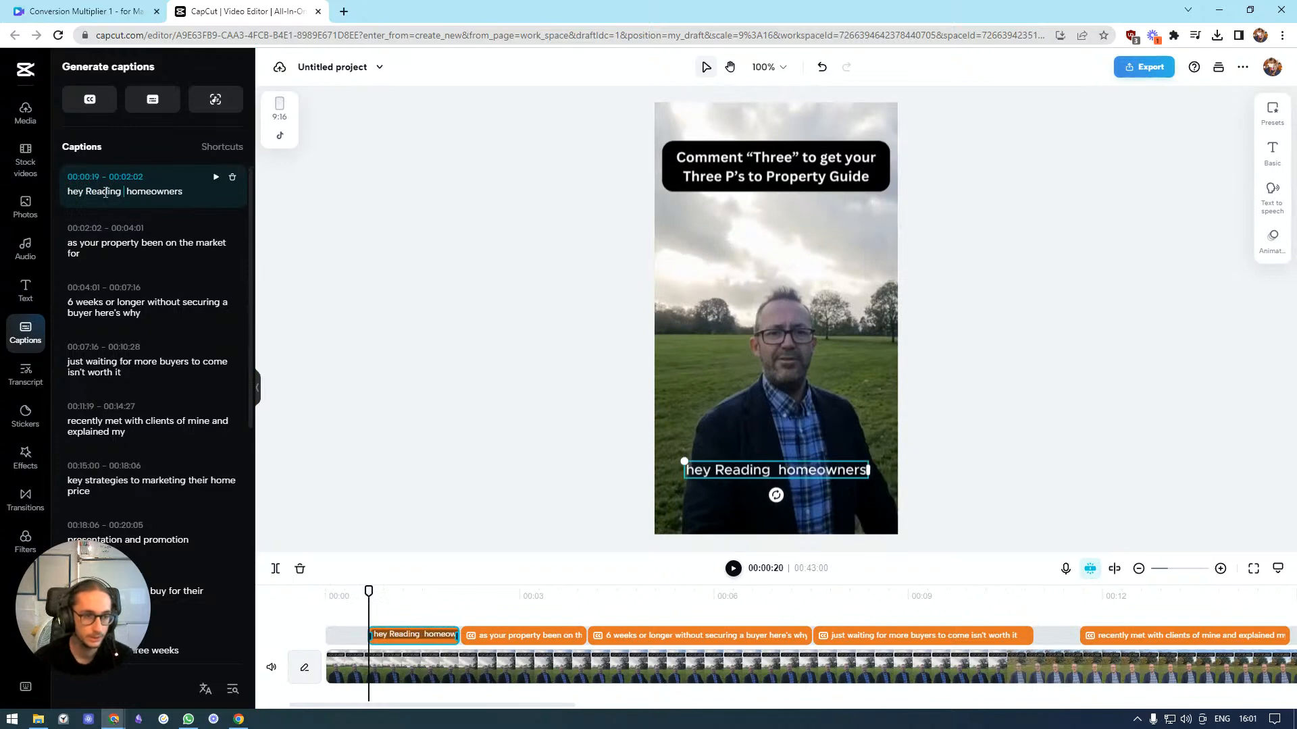
key(BackSpace)
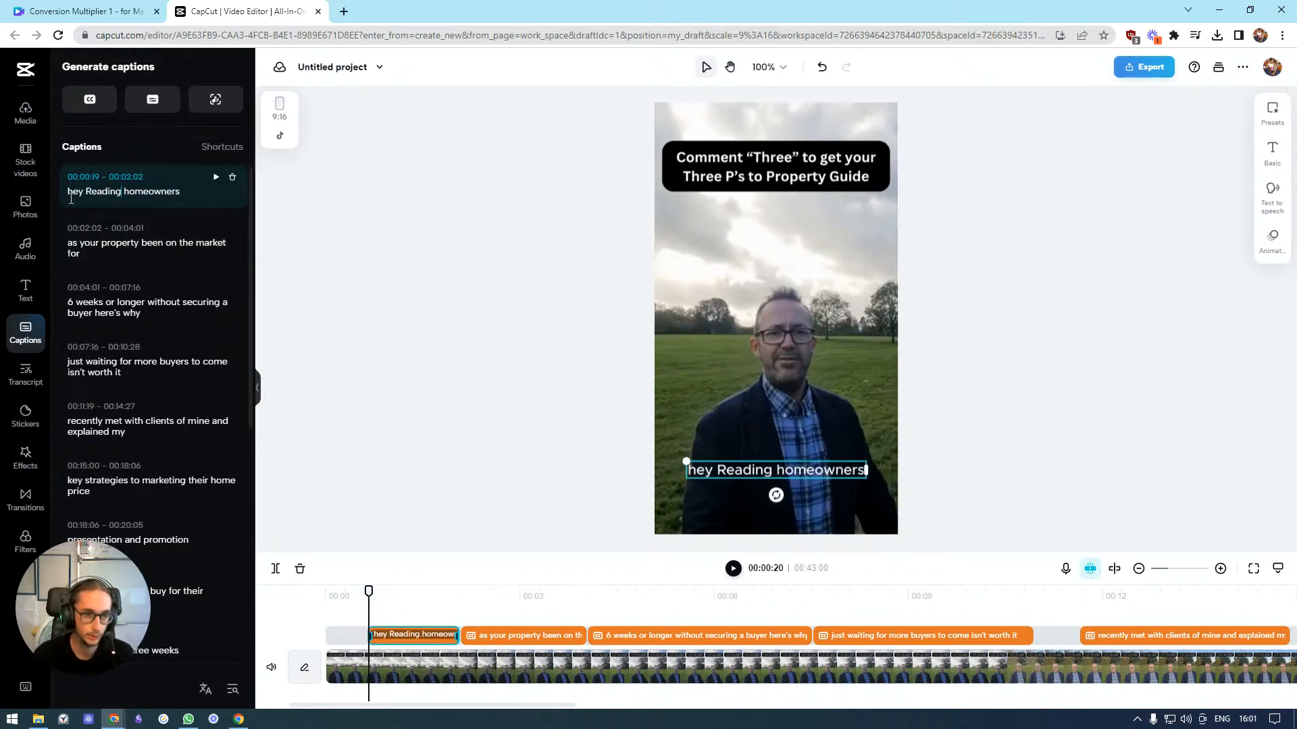
text(H)
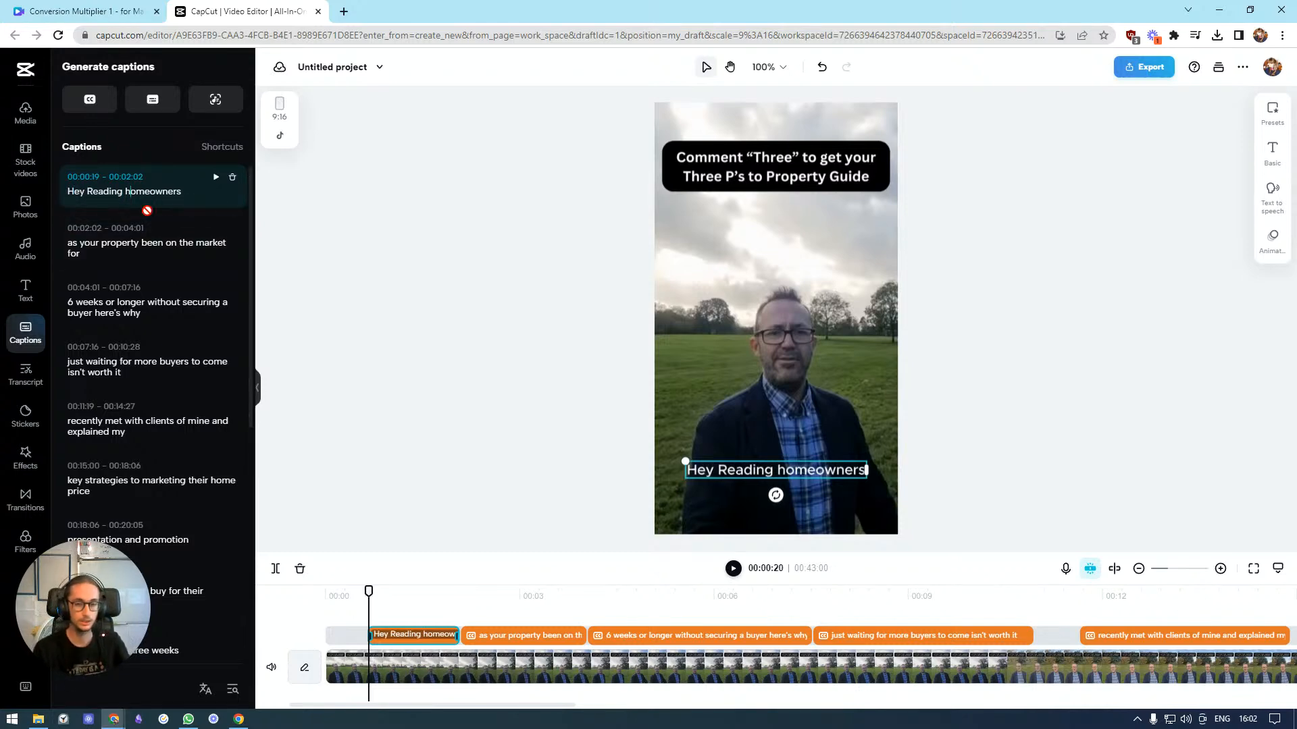
Correct the second caption to read "has your property been on the market for"
click(123, 227)
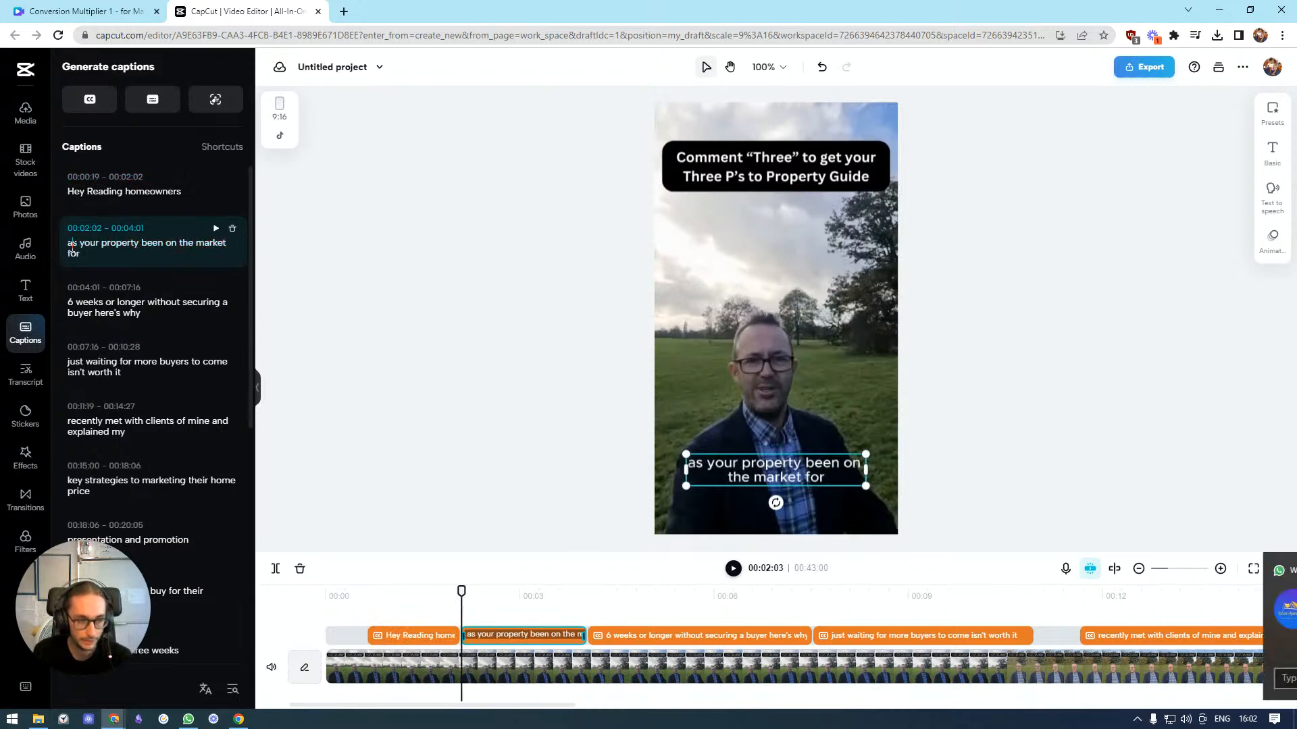
text(h)
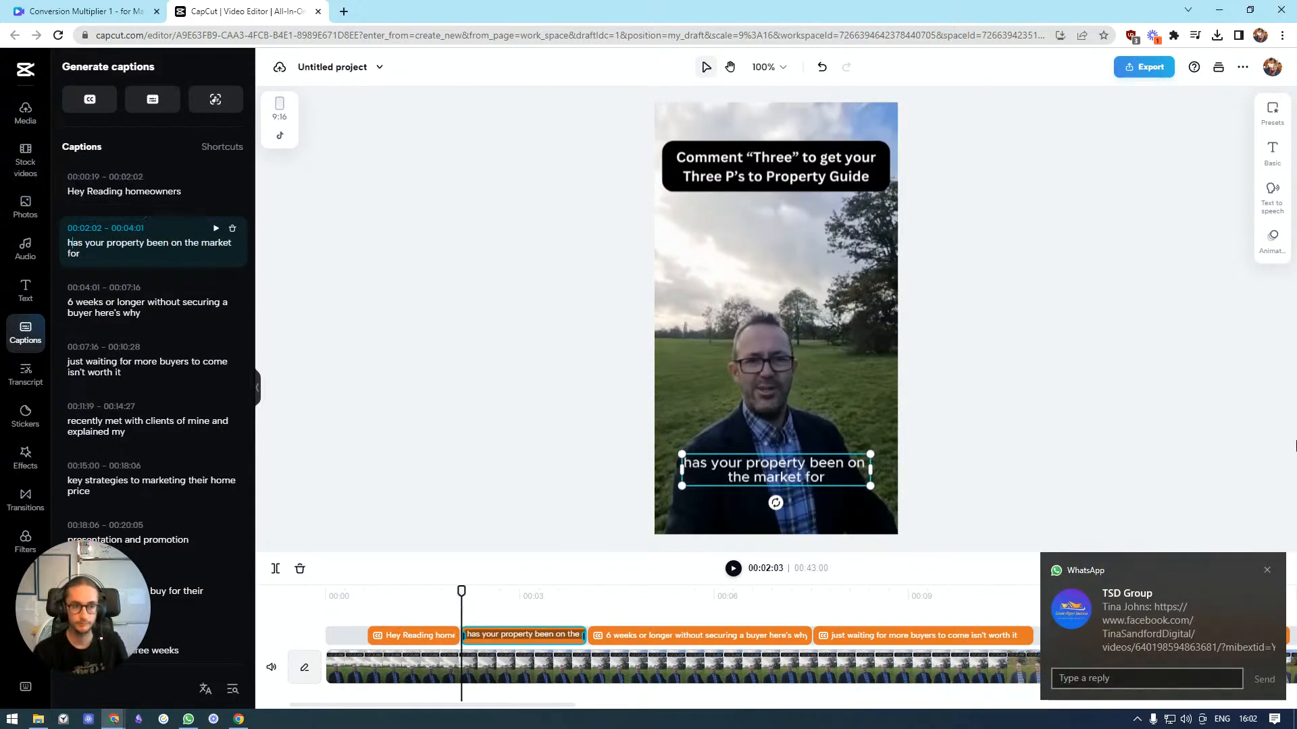
click(1267, 570)
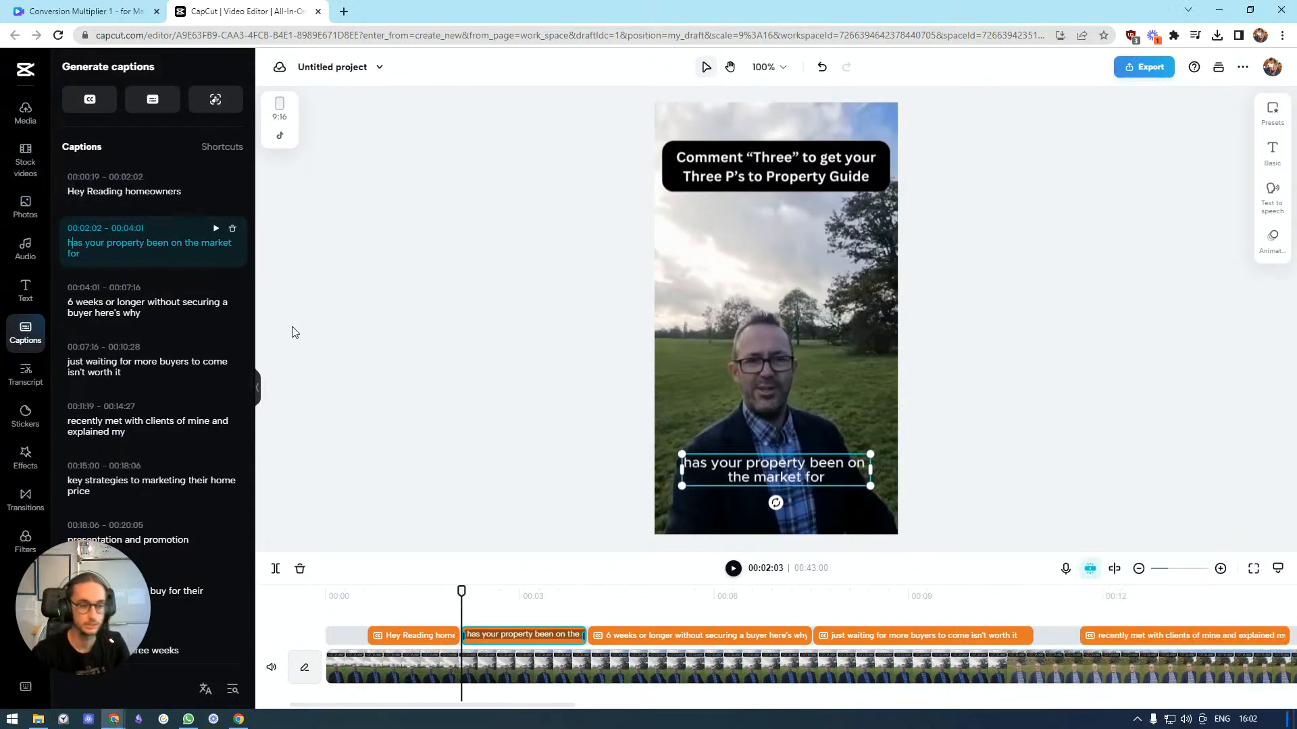
click(140, 318)
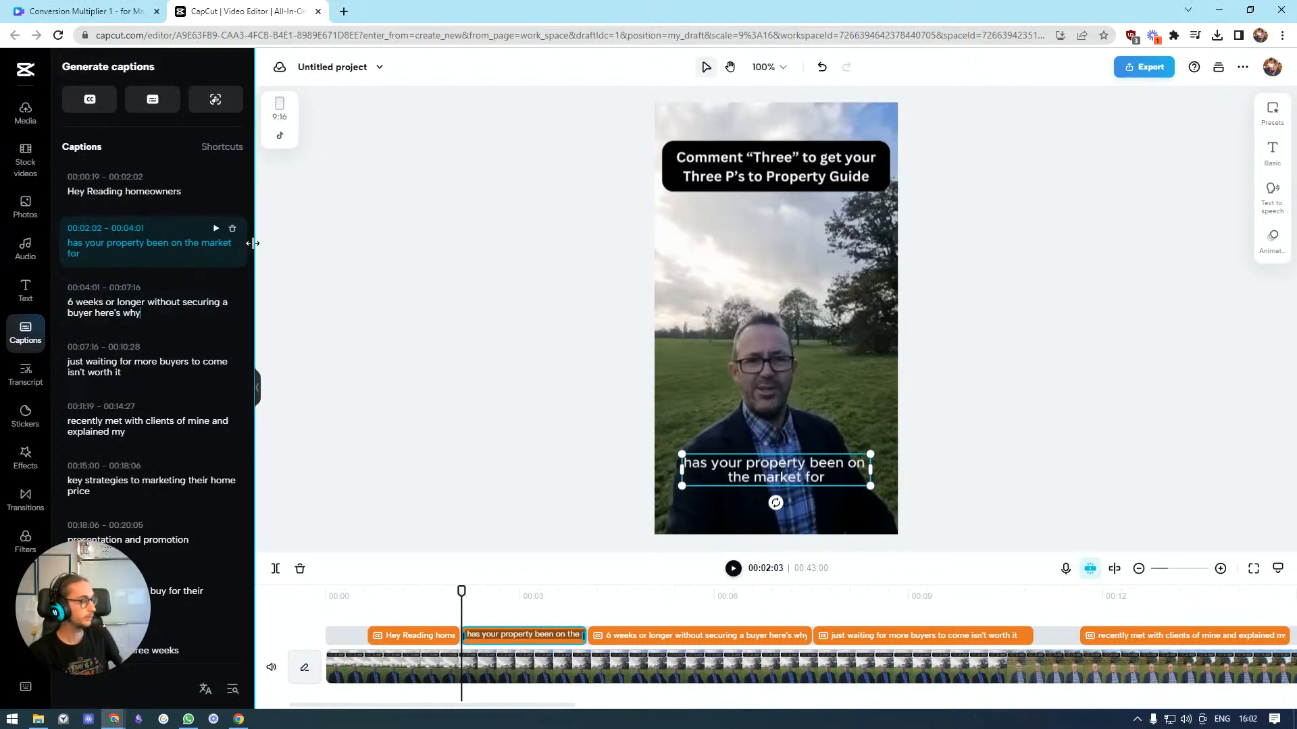
click(495, 225)
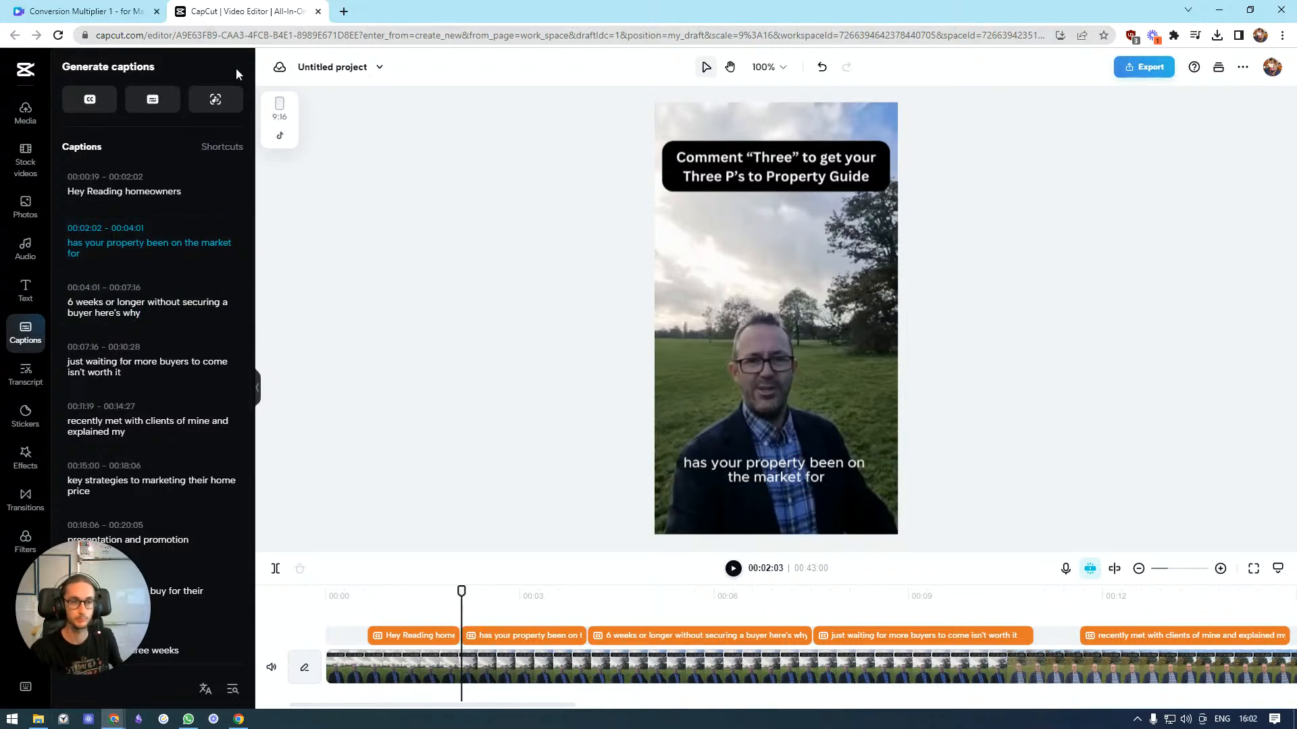
Rename the project to "Conversion Multiplier 1 - for" followed by the client's first name
click(322, 65)
text(Conversion Mulitpli)
key(BackSpace)
key(BackSpace)
key(BackSpace)
key(BackSpace)
key(BackSpace)
text(tiplier 1 - for Mark)
key(Return)
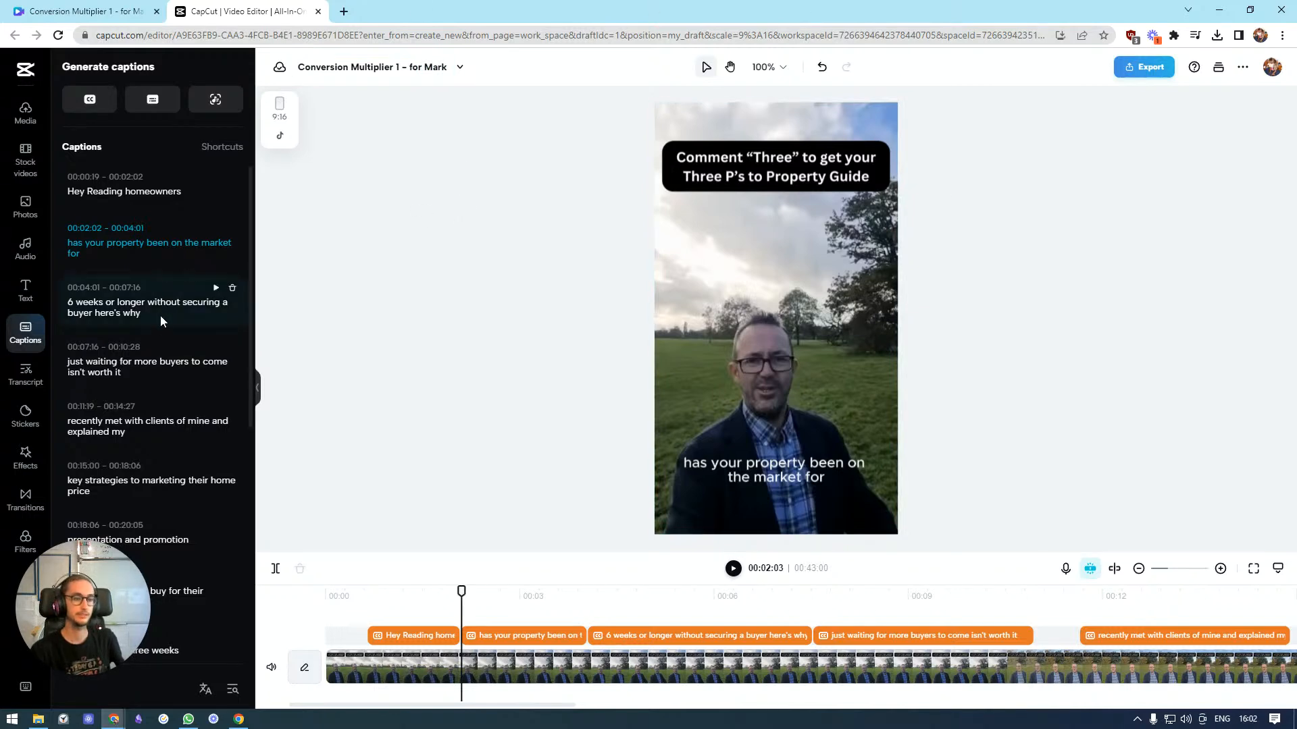
Add a question mark after "buyer" in the "6 weeks or longer" caption
scroll(148, 351, down, 10)
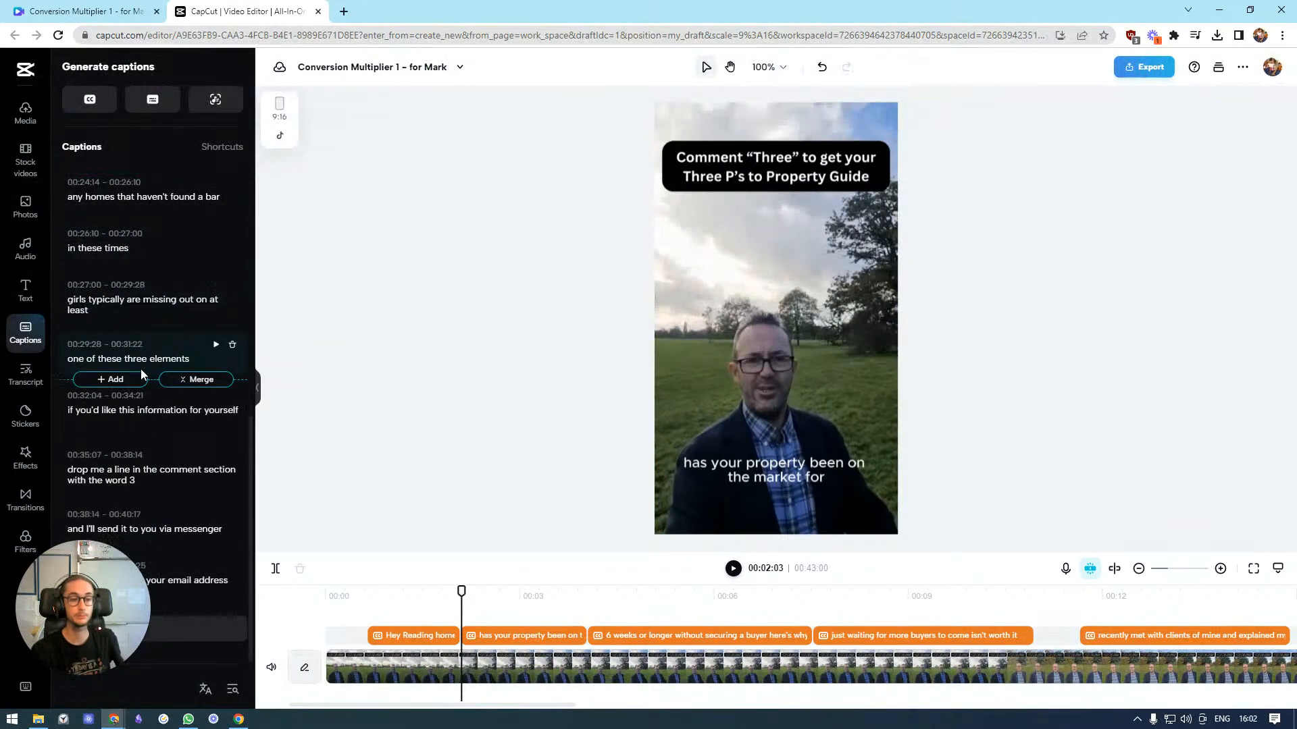
scroll(142, 376, up, 10)
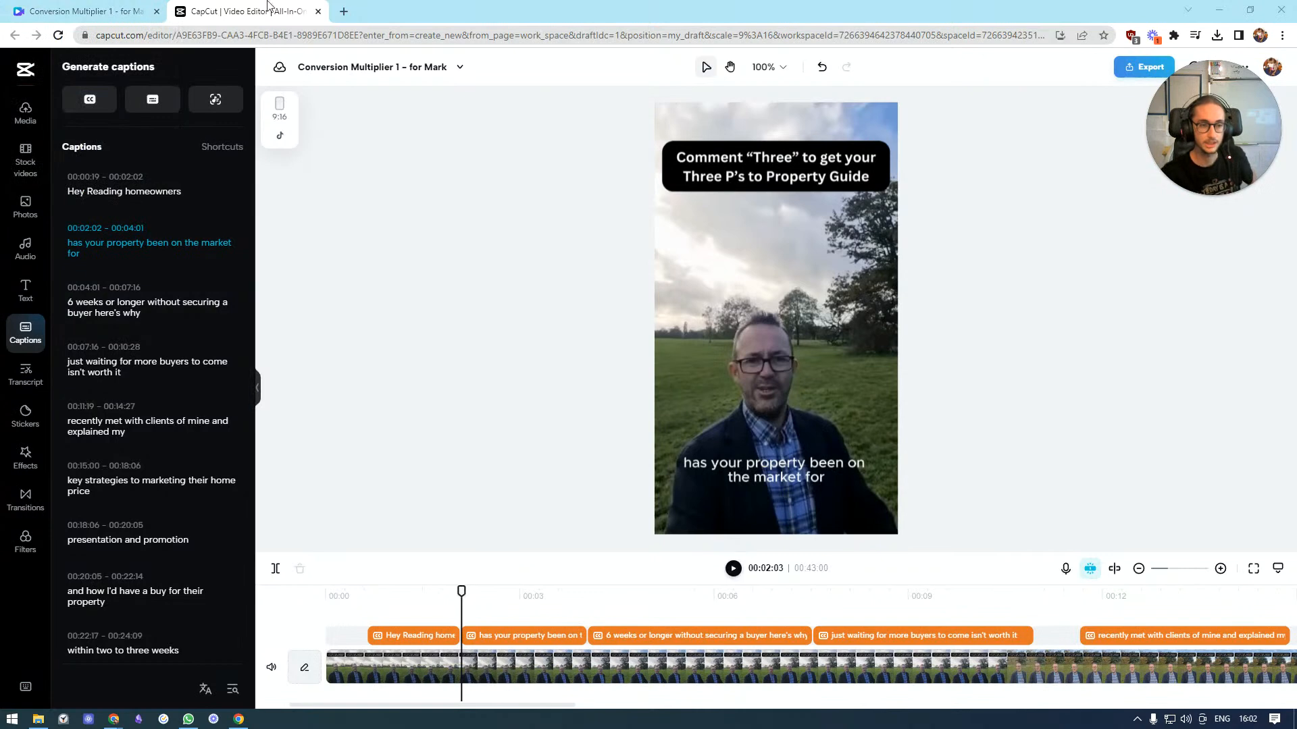
scroll(162, 283, down, 3)
scroll(168, 284, up, 3)
click(734, 568)
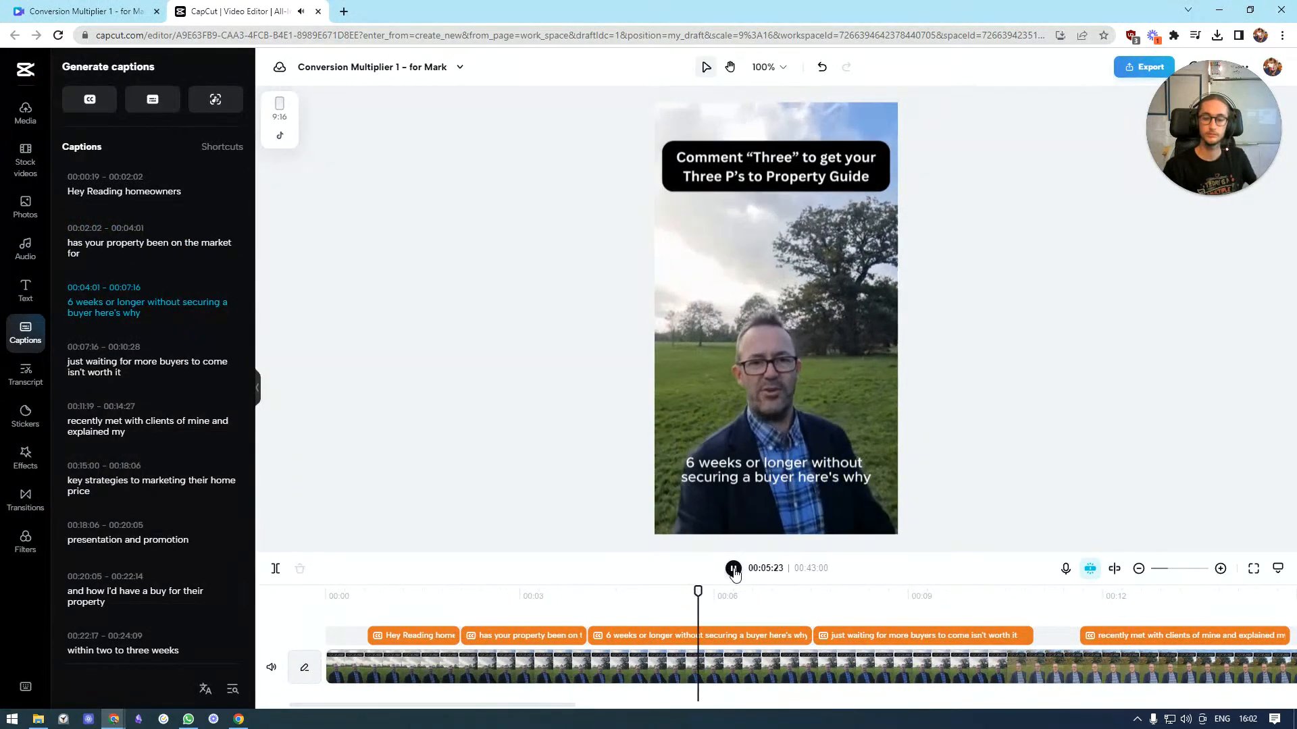
click(733, 569)
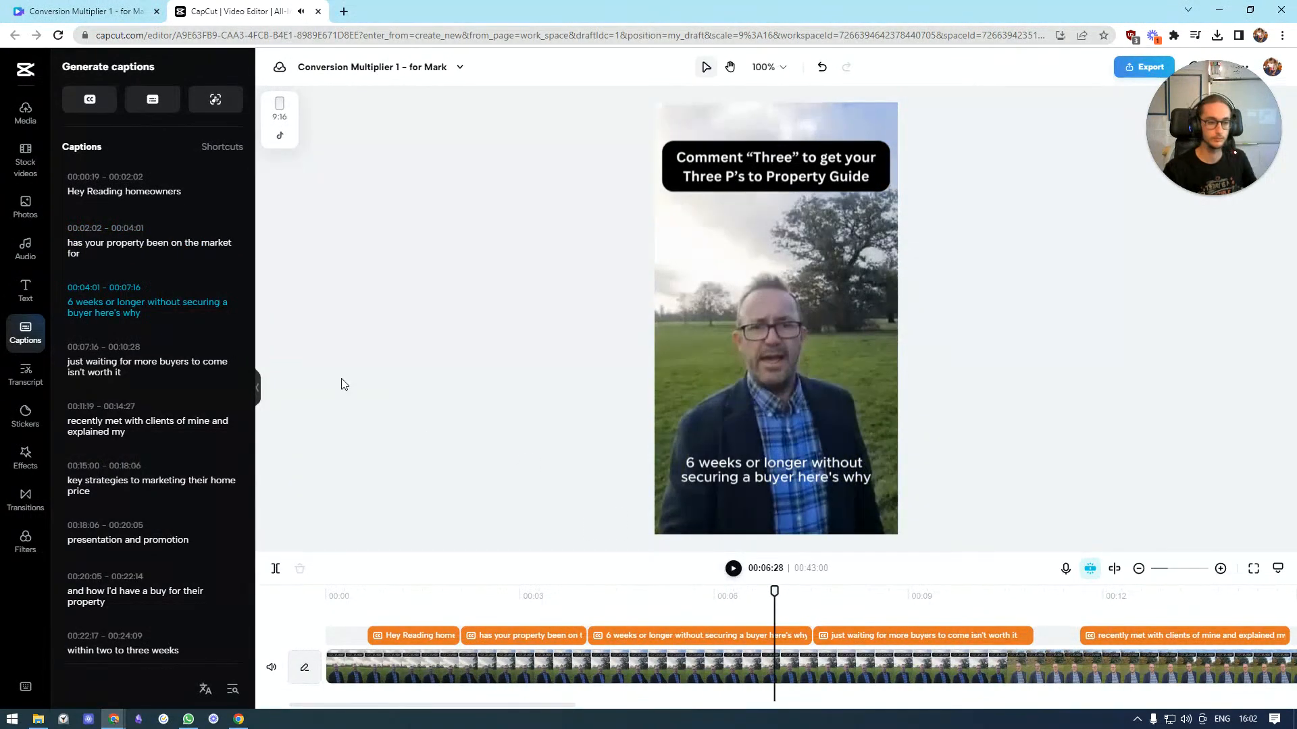
click(97, 314)
text(?)
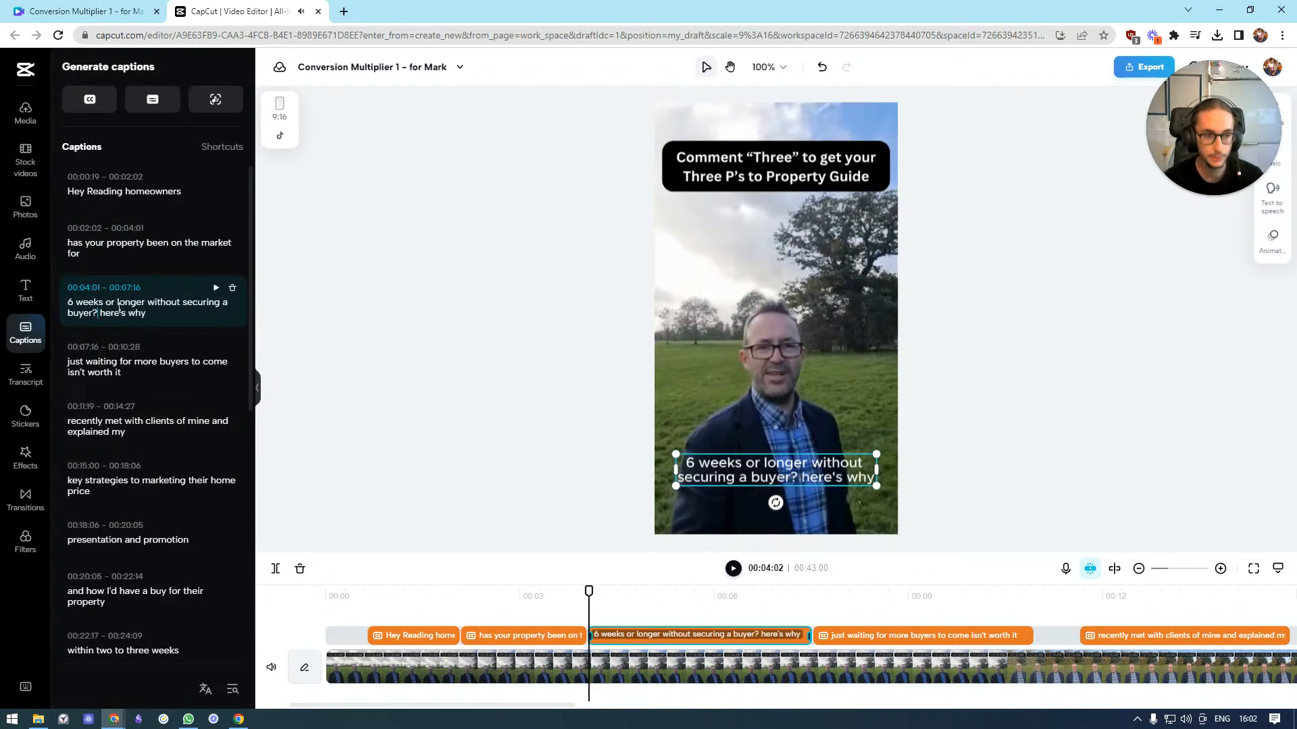
click(364, 277)
mouse_move(167, 278)
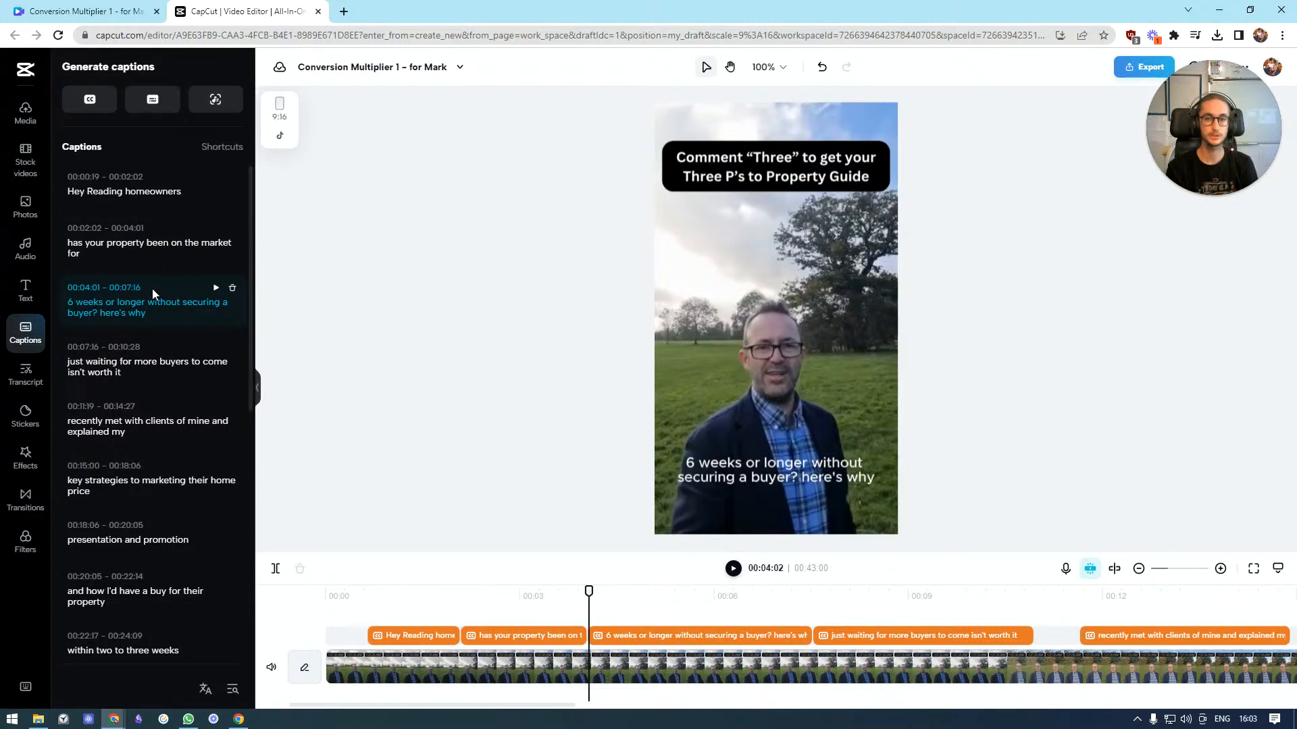
Split the second caption into "has your property", "been on the market" and "for"
click(149, 242)
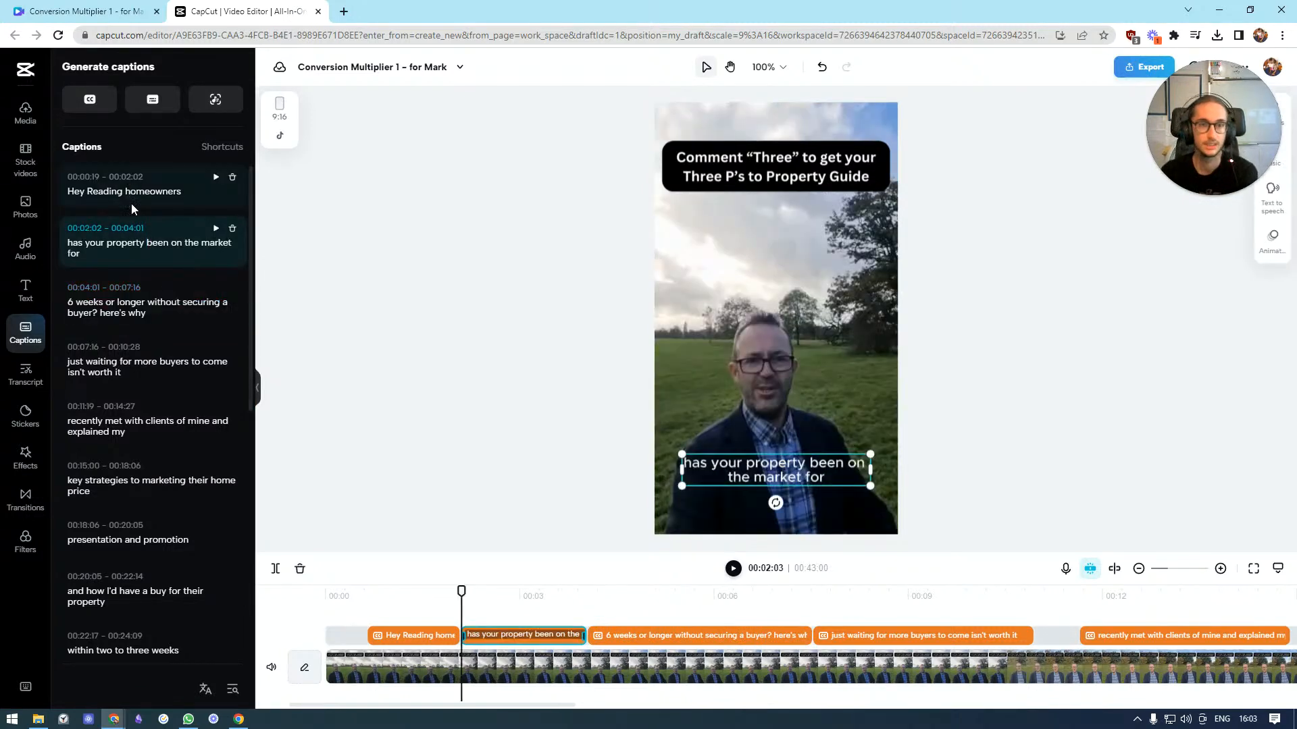
key(Return)
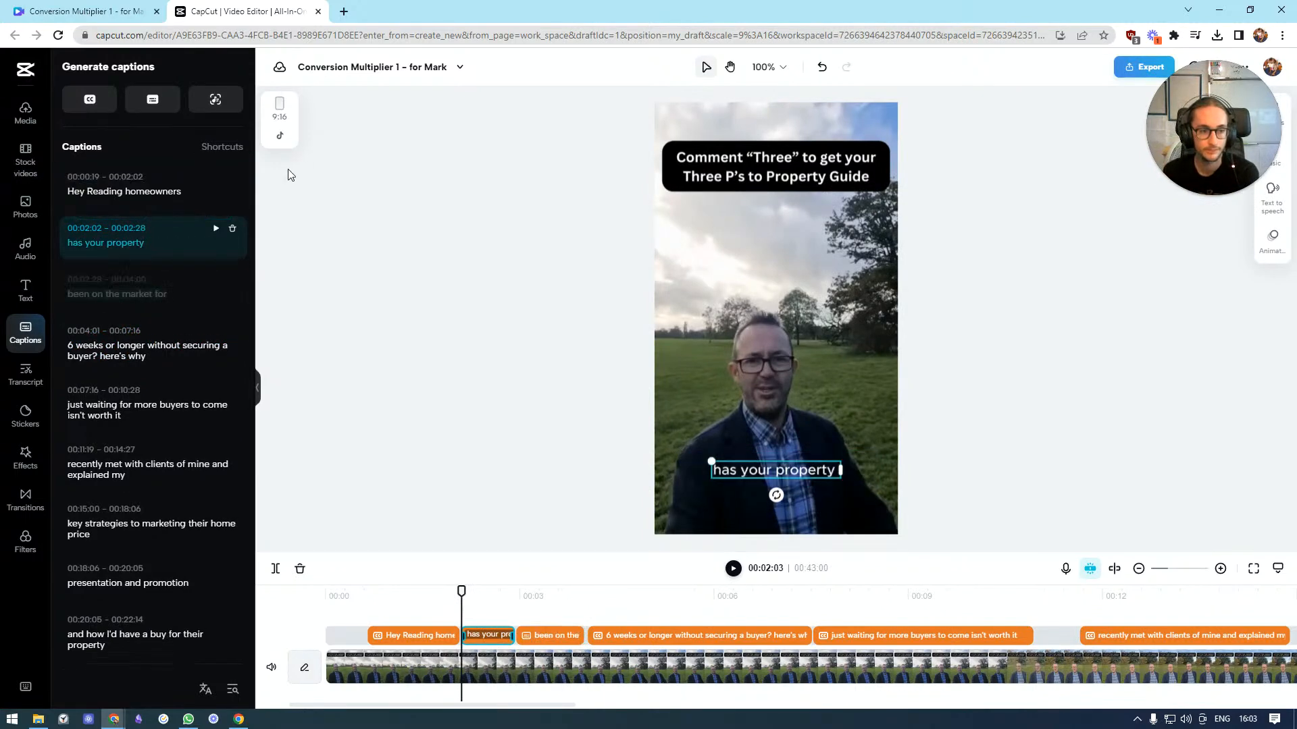
click(124, 295)
click(107, 293)
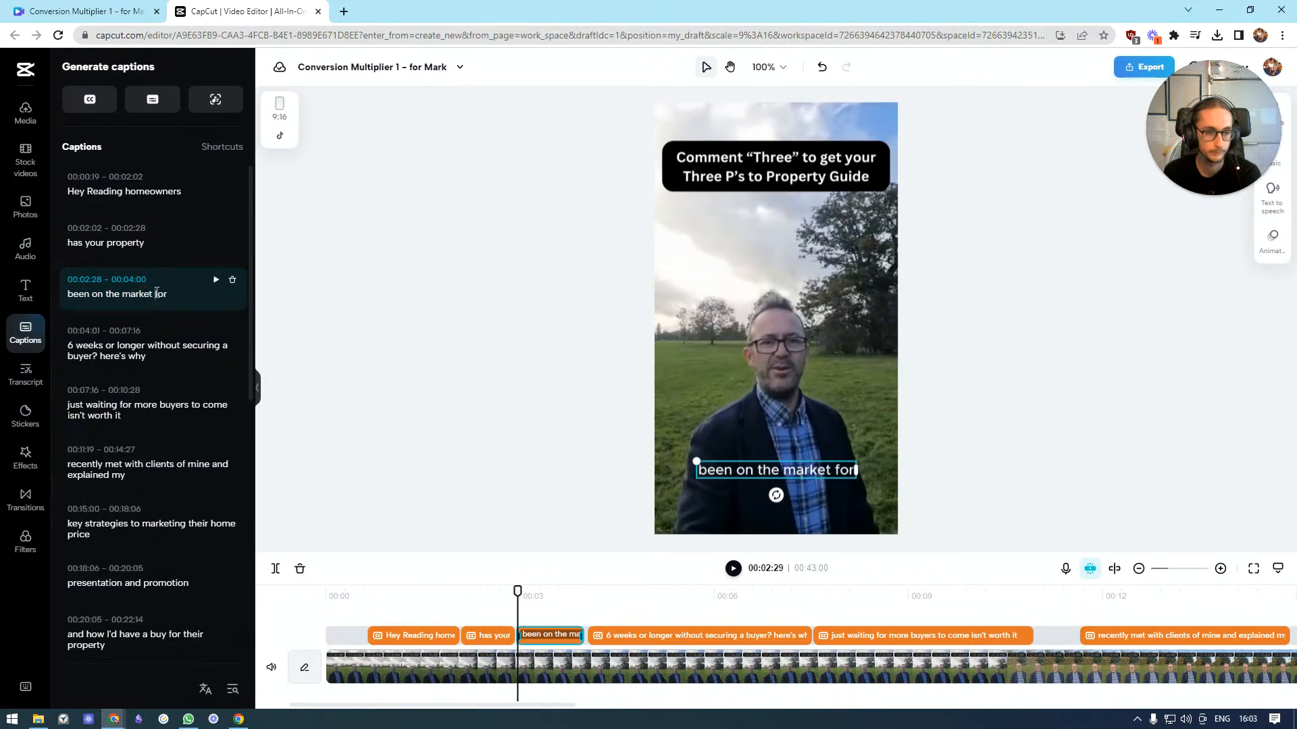
key(Return)
Merge the "for" caption with the following "6 weeks or longer" caption
click(186, 392)
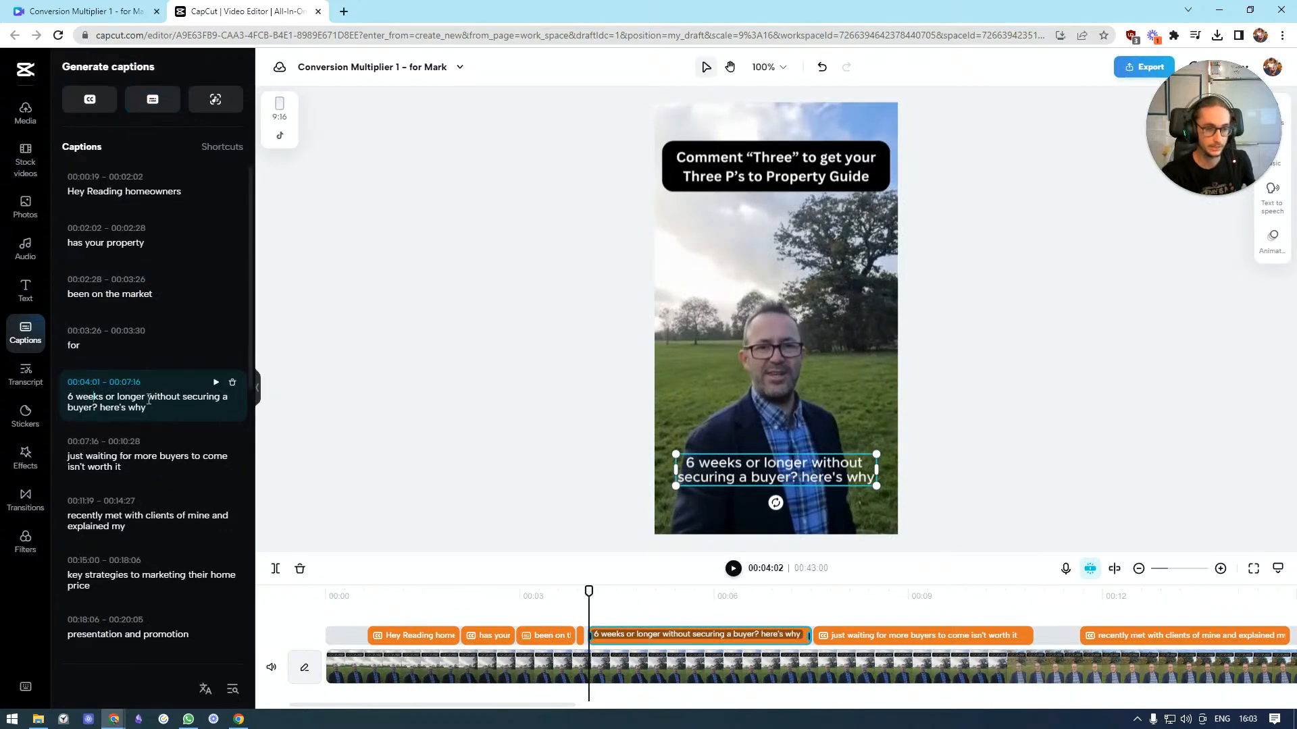
mouse_move(160, 424)
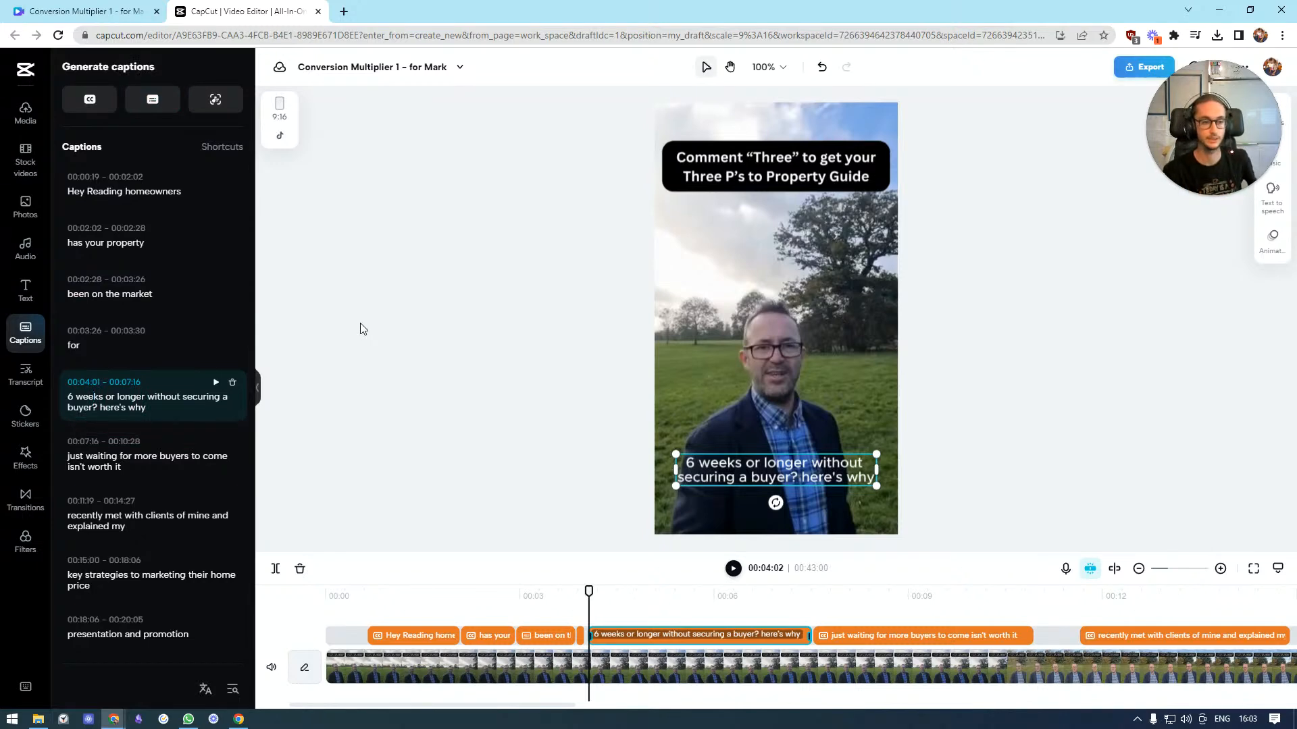
mouse_move(198, 365)
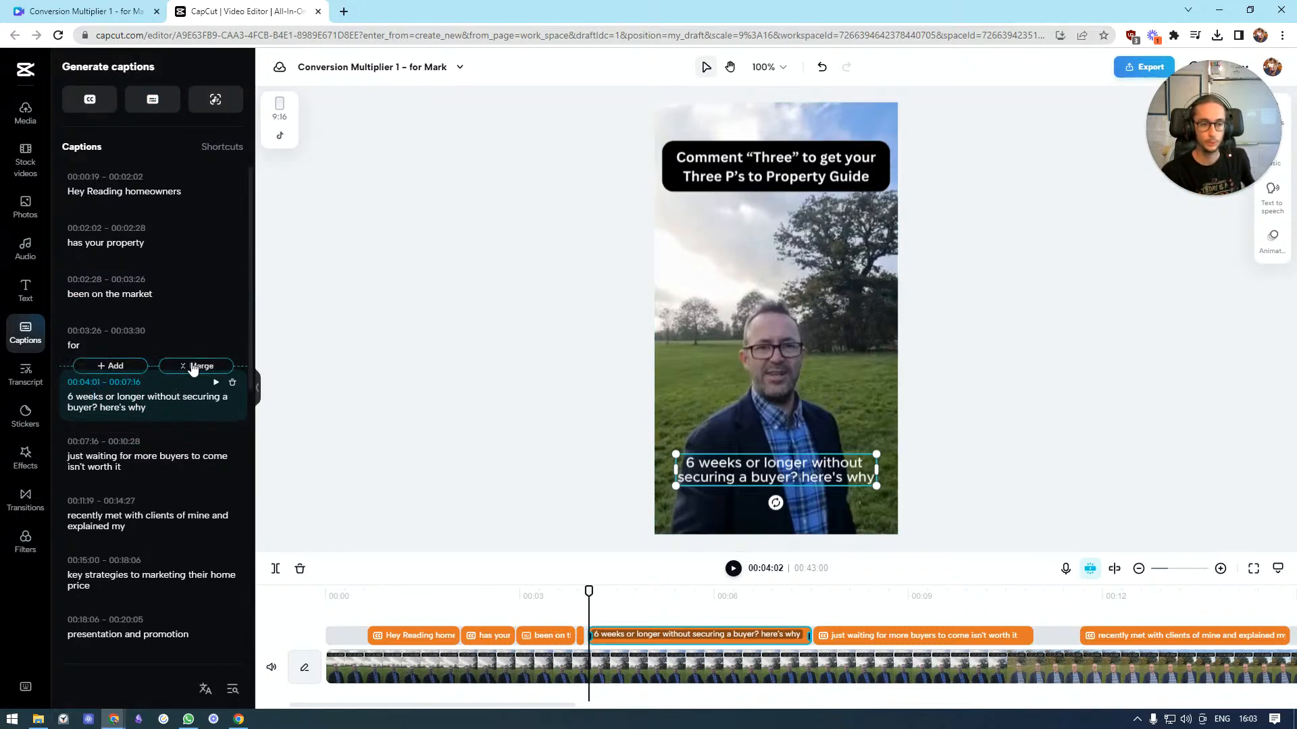
click(194, 372)
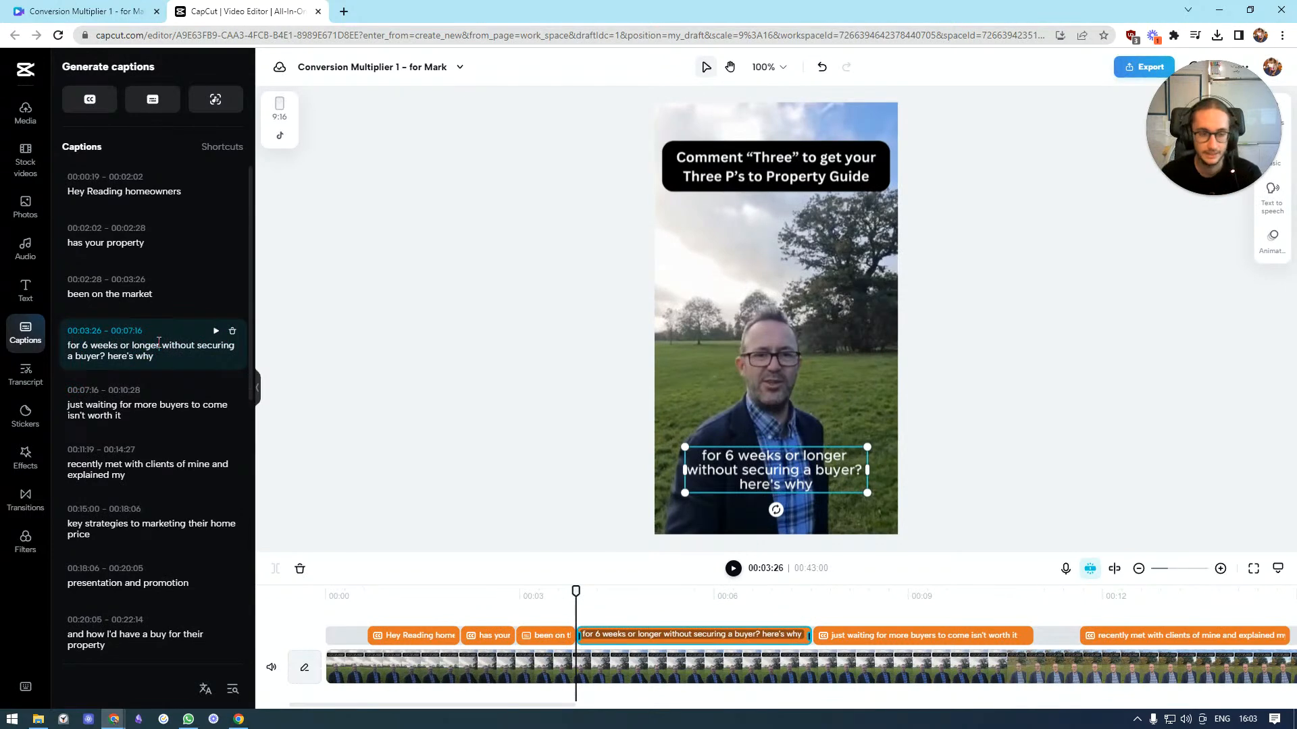
Split the merged caption after "for 6 weeks or longer"
click(163, 345)
key(Return)
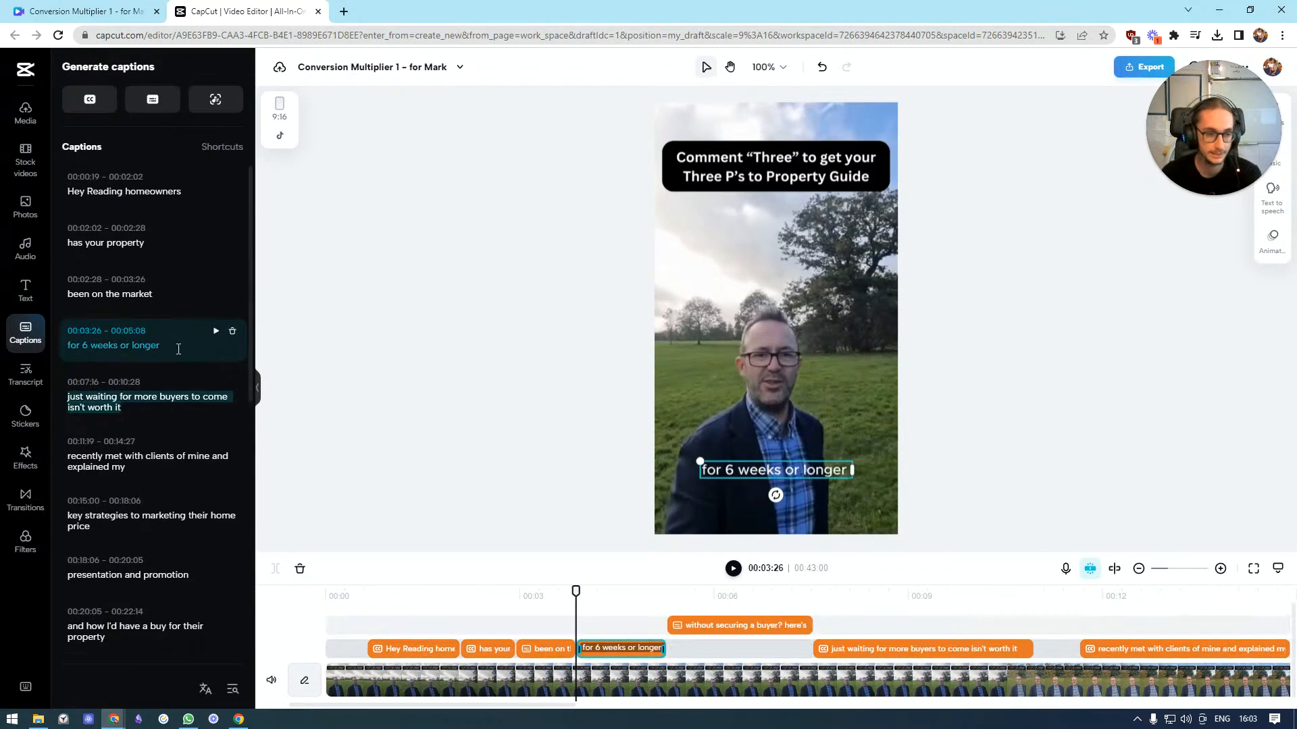
click(173, 339)
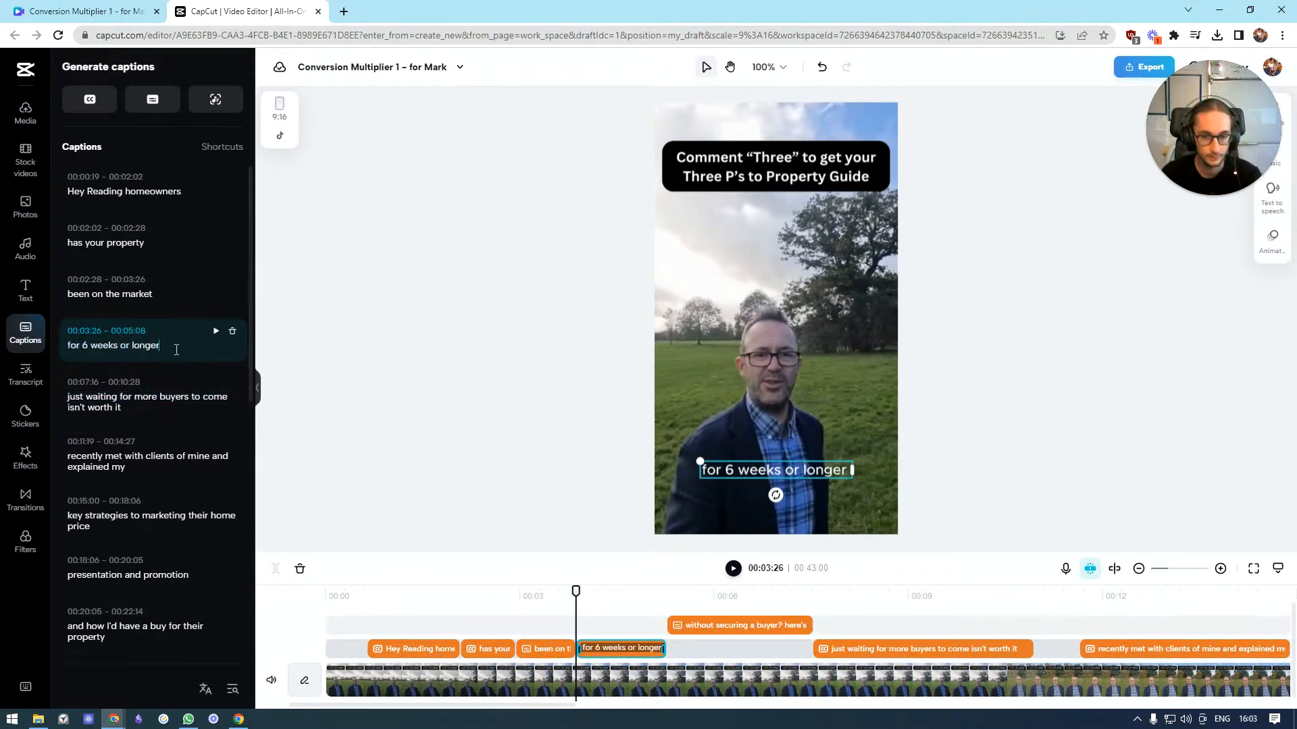
Split the "just waiting for more buyers to come isn't worth it" caption into "just waiting", "for more buyers", "to come" and "isn't worth it." with a full stop
click(171, 392)
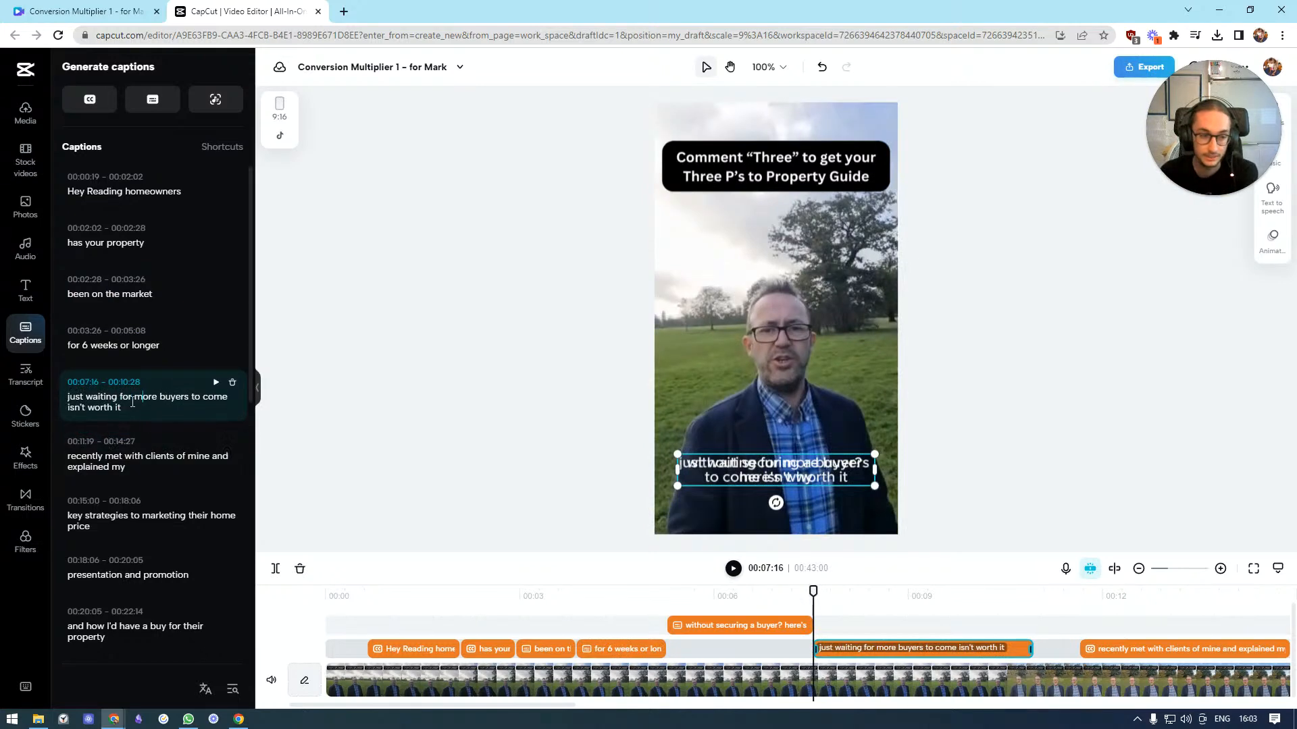
key(Return)
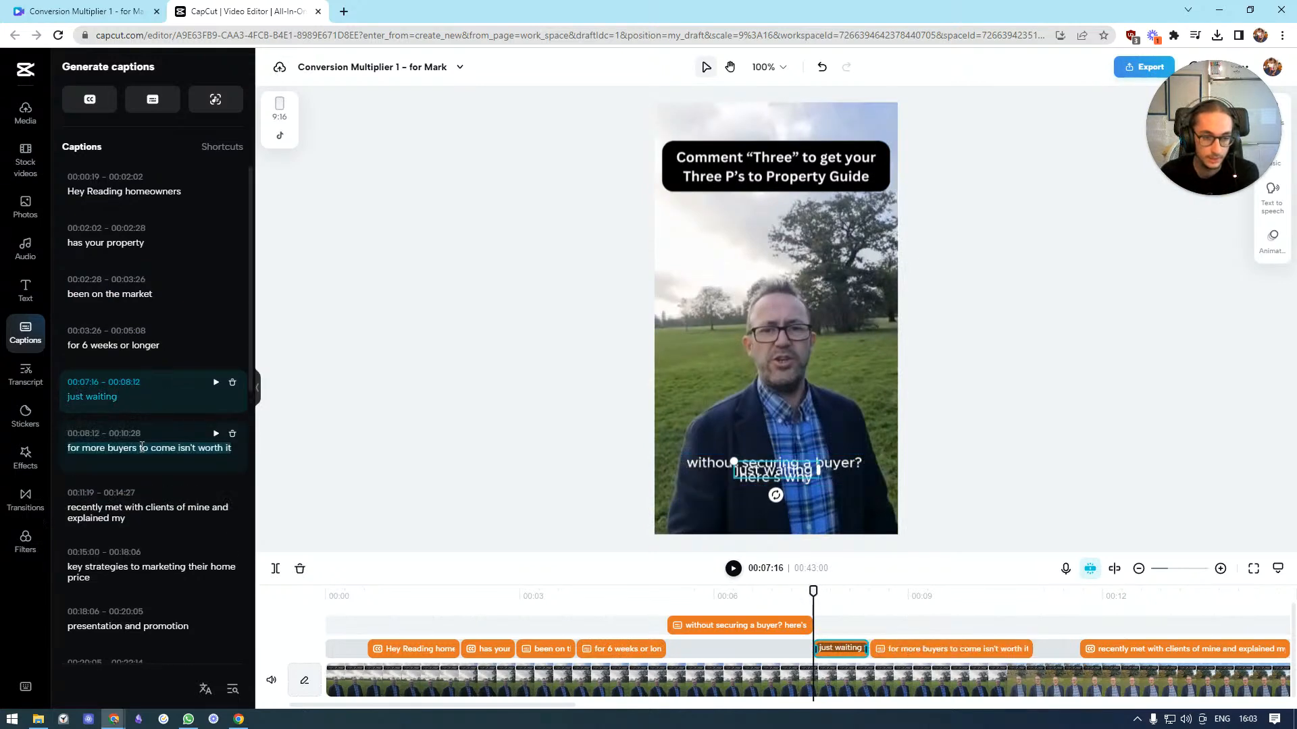
click(139, 448)
key(Return)
click(106, 499)
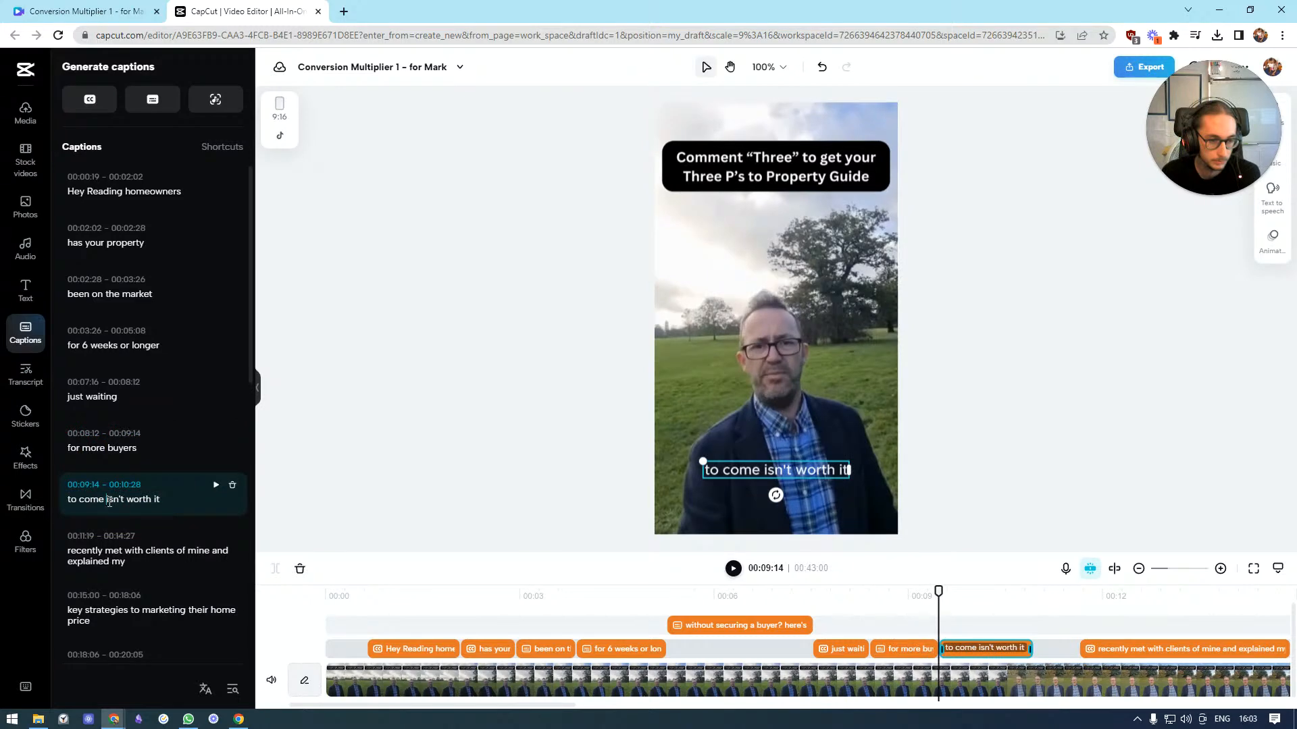
key(Return)
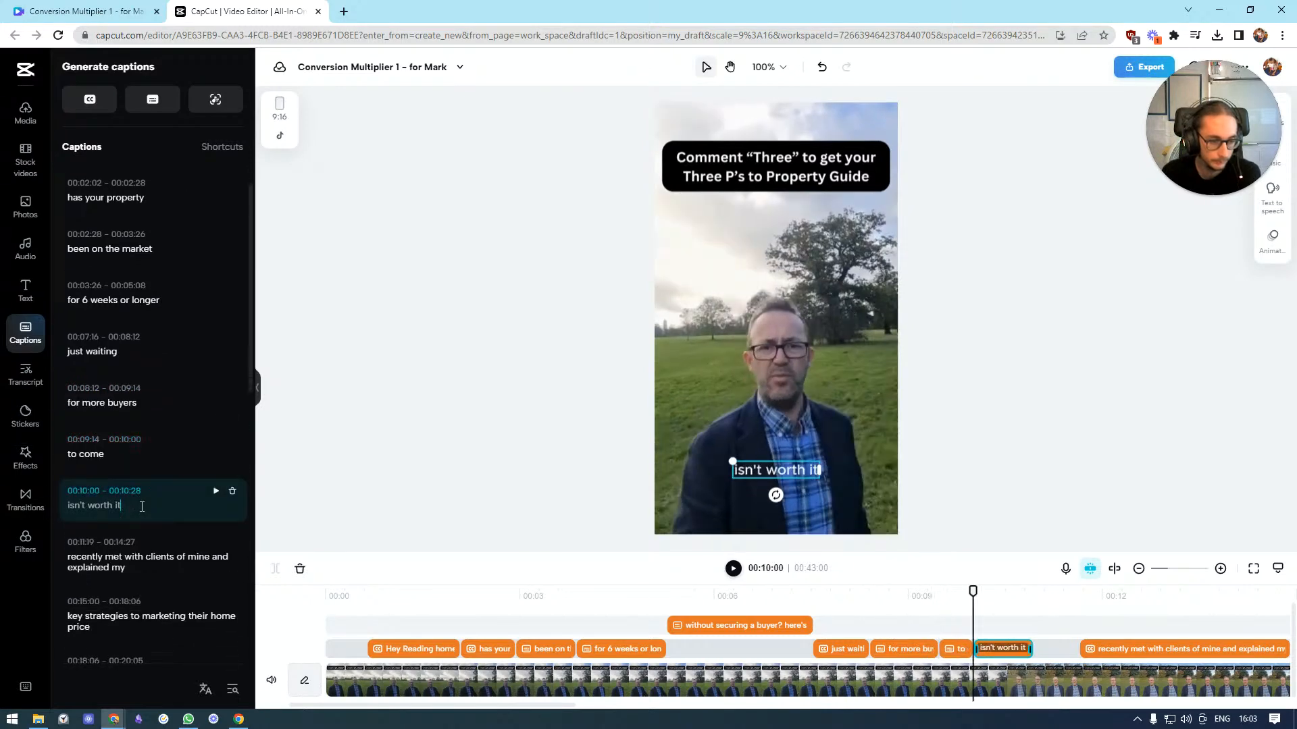
text(.)
Capitalize "Recently" and split that caption after "Recently met with"
scroll(115, 432, down, 3)
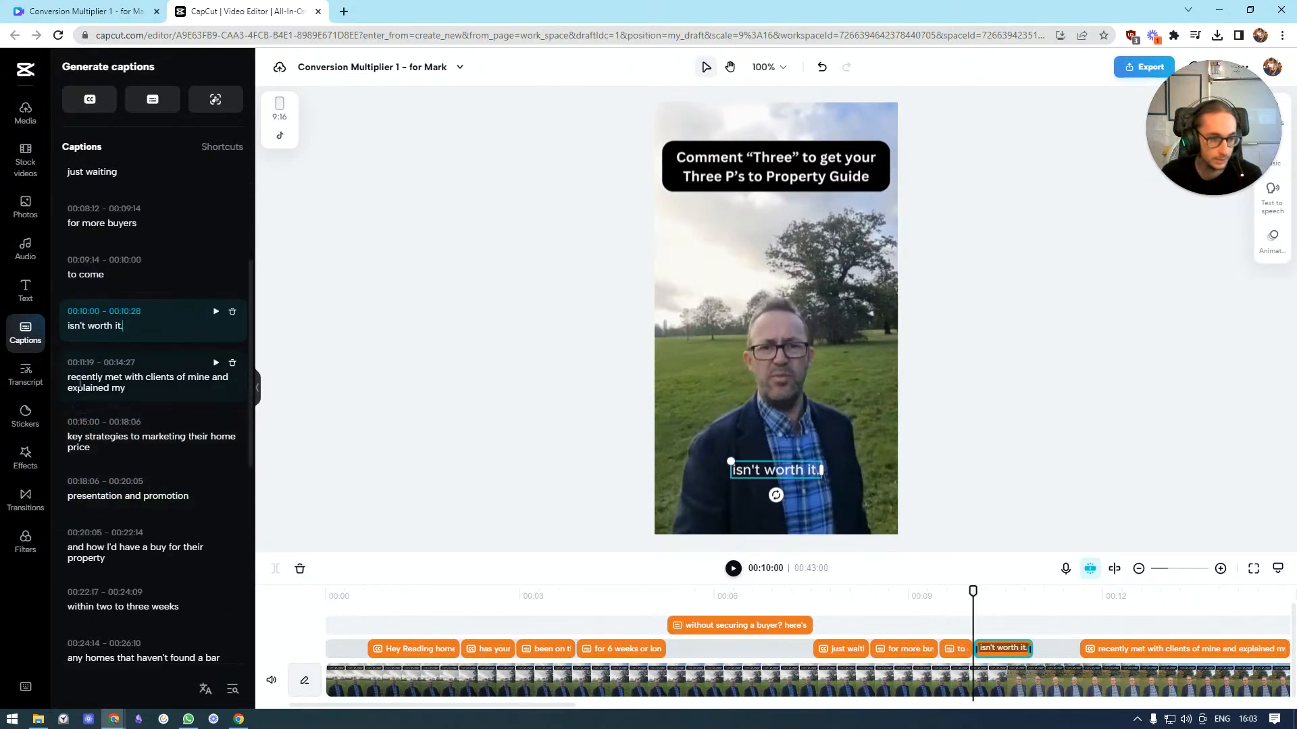
click(78, 383)
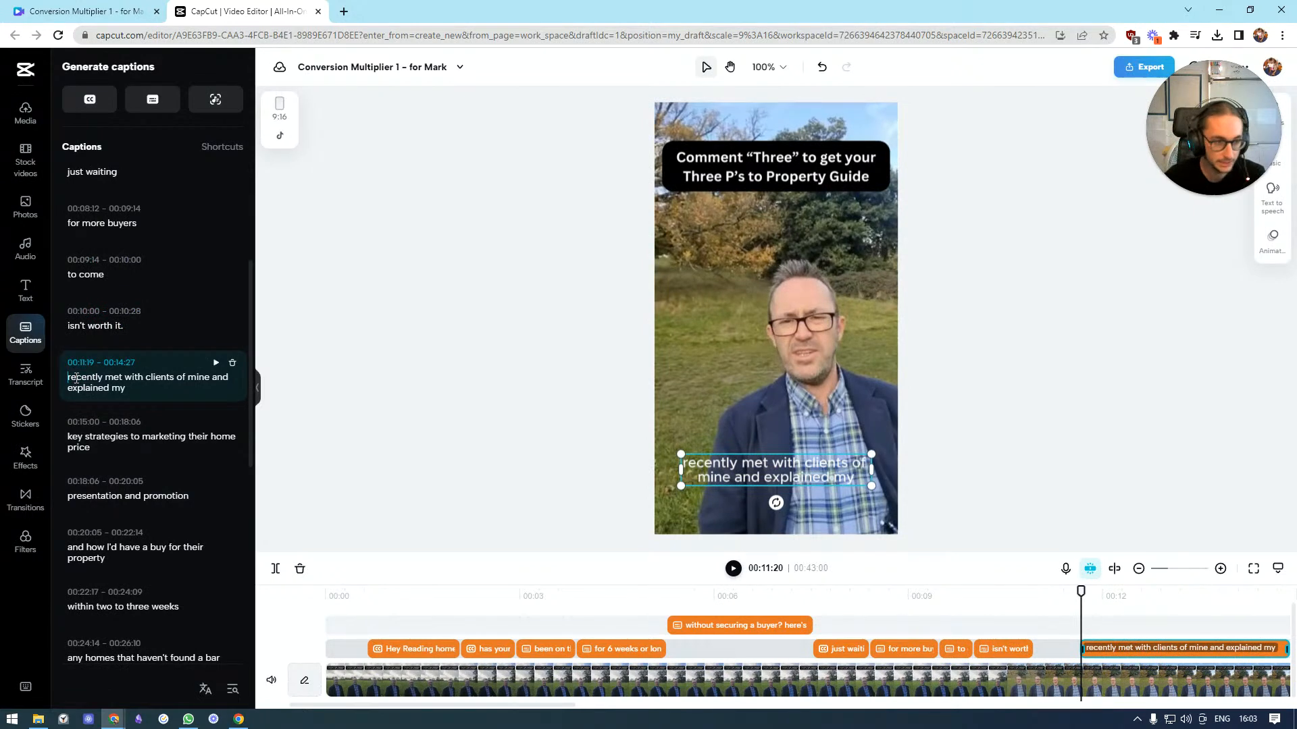
key(BackSpace)
text(Recently met with)
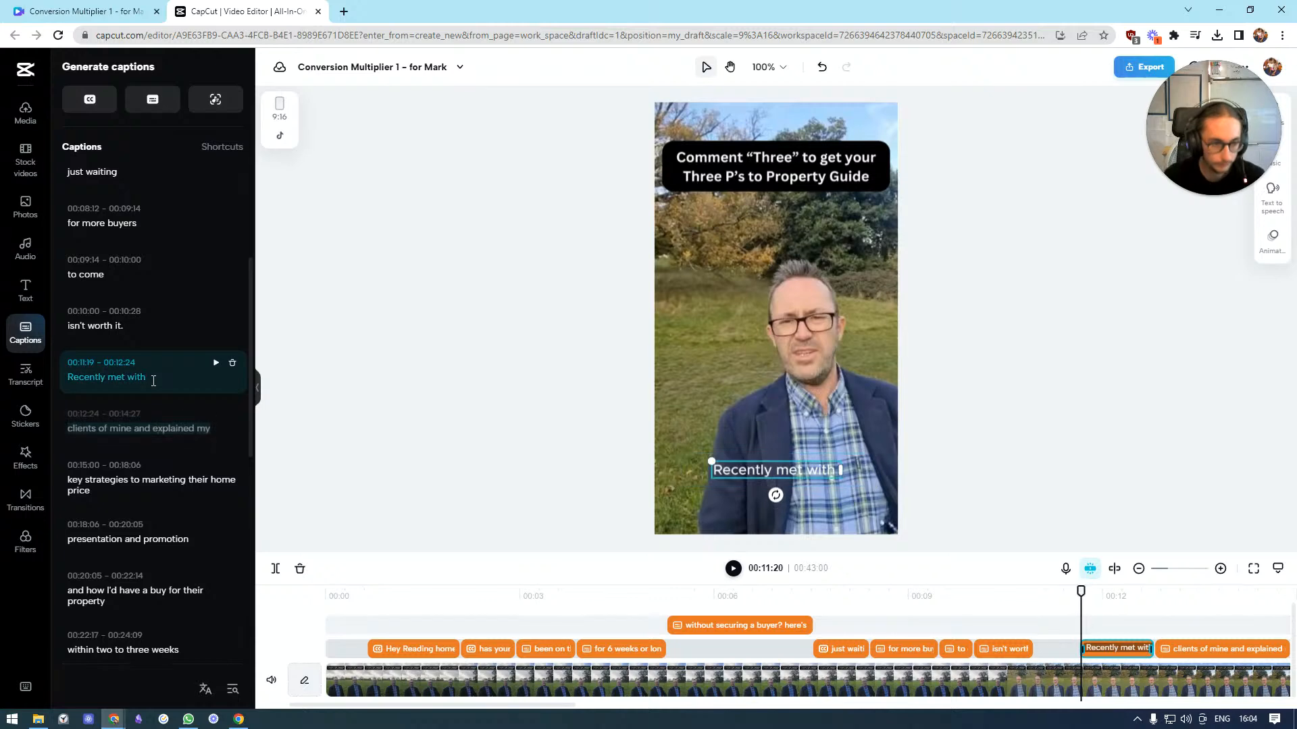
key(Return)
Split the "clients of mine and explained my" caption after "clients of mine"
click(734, 569)
click(733, 568)
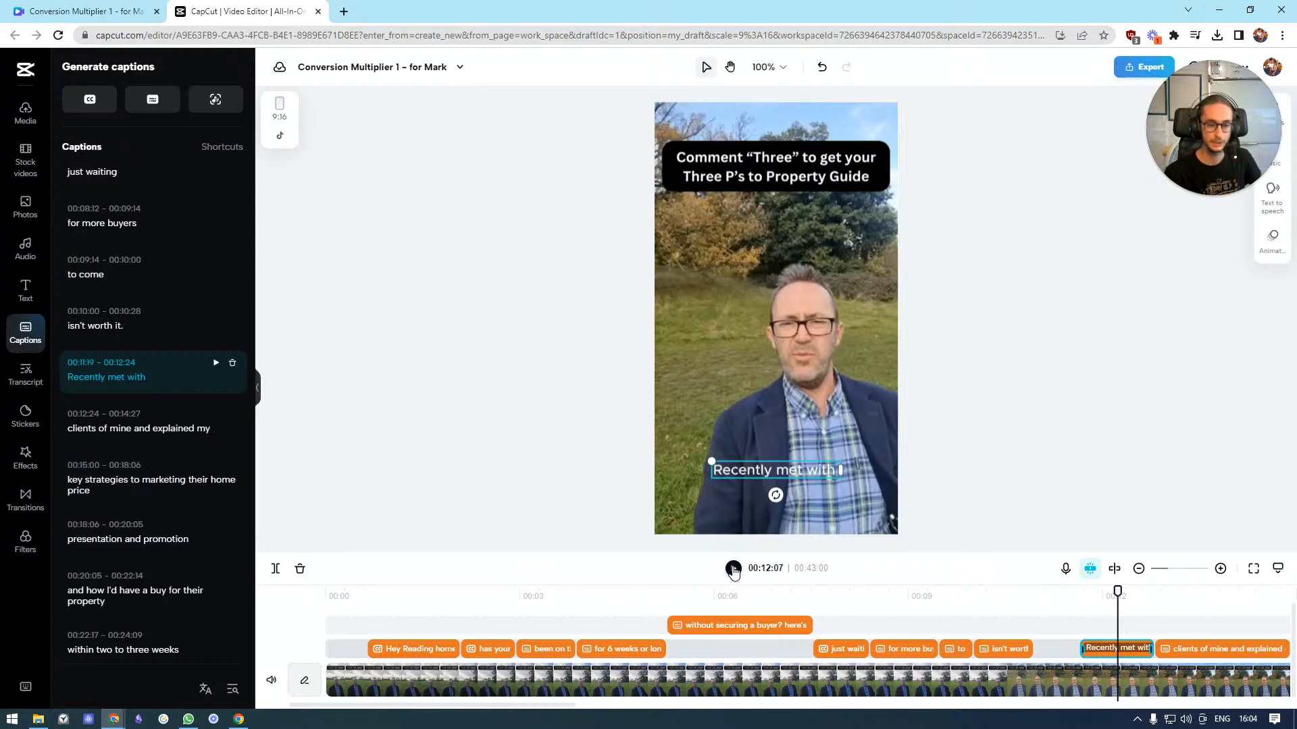
click(733, 569)
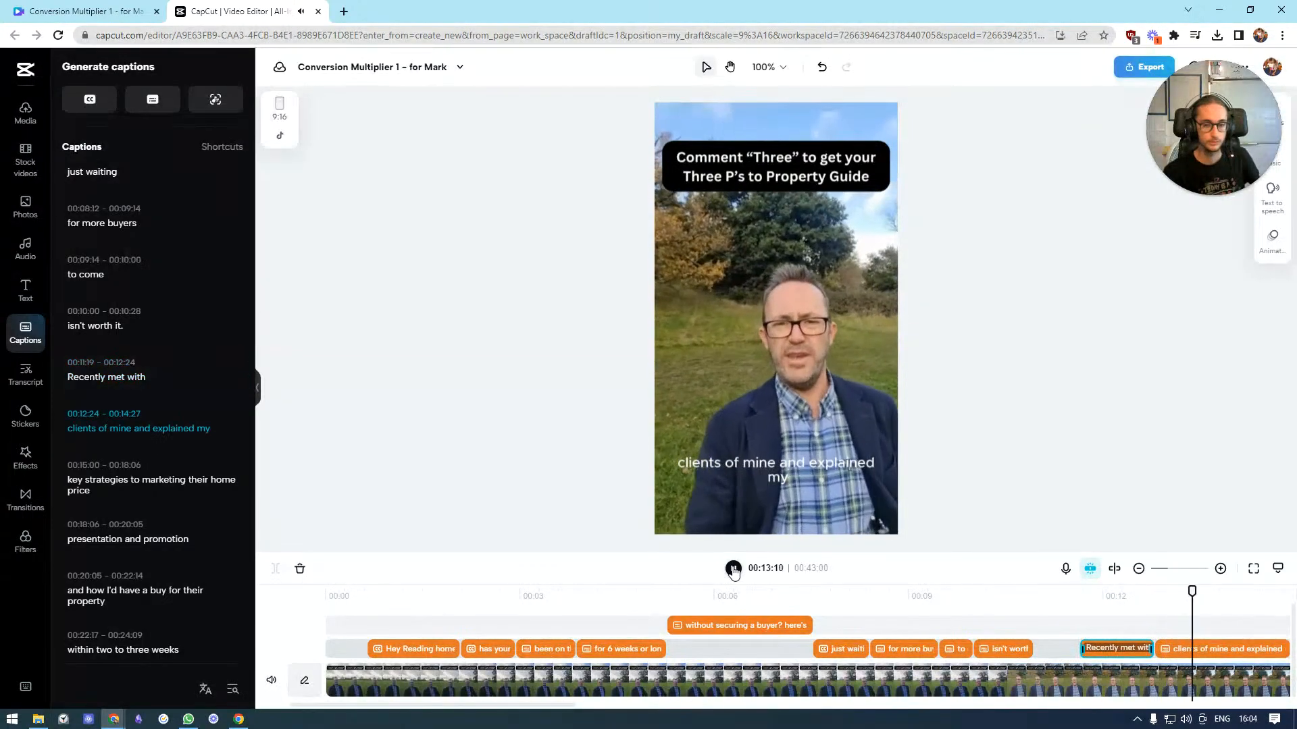
click(734, 571)
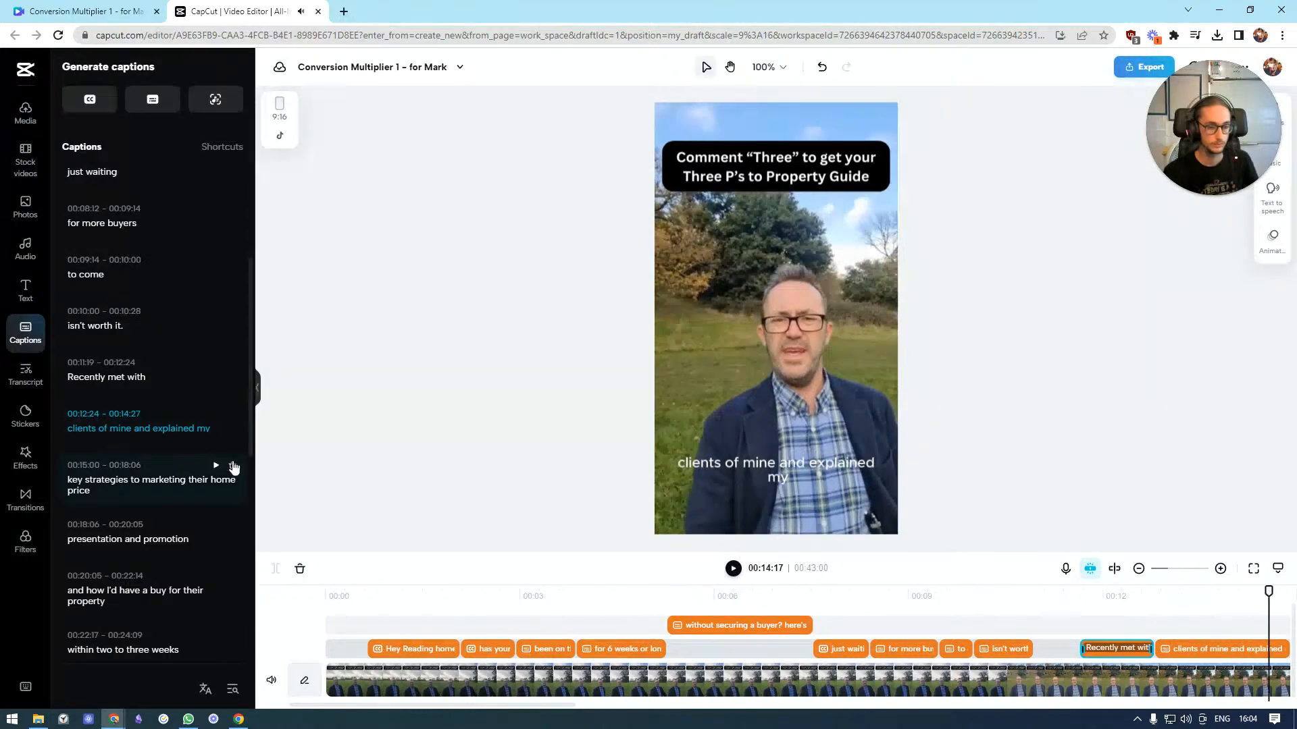
click(137, 427)
key(Return)
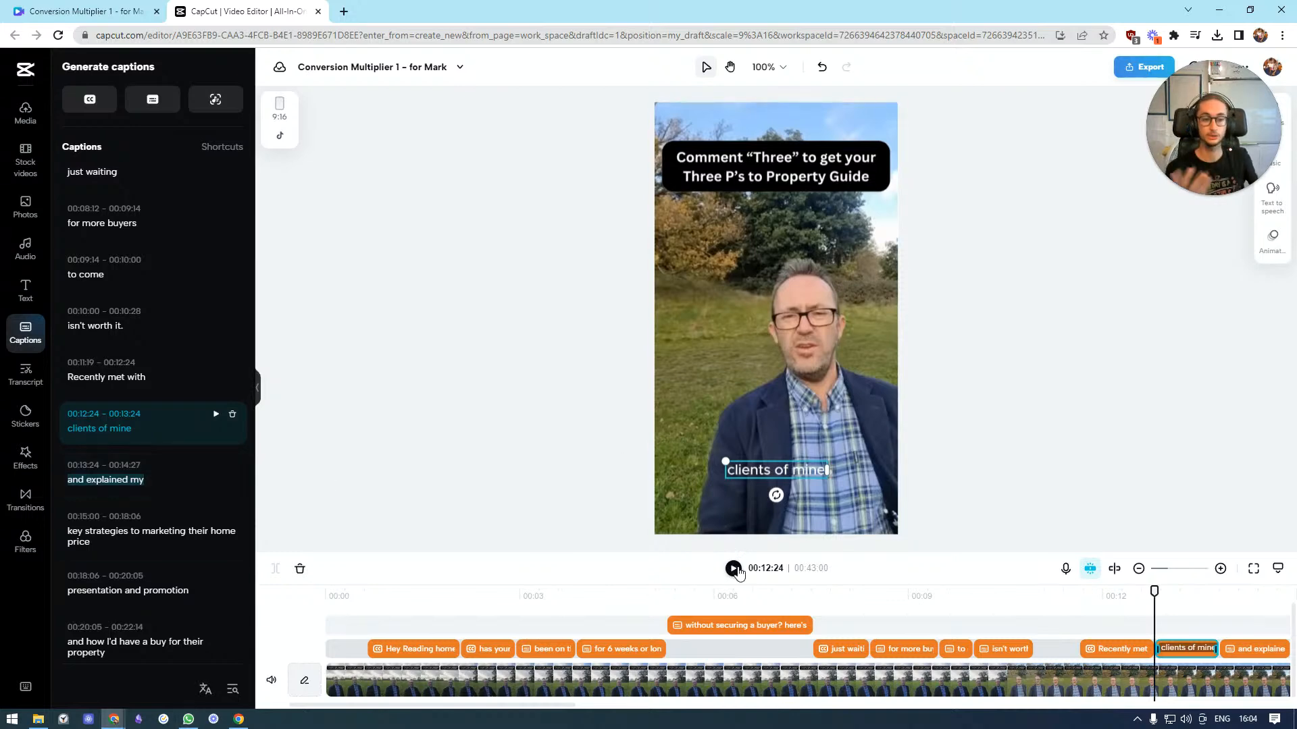
Split the "key strategies to marketing their home price" caption into "key strategies", "to marketing their home:" and "price"
click(149, 537)
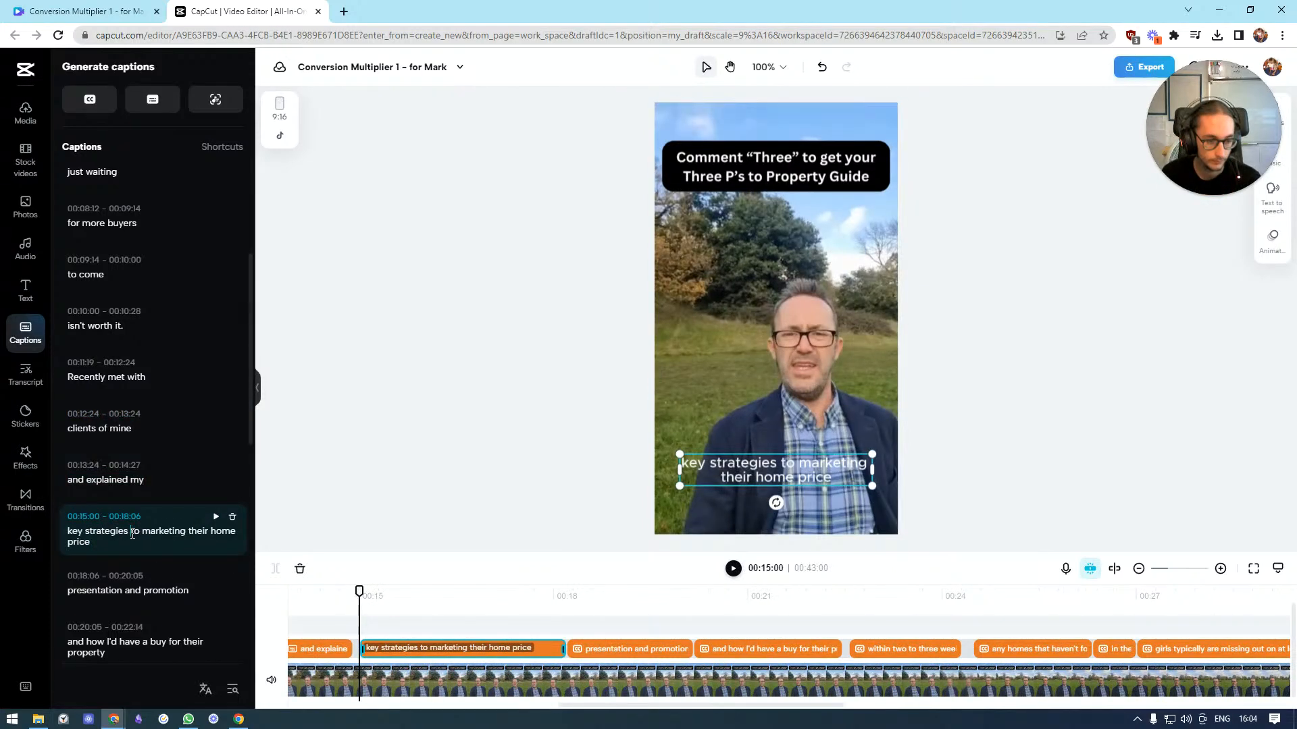
click(132, 533)
key(Return)
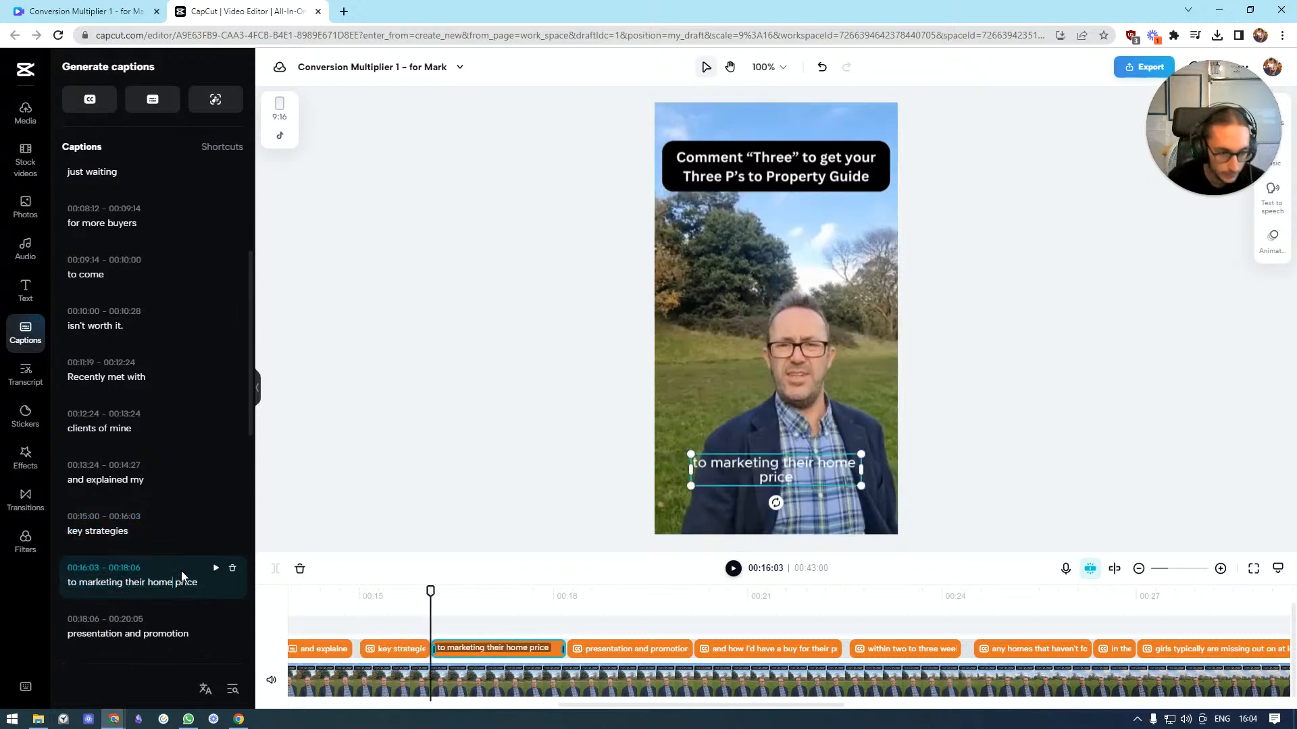
key(Return)
scroll(215, 537, down, 3)
click(182, 426)
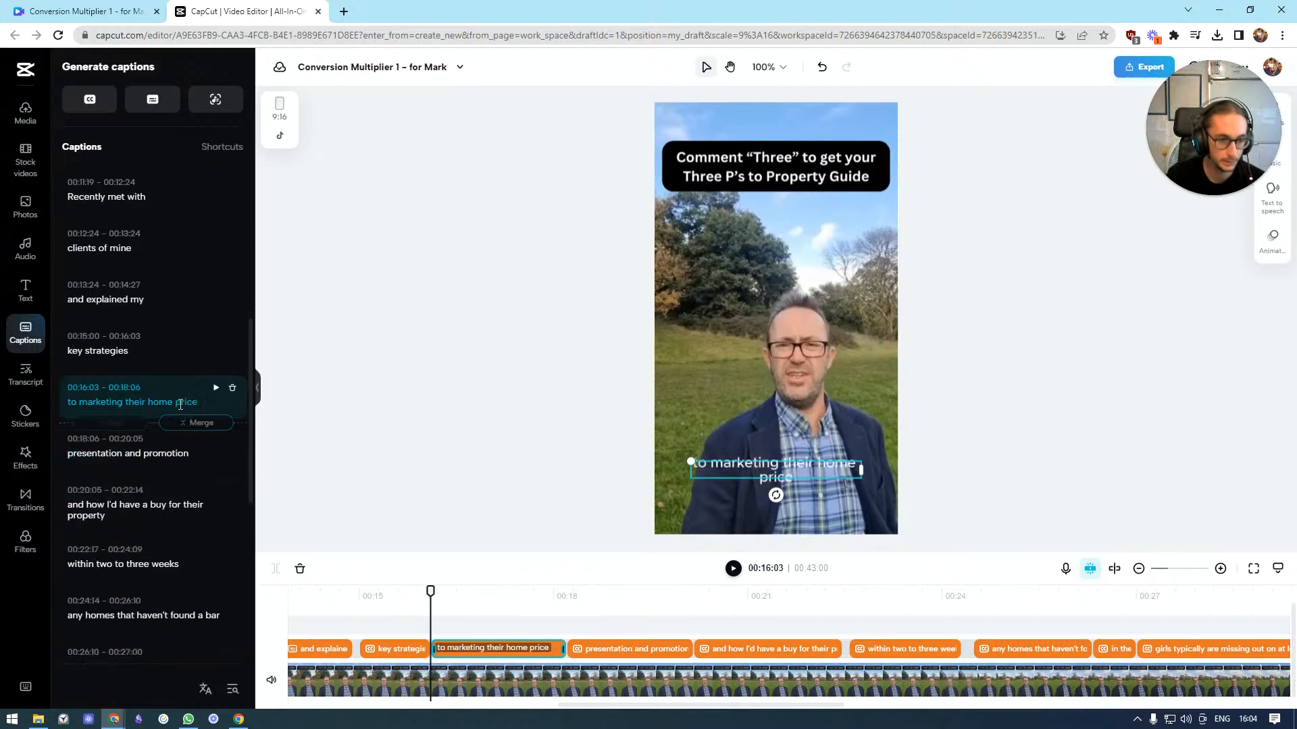
click(822, 67)
text(:)
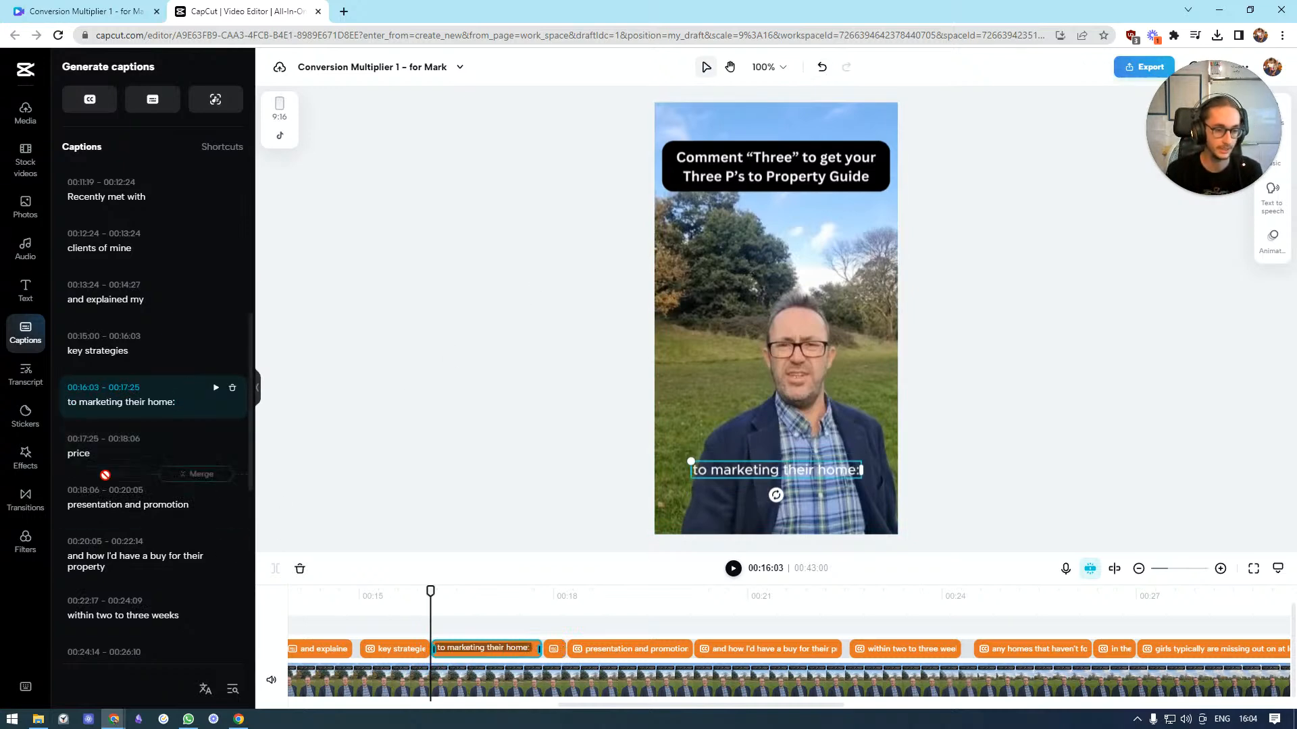
Capitalize the "price" caption as "Price"
click(108, 455)
key(BackSpace)
text(P)
Split "presentation and promotion" after "presentation" and capitalize the captions as "Presentation" and "and Promotion"
click(121, 504)
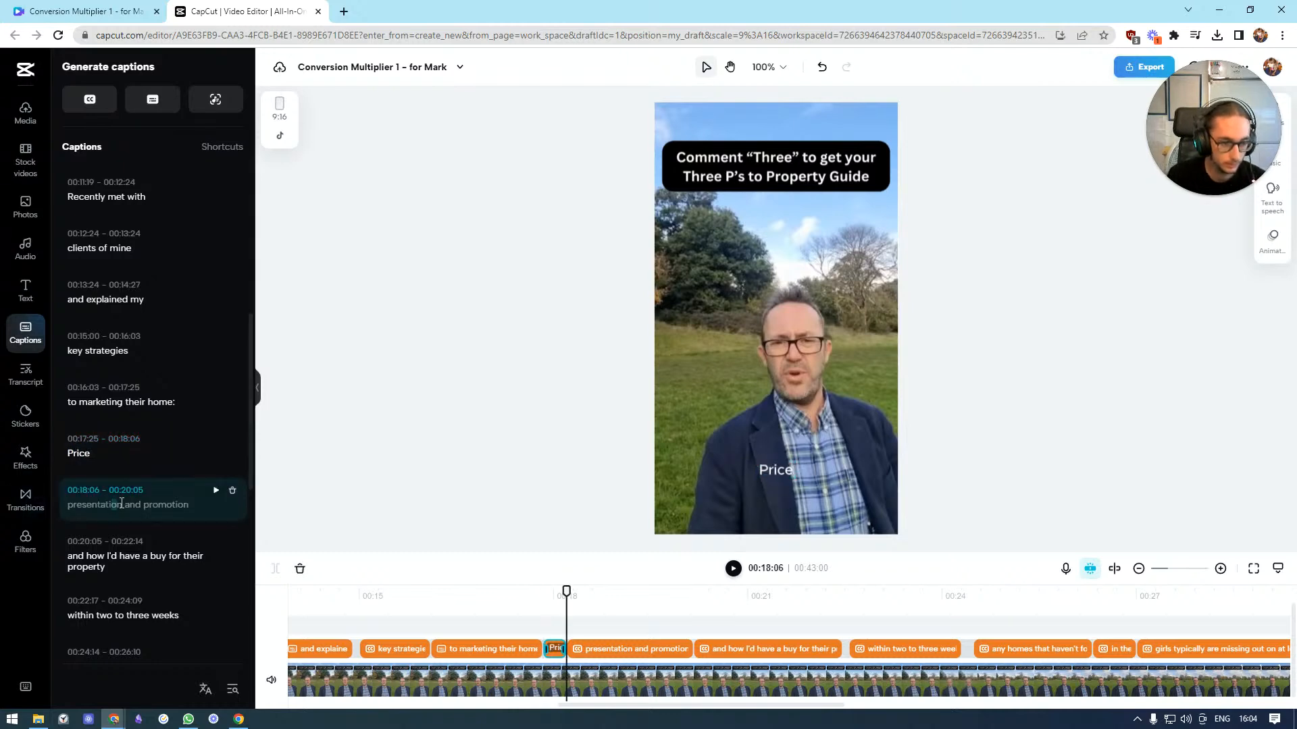
key(Return)
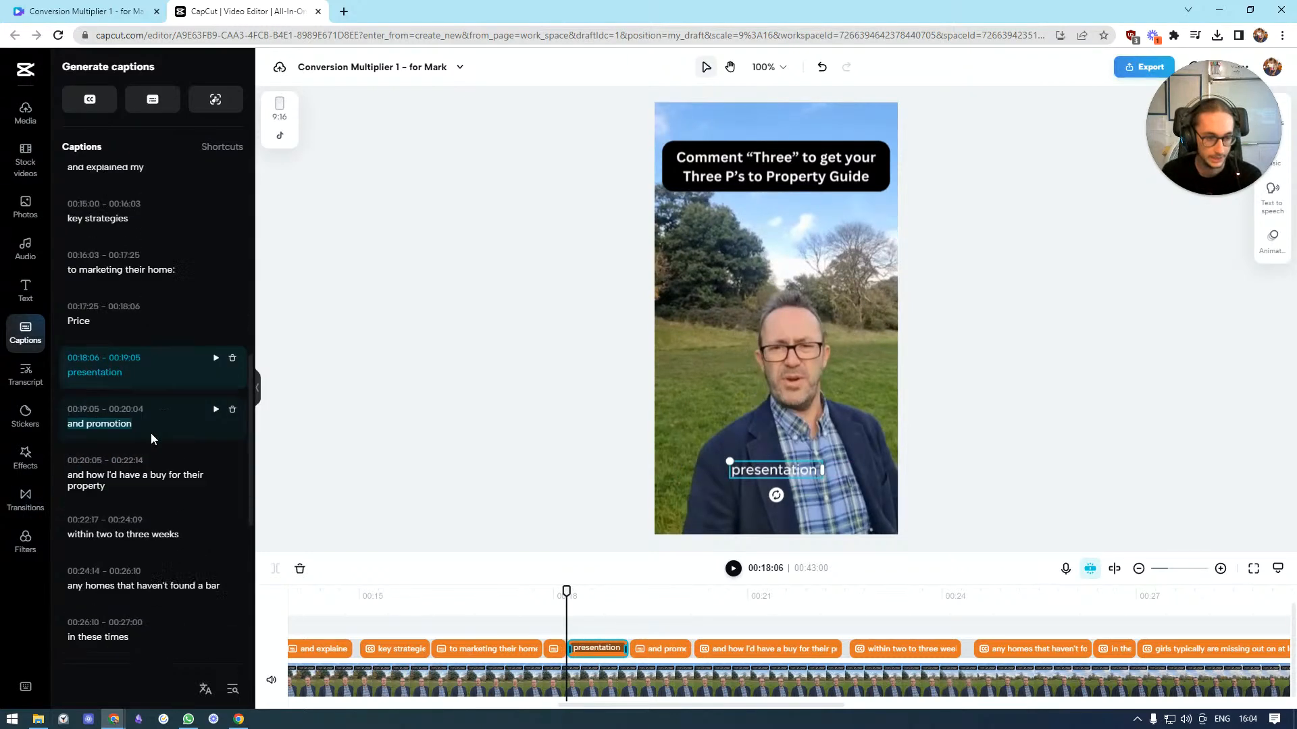
click(72, 327)
key(BackSpace)
text(P)
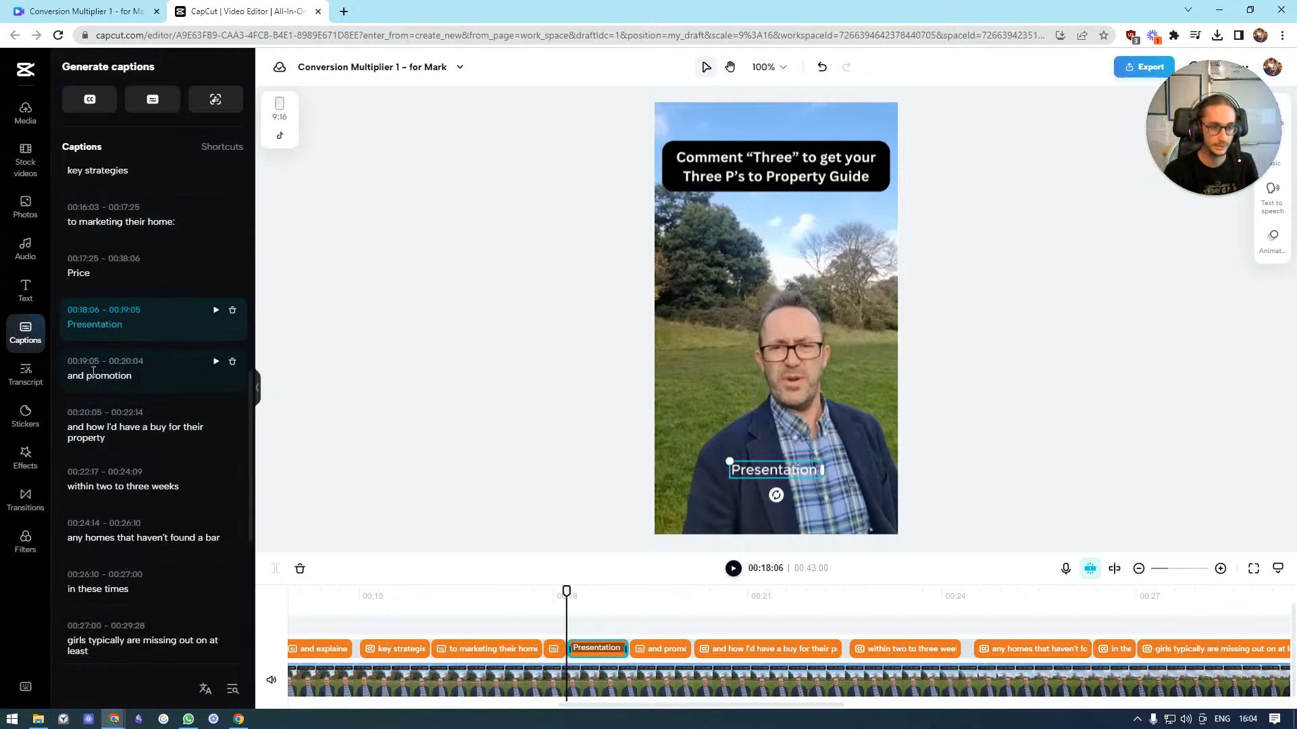
click(96, 375)
key(BackSpace)
text(P)
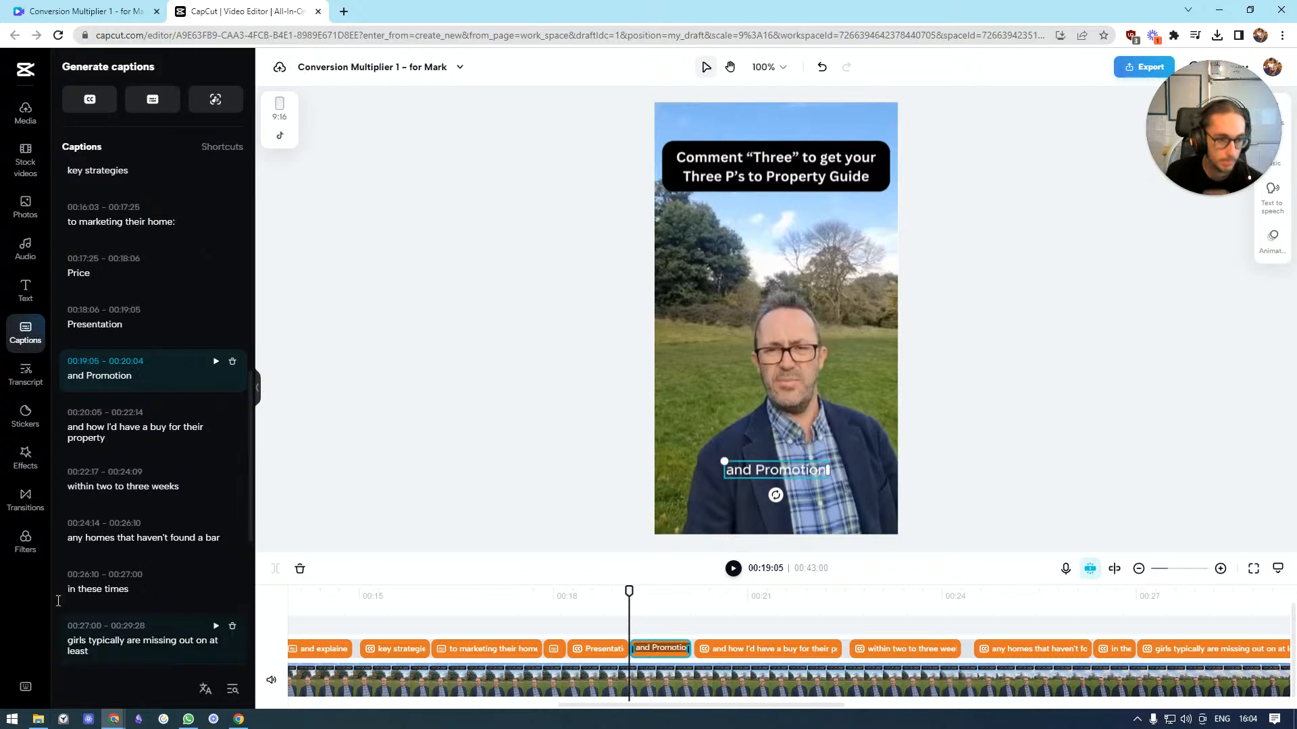
Correct "buy" to "buyer" and split that caption into "and how I'd", "have a buyer" and "for their property"
click(195, 456)
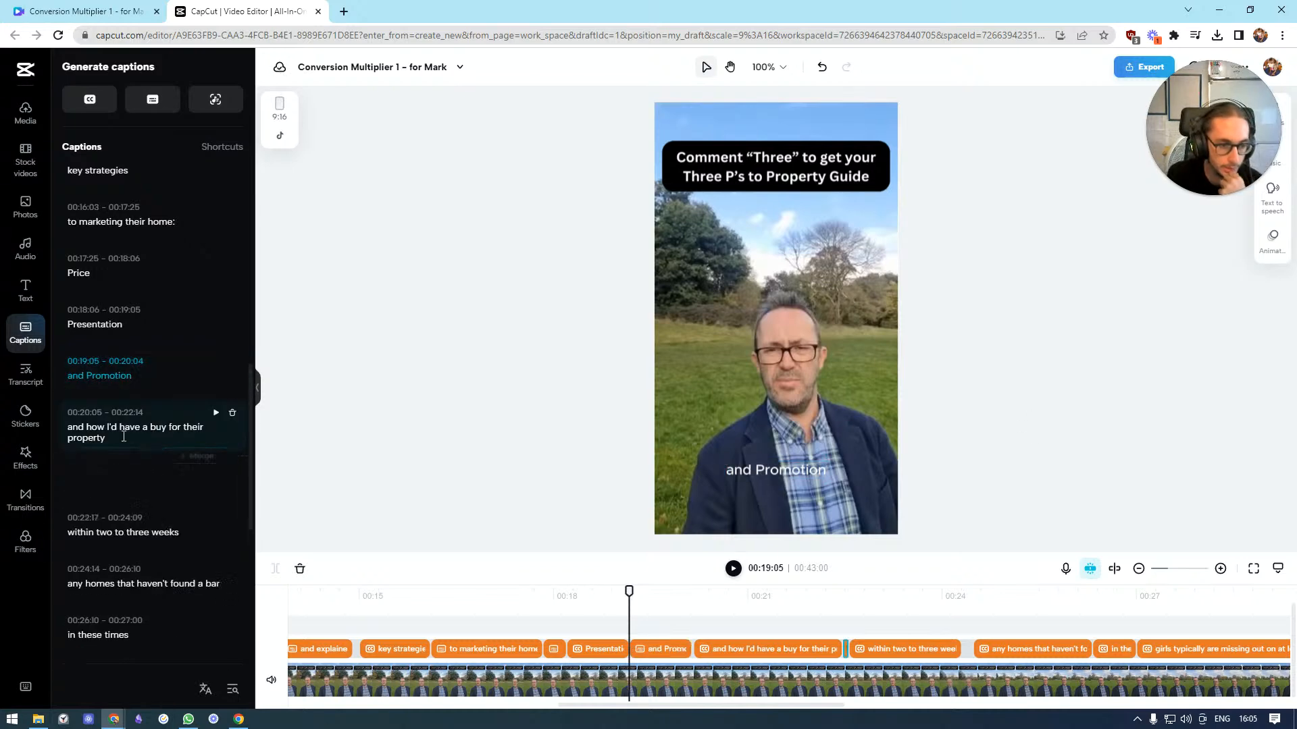
click(822, 67)
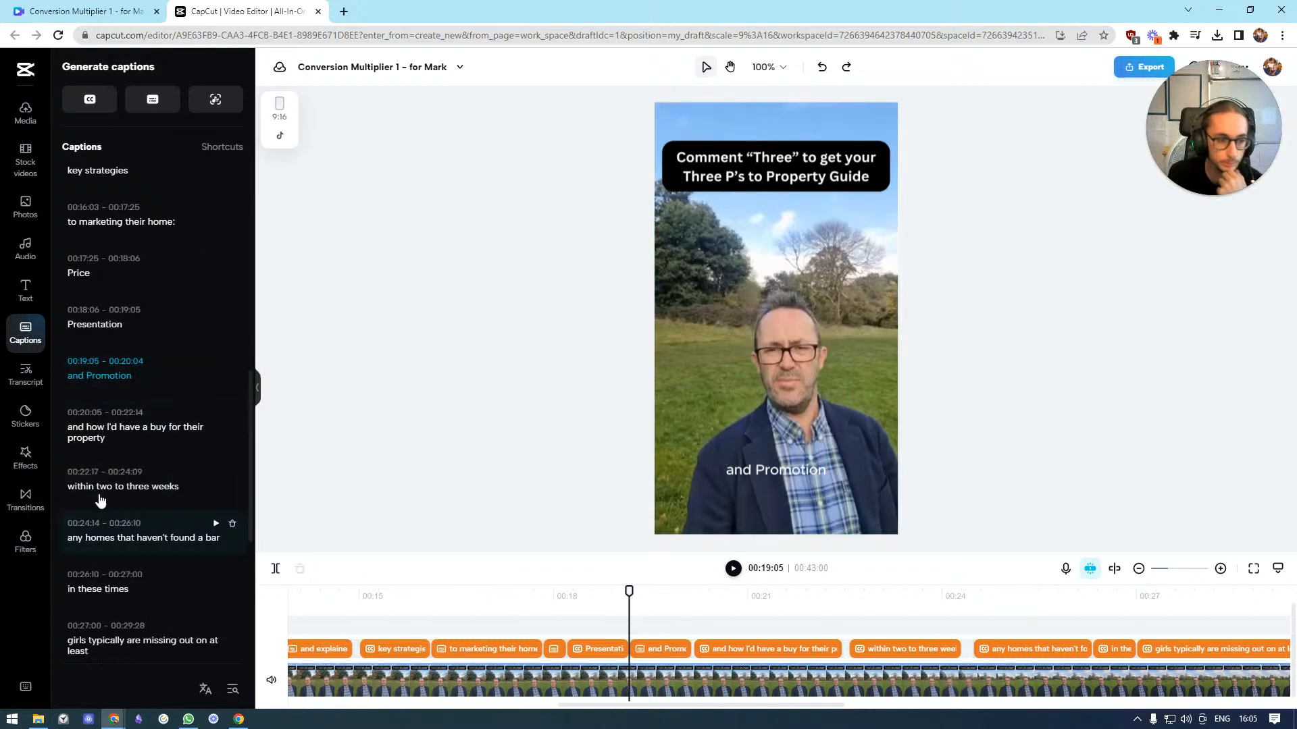
click(112, 436)
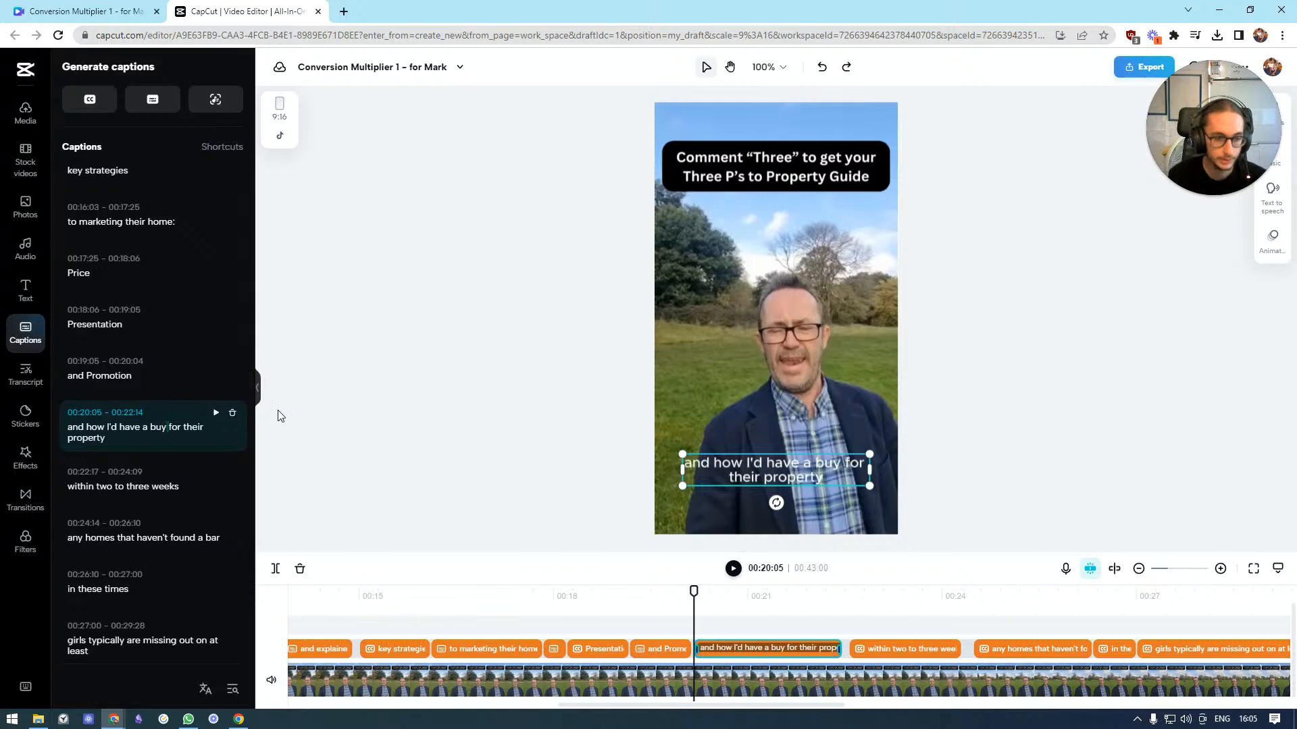
text(er)
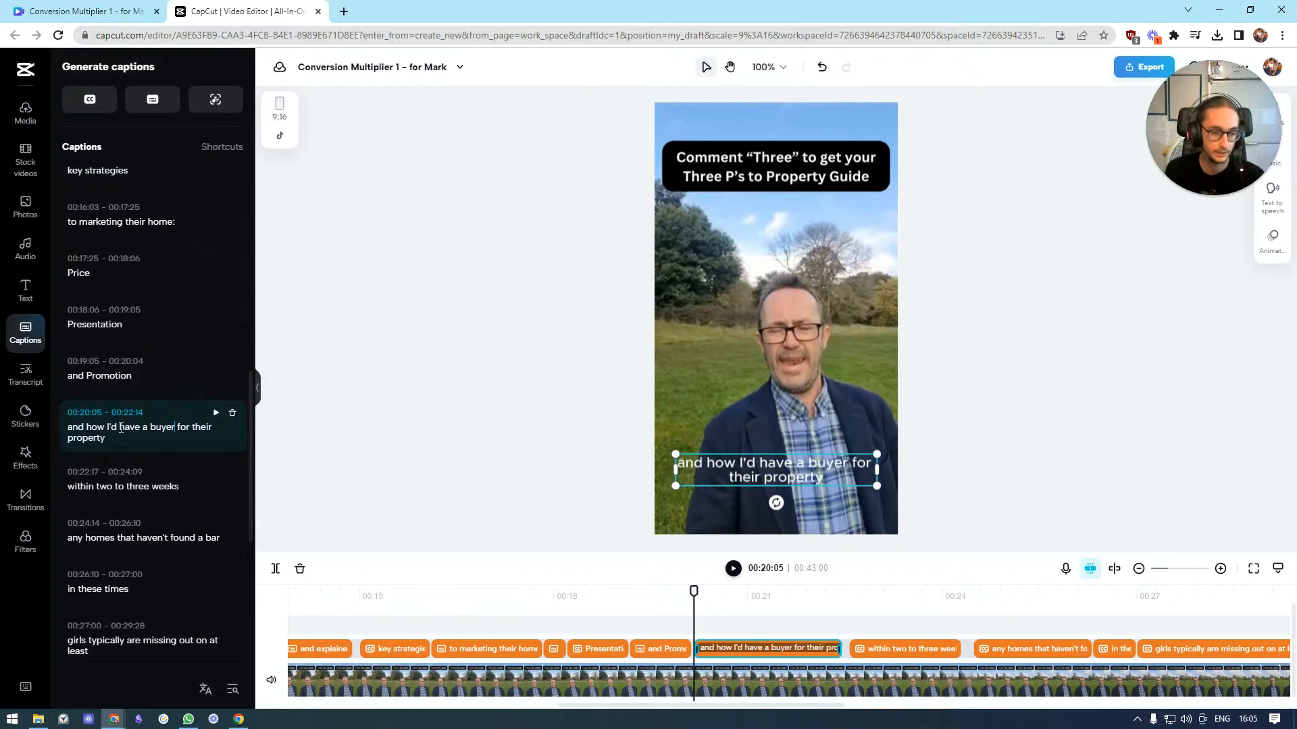
key(Return)
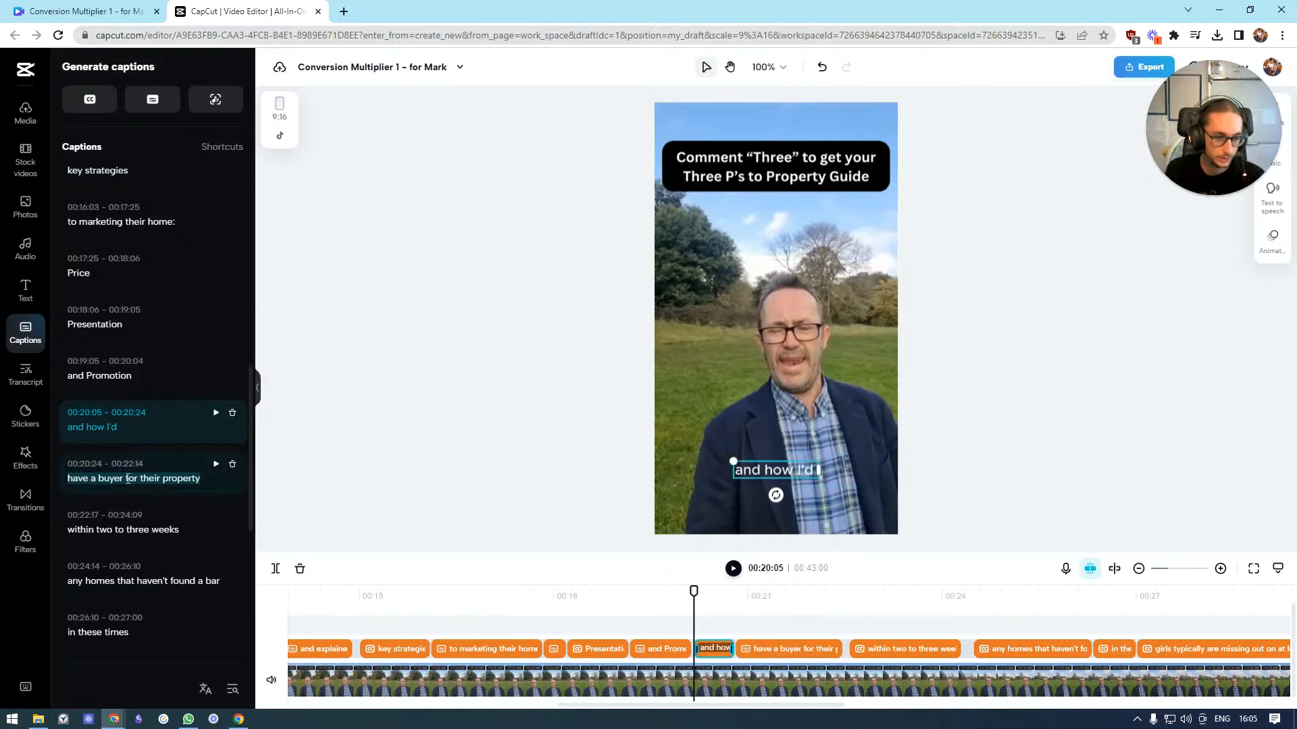
key(Return)
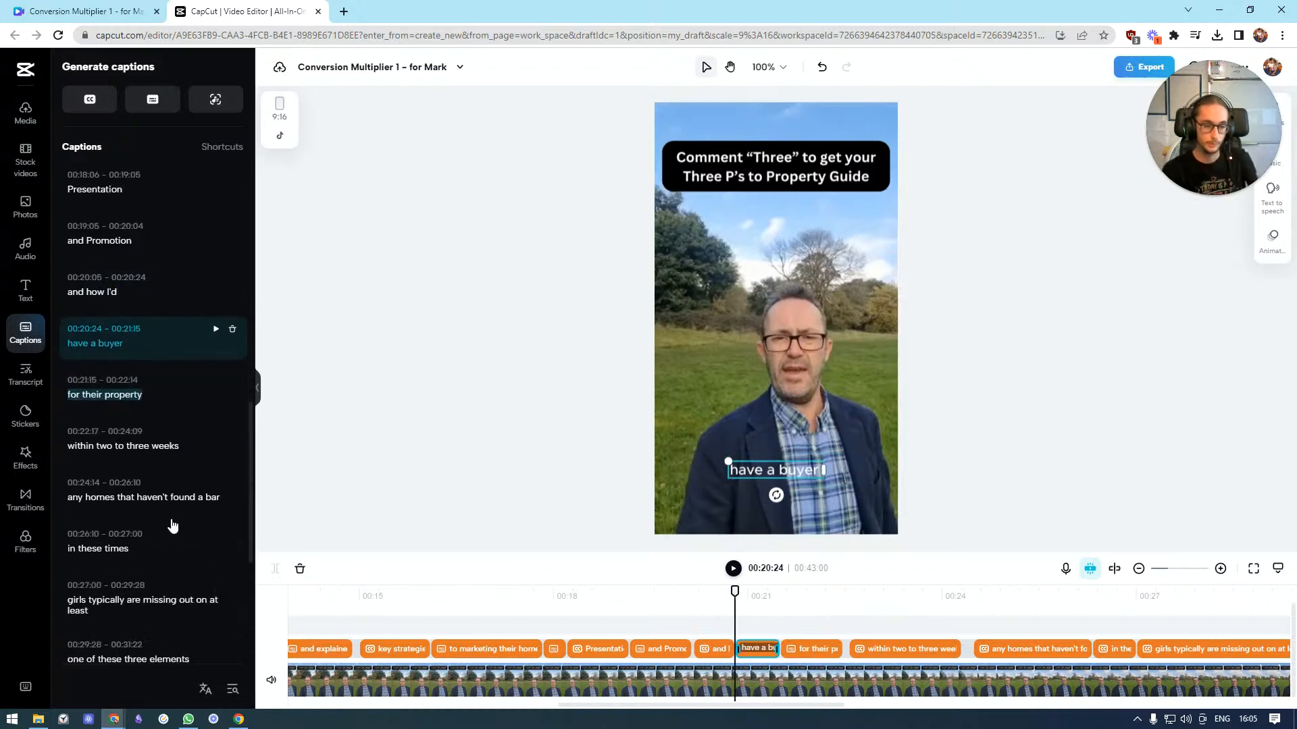
Replace "bar" with "buyer" in the "any homes that haven't found a bar" caption and split it after "any homes that"
click(118, 446)
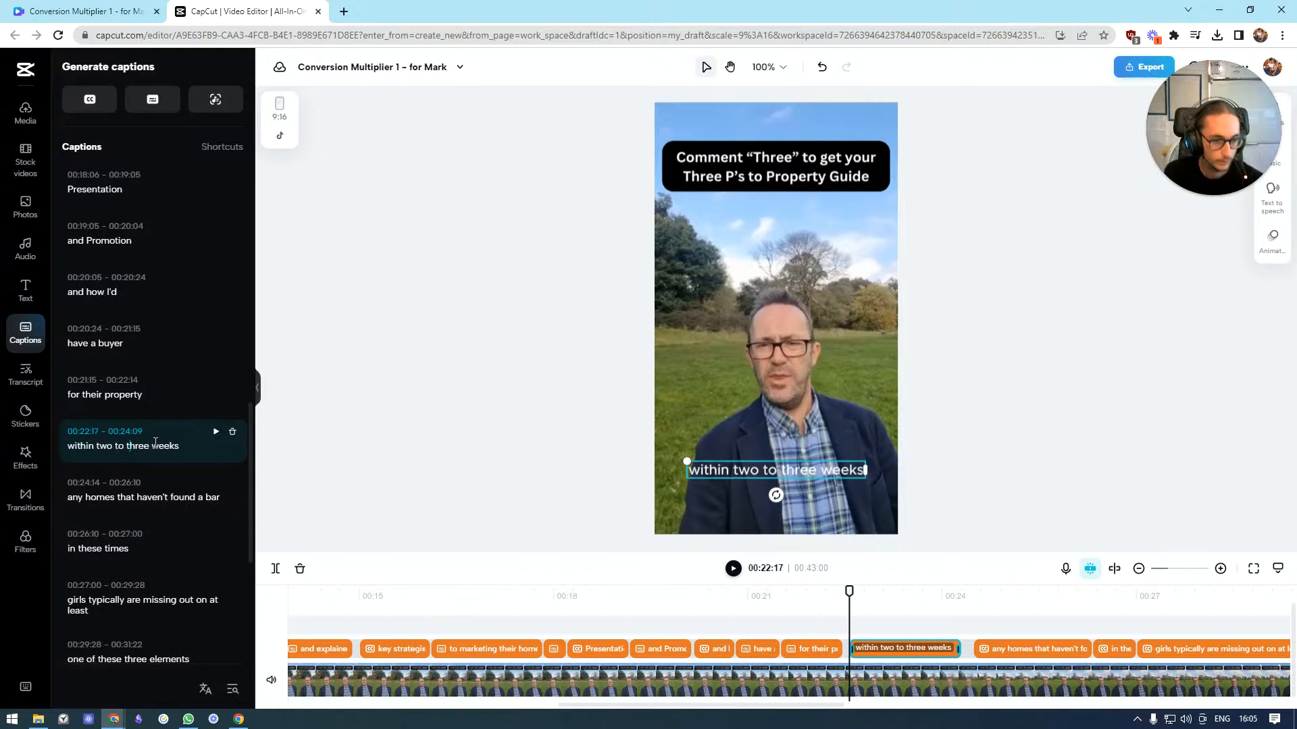
click(157, 498)
double_click(208, 491)
key(BackSpace)
text(buyer)
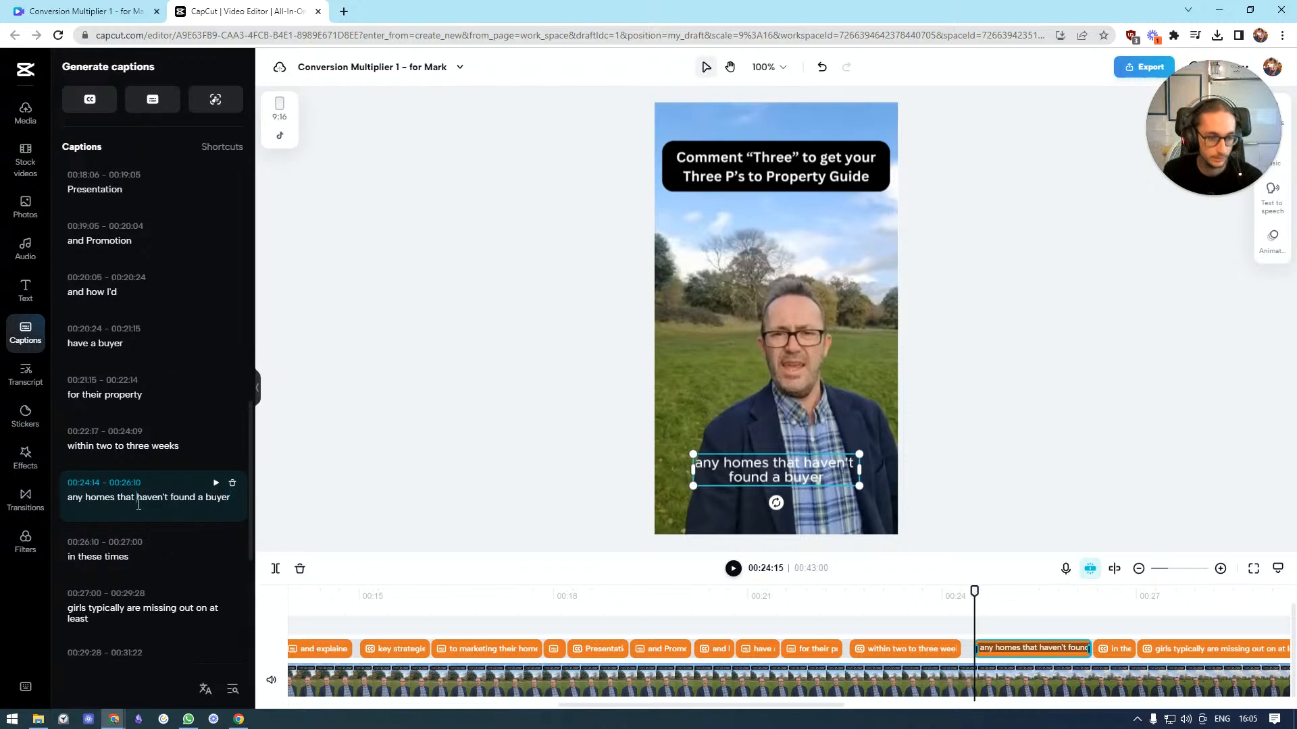
click(139, 505)
key(Return)
Replace "girls" with "scales" in the "girls typically are missing out on at least" caption
scroll(146, 529, down, 2)
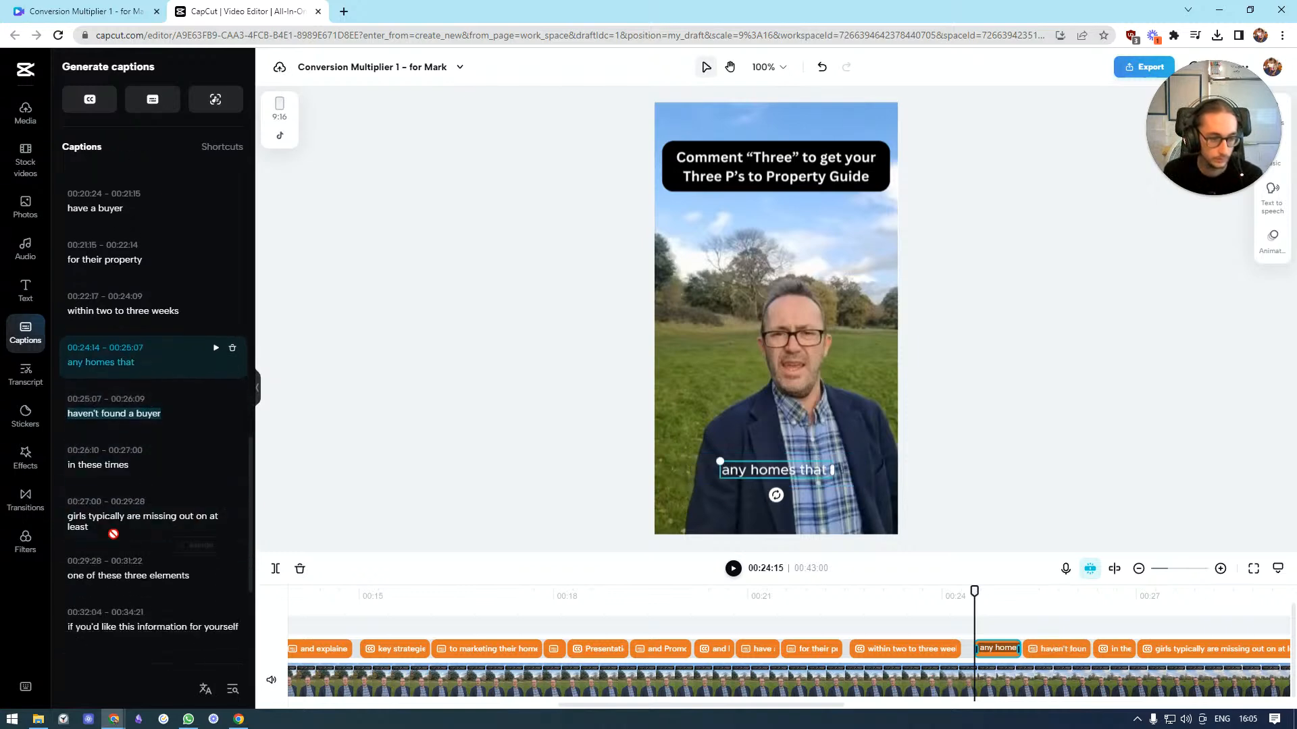
click(125, 470)
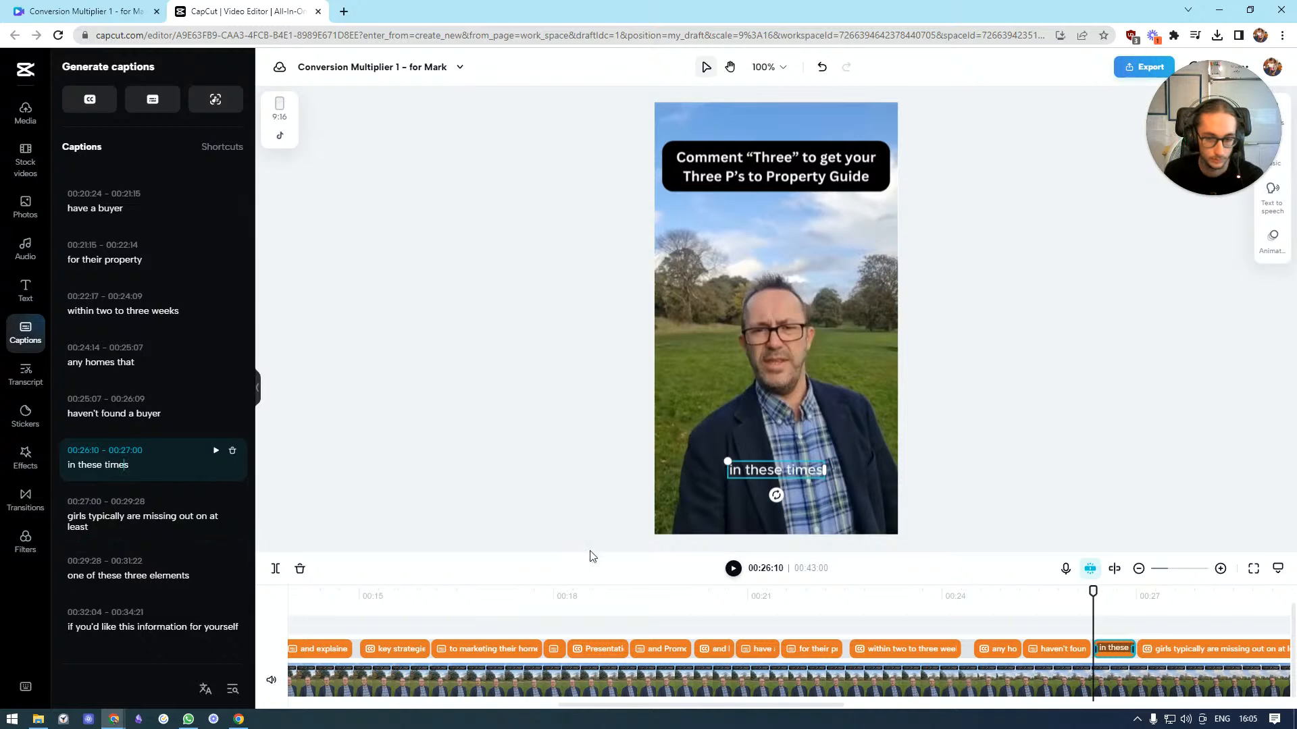
click(733, 569)
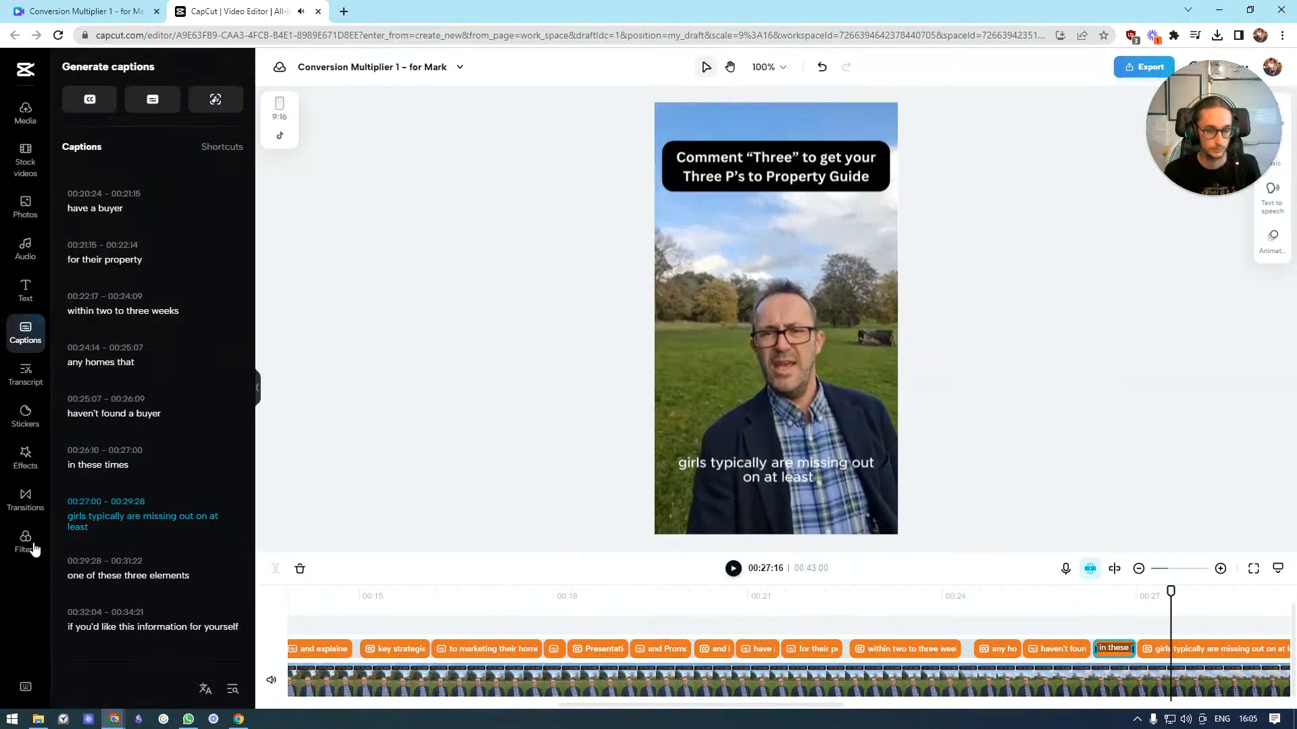
double_click(80, 518)
text(acle)
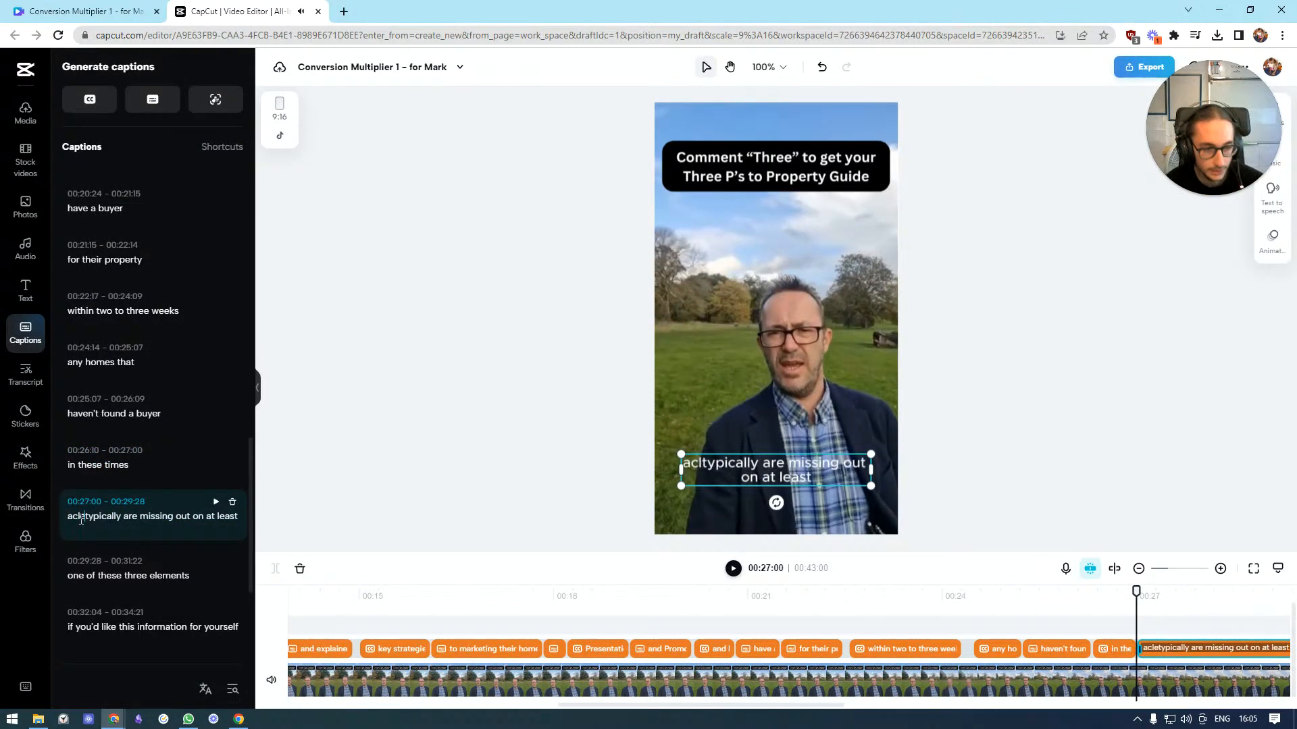
key(BackSpace)
key(BackSpace)
key(BackSpace)
key(BackSpace)
text(scale)
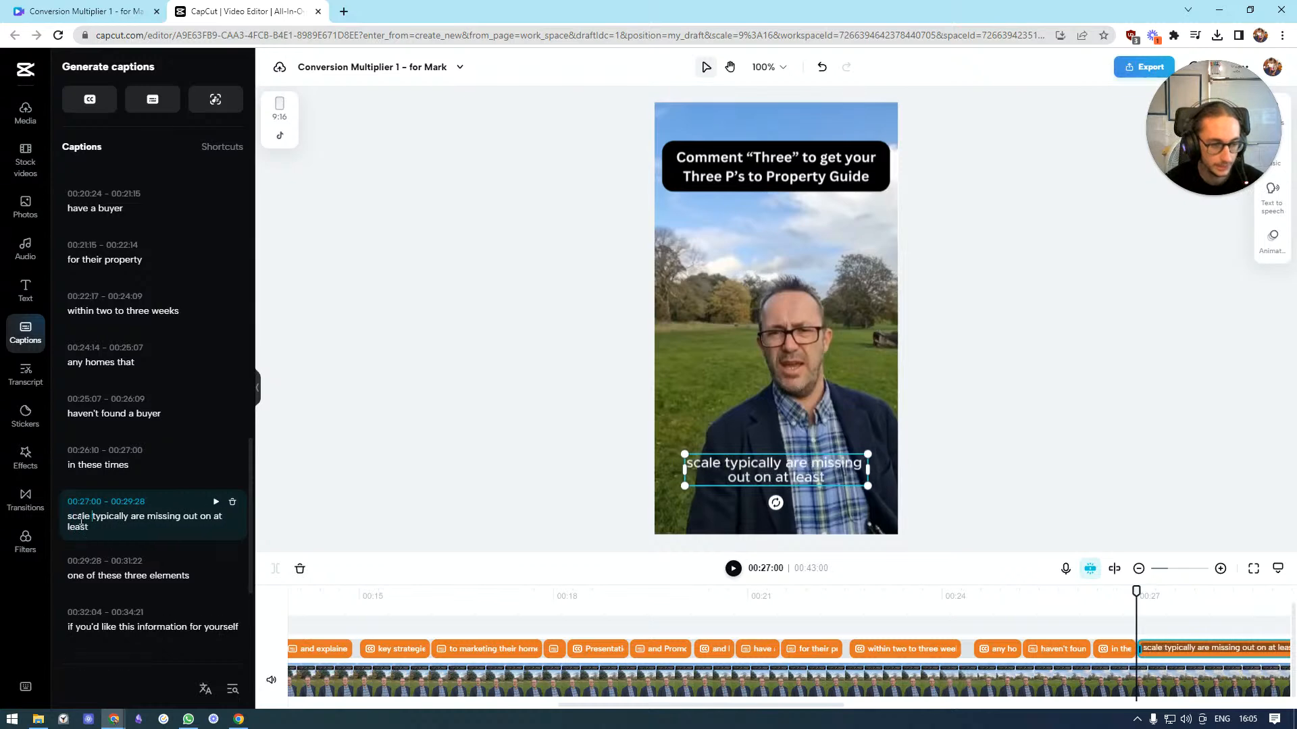
key(BackSpace)
text(s)
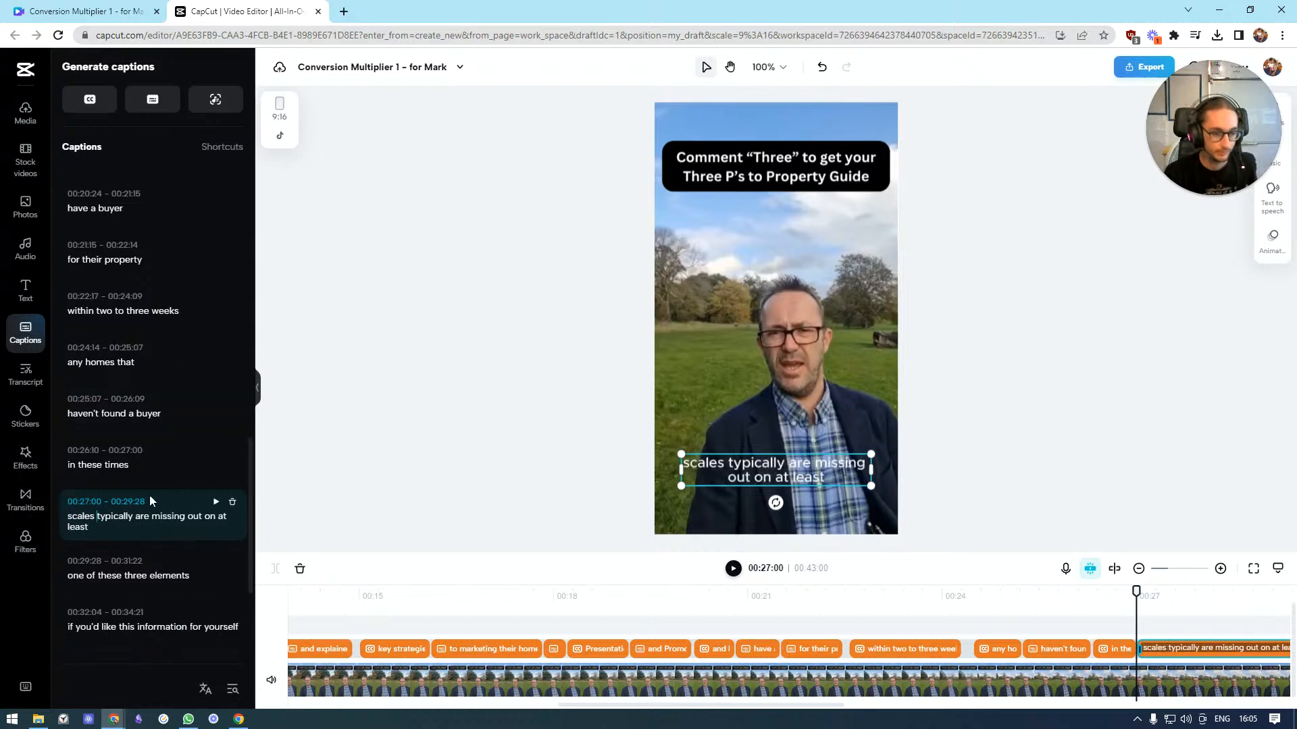
Merge the "in these times" caption with the following "scales typically…" caption, spacing "times scales" correctly
click(196, 485)
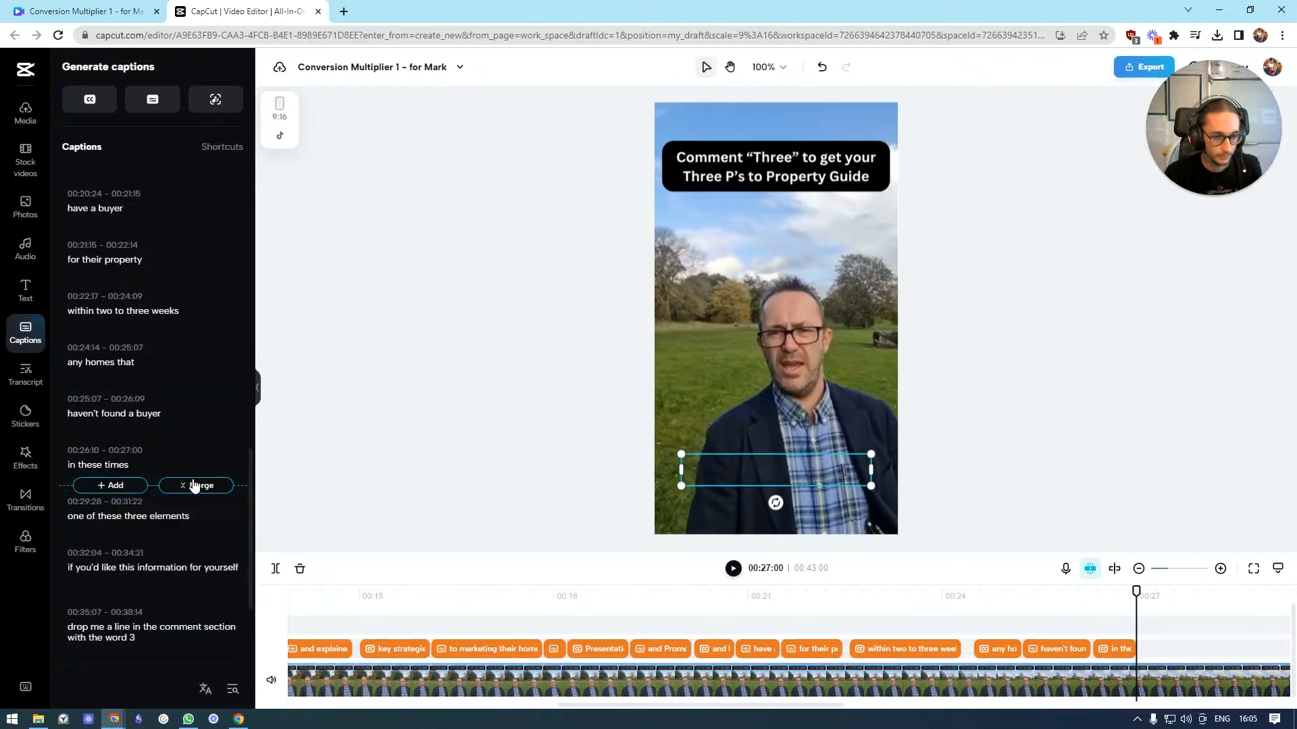
click(133, 462)
click(161, 466)
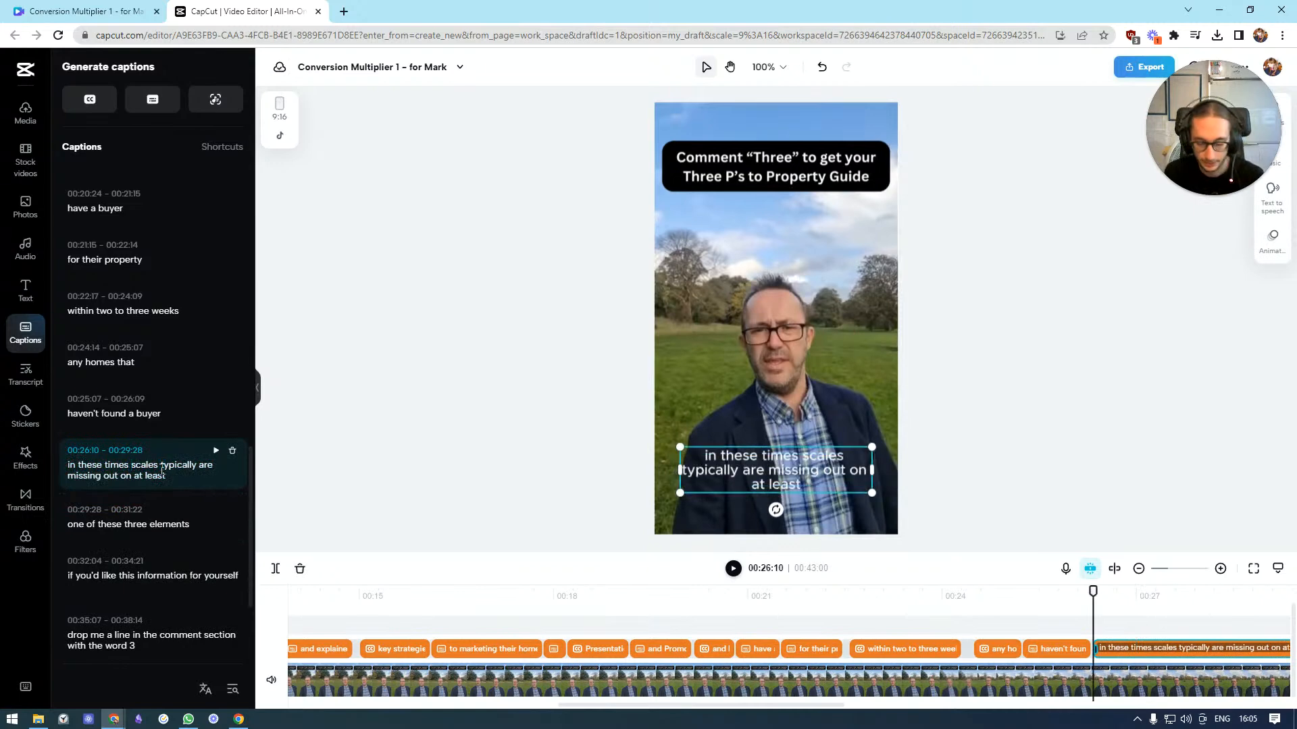
Set the end time of the "in these times scales typically are missing out on at least" caption to 00:29:27
key(Return)
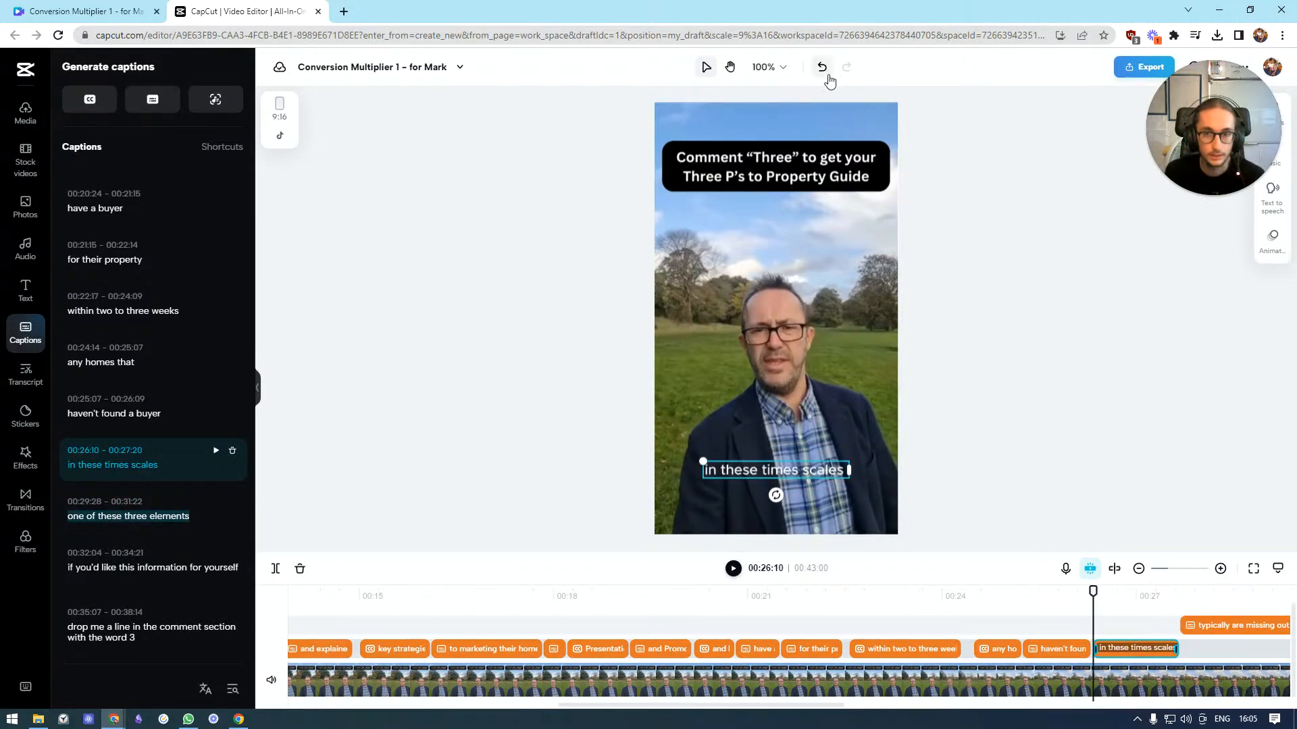
click(821, 66)
click(129, 450)
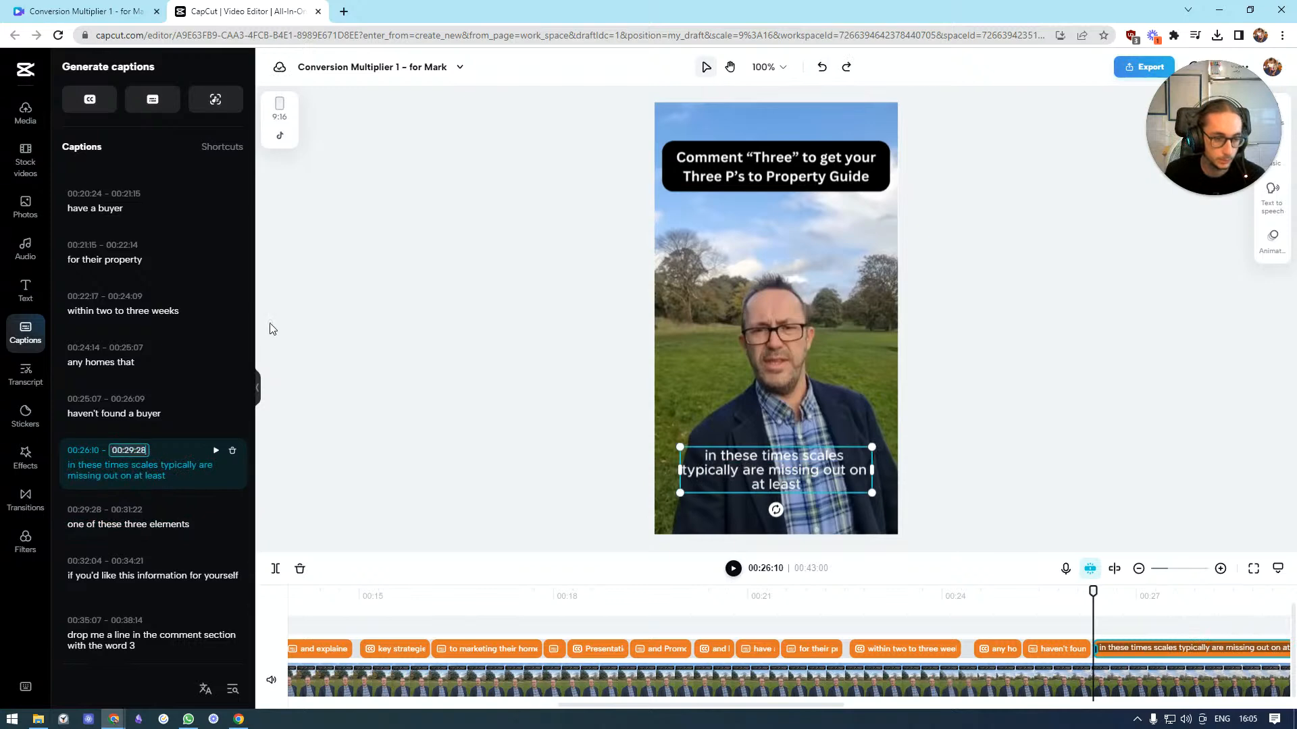
text(7)
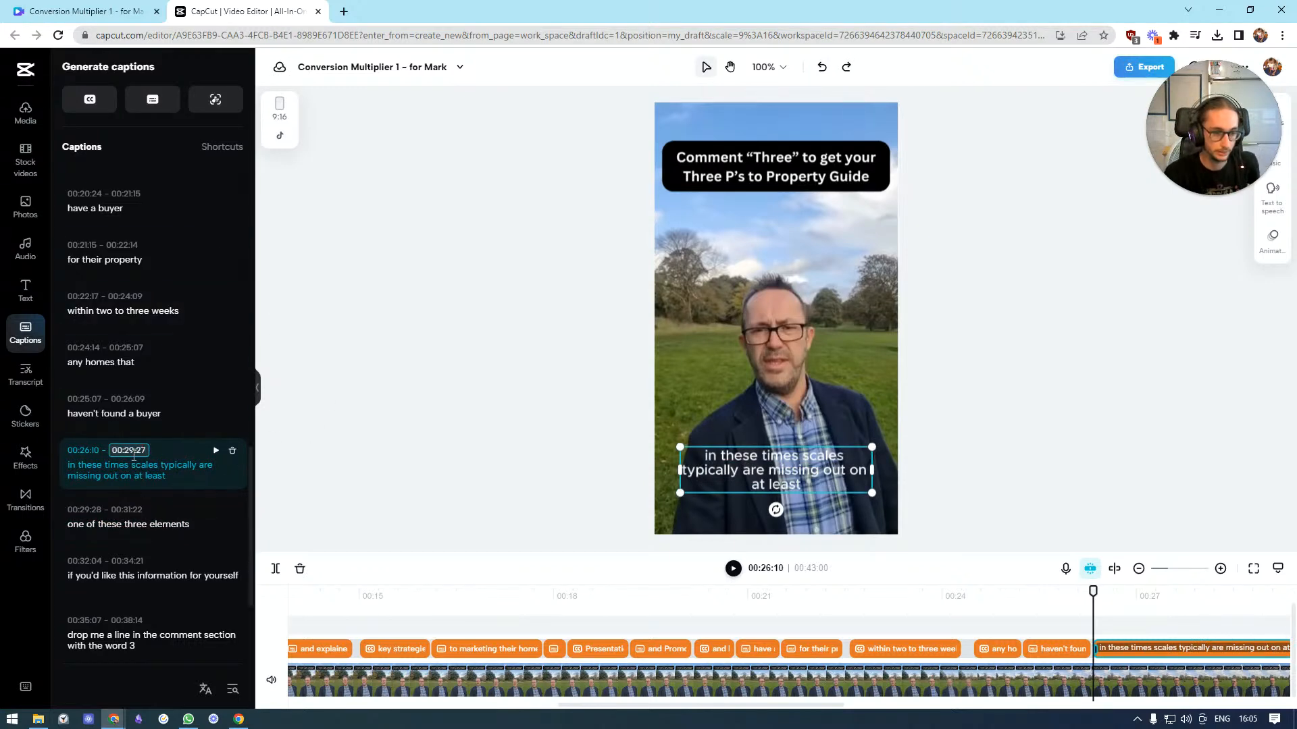
click(366, 397)
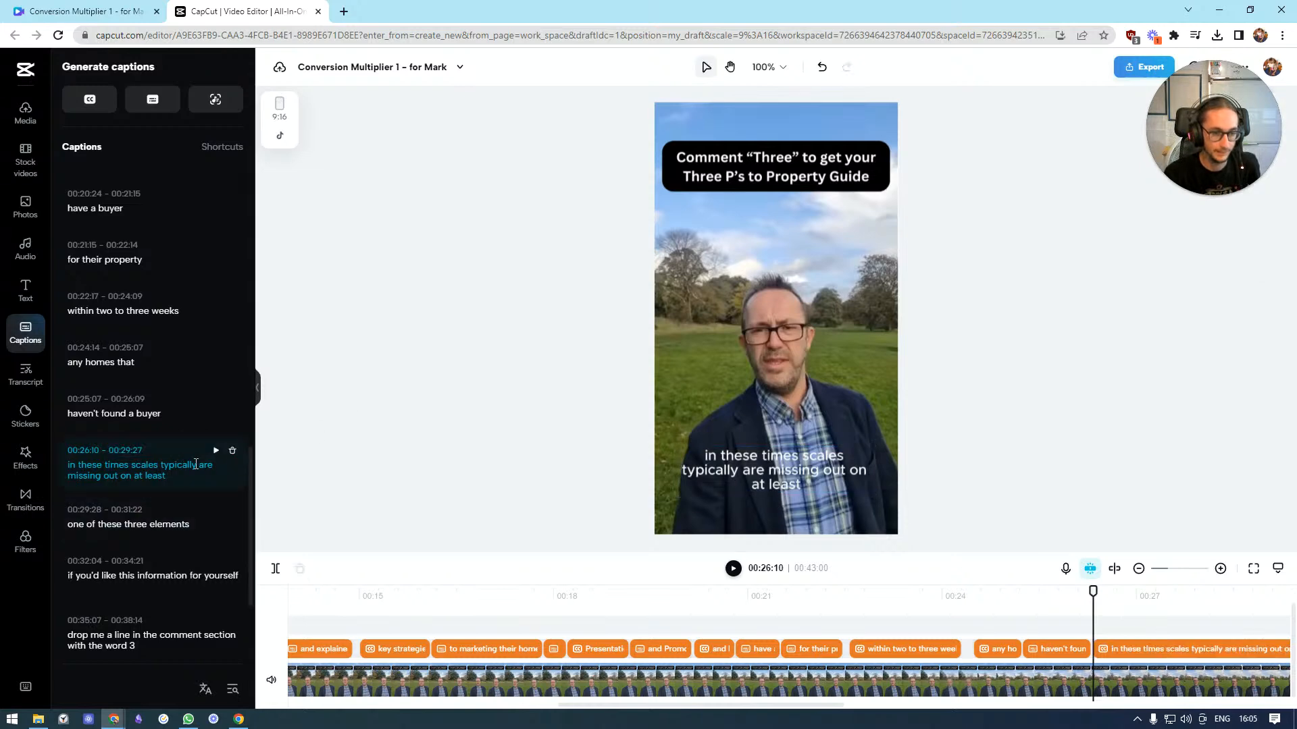
Split that caption after "in these times scales"
click(163, 466)
click(163, 466)
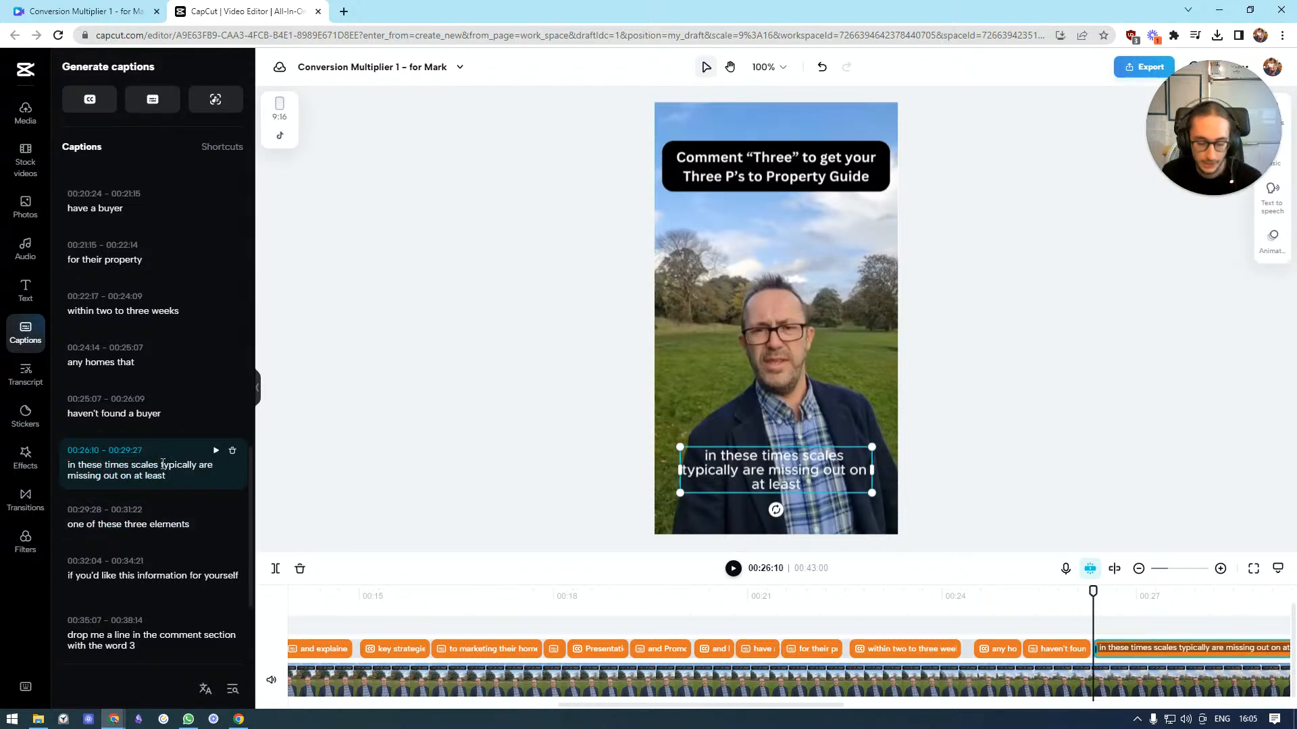
key(Return)
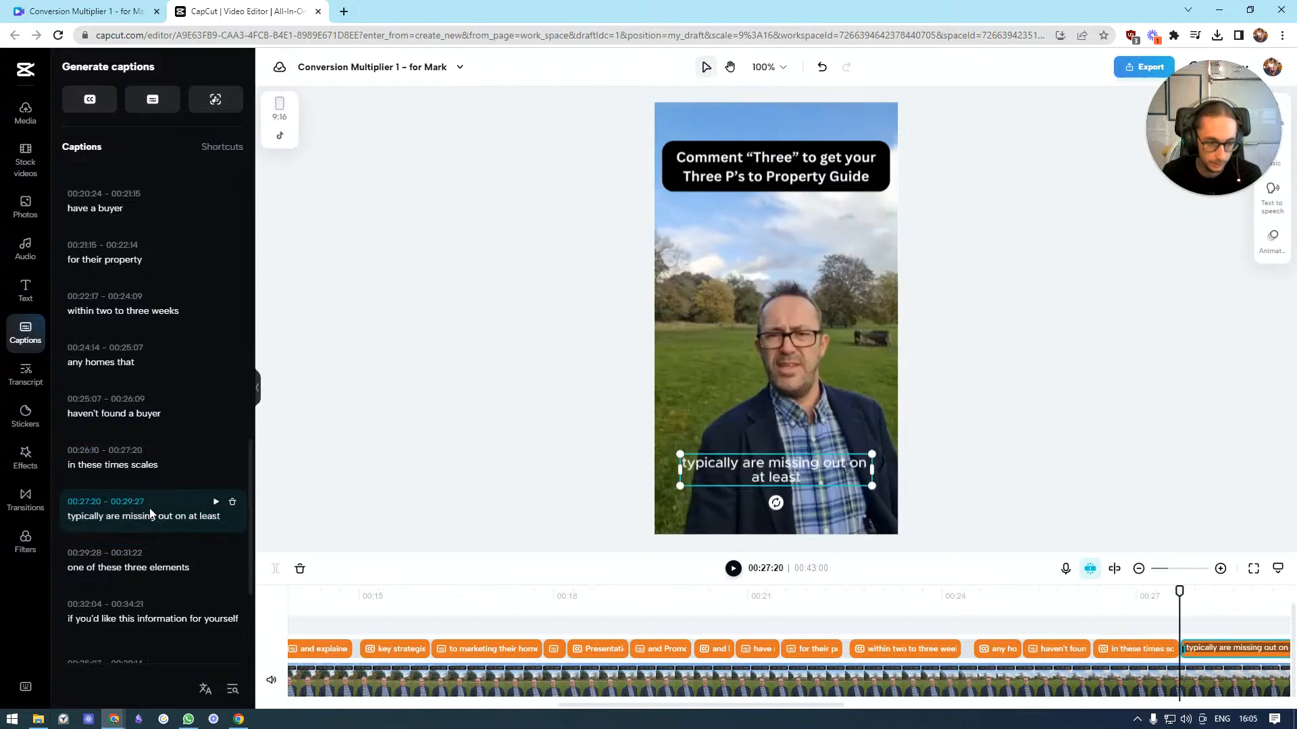
click(155, 515)
key(Return)
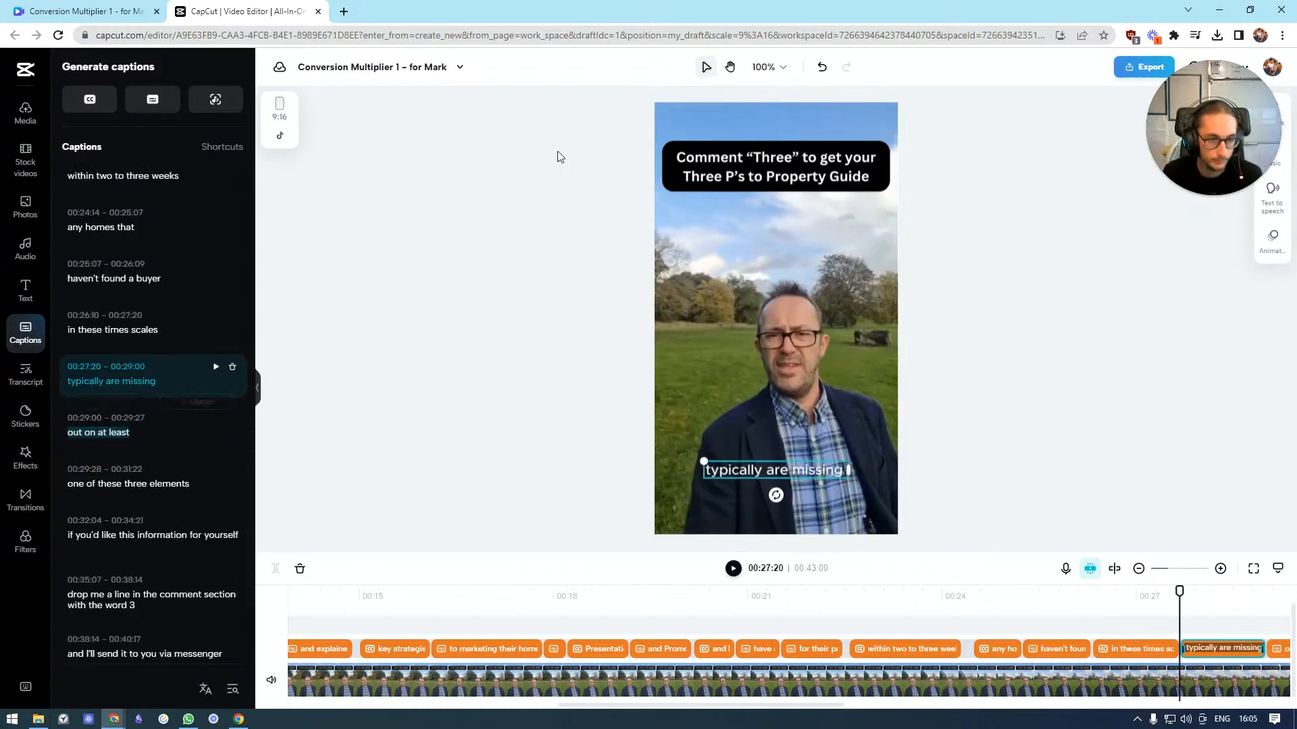
click(822, 67)
Split "typically are missing out on at least" after "missing out" and "one of these three elements" after "one of these"
click(175, 381)
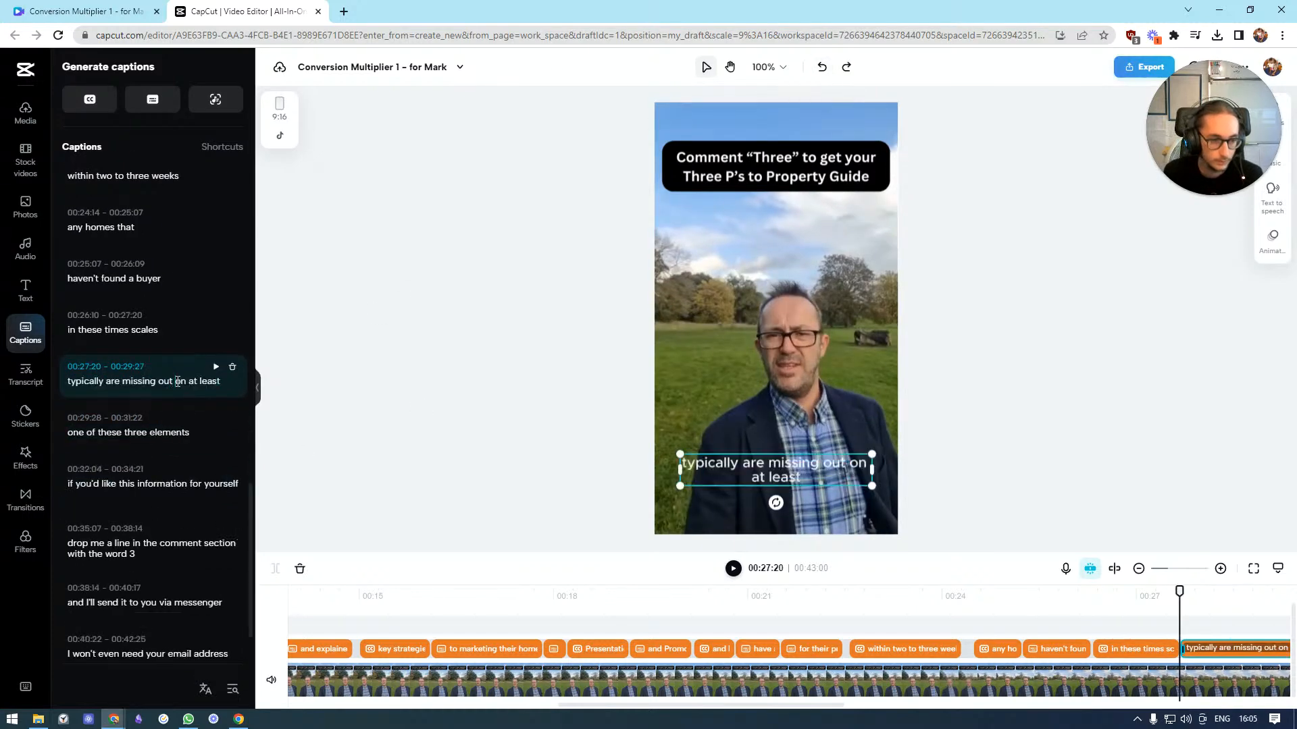
key(Return)
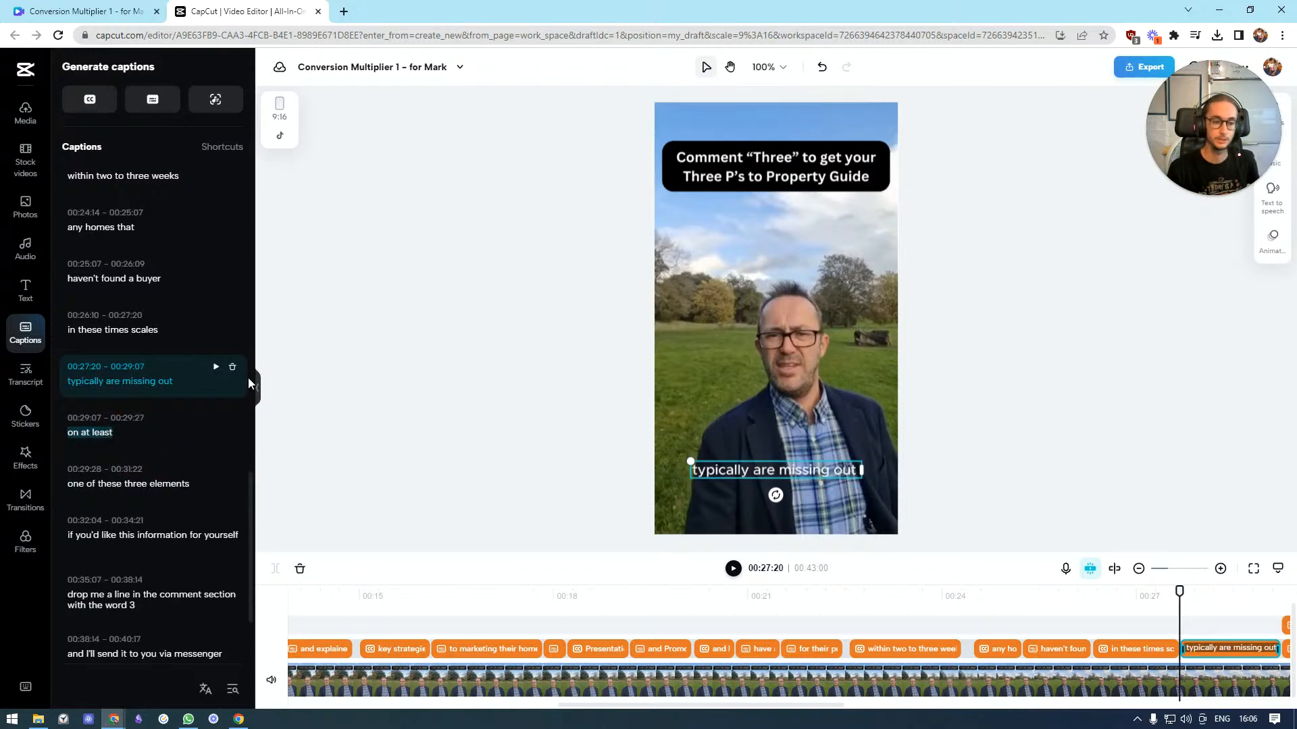
click(127, 485)
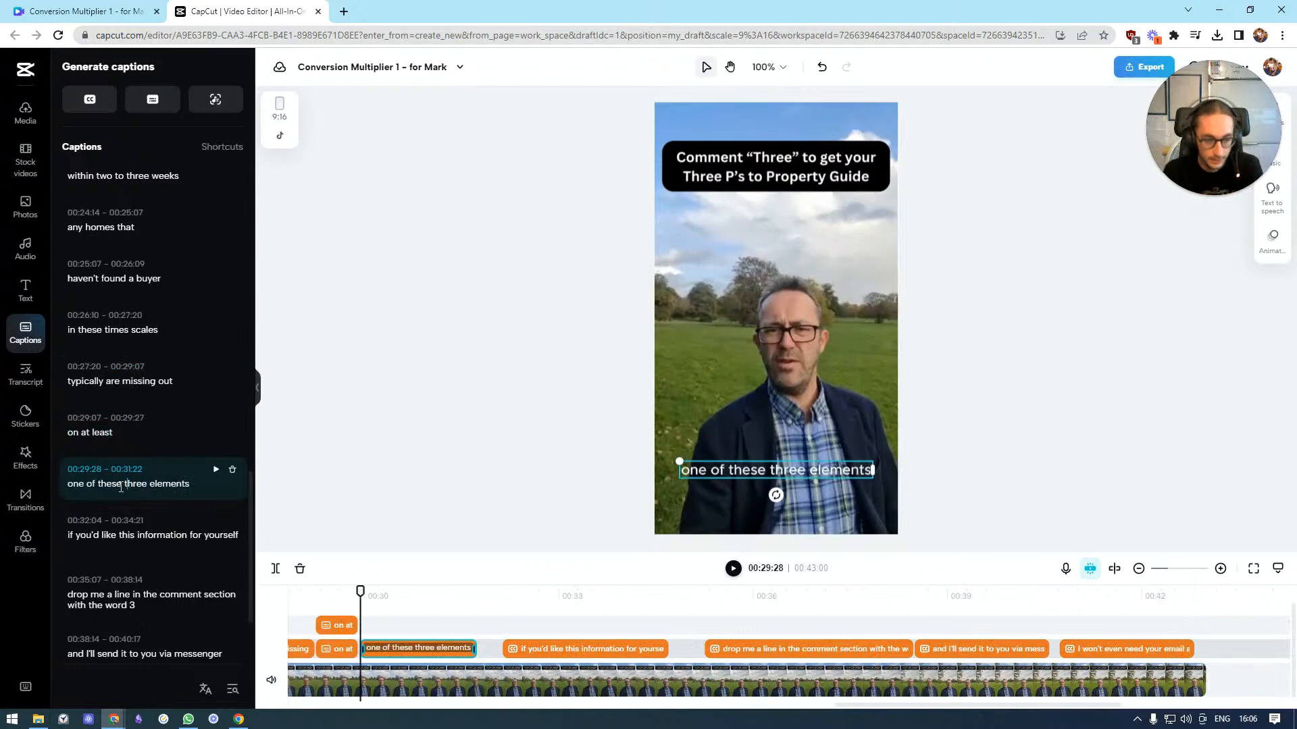
key(Return)
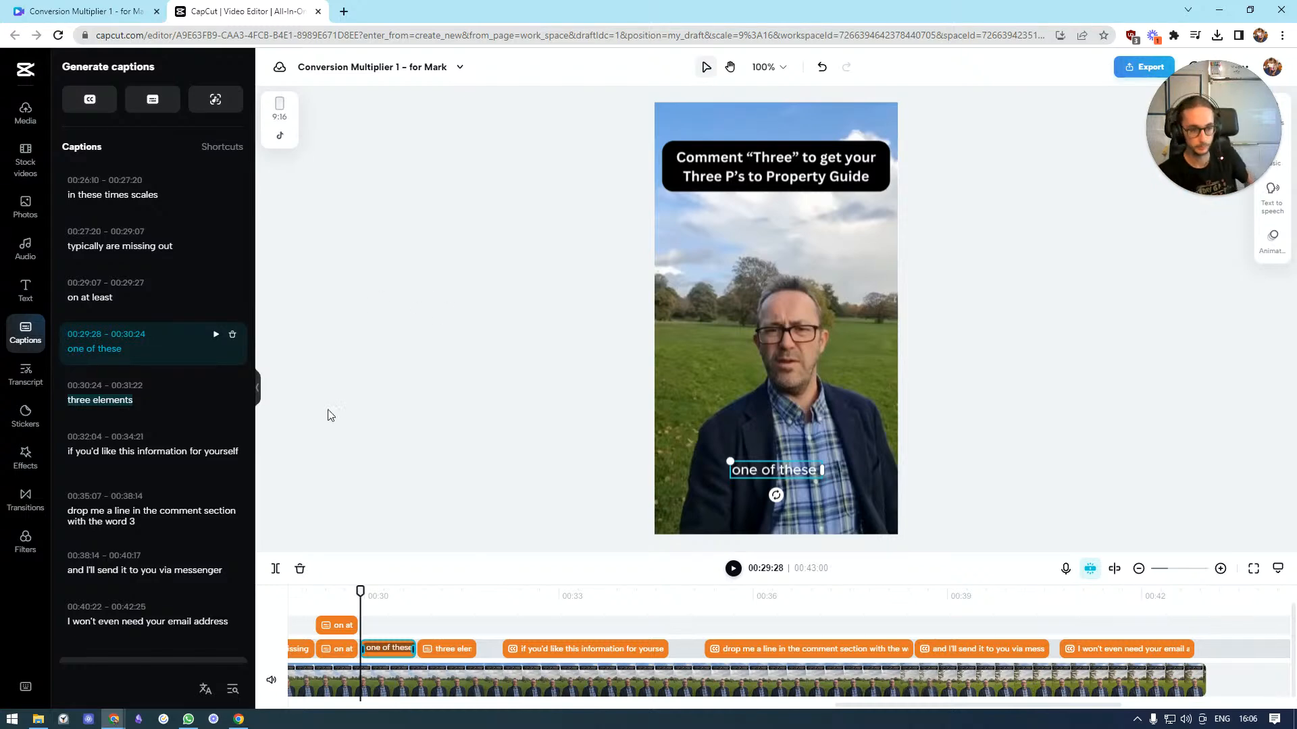
Split the "if you'd like this information for yourself" caption after "if you'd like this"
click(139, 451)
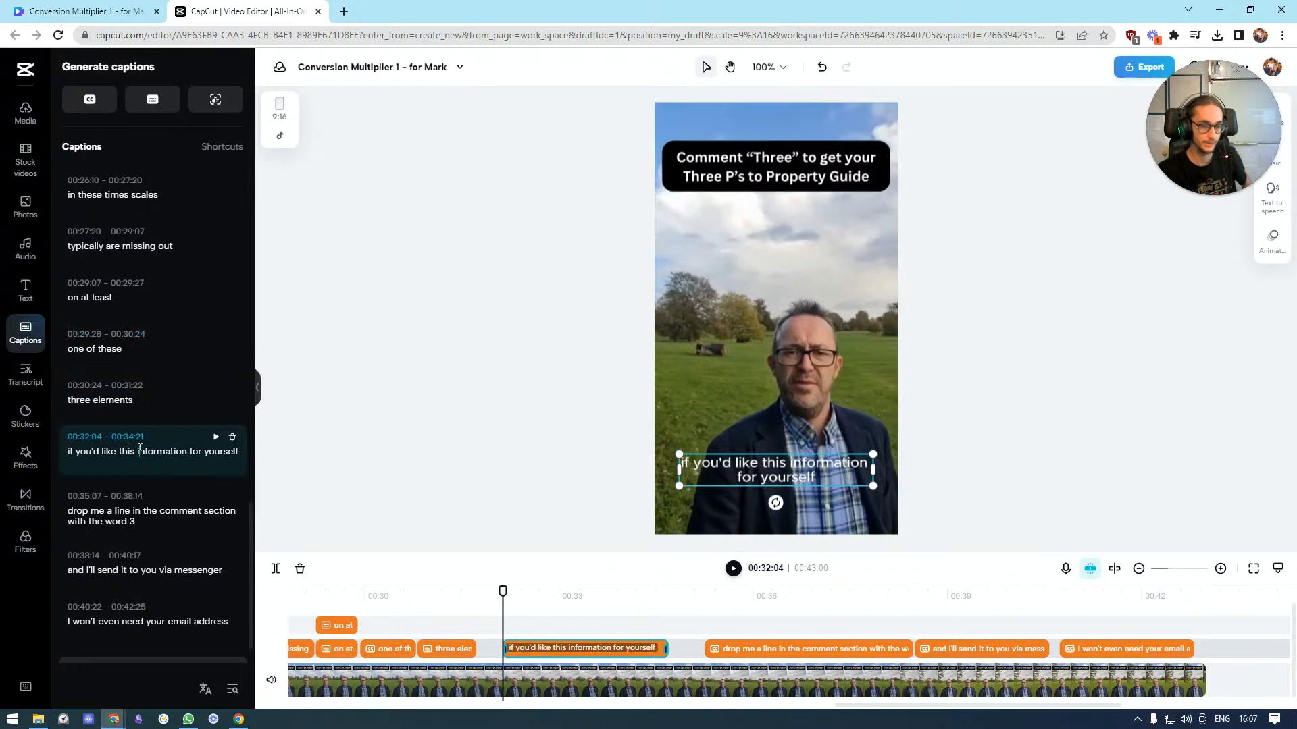
triple_click(140, 450)
click(138, 453)
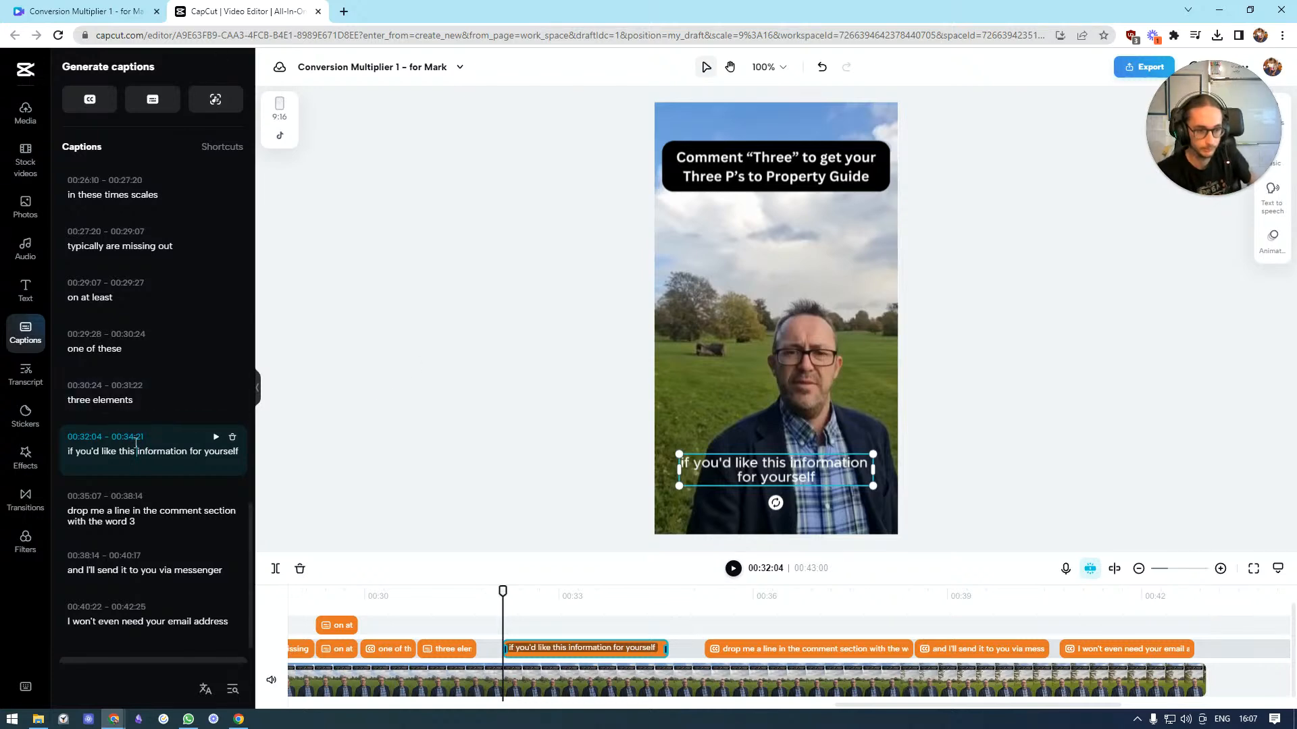
click(136, 450)
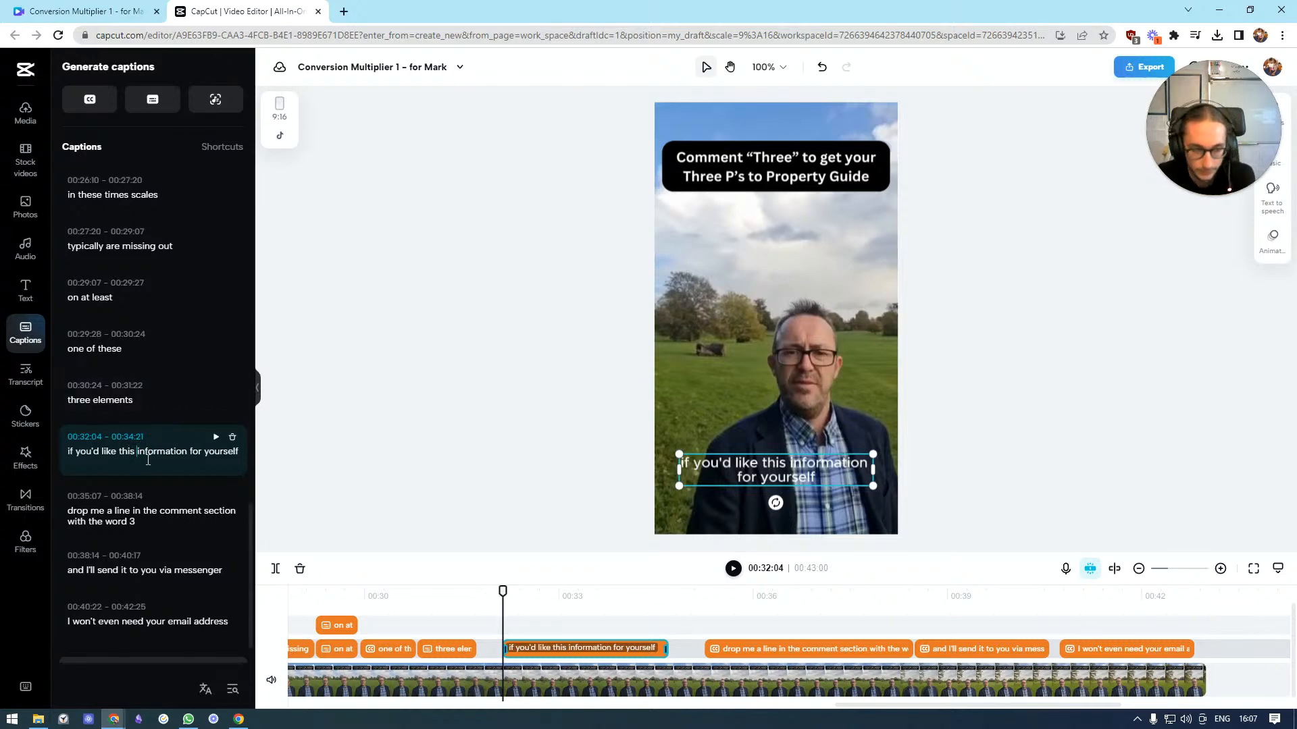
key(Return)
scroll(153, 497, down, 1)
click(122, 480)
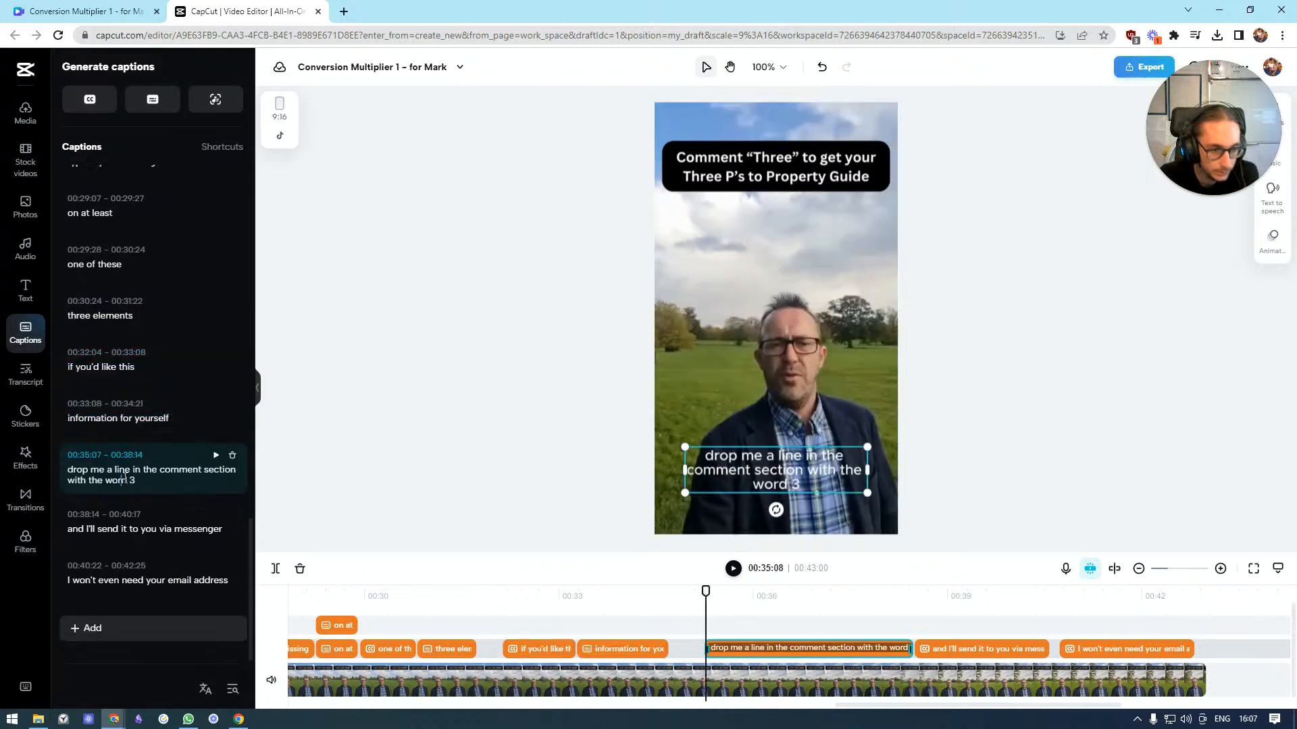
click(131, 471)
key(Return)
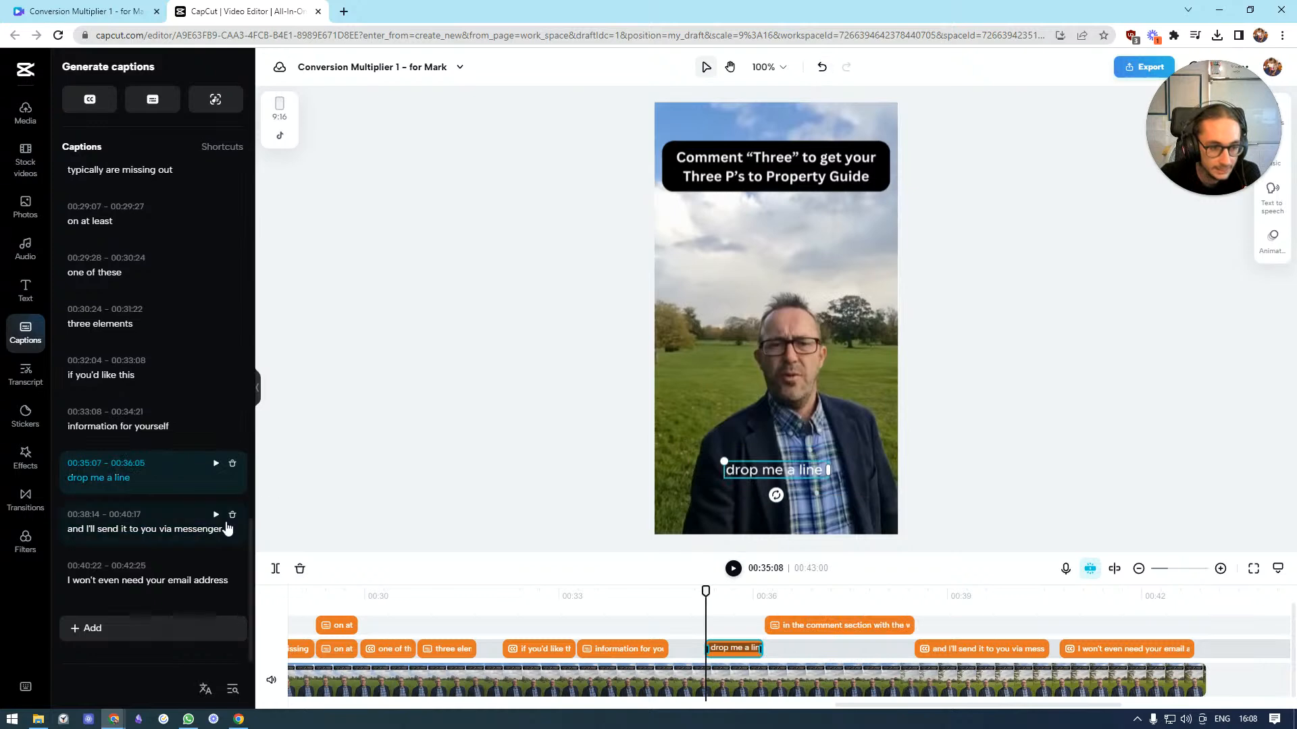
click(822, 67)
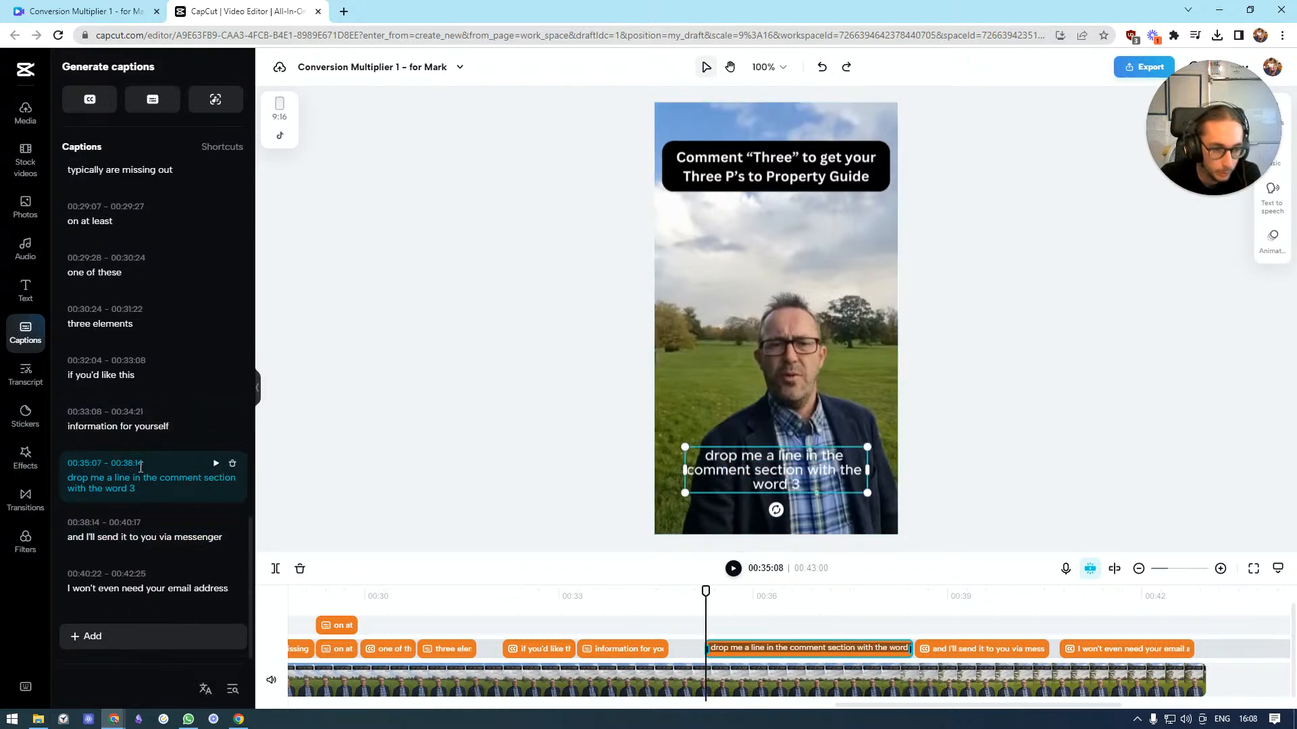
Split the "drop me a line in the comment section with the word 3" caption after "drop me a line"
click(142, 463)
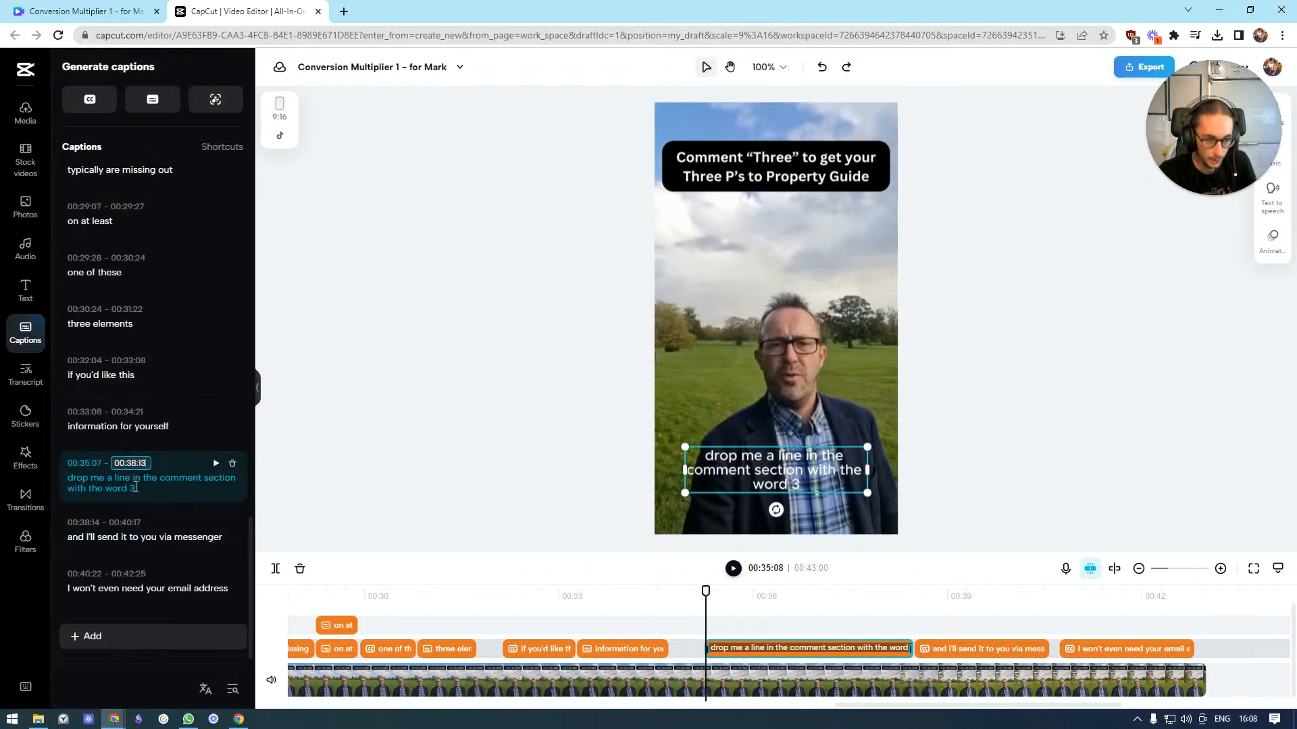
click(135, 481)
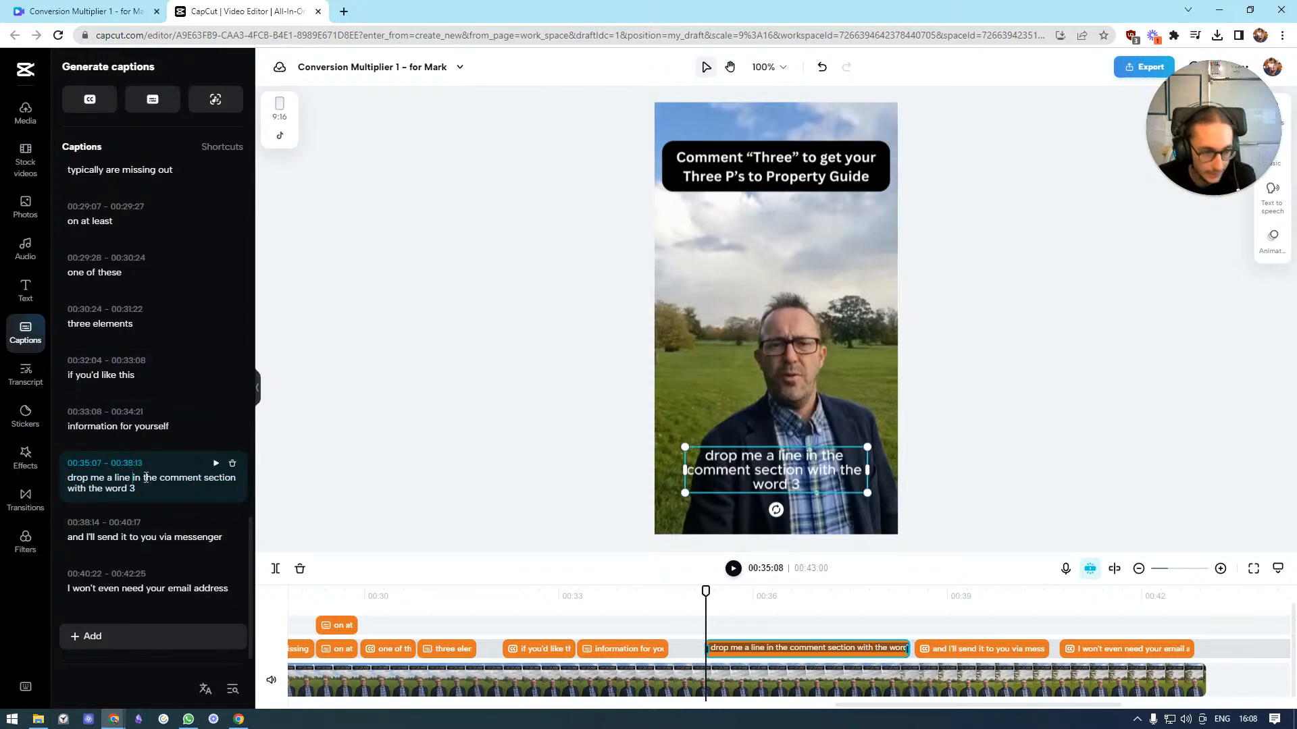
key(Return)
Split the remaining caption after "in the comment section" and replace "3" with "Three" in quotation marks
click(173, 533)
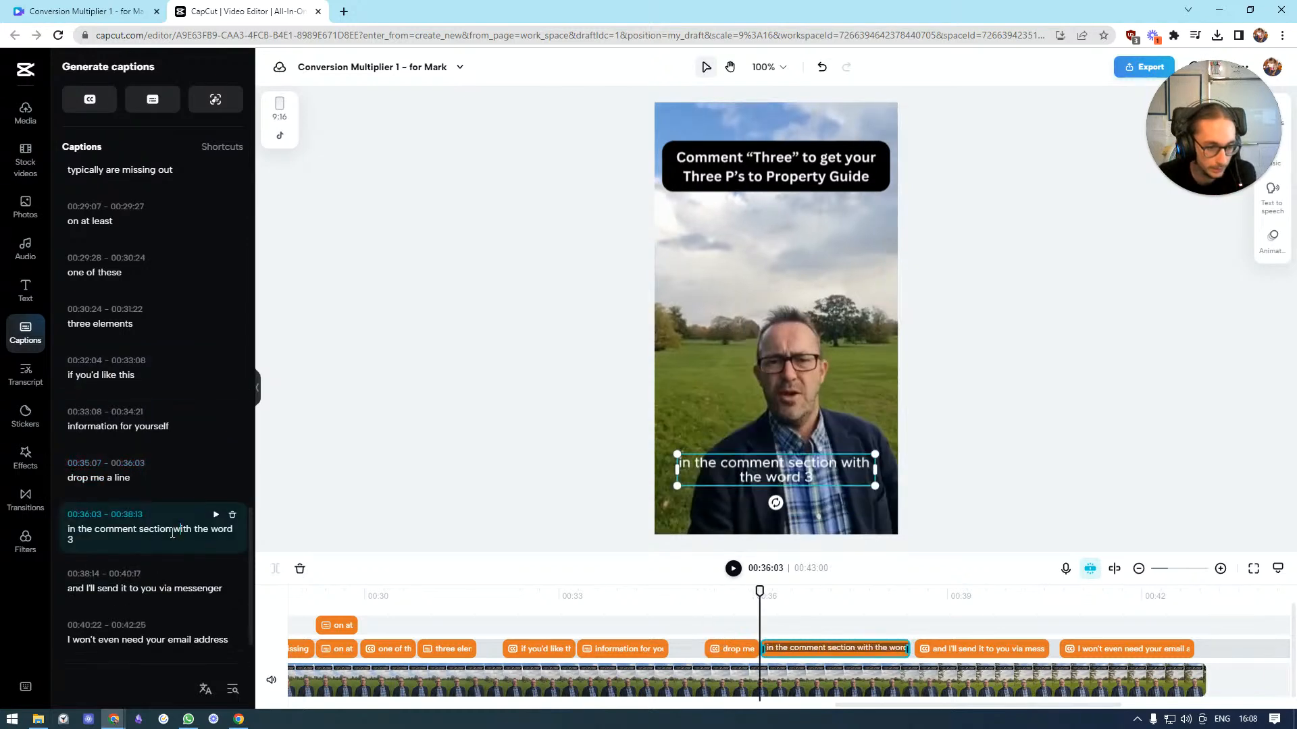
key(Return)
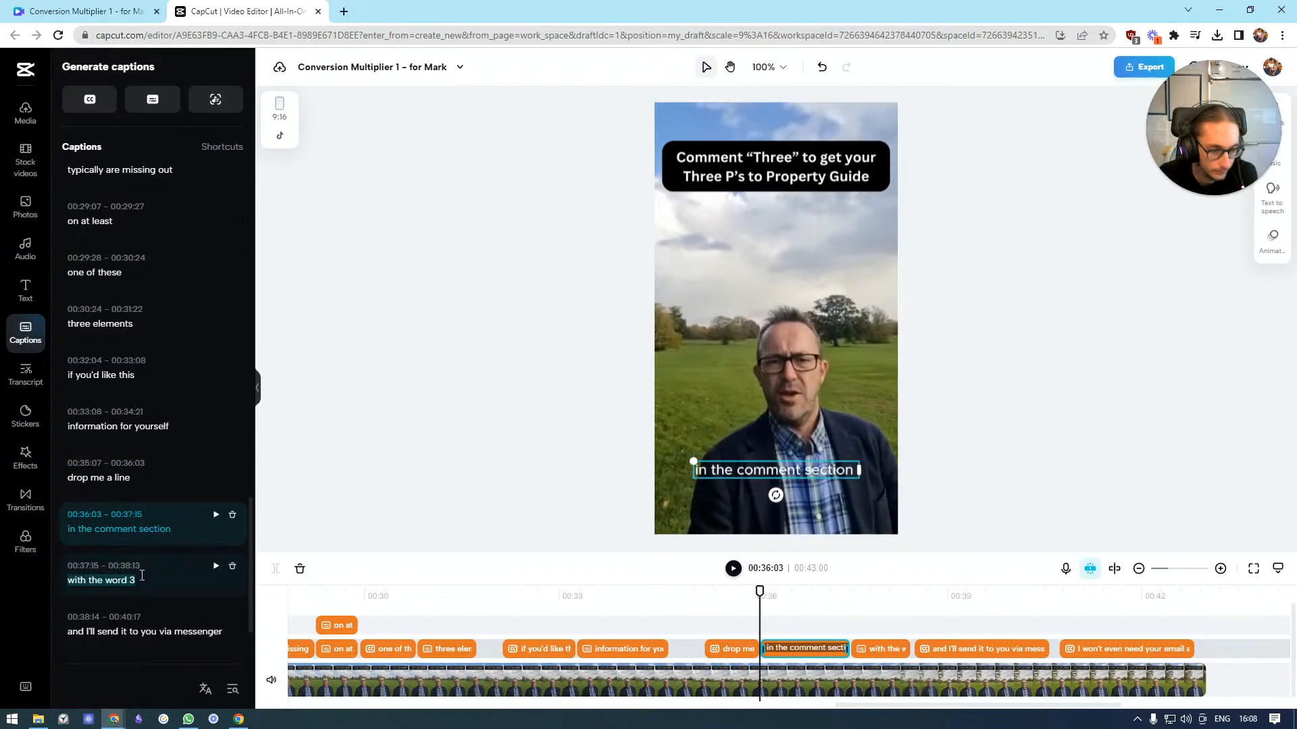
click(142, 576)
key(BackSpace)
text(T)
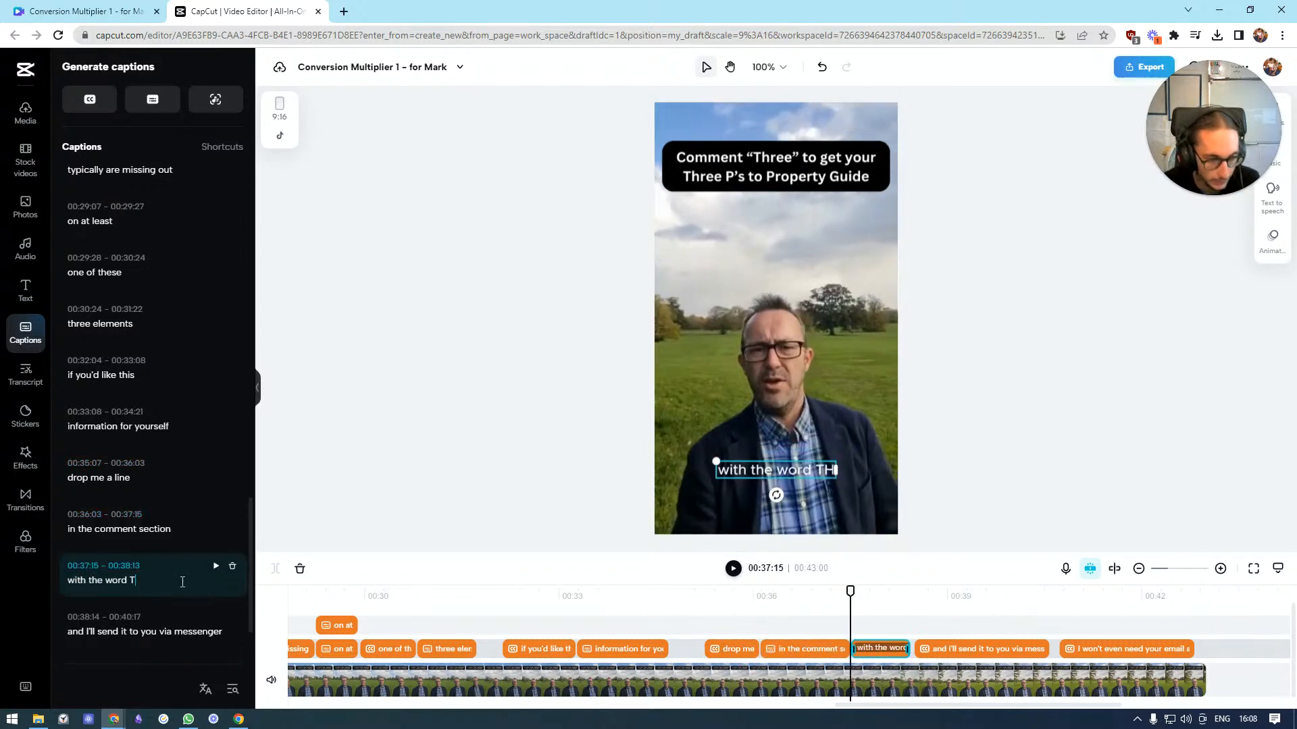
text(hree")
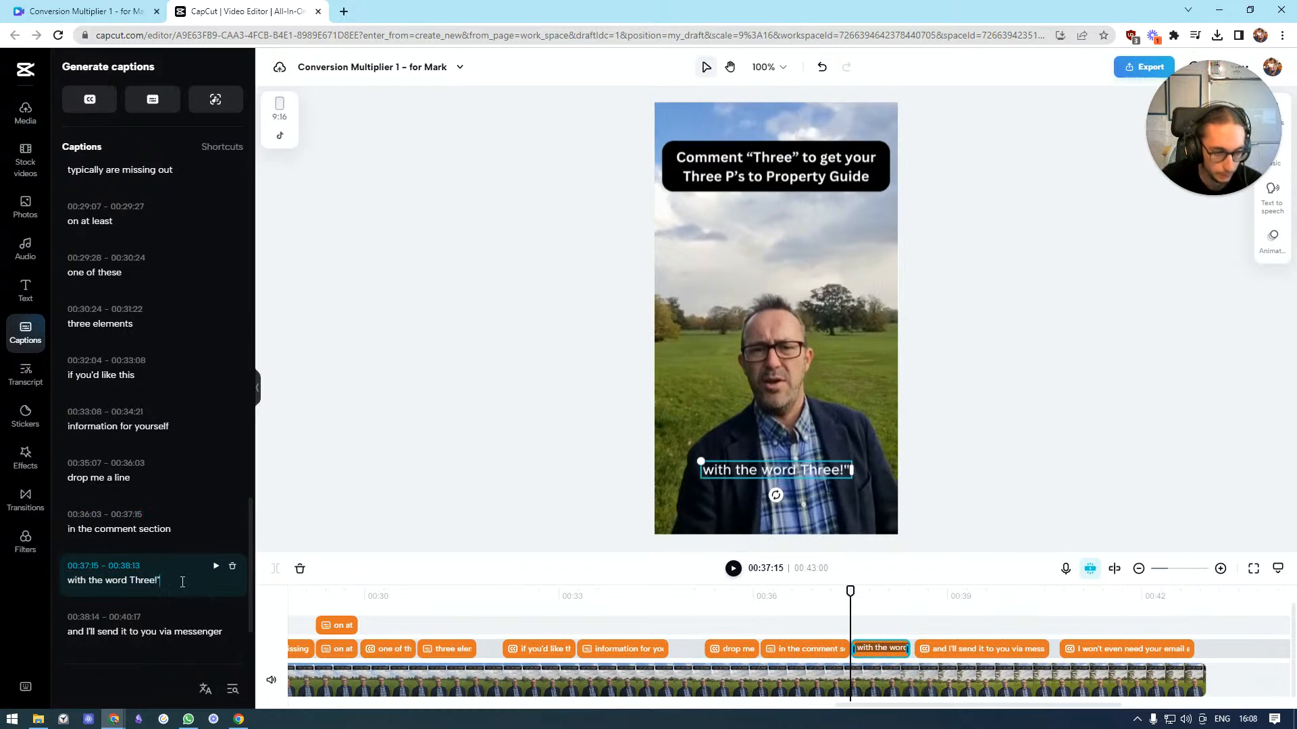
text(")
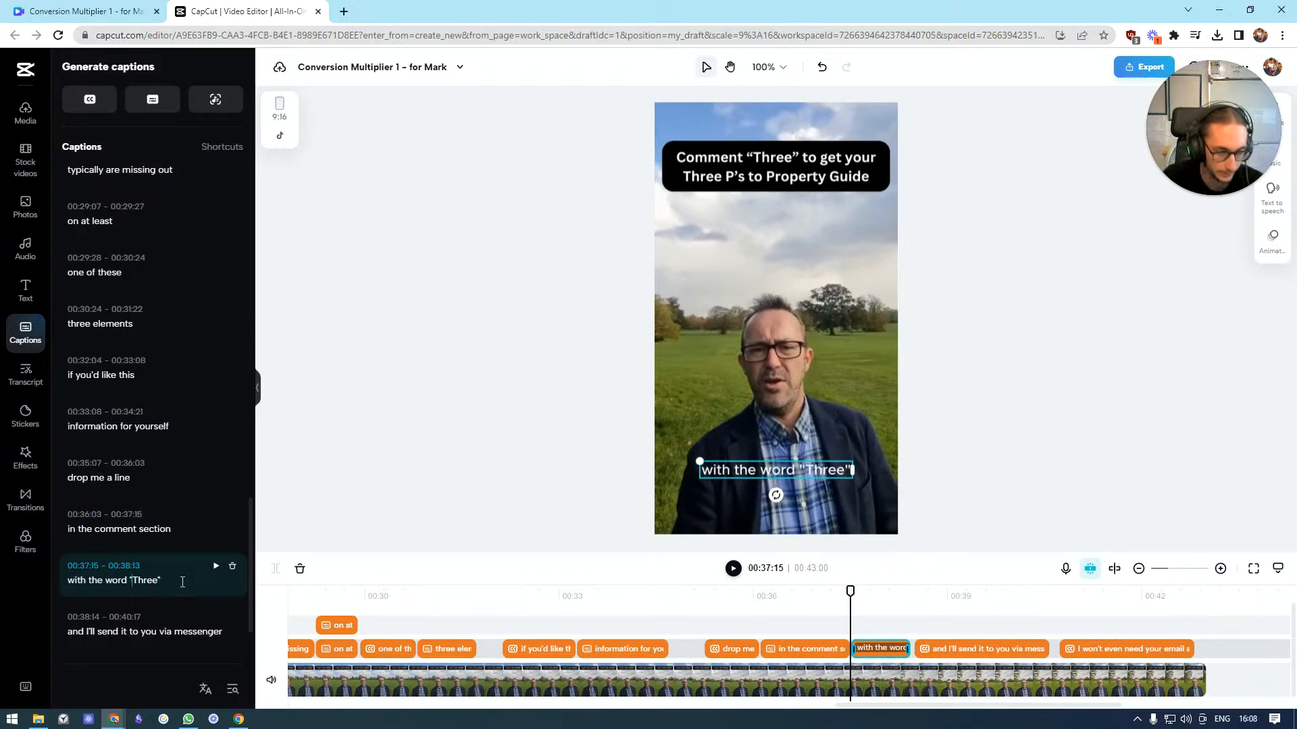
Split the "and I'll send it to you via messenger" caption after "and I'll send it"
click(124, 635)
click(129, 635)
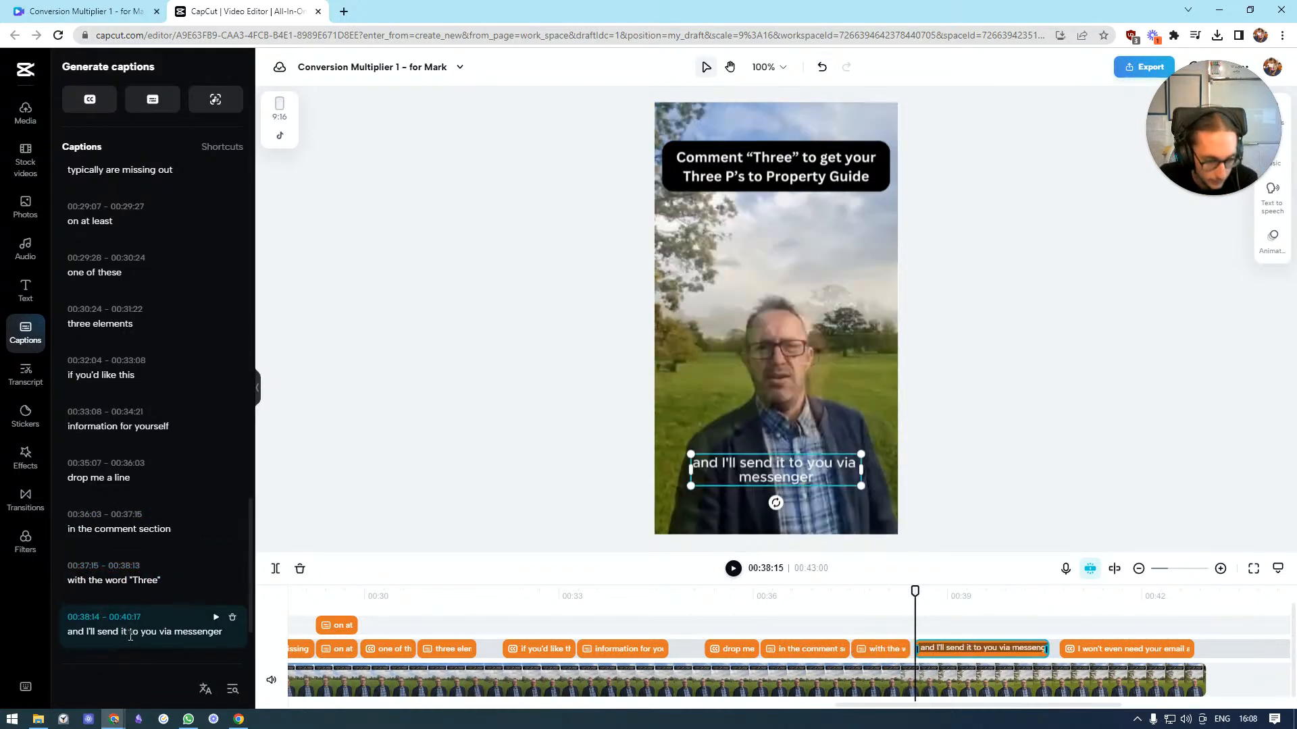
key(Return)
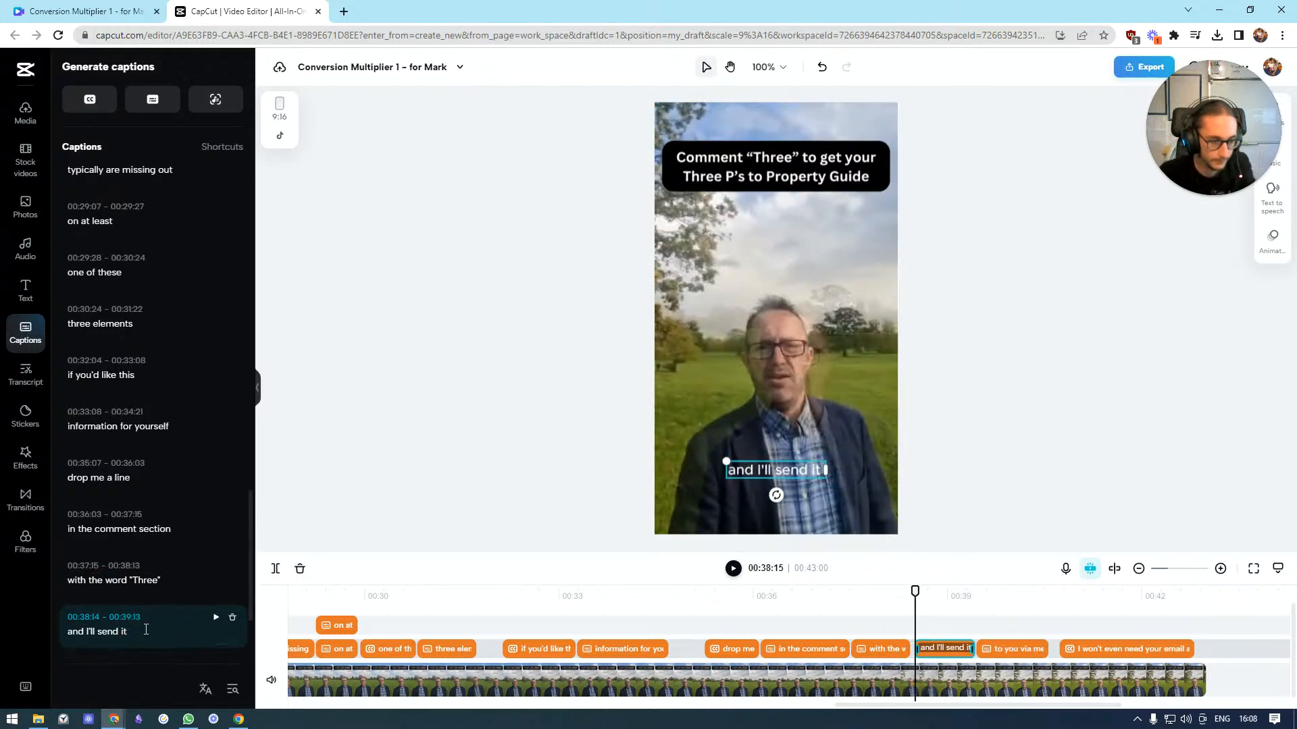
Capitalise "messenger" to "Messenger" in the "to you via messenger" caption
scroll(180, 516, down, 2)
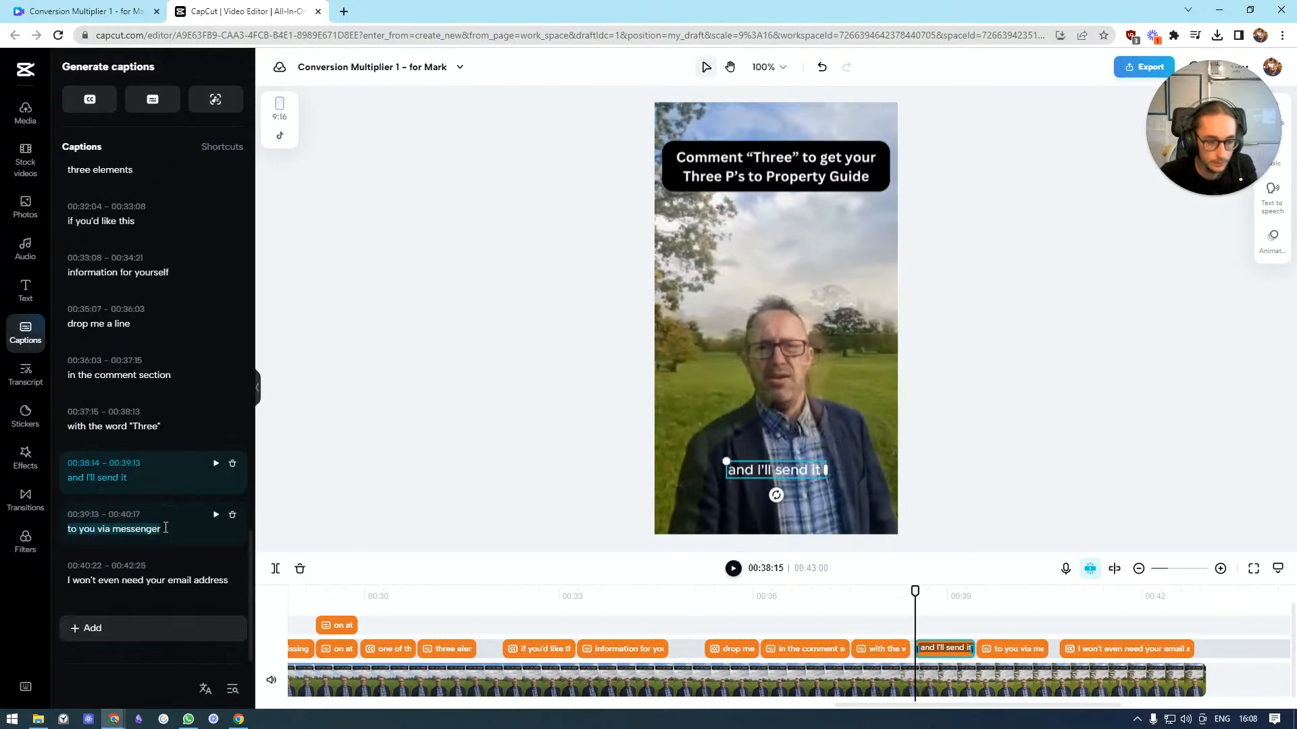
click(166, 527)
click(123, 529)
key(BackSpace)
text(M)
Split "I won't even need your email address" after "need" and add an extra "s" to "address"
click(125, 581)
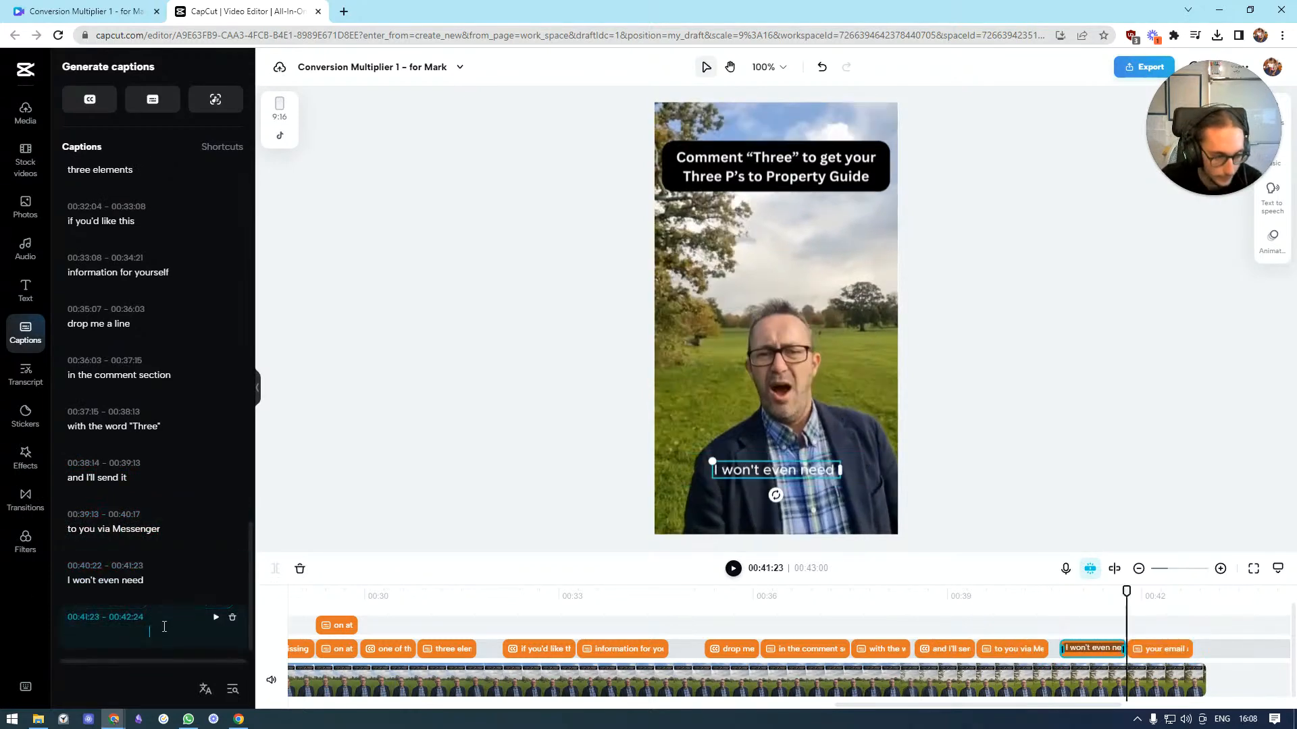
click(164, 620)
text(sss)
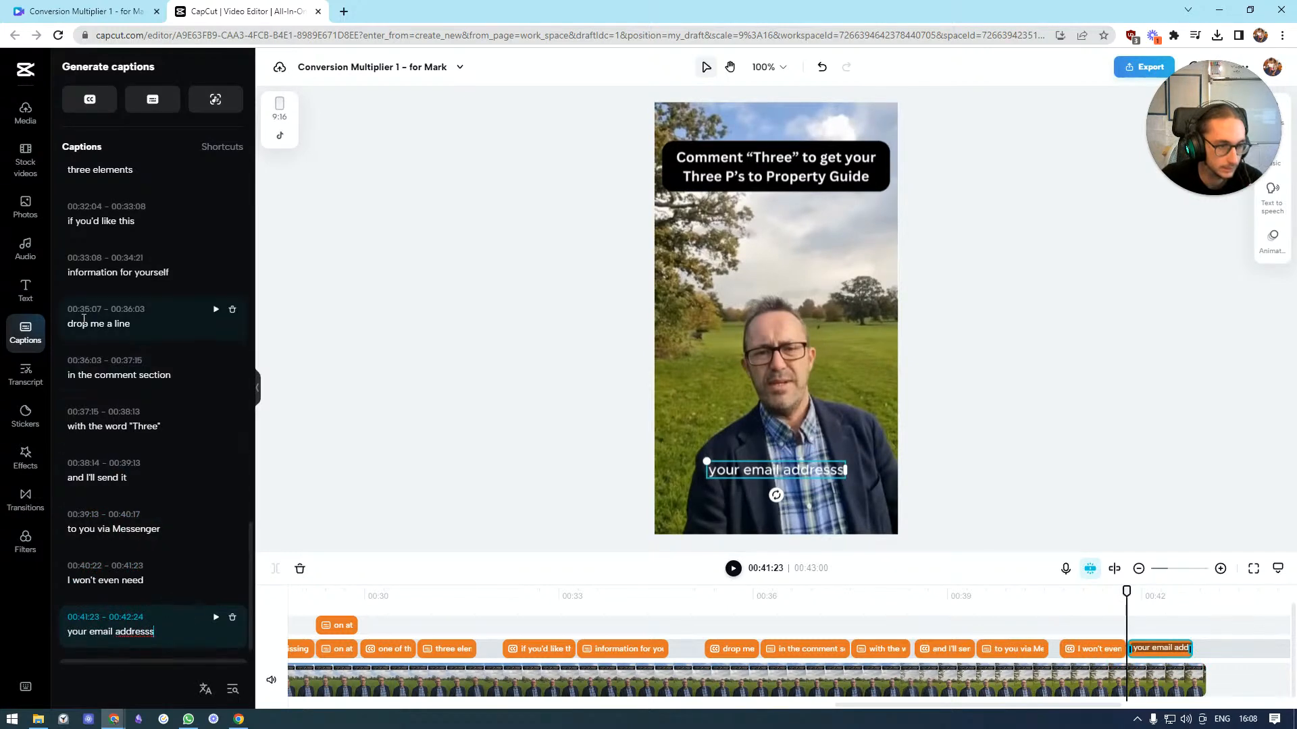
Capitalise the first word of the "if you'd like this" caption to "If"
click(74, 223)
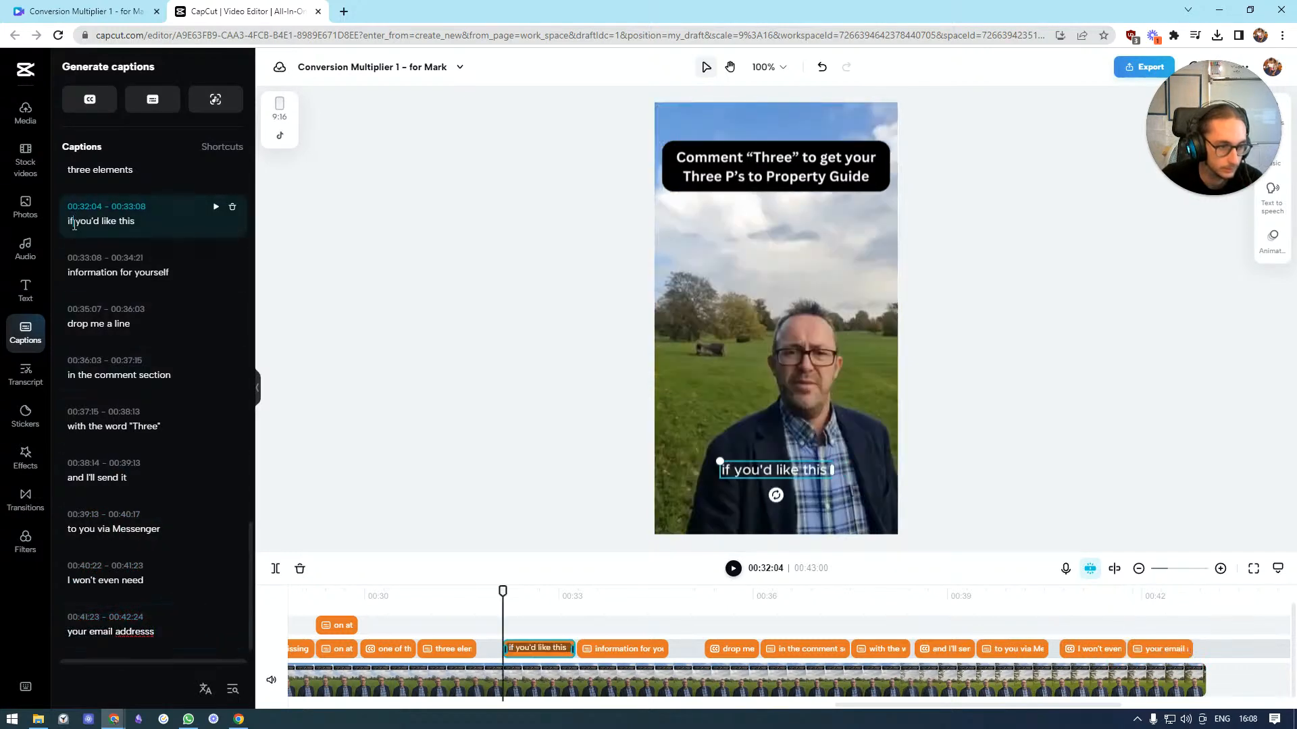
key(BackSpace)
text(I)
Scroll back through the caption list and timeline to review the captions from the video's start
scroll(115, 370, up, 20)
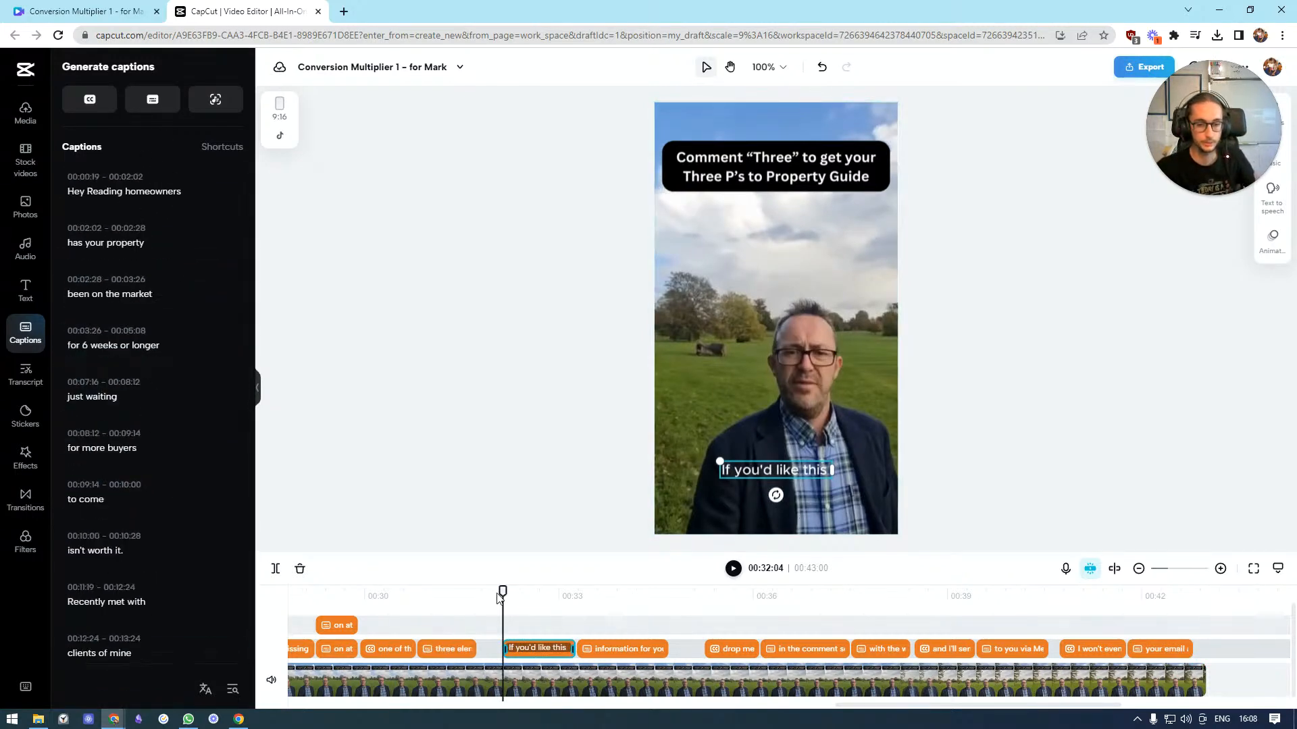
drag(503, 595, 457, 595)
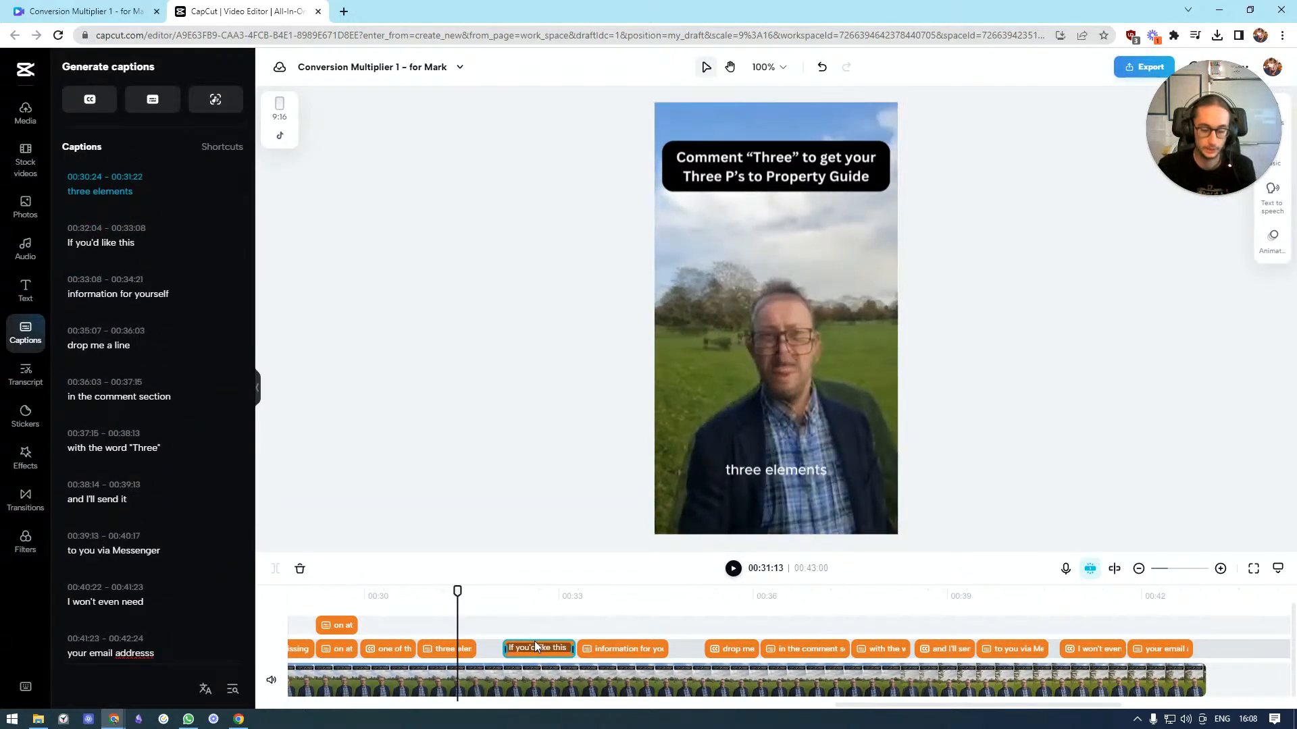
scroll(544, 626, down, 6)
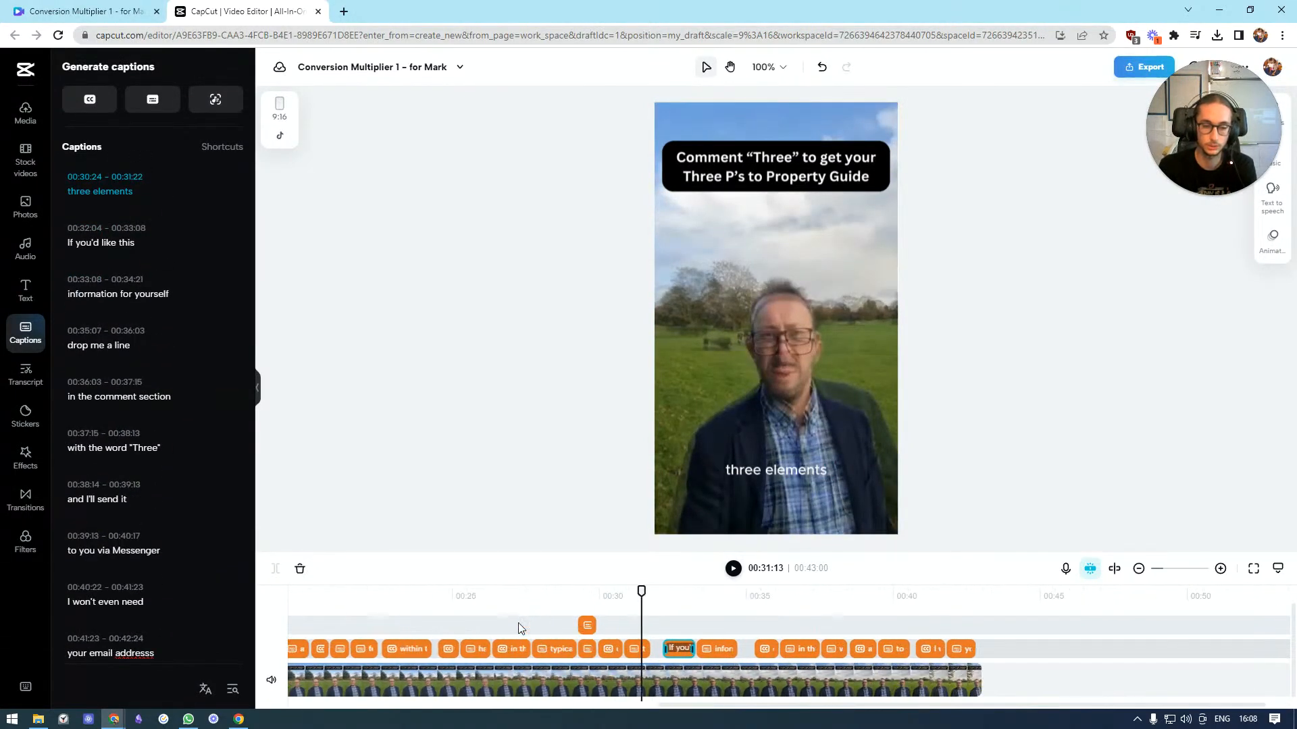
scroll(517, 623, down, 4)
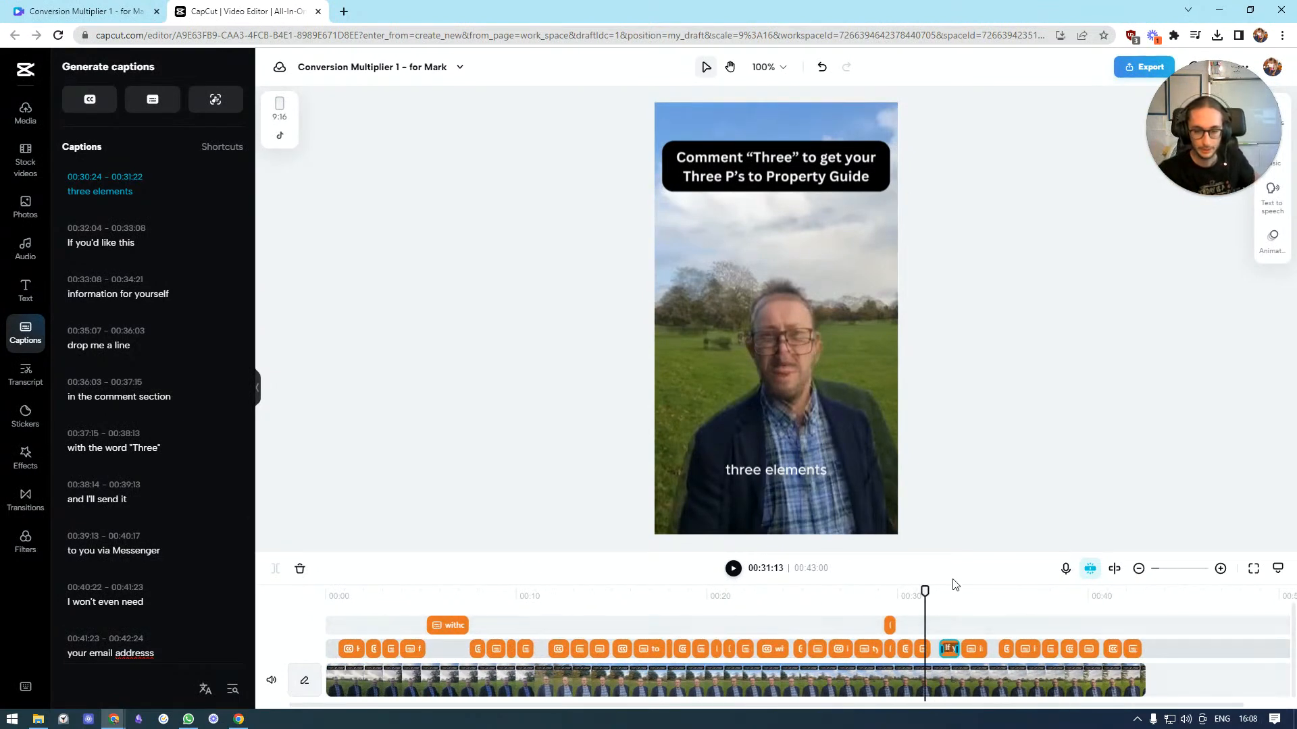
drag(925, 595, 450, 579)
scroll(140, 304, up, 3)
scroll(146, 356, down, 10)
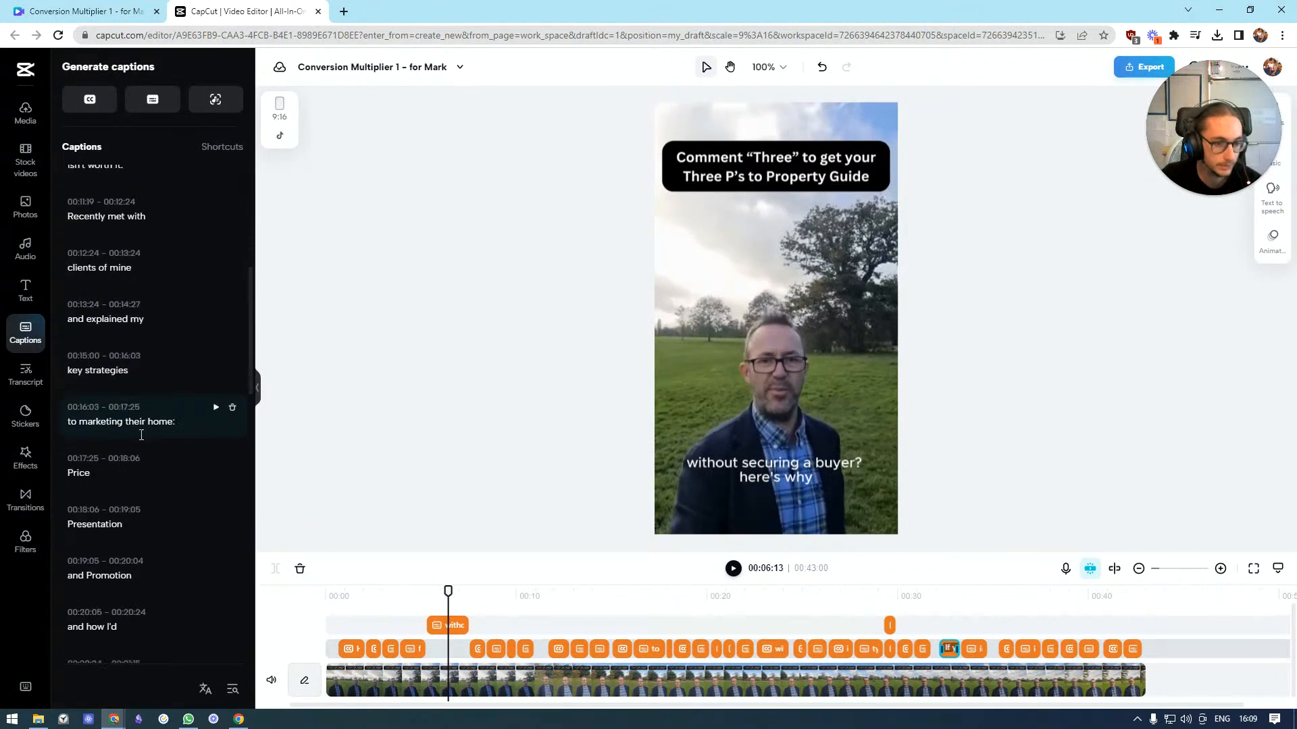
Delete the stray "on at least" caption from the extra caption track
scroll(146, 449, up, 10)
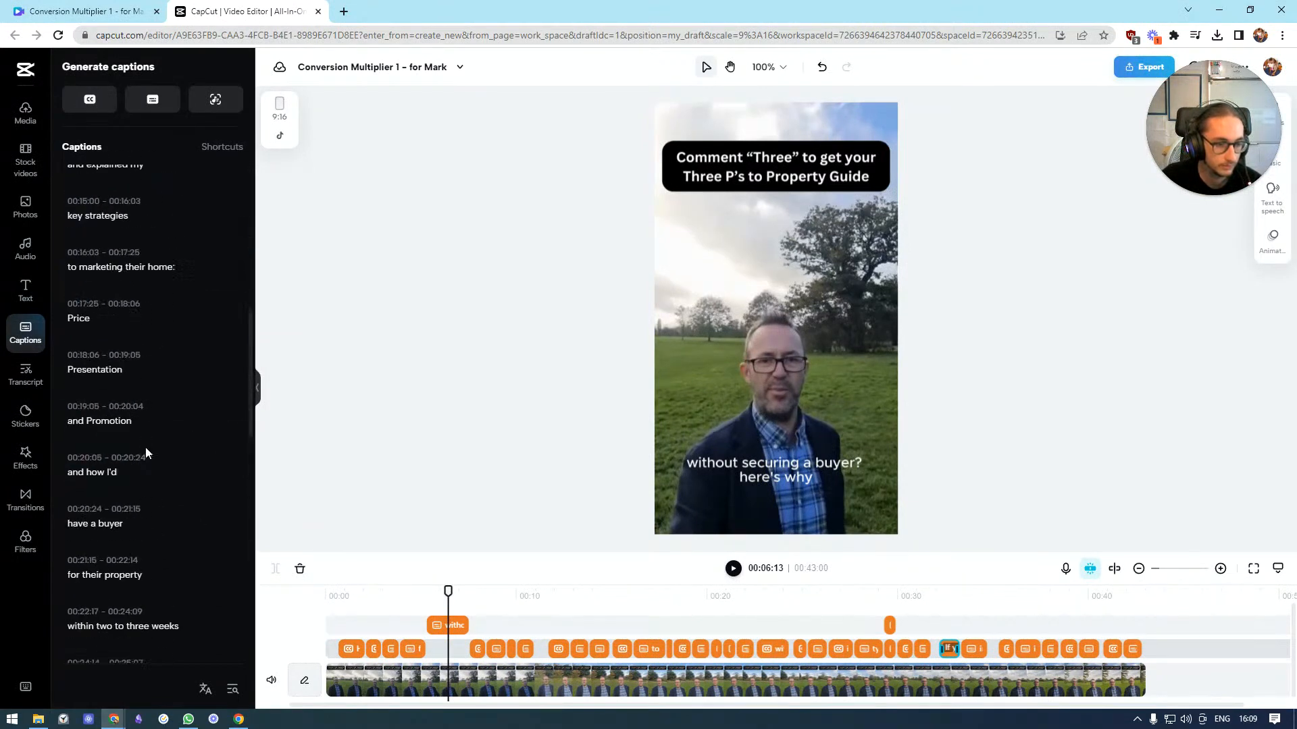
scroll(175, 317, down, 4)
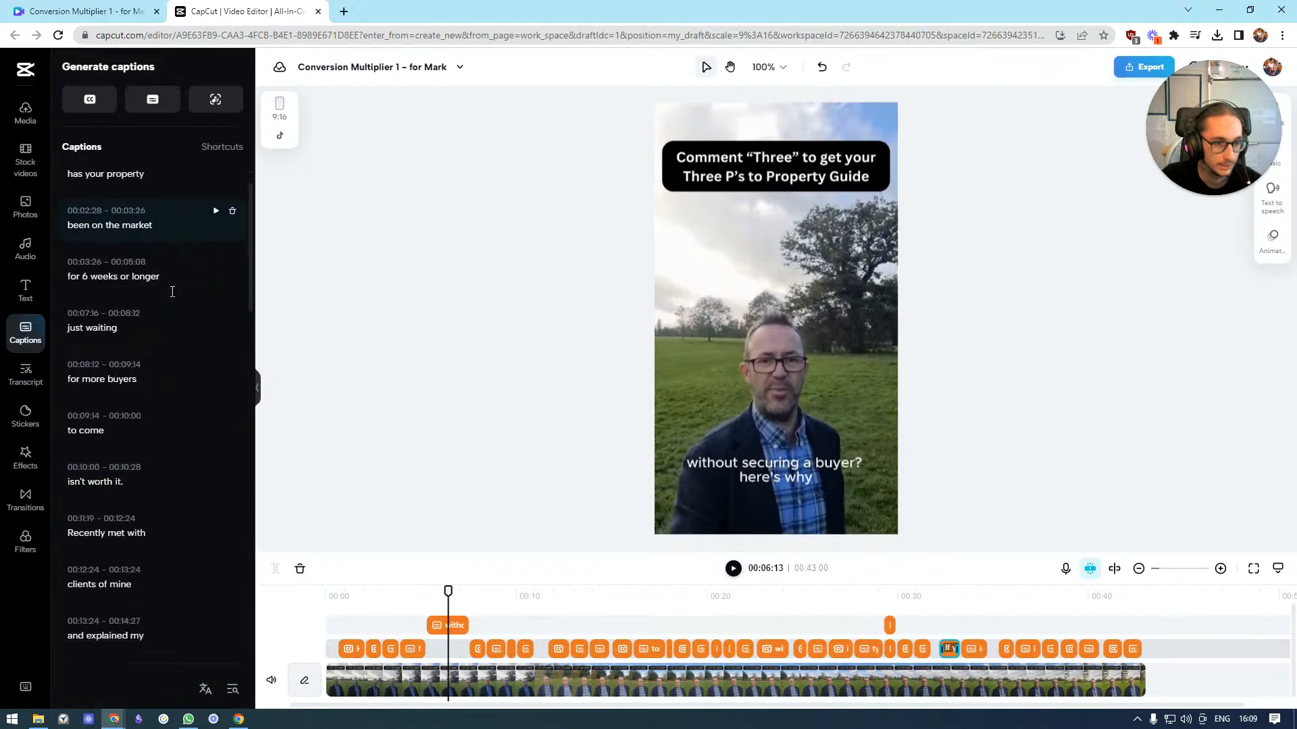
click(431, 628)
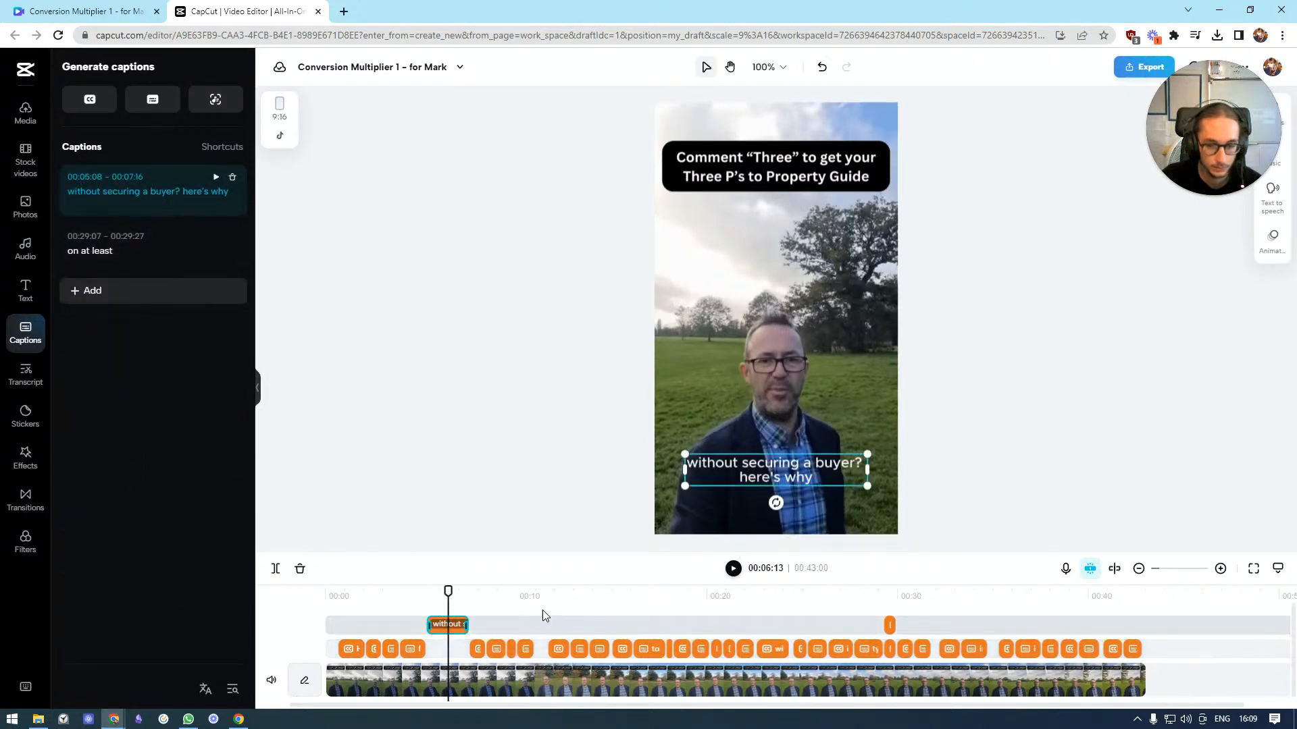
click(898, 650)
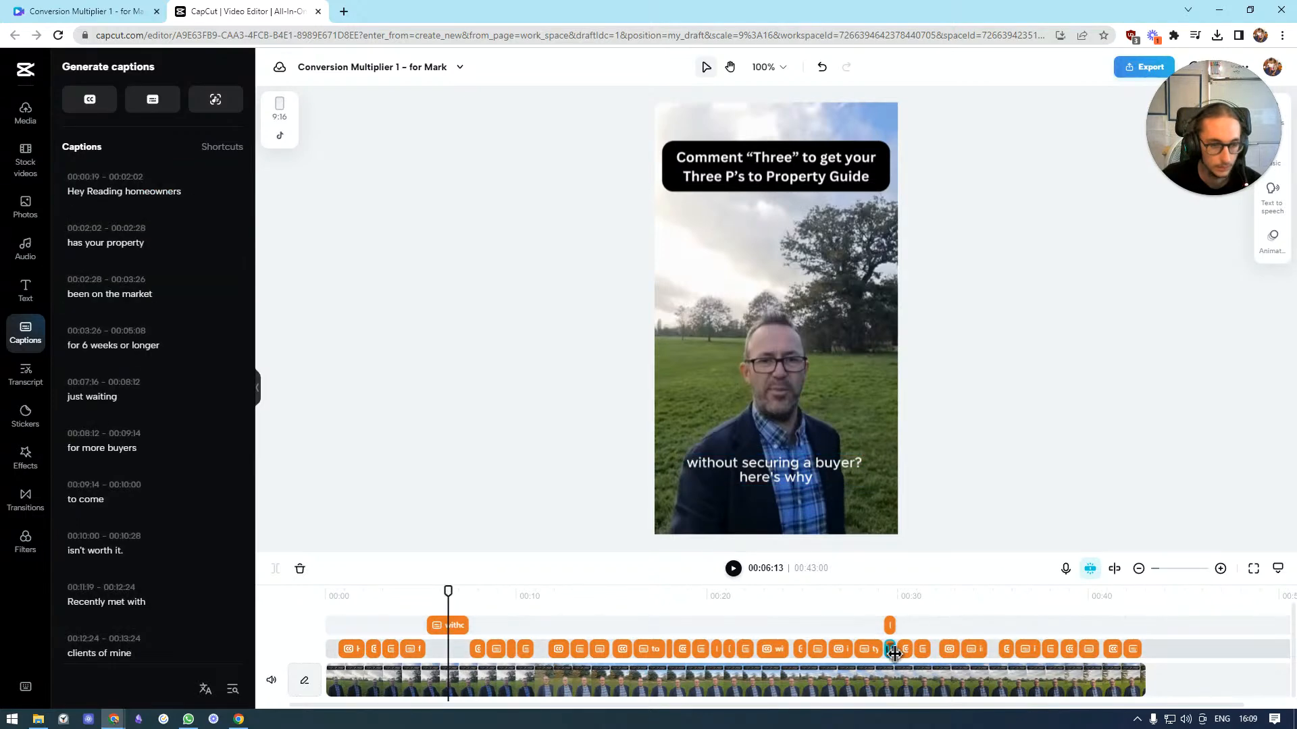
scroll(162, 440, down, 10)
scroll(162, 436, up, 3)
scroll(163, 431, down, 3)
scroll(164, 430, down, 5)
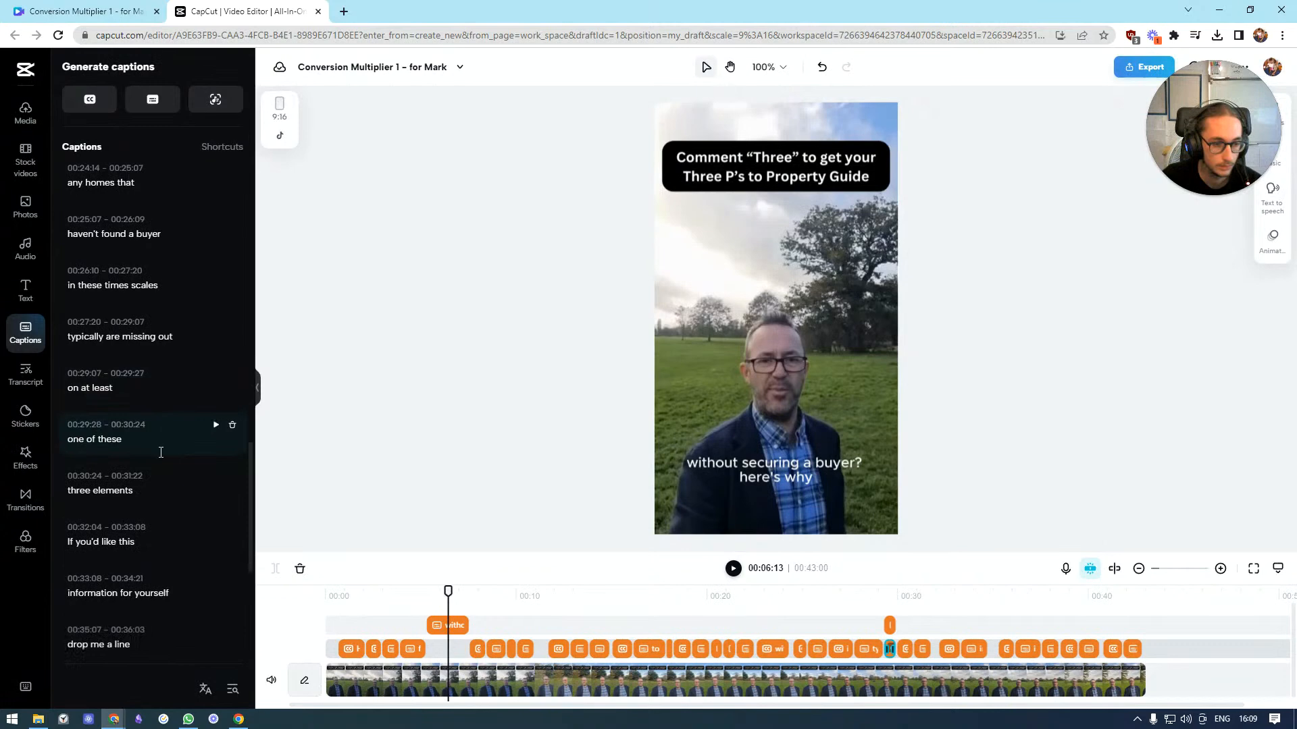
click(894, 629)
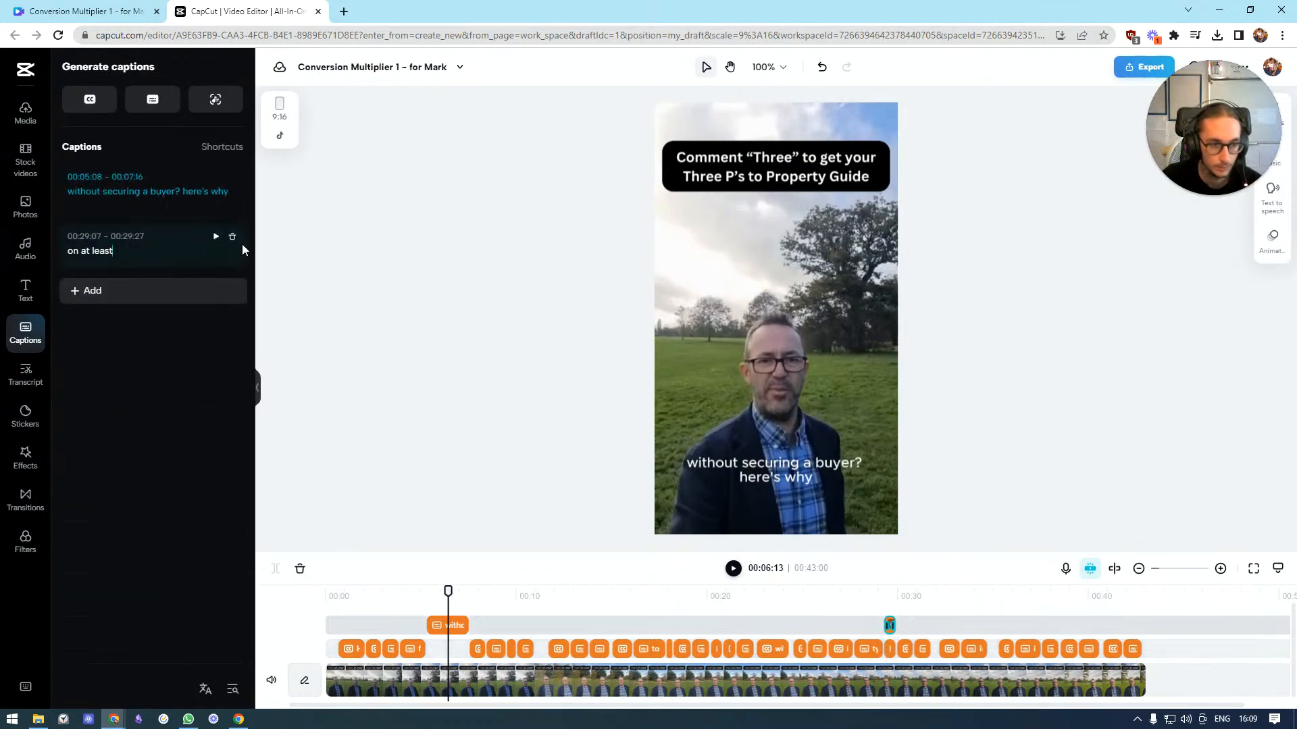
click(233, 237)
Move the "without securing a buyer? here's why" caption down into the main caption track and preview it
drag(441, 632, 442, 649)
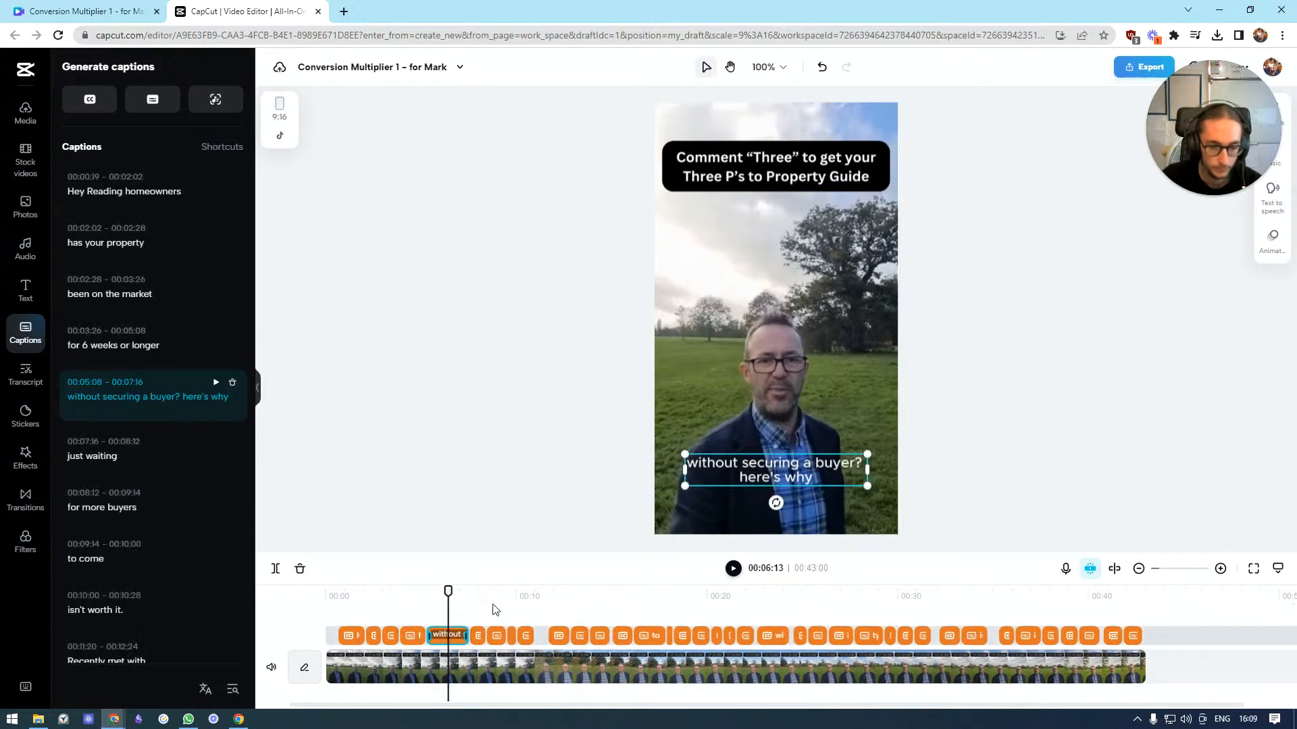
drag(449, 596, 423, 601)
click(733, 569)
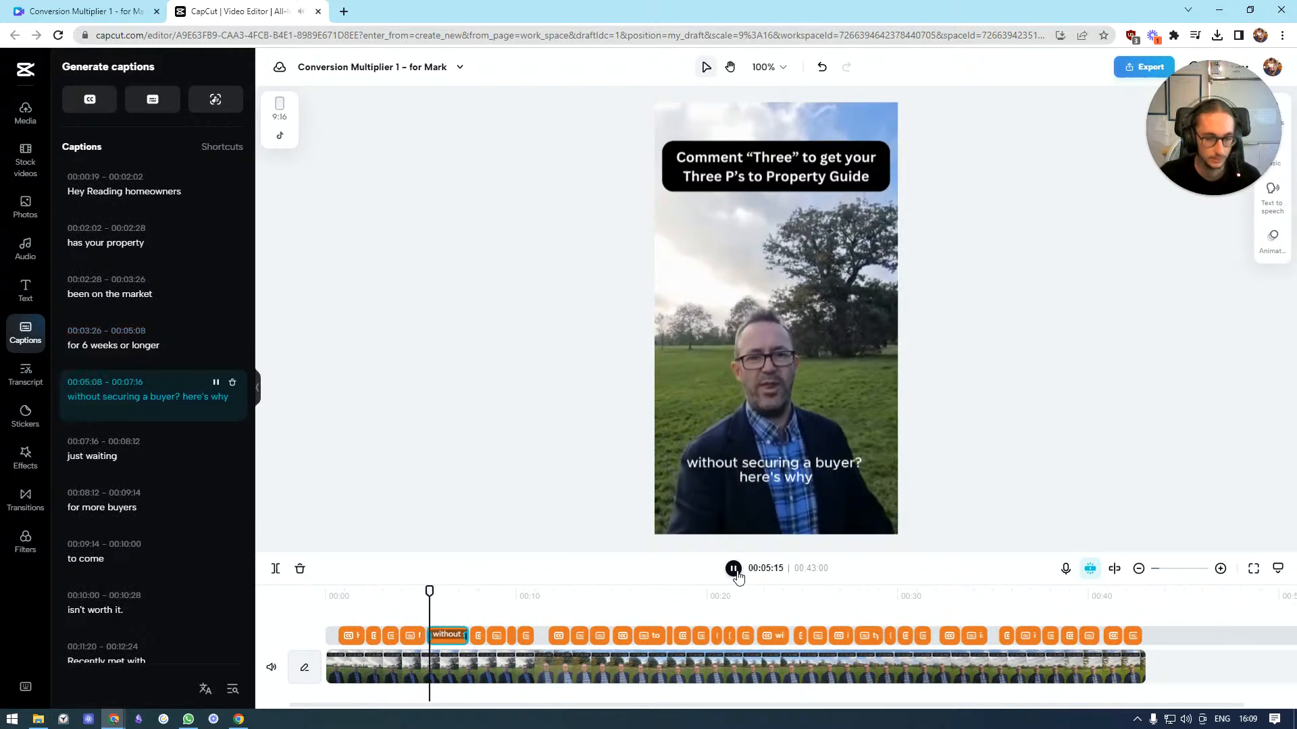
click(733, 569)
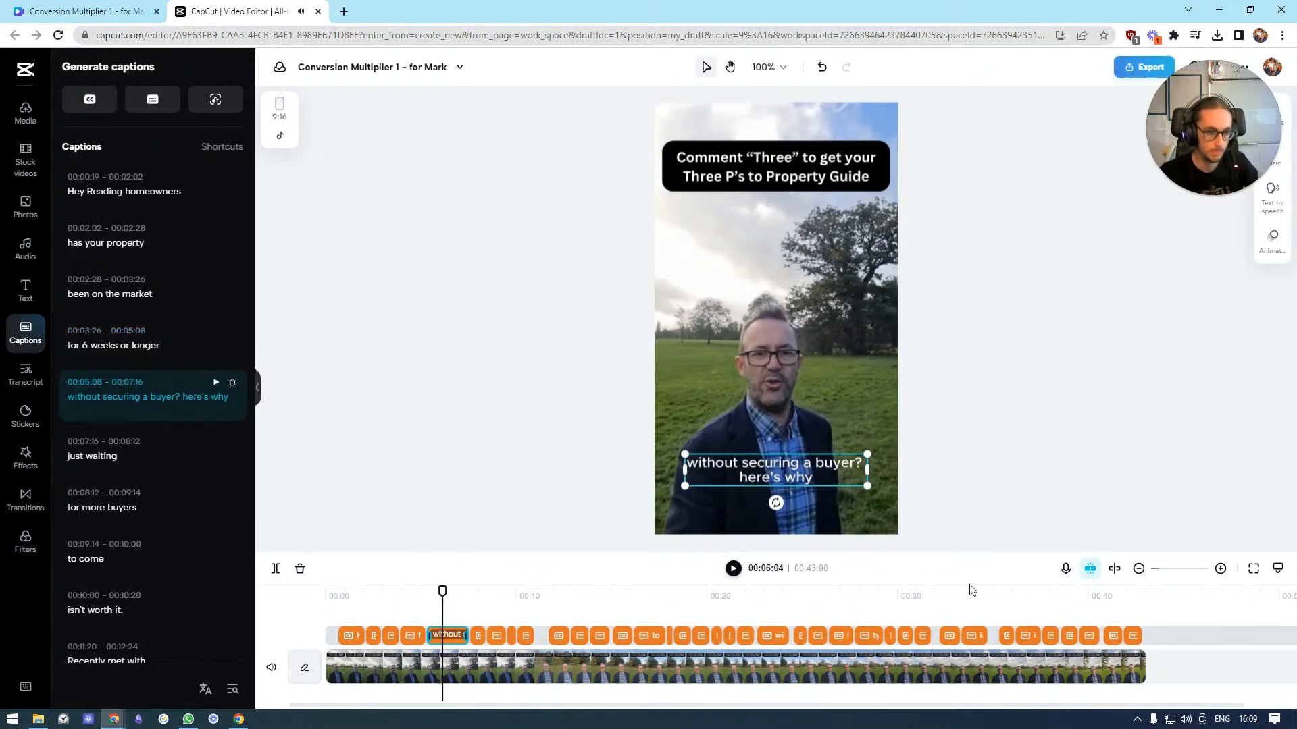
Split the "without securing a buyer? here's why" caption after the question mark and capitalise it to "Here's why"
click(185, 394)
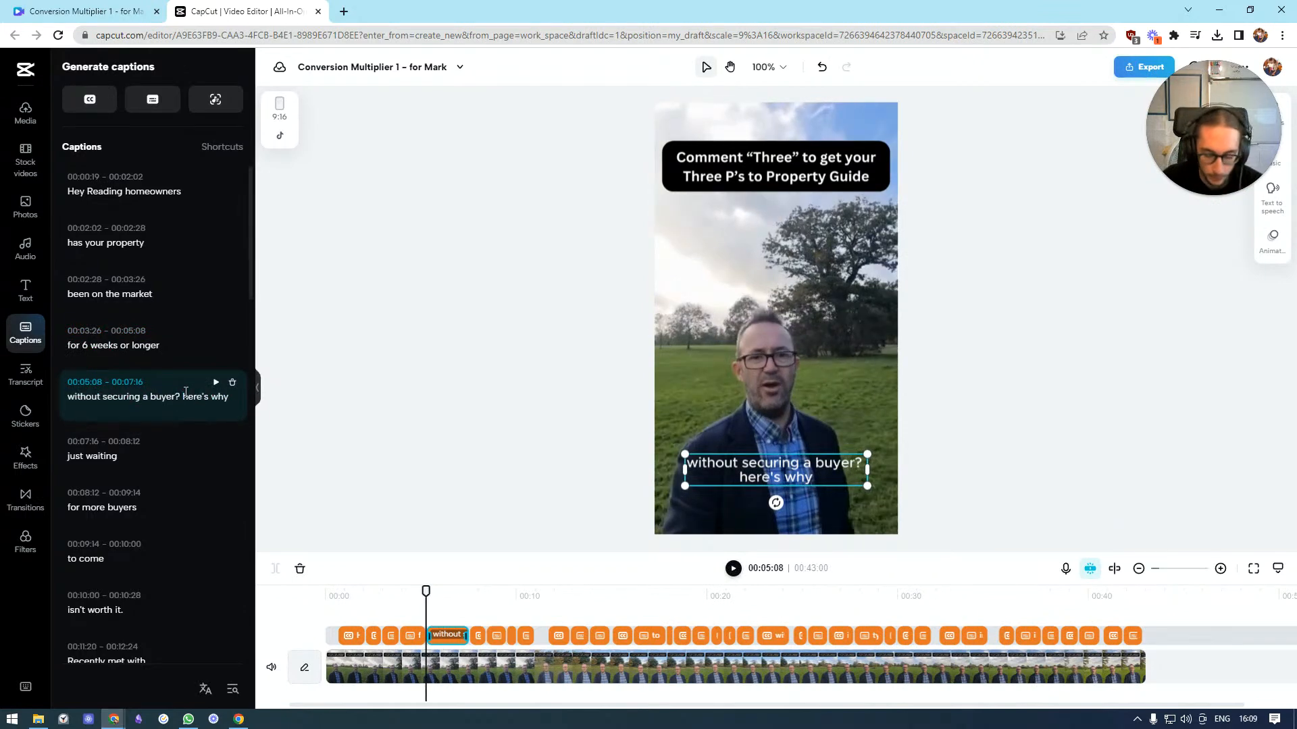
key(Return)
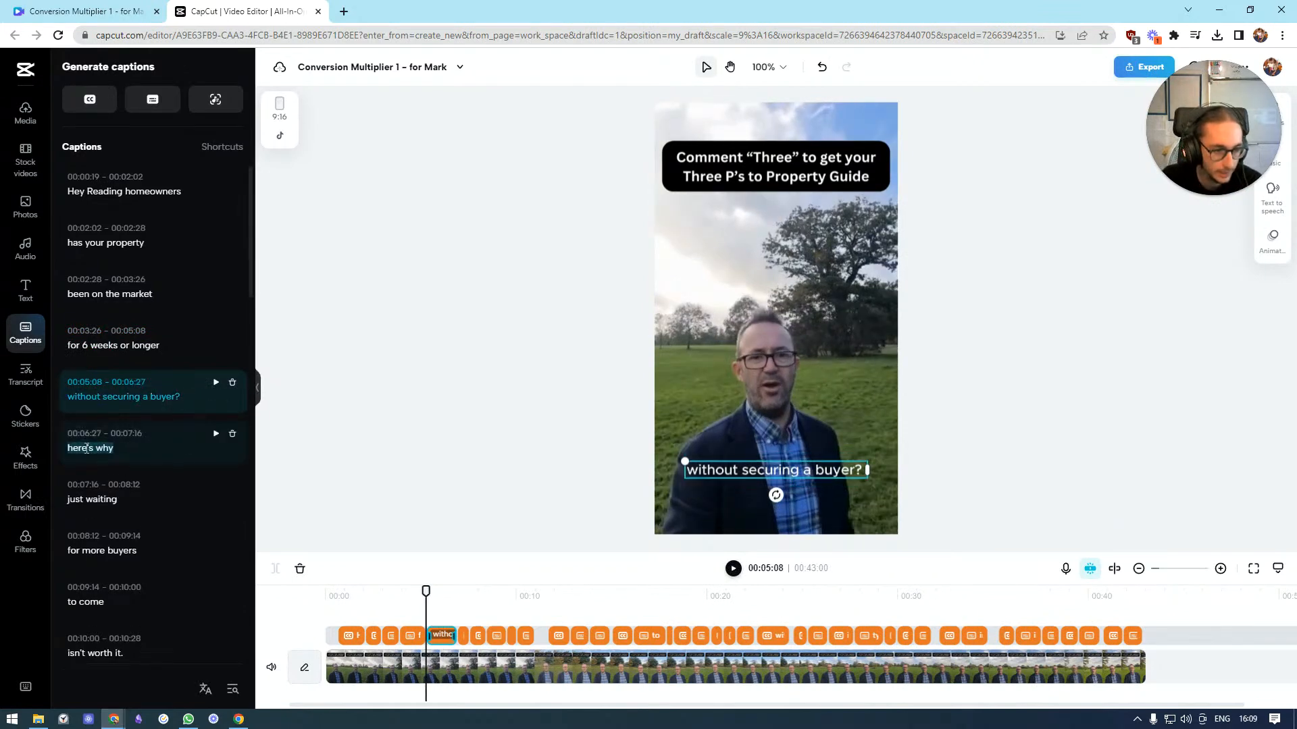
click(76, 450)
key(BackSpace)
text(H)
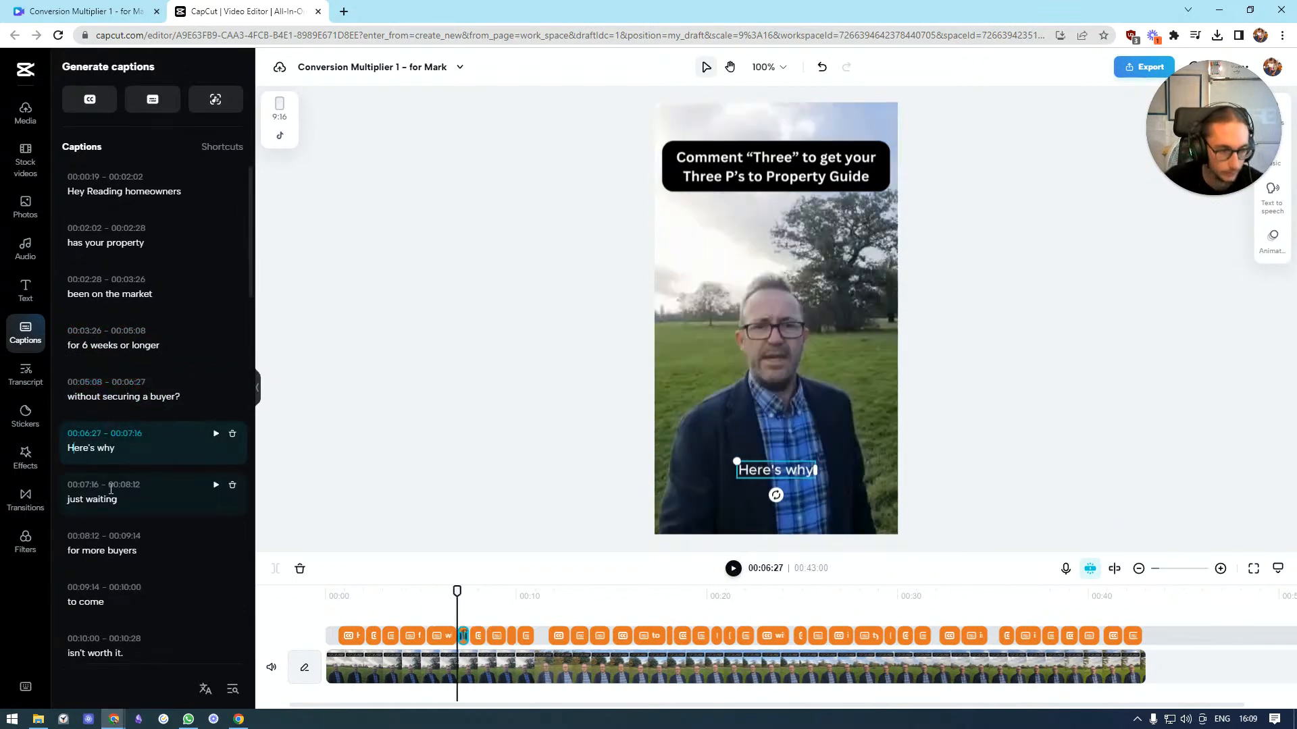
text(:)
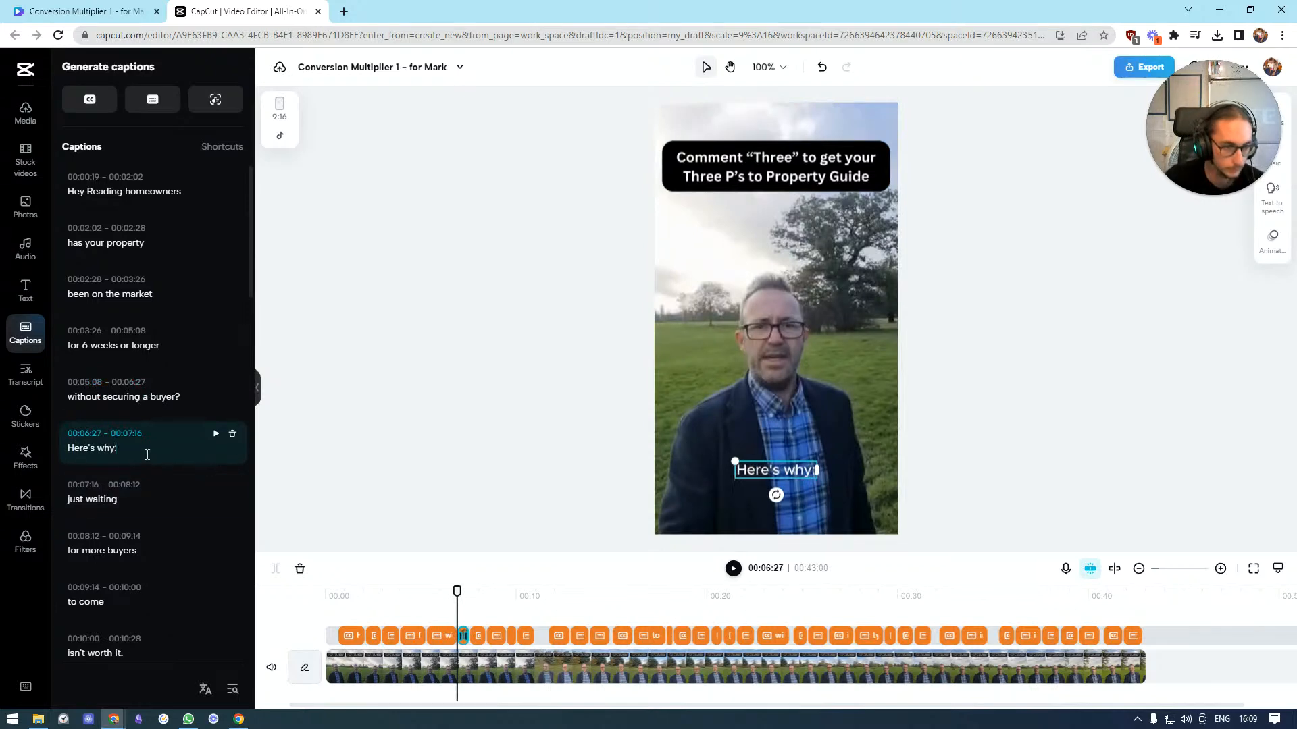
click(70, 499)
scroll(73, 493, down, 3)
scroll(81, 492, up, 2)
click(129, 357)
key(BackSpace)
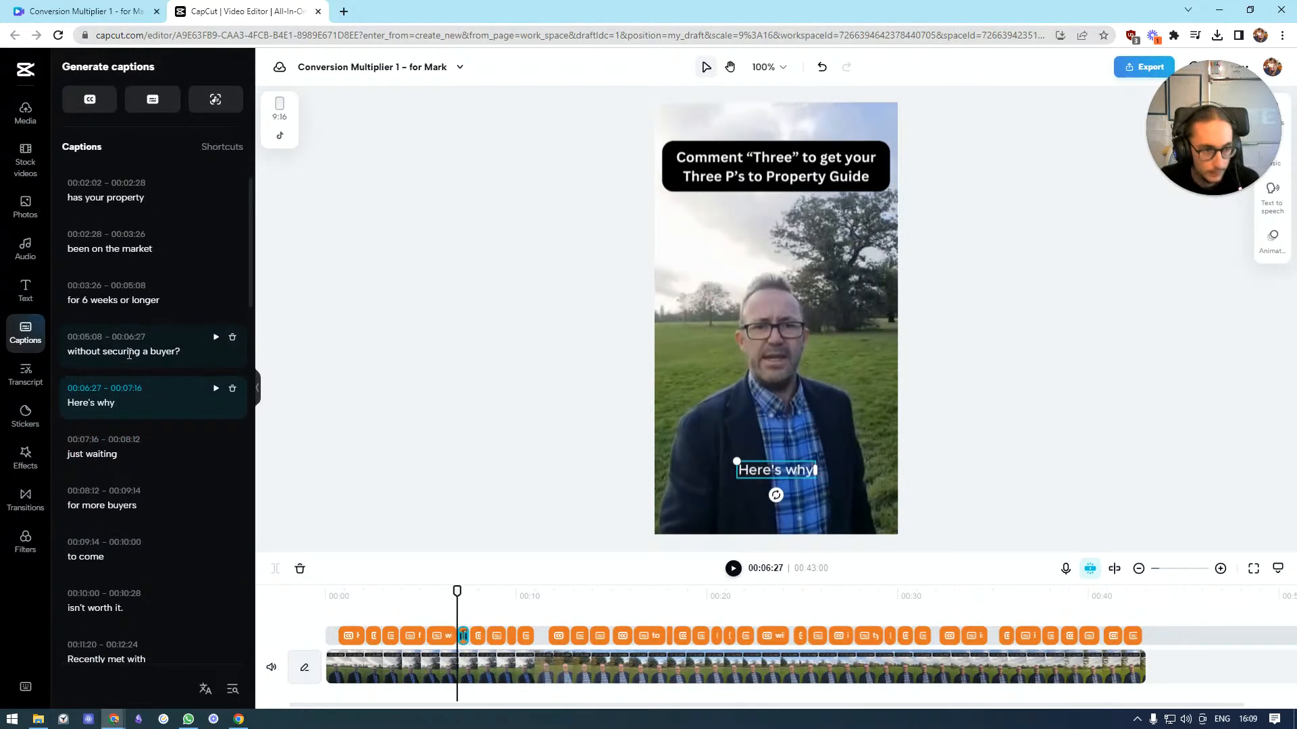
scroll(149, 405, up, 1)
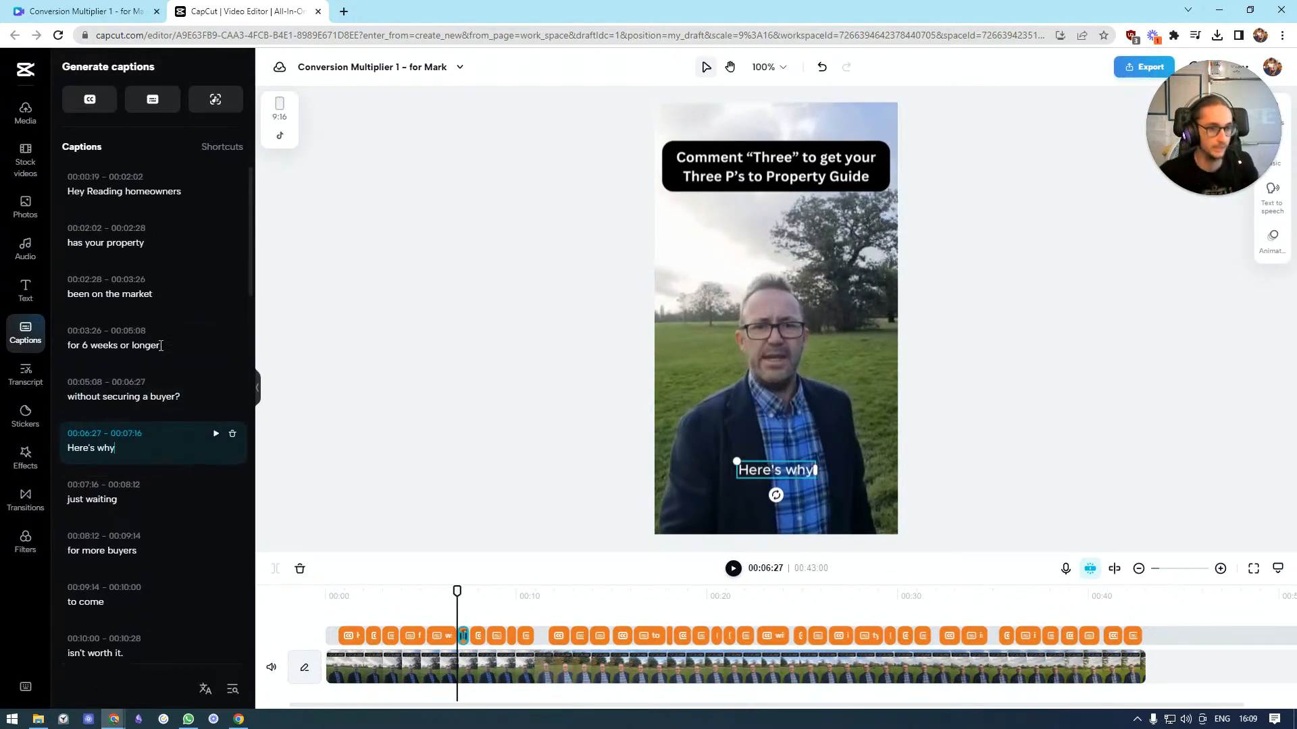
click(405, 191)
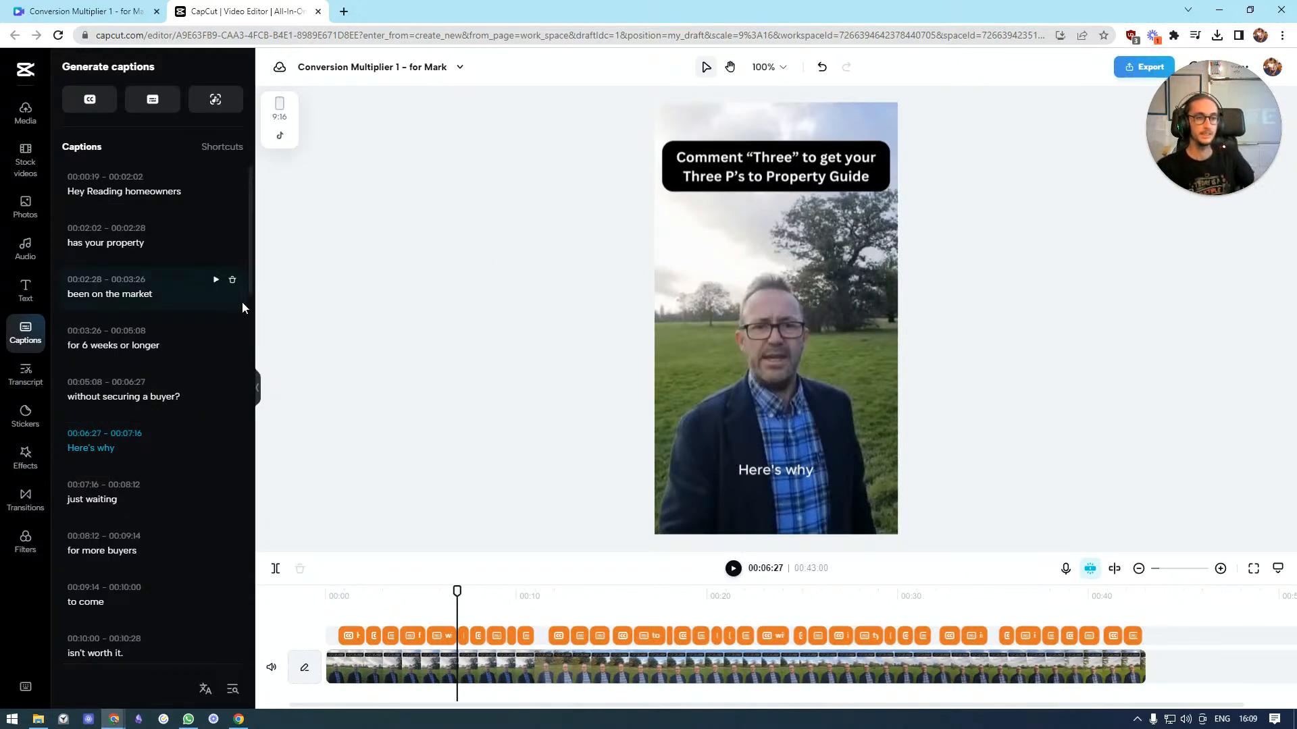
scroll(143, 302, down, 8)
scroll(144, 301, up, 8)
drag(1212, 118, 81, 610)
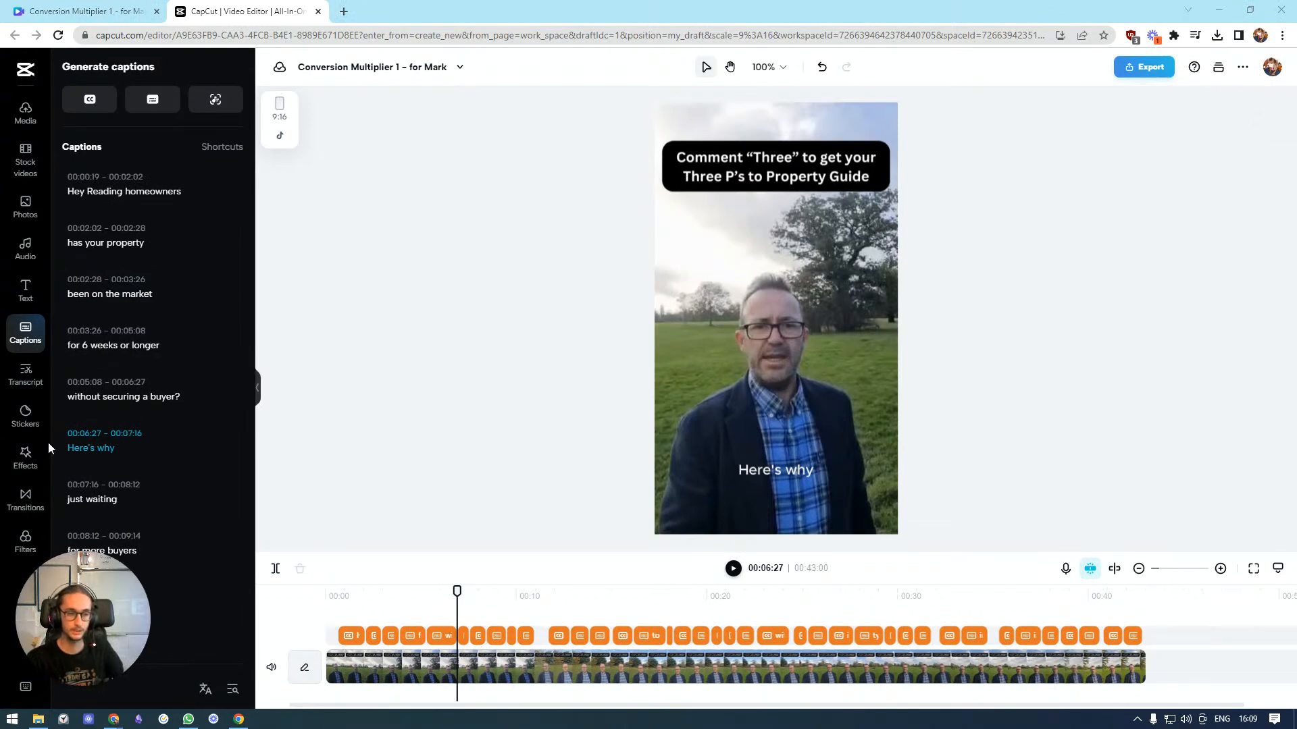
Extend the "Hey Reading homeowners" caption so it starts at the very beginning of the video
click(772, 473)
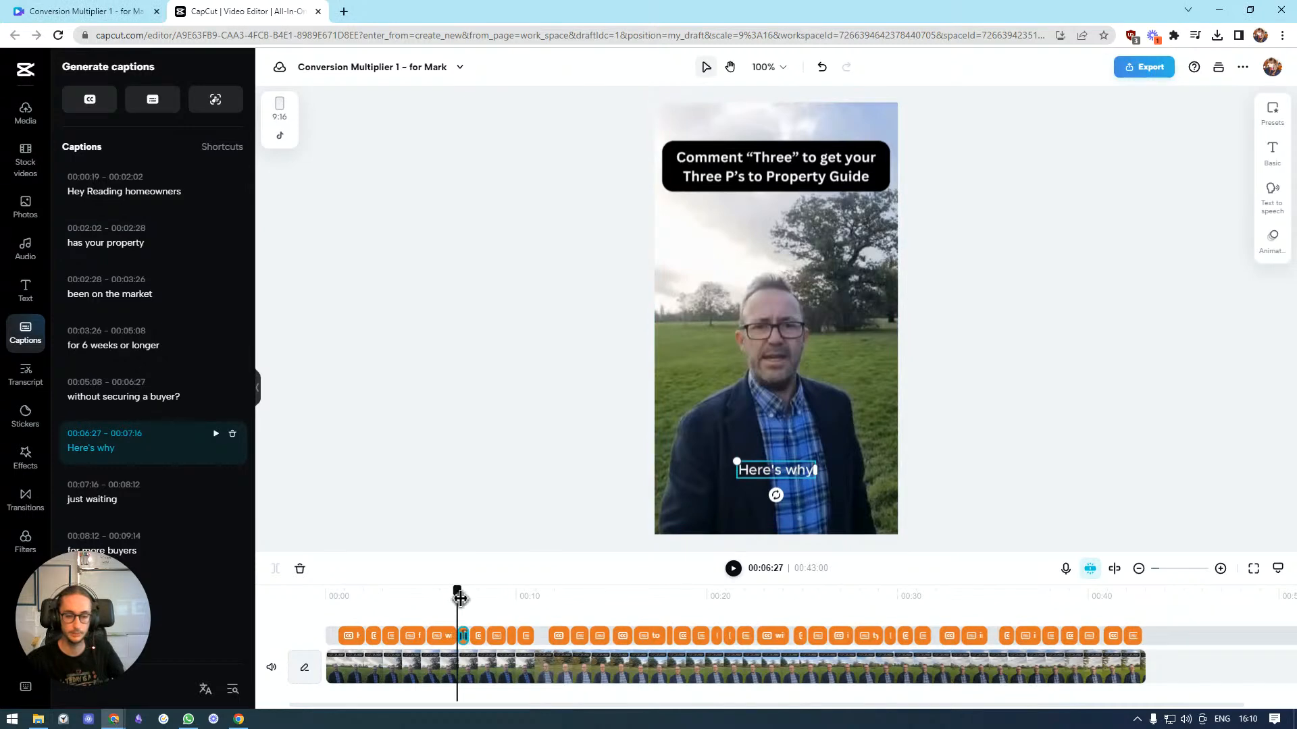
drag(457, 591, 356, 594)
click(345, 638)
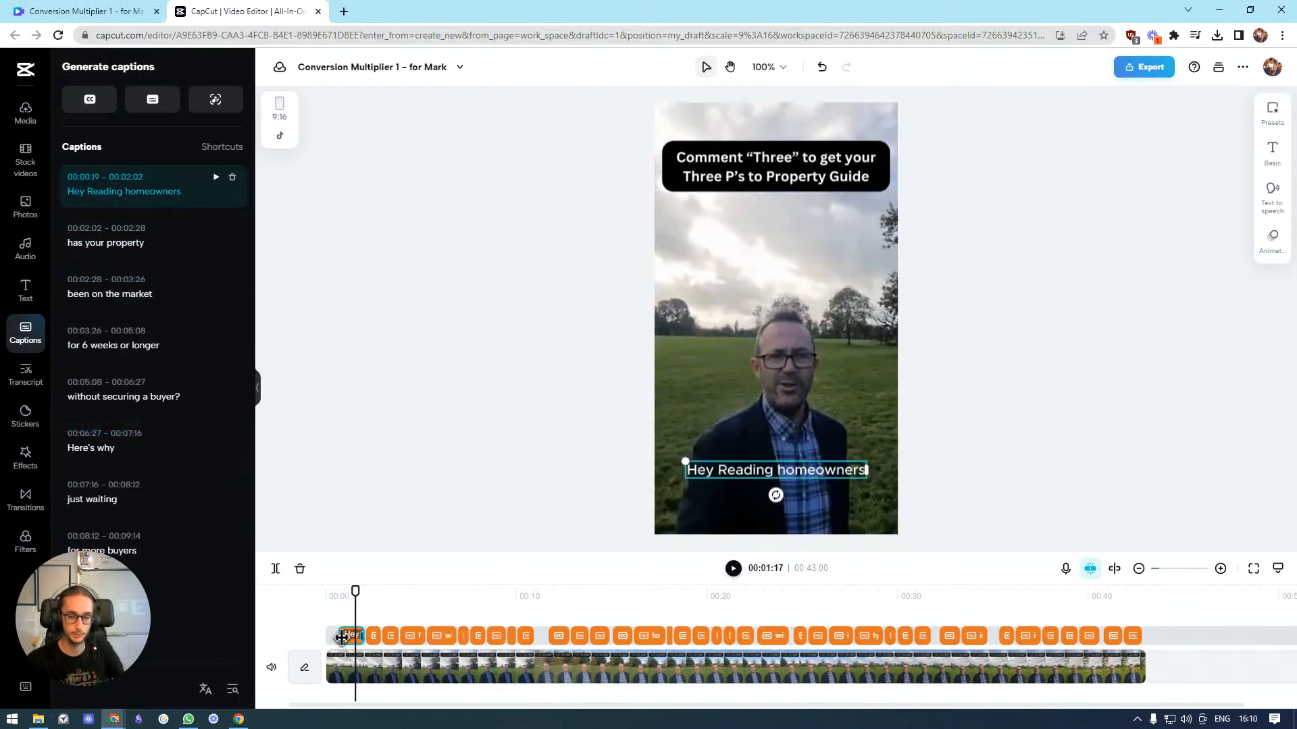
drag(343, 638, 328, 638)
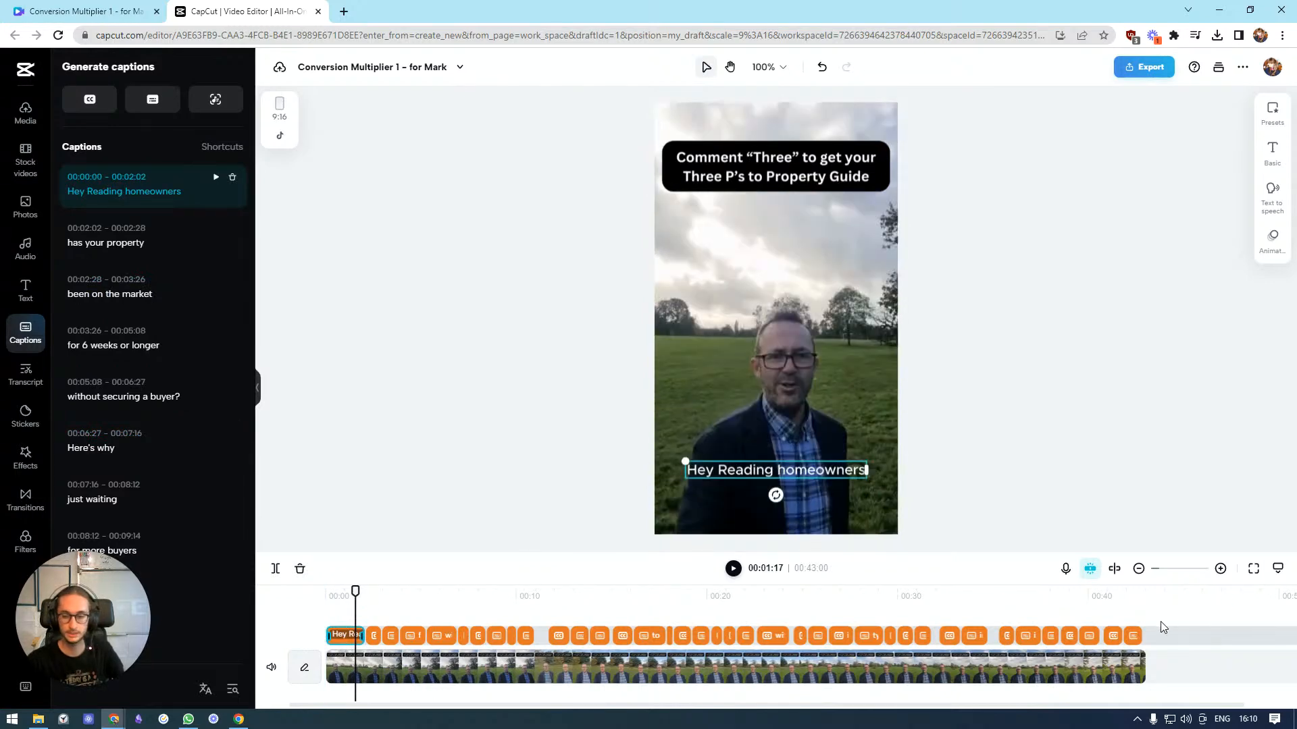
Apply the yellow-background text preset to all captions
click(1134, 637)
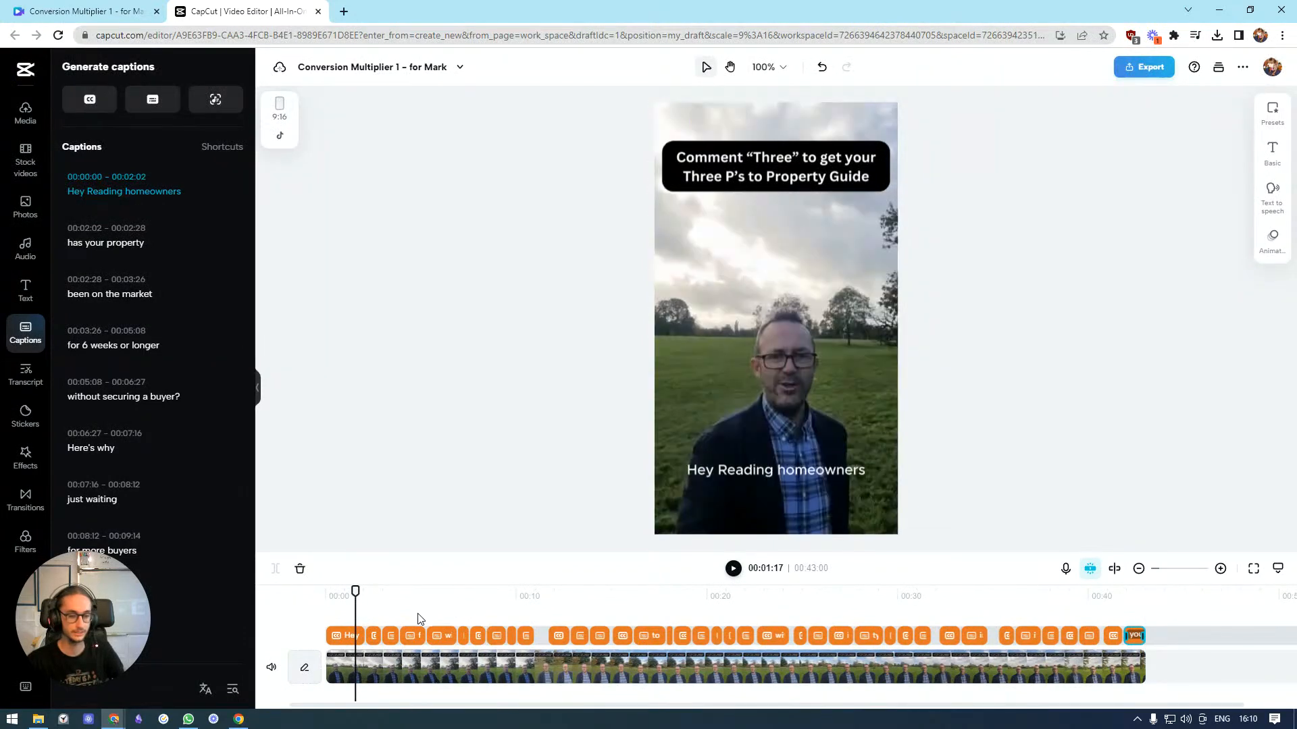
click(356, 638)
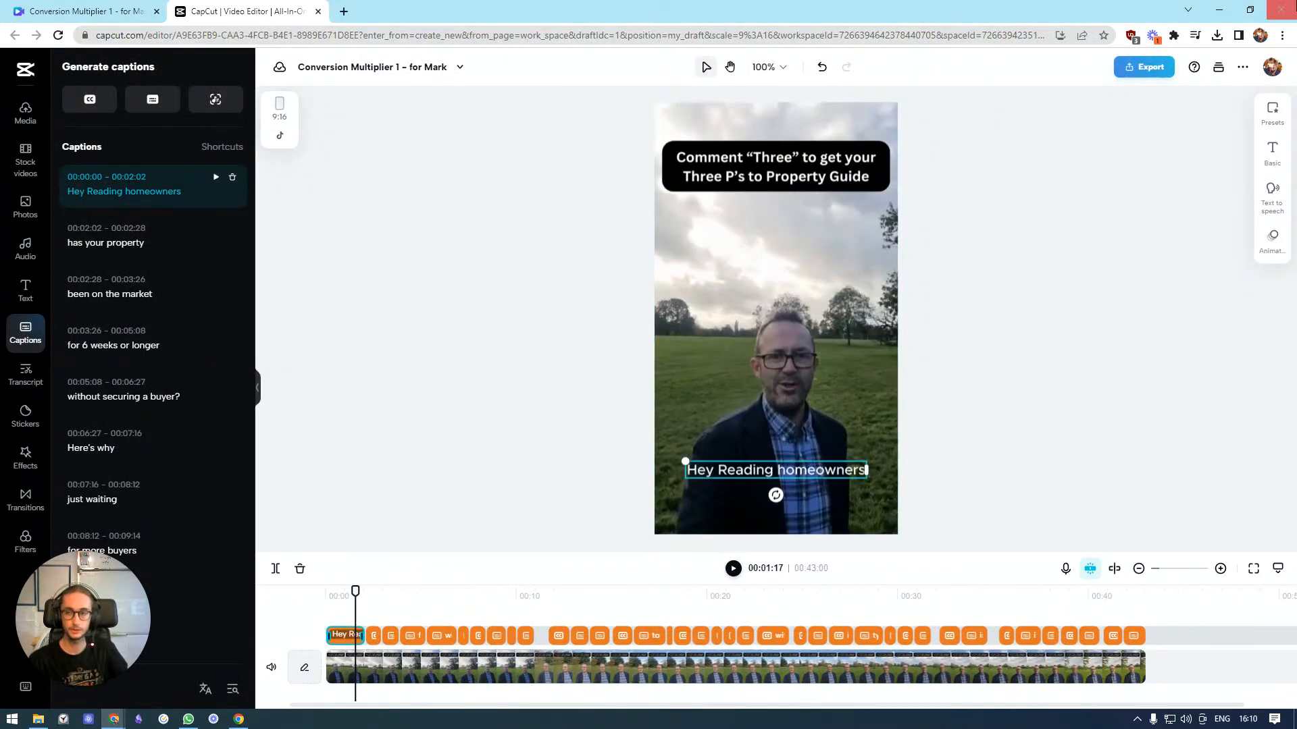
click(1272, 113)
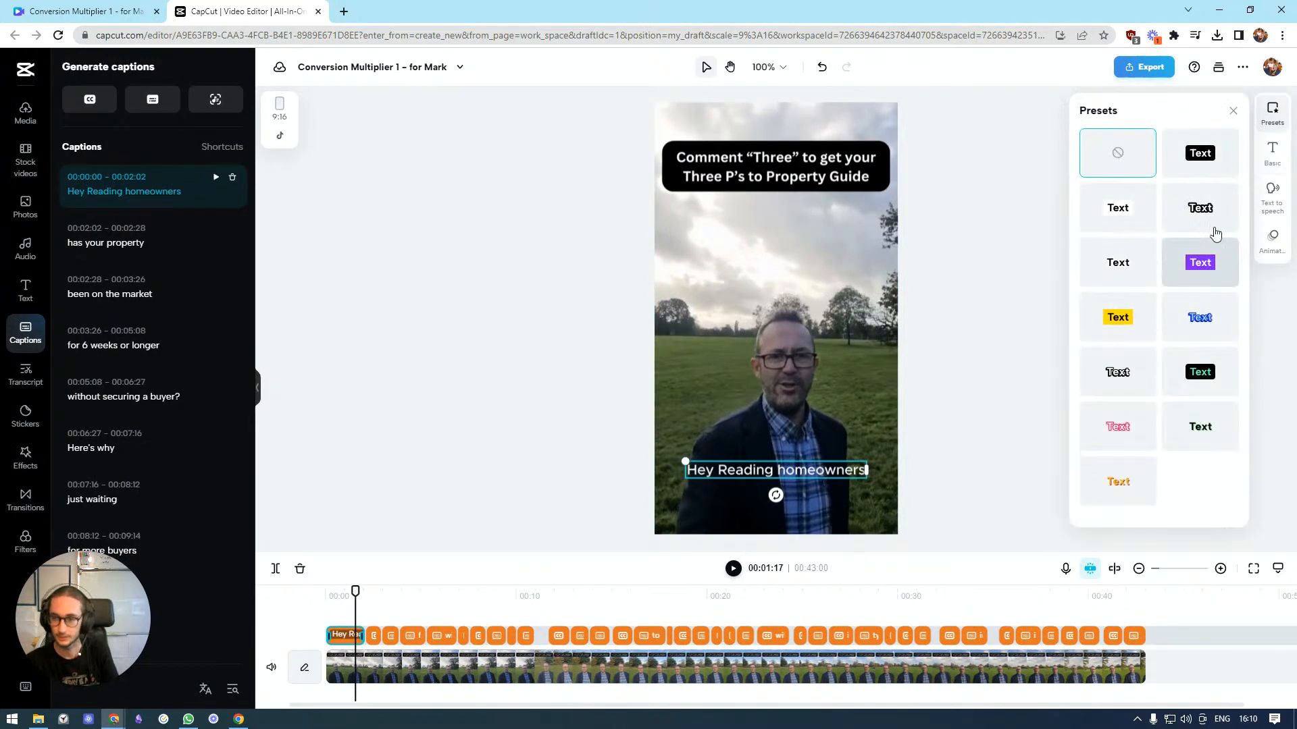
click(1231, 172)
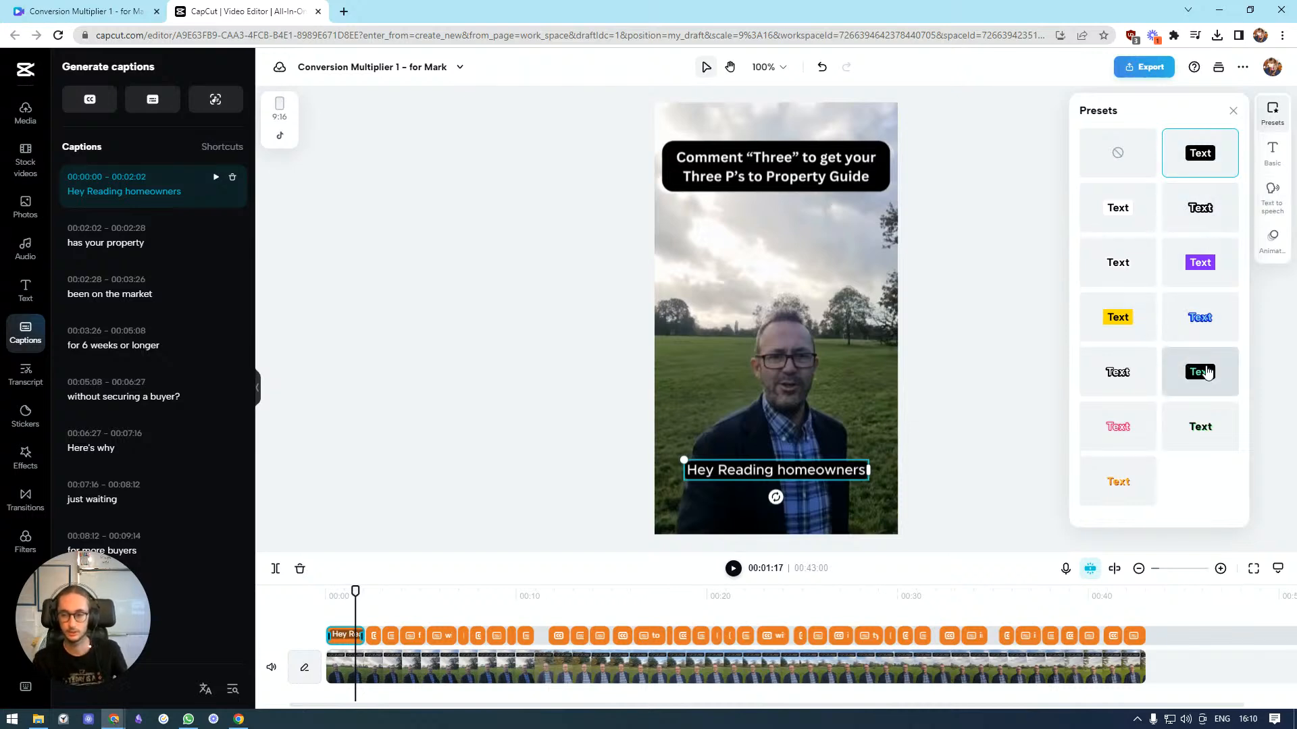
click(1126, 324)
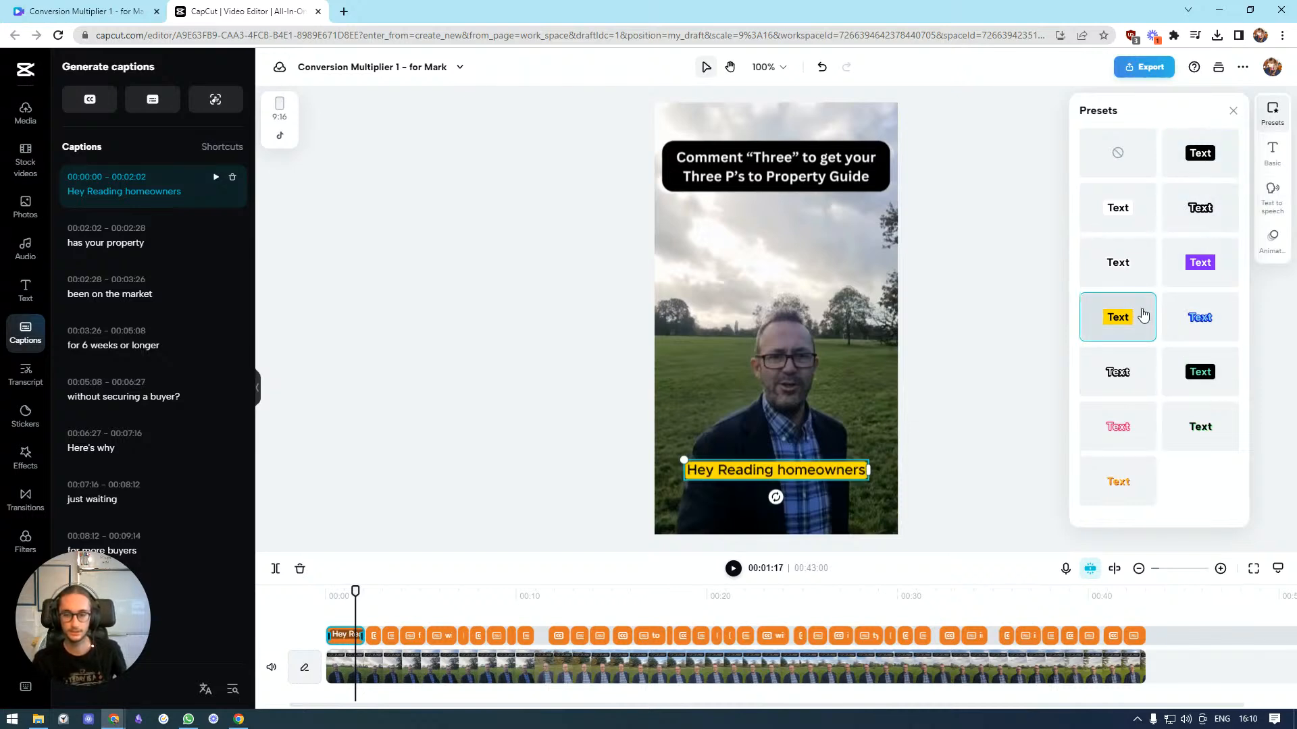
Set the captions' font size to 16
click(1271, 155)
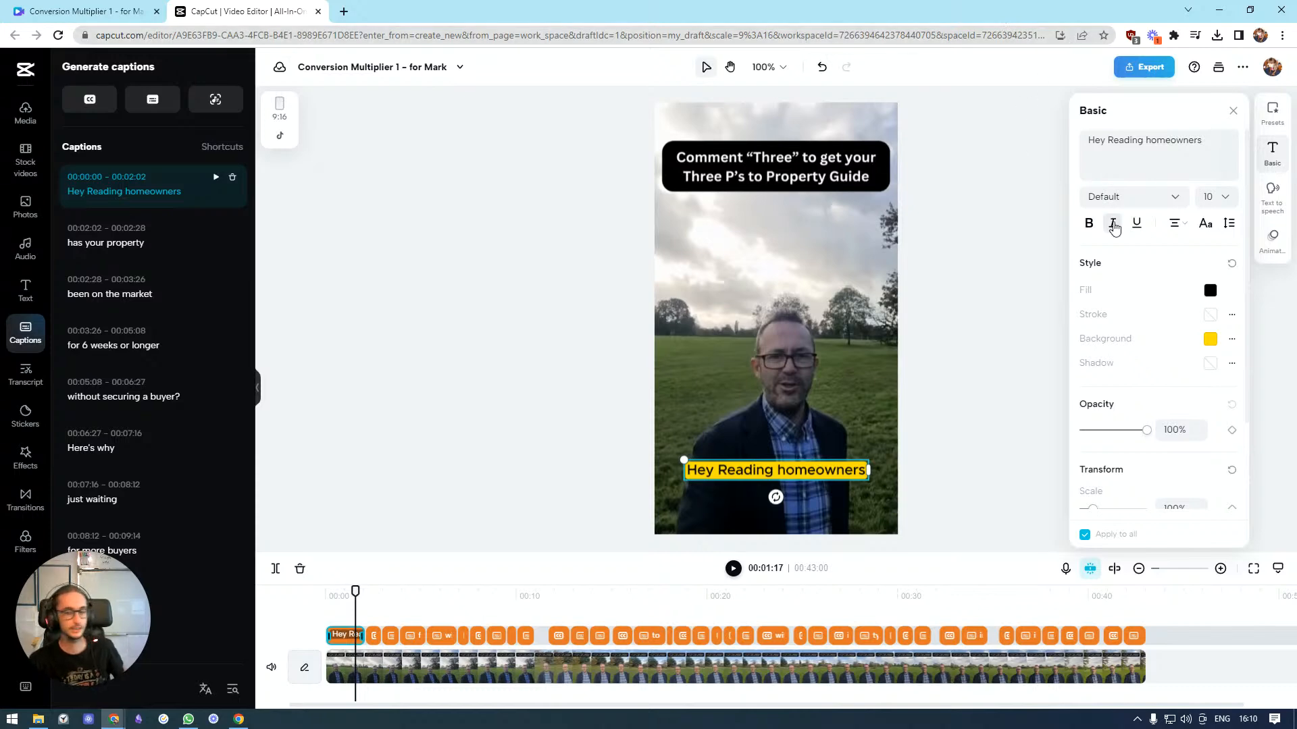
click(1229, 201)
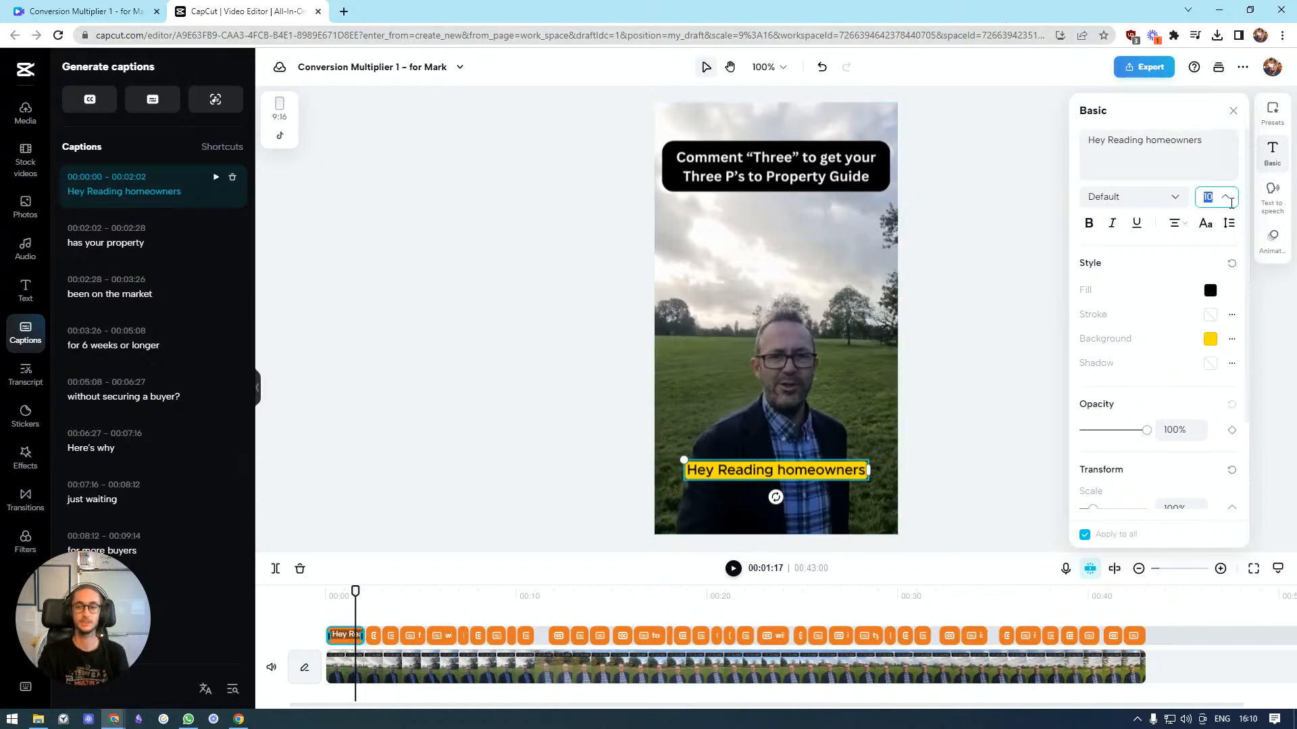
scroll(1195, 263, down, 2)
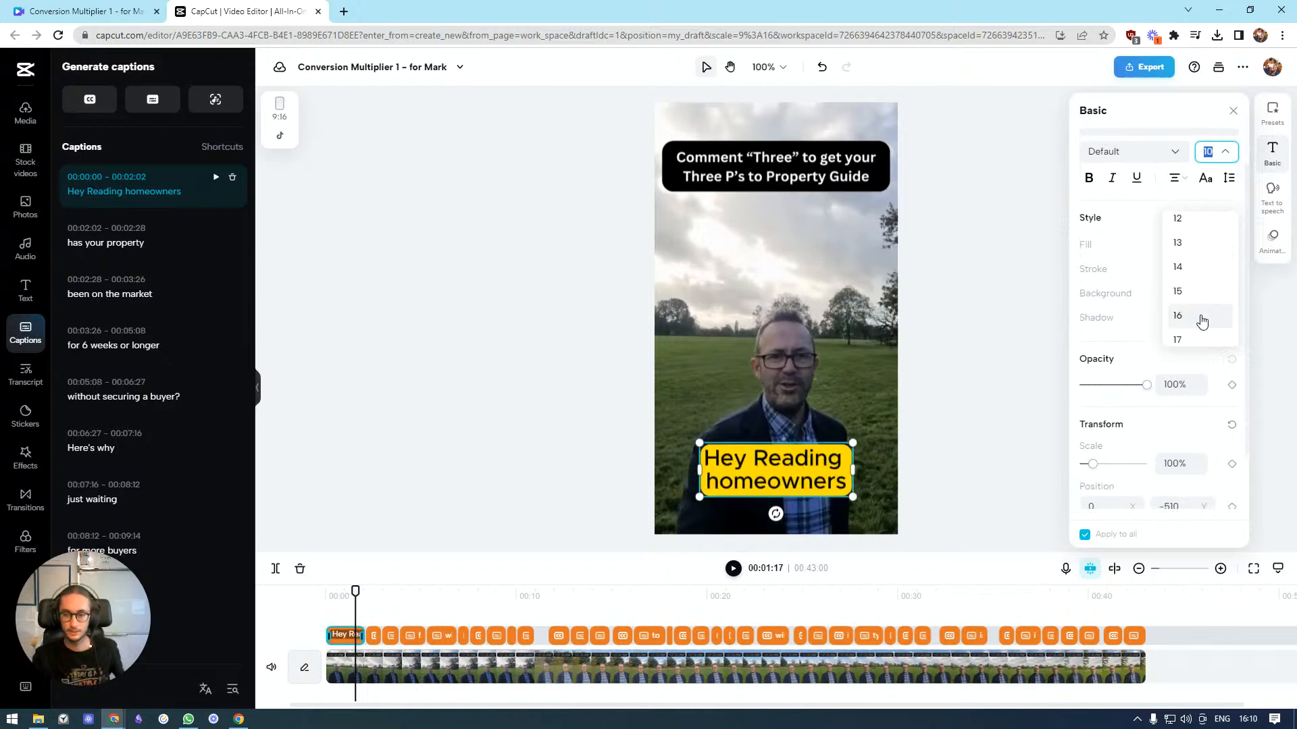
click(1201, 318)
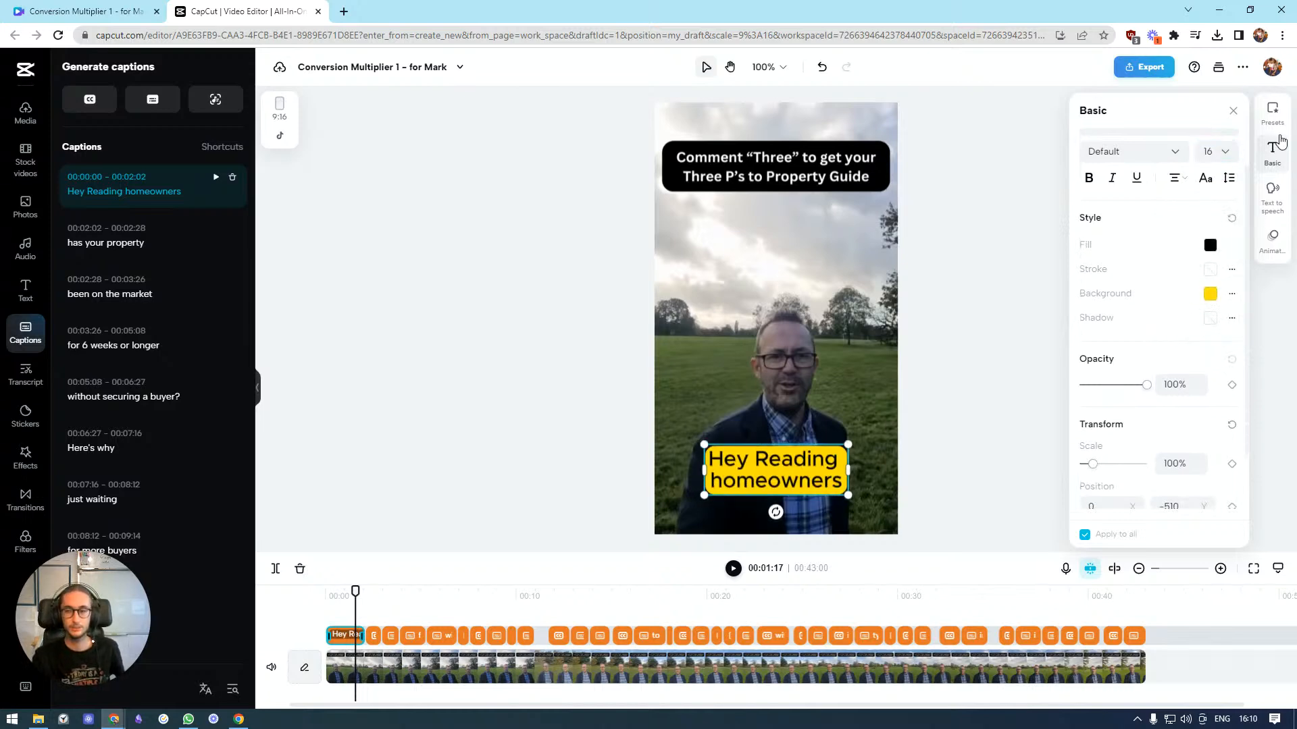
scroll(1218, 234, up, 1)
Apply the blue text preset to all captions and set their font size to 16
click(1276, 111)
click(973, 412)
click(797, 485)
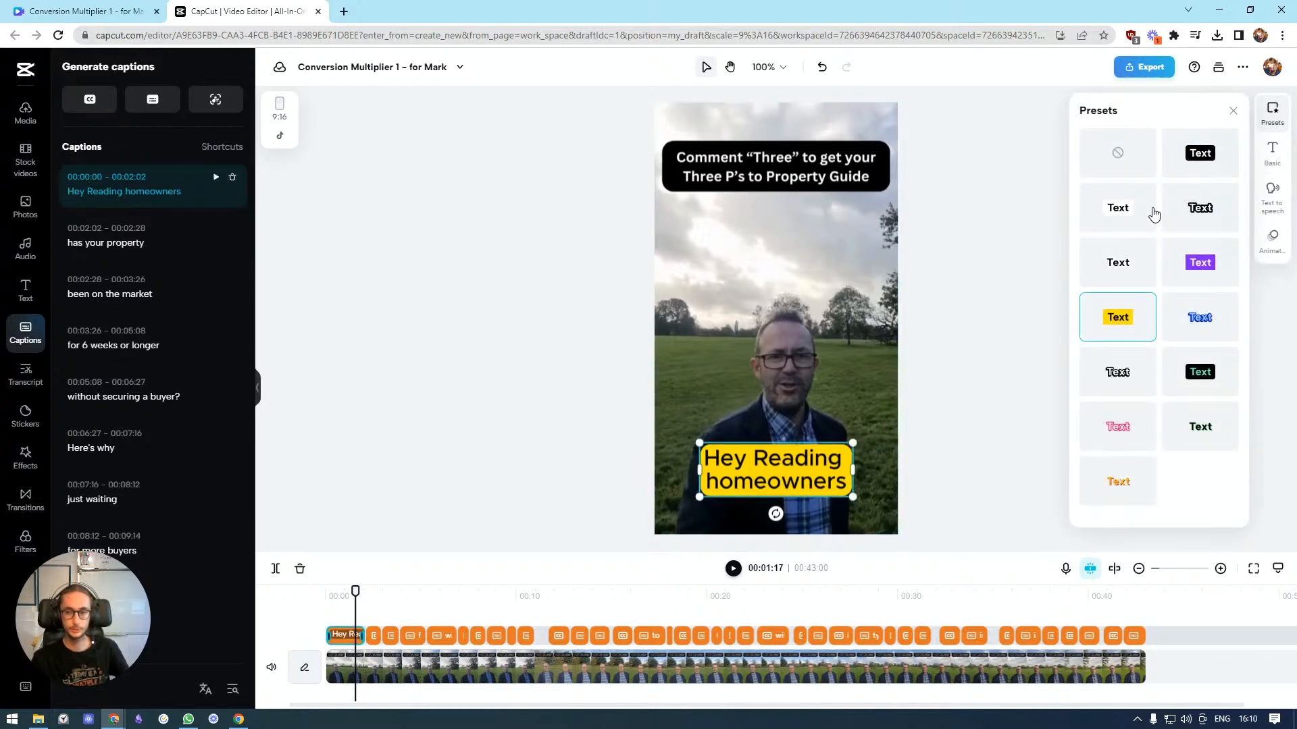
click(1180, 335)
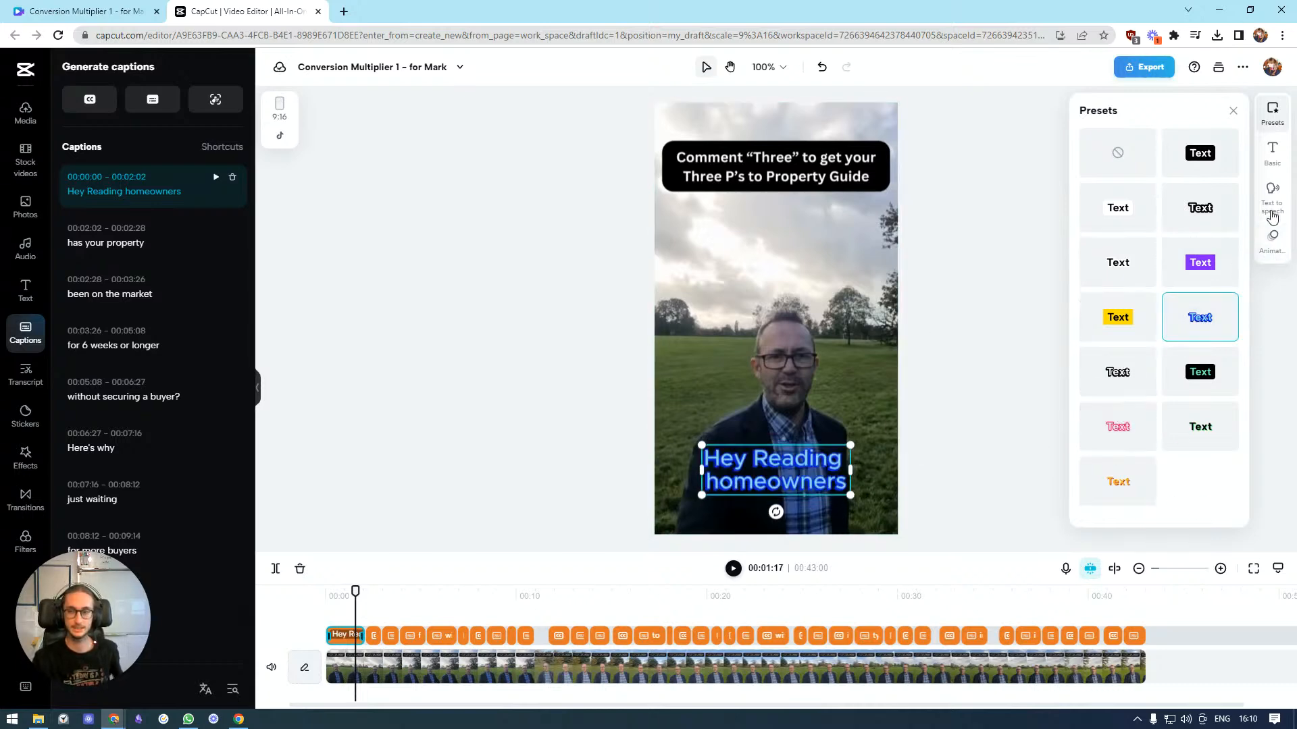
click(1272, 153)
click(1209, 196)
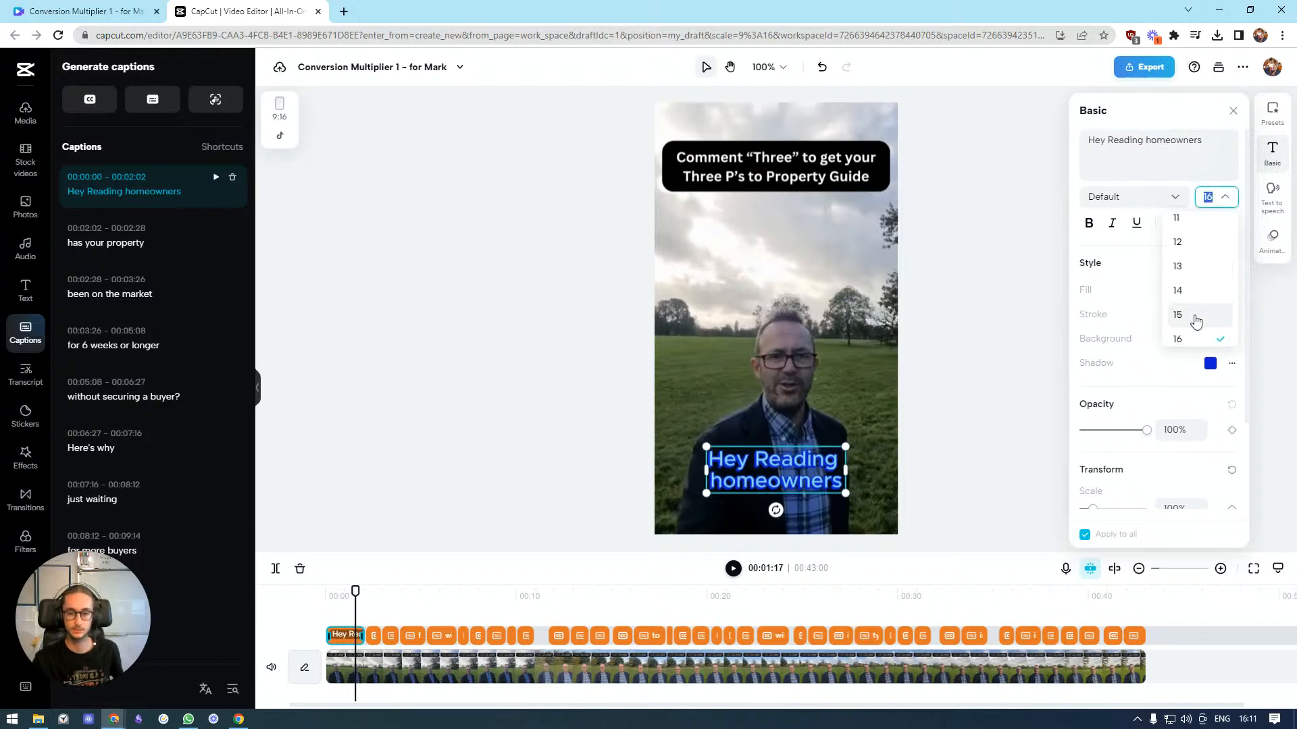
click(1193, 337)
Move the captions higher up the frame and play the video to preview them
drag(835, 477, 835, 448)
click(920, 413)
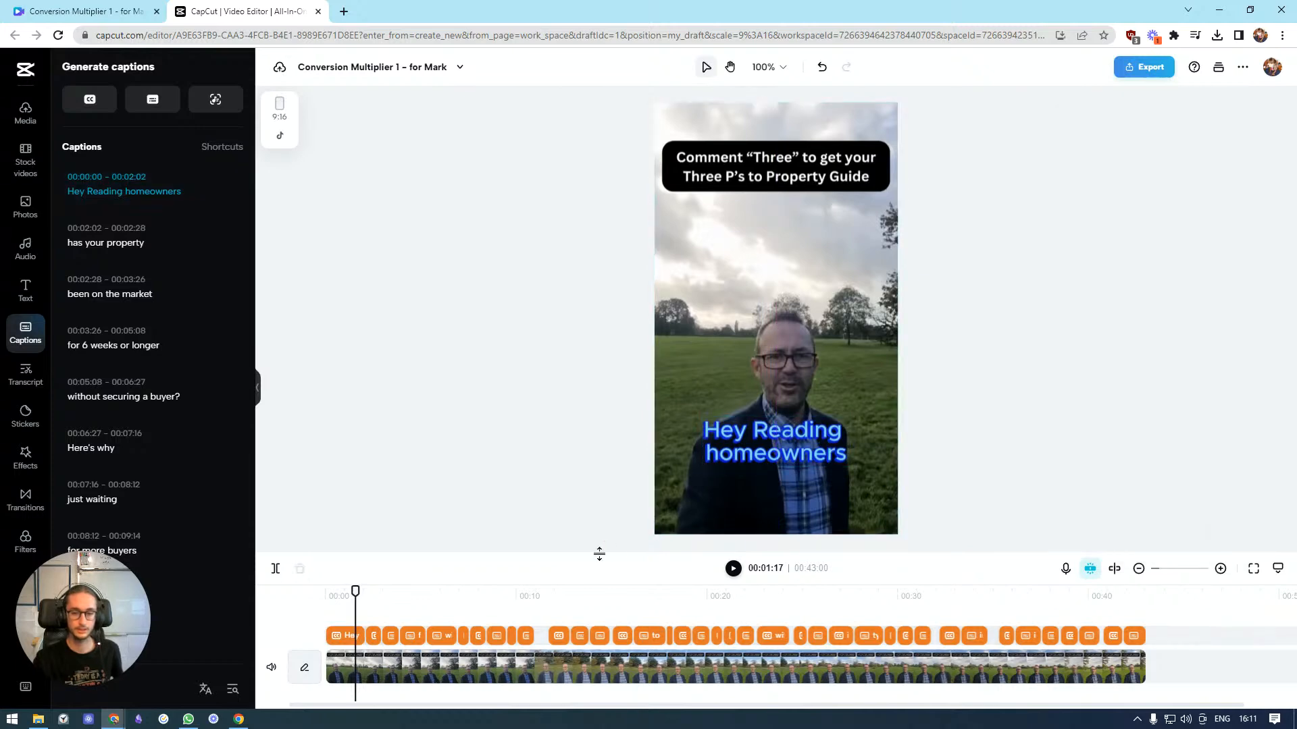
click(734, 568)
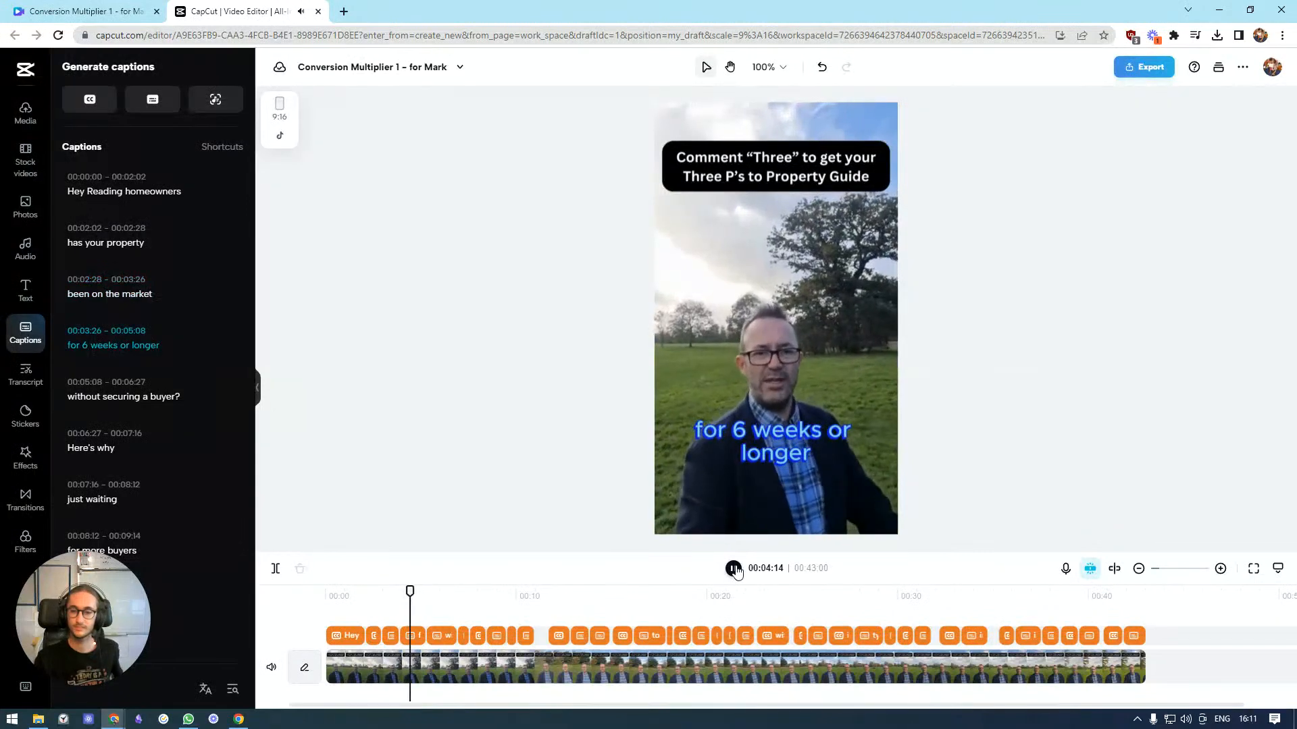
key(space)
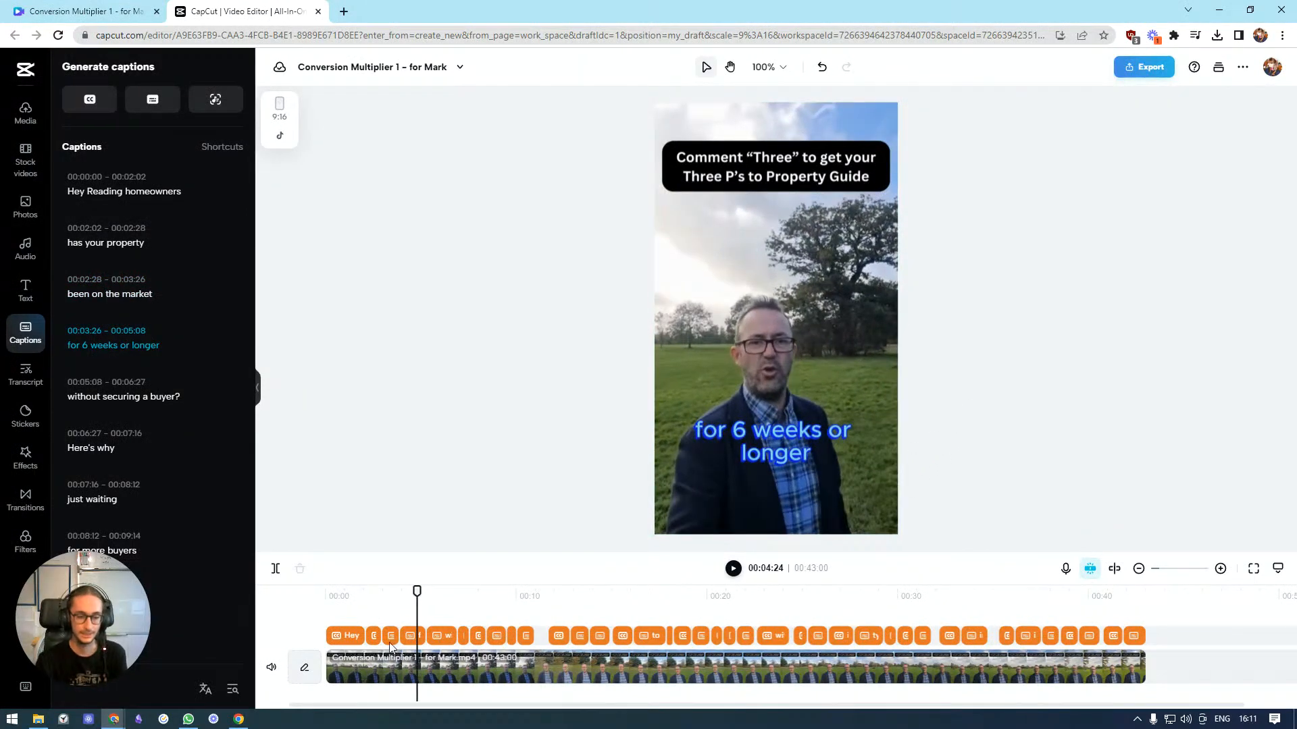
Play the video from the start, pausing and scrubbing through it, to review the restyled captions
drag(416, 591, 303, 587)
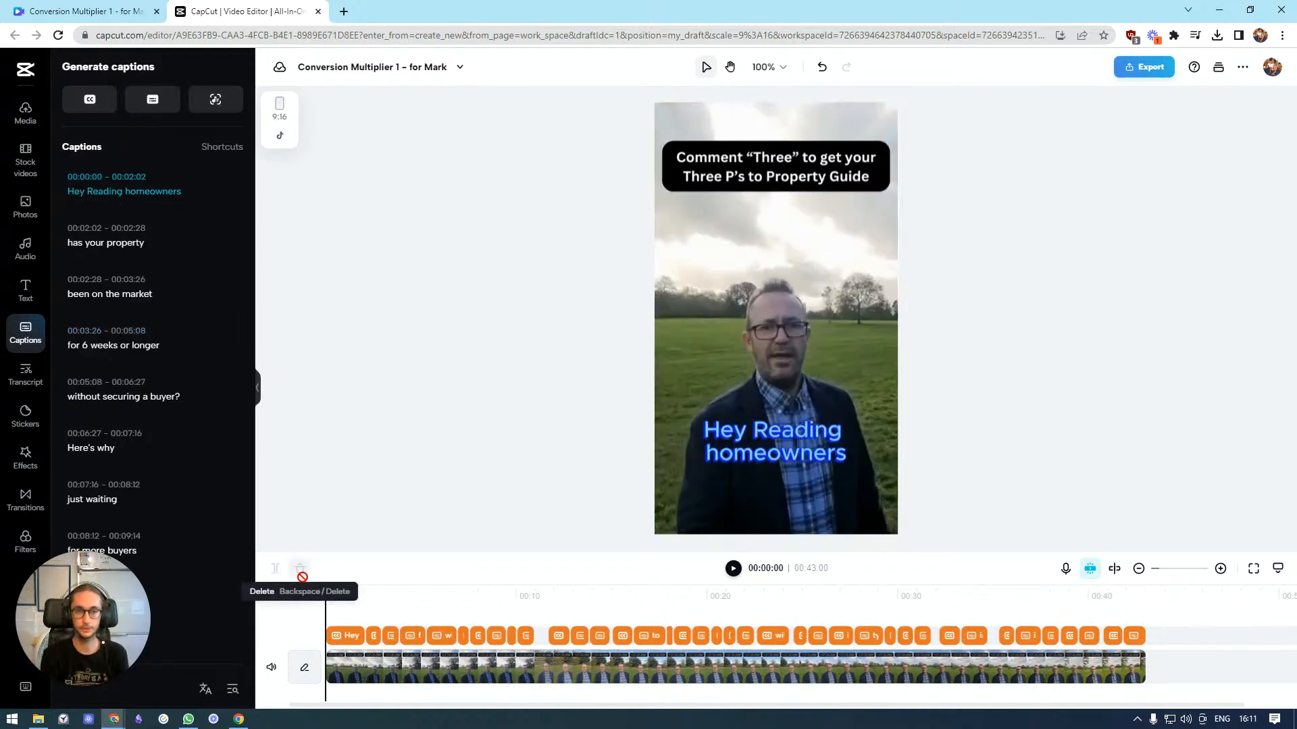
click(734, 571)
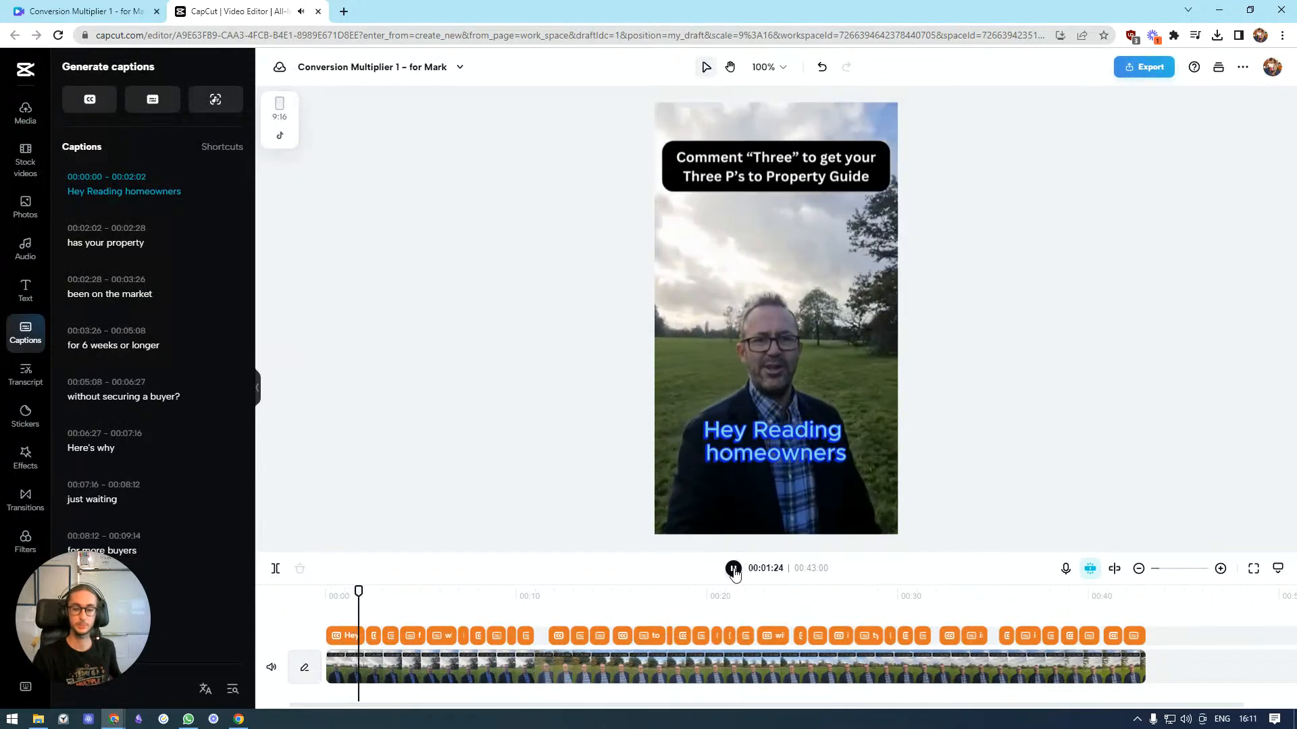
click(735, 573)
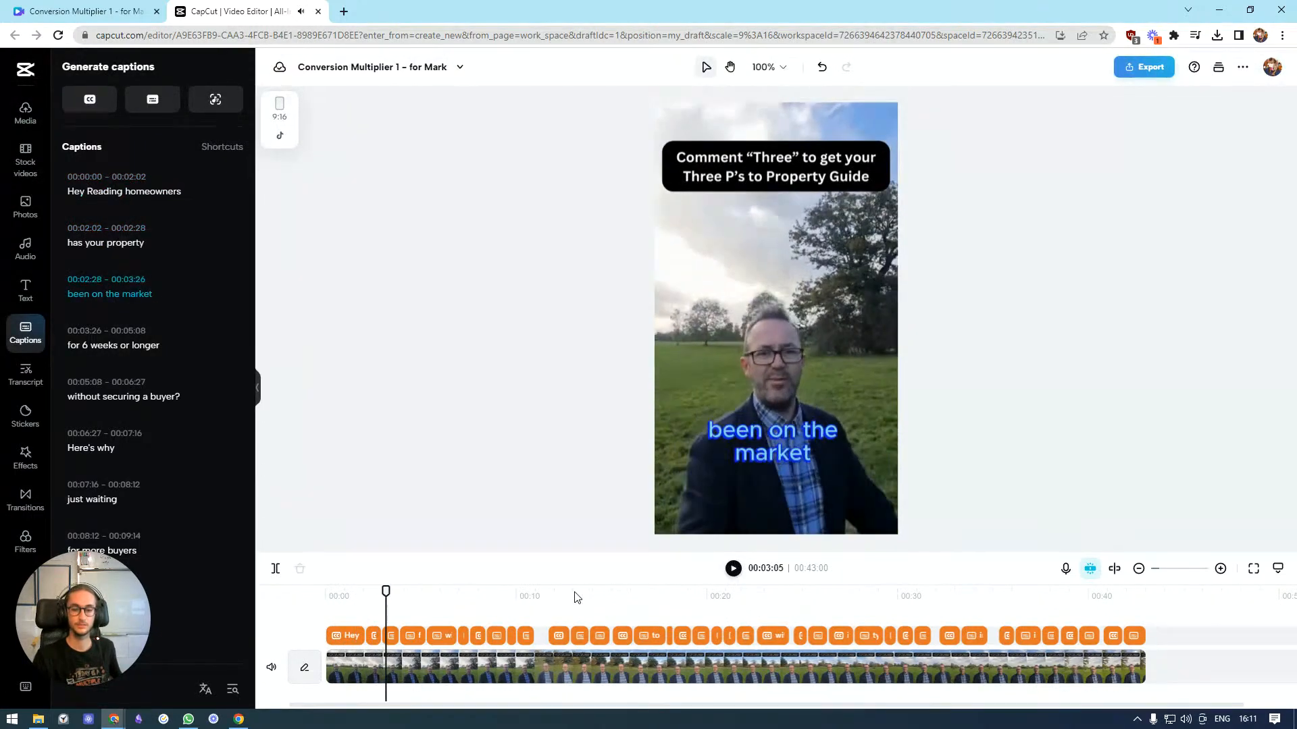
click(533, 601)
click(732, 569)
click(731, 571)
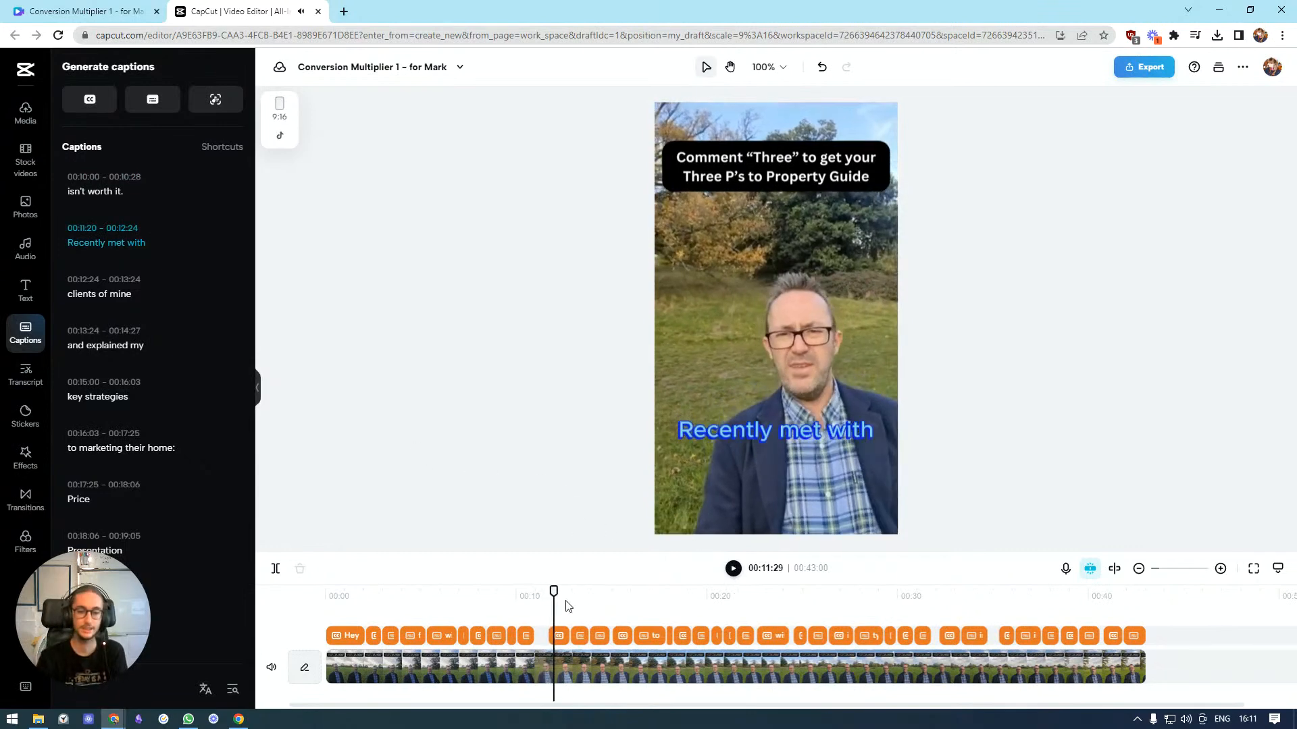
drag(554, 593, 283, 598)
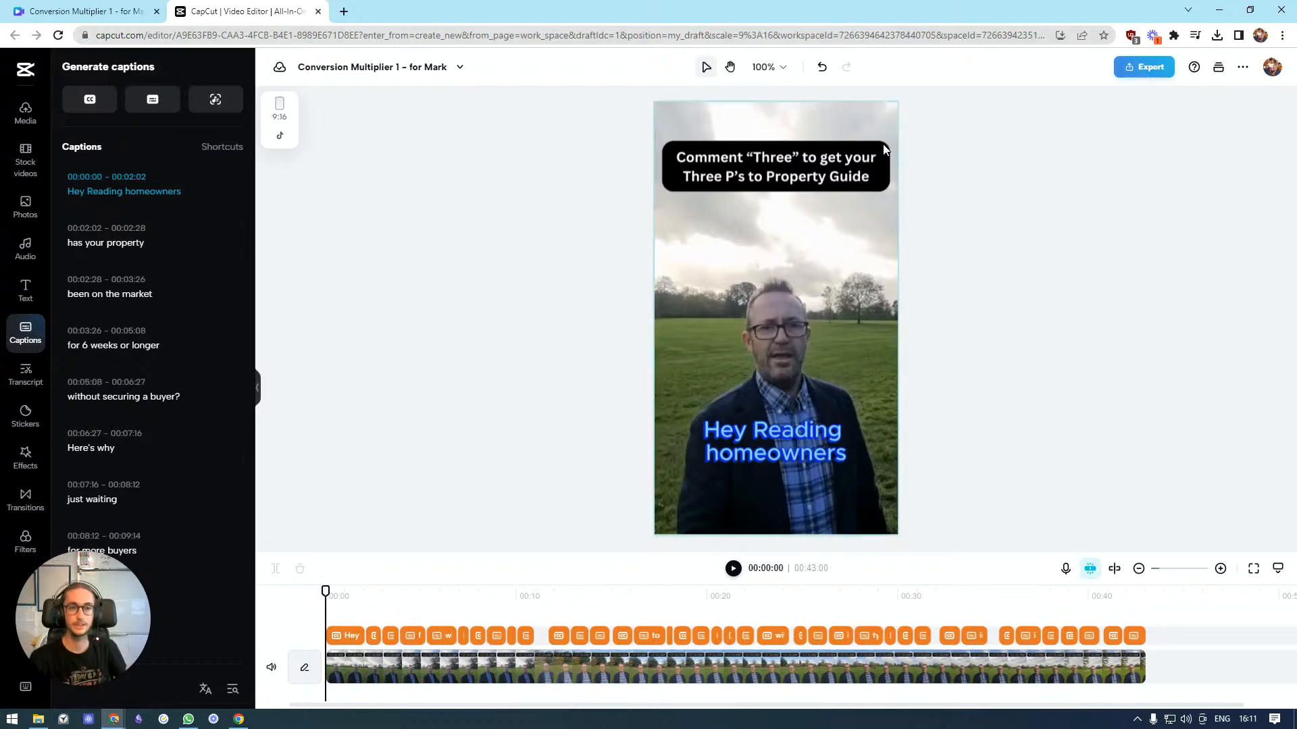
Export the captioned video for download at 1080p, recommended quality and 30fps
click(1149, 73)
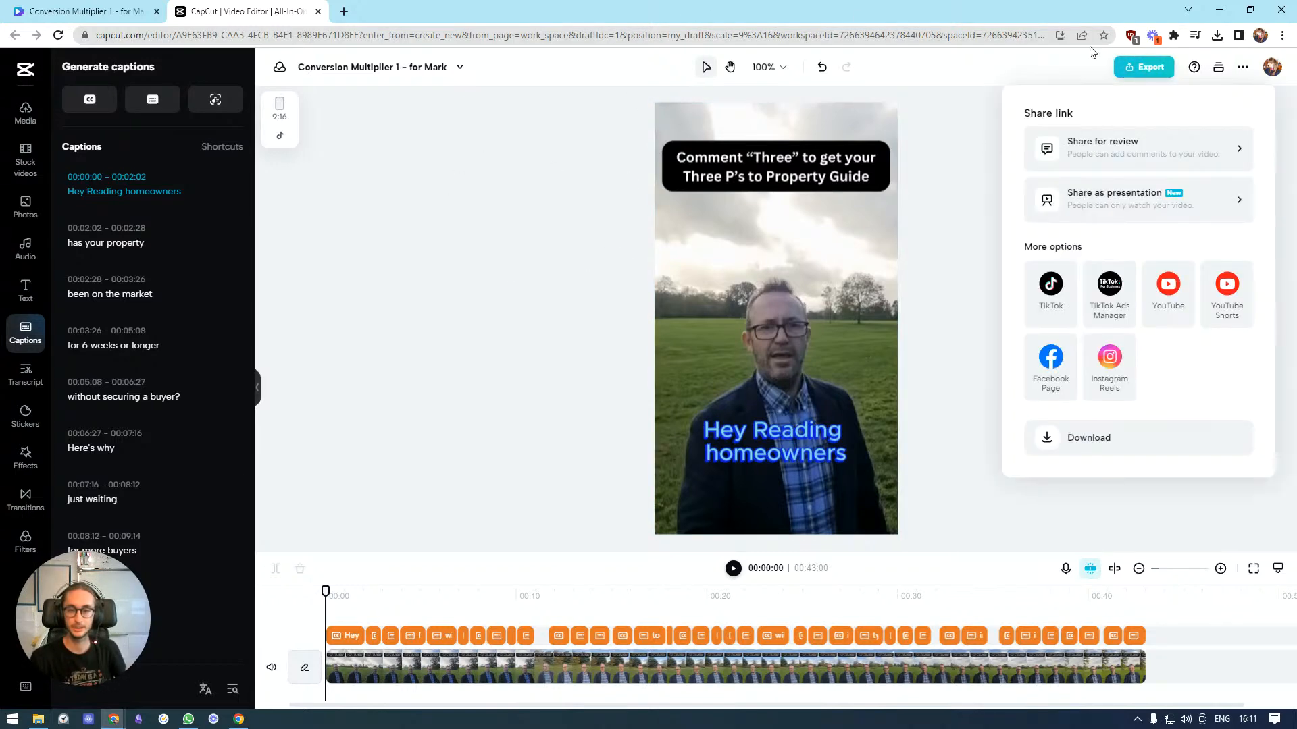
click(1105, 435)
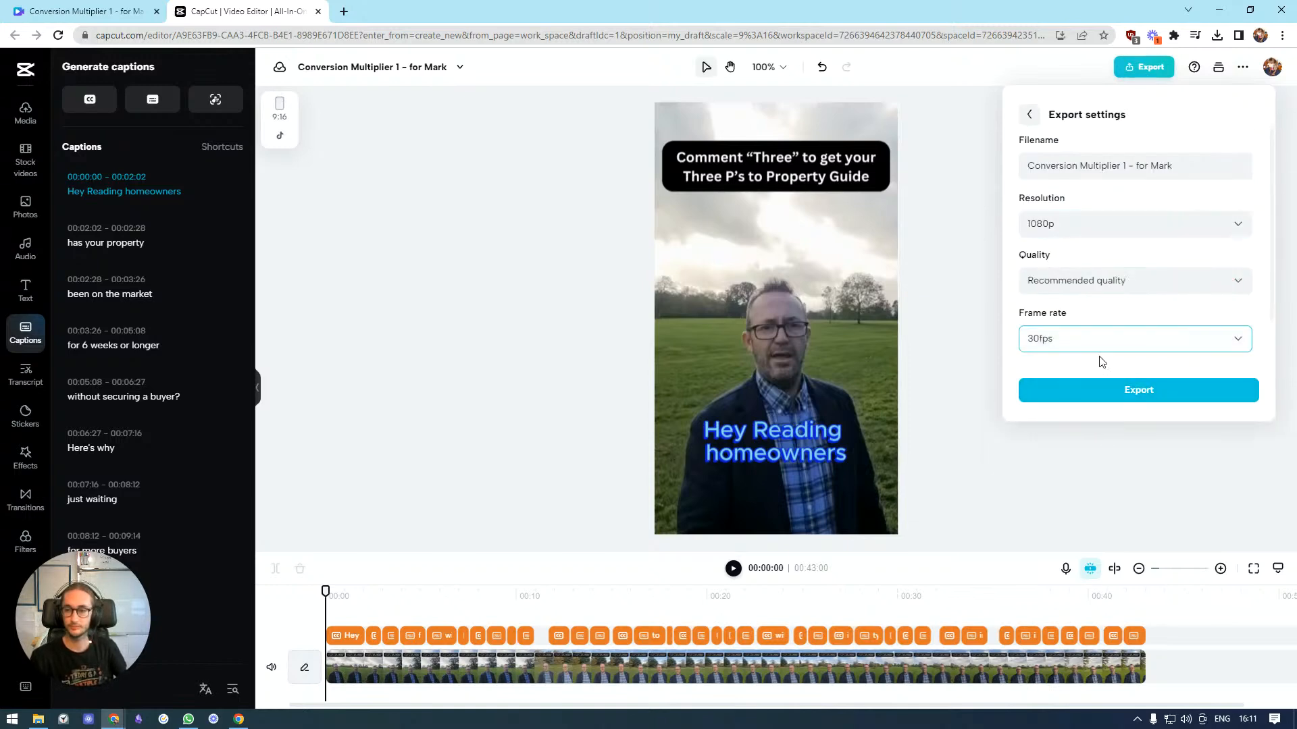
click(1093, 388)
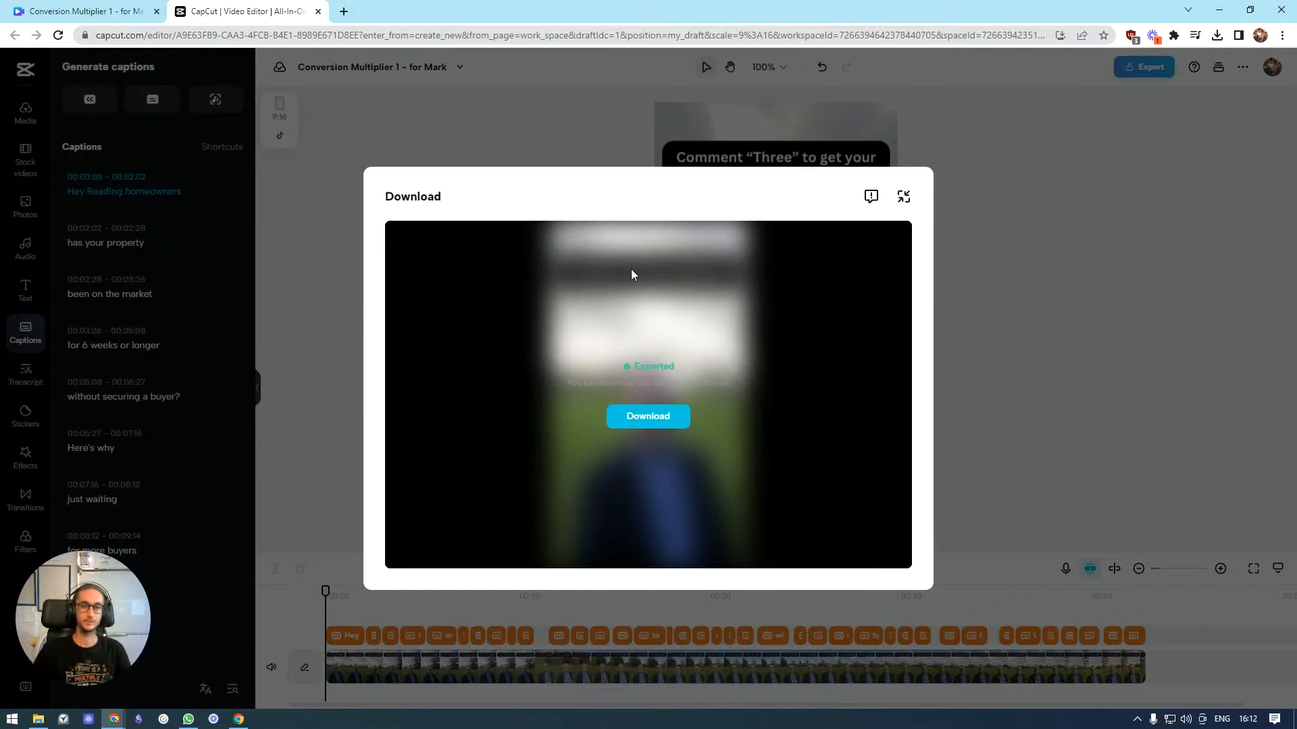
Download the exported video and save it as an MP4 file in the client's folder
click(647, 419)
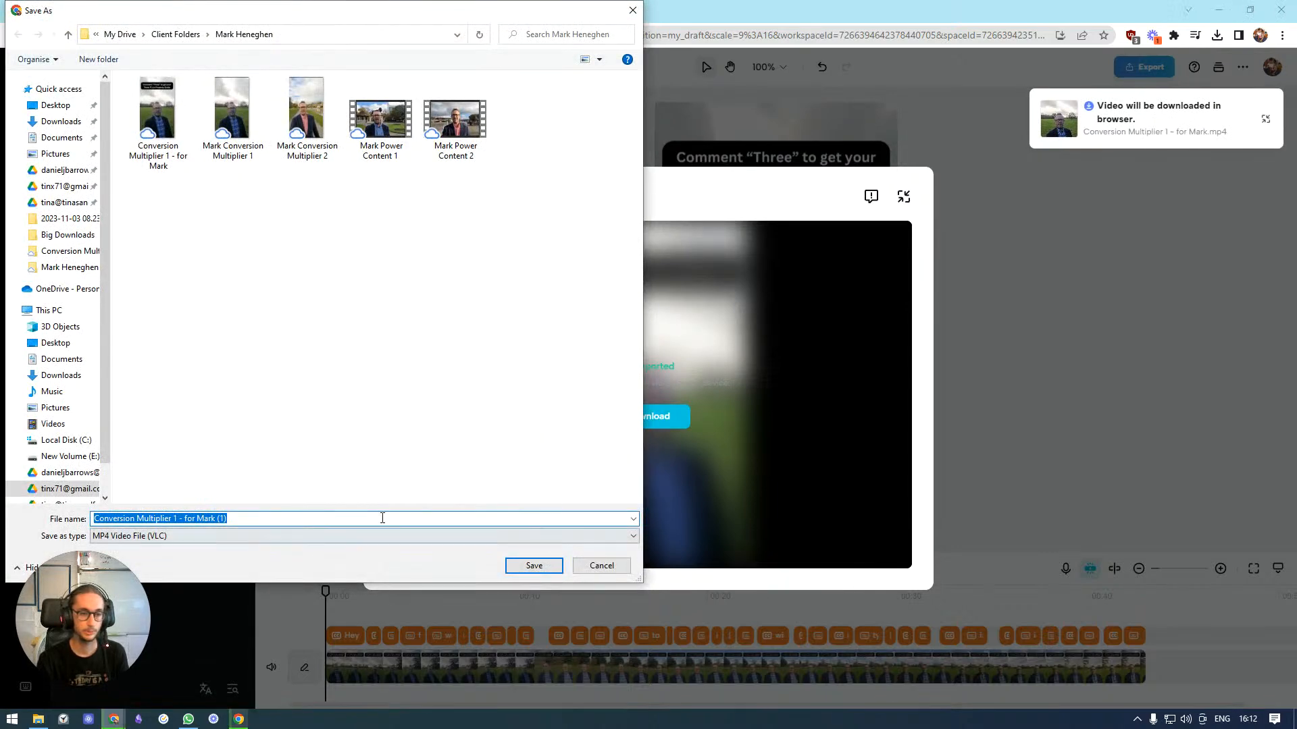
click(316, 522)
click(516, 569)
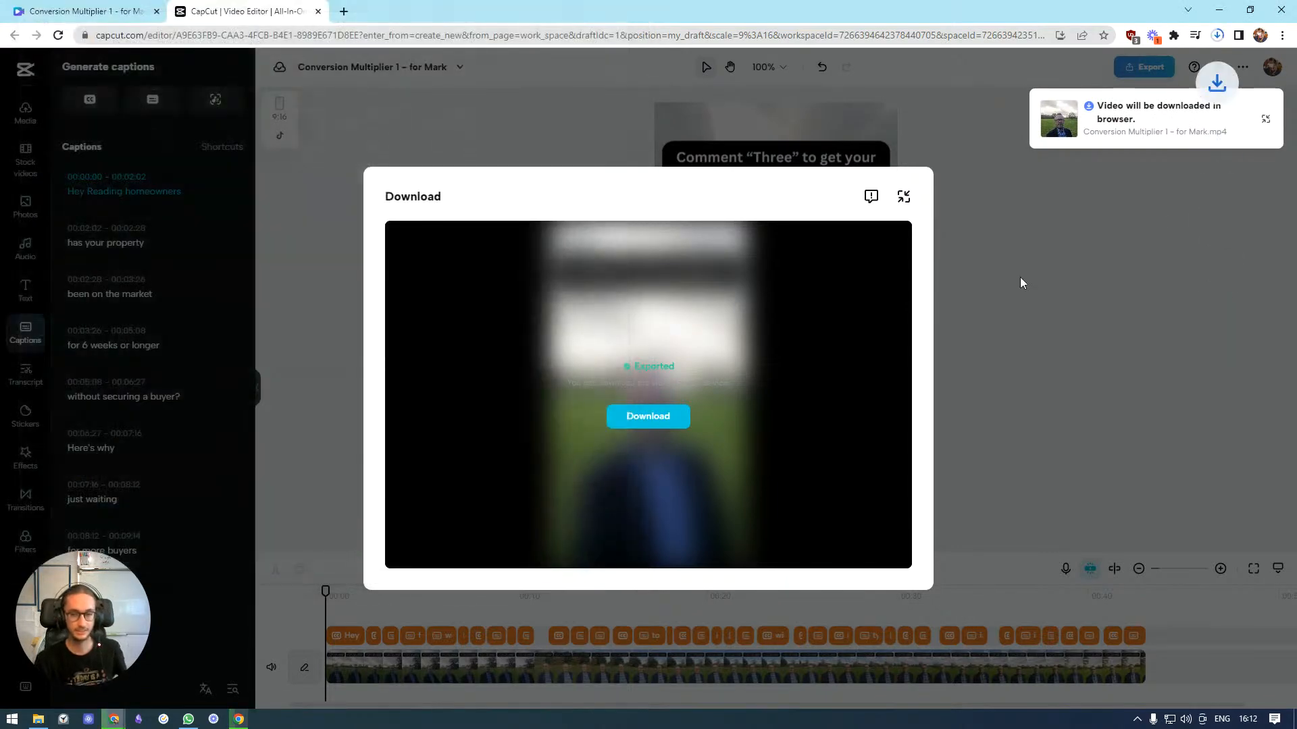